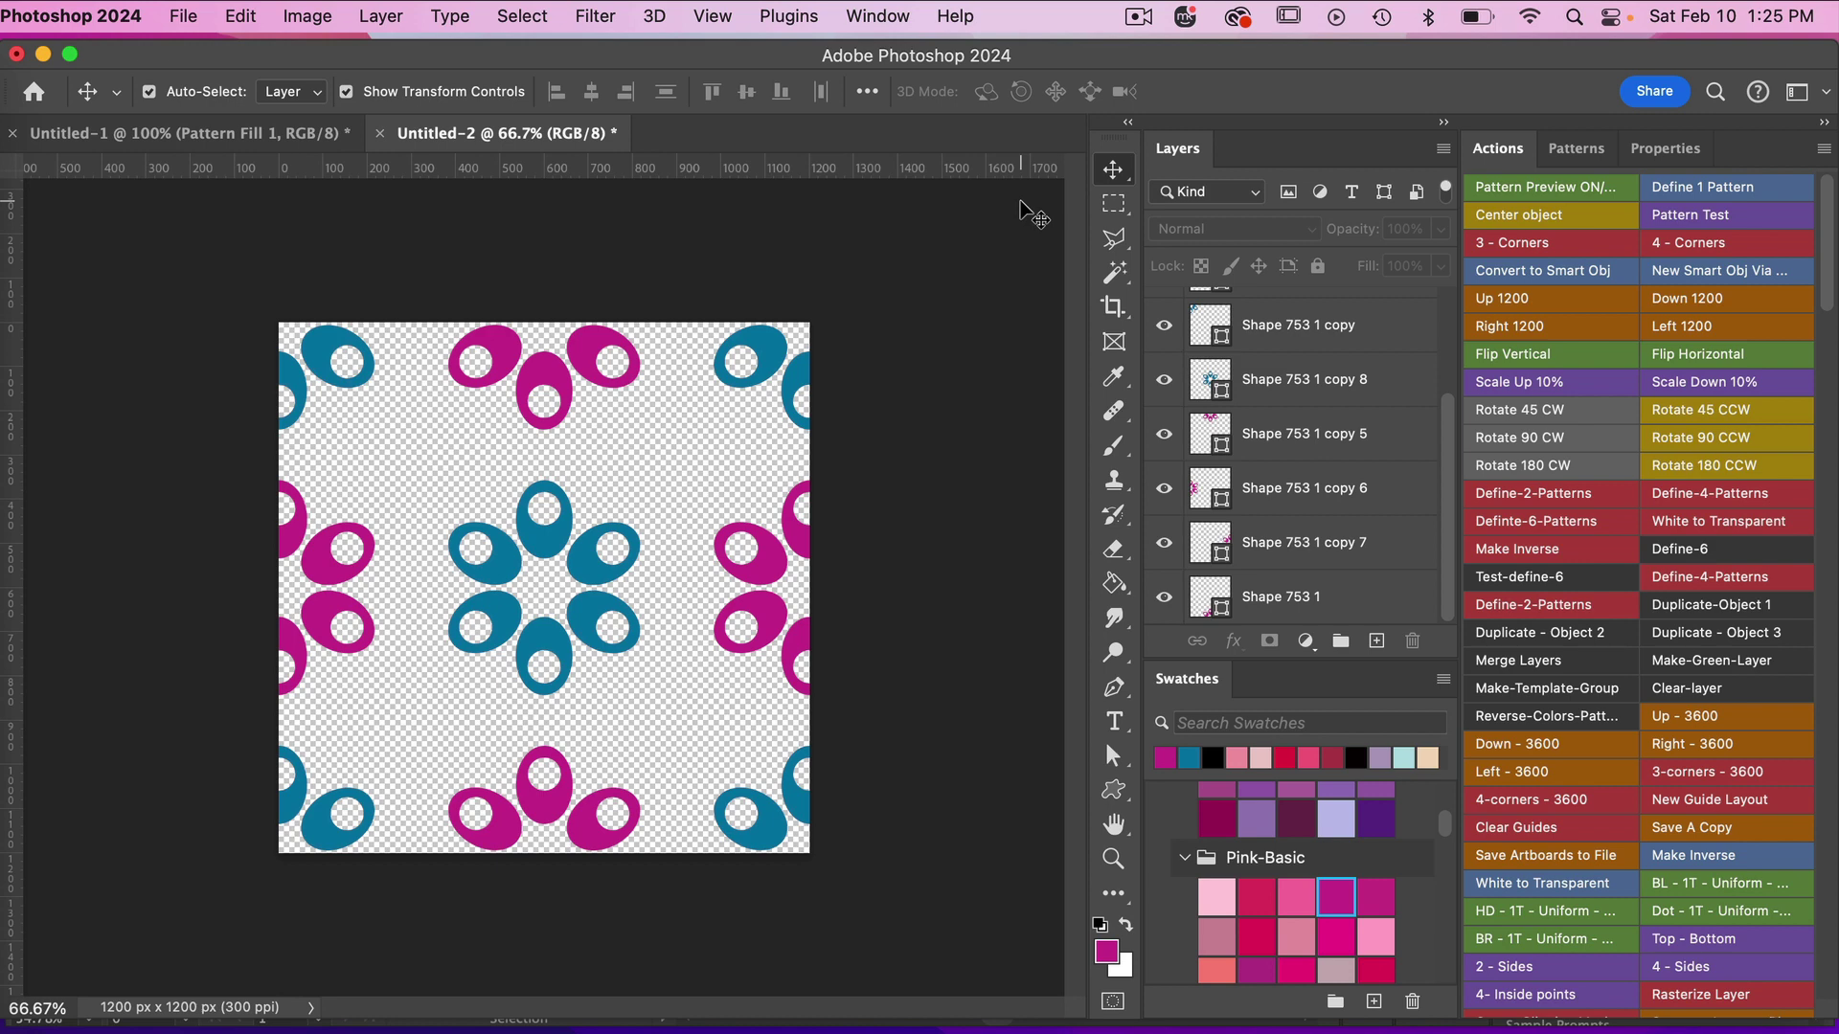
Step: Preview the tile as a repeating pattern, then switch the pattern preview back off
left_click(712, 16)
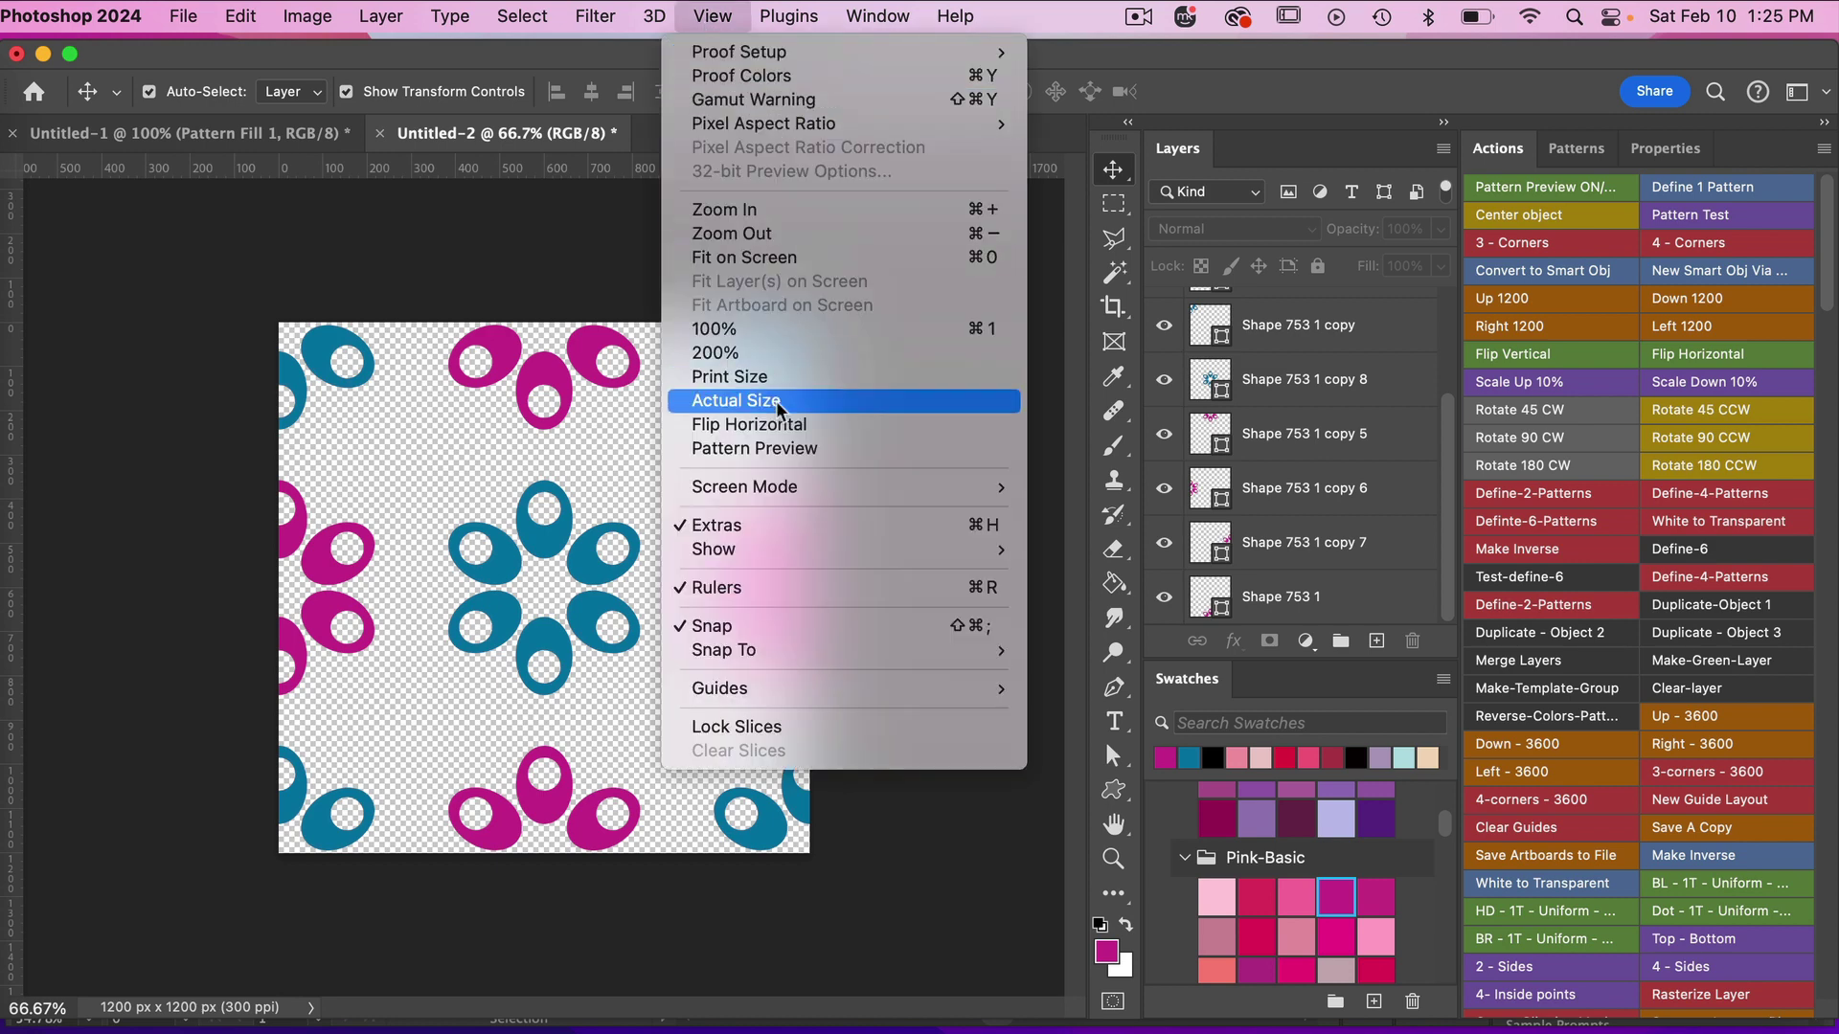
left_click(771, 449)
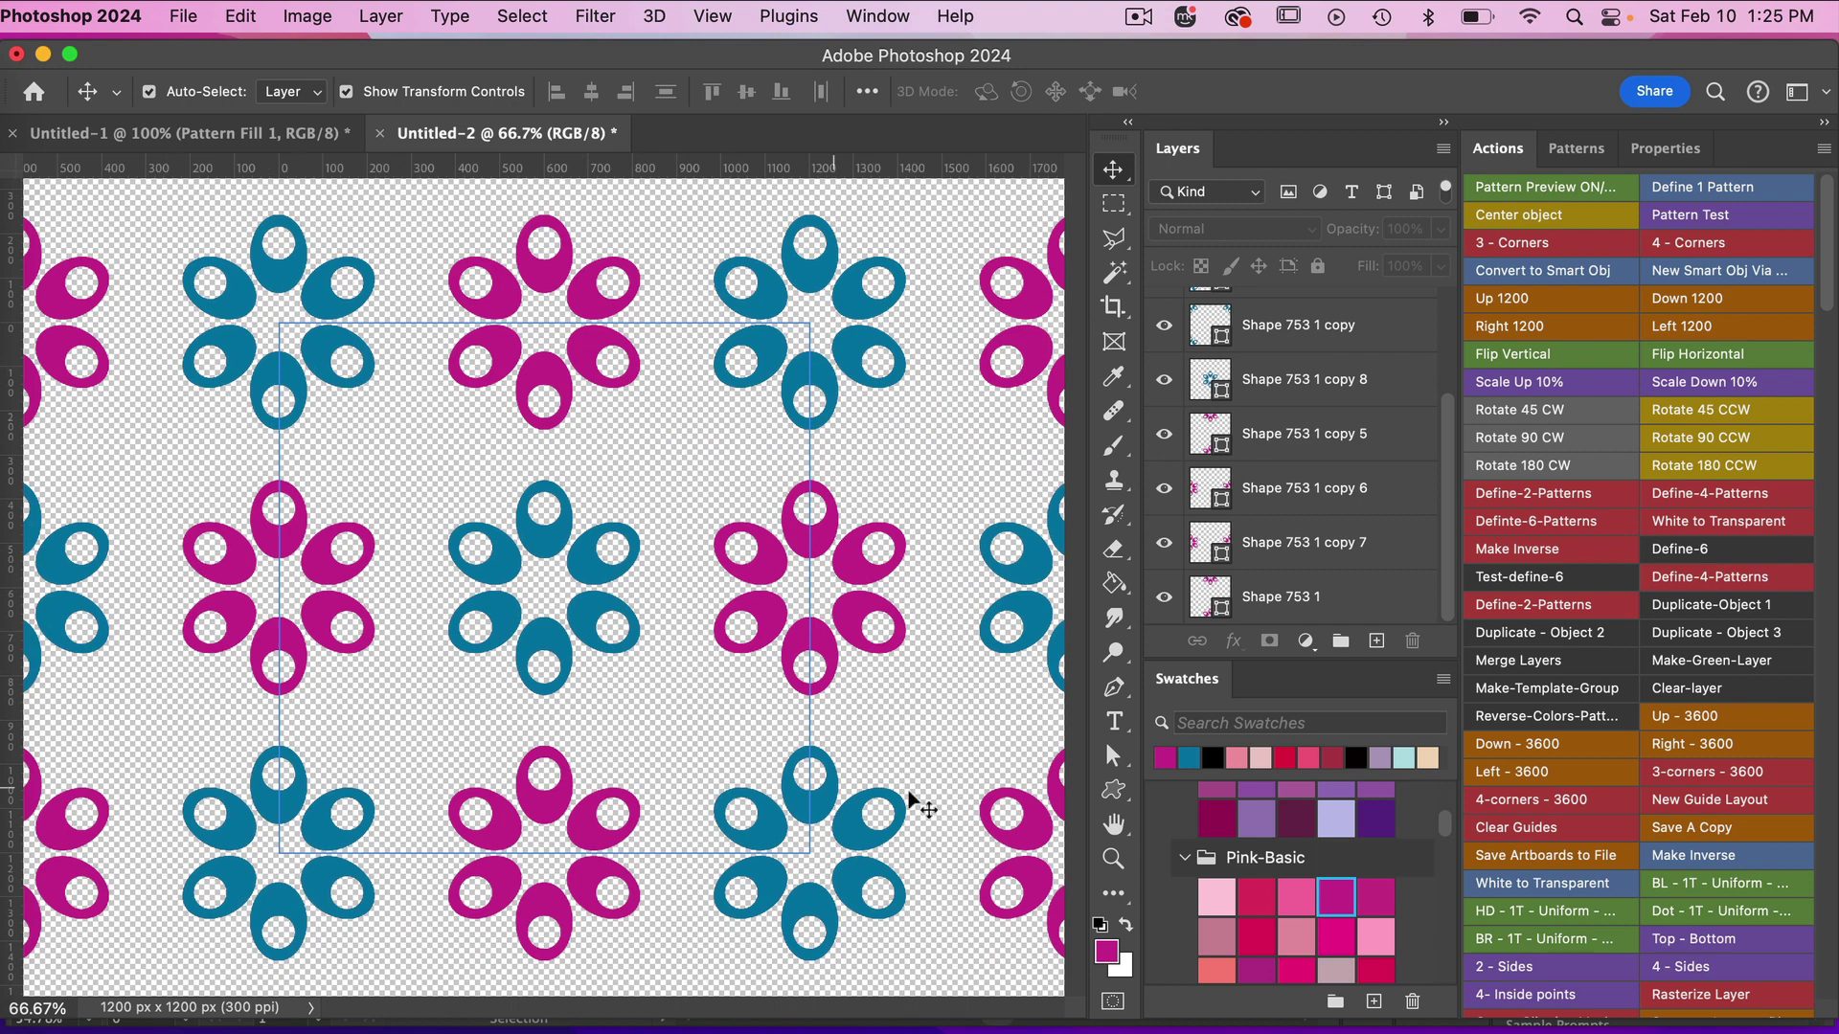
left_click(712, 18)
left_click(744, 449)
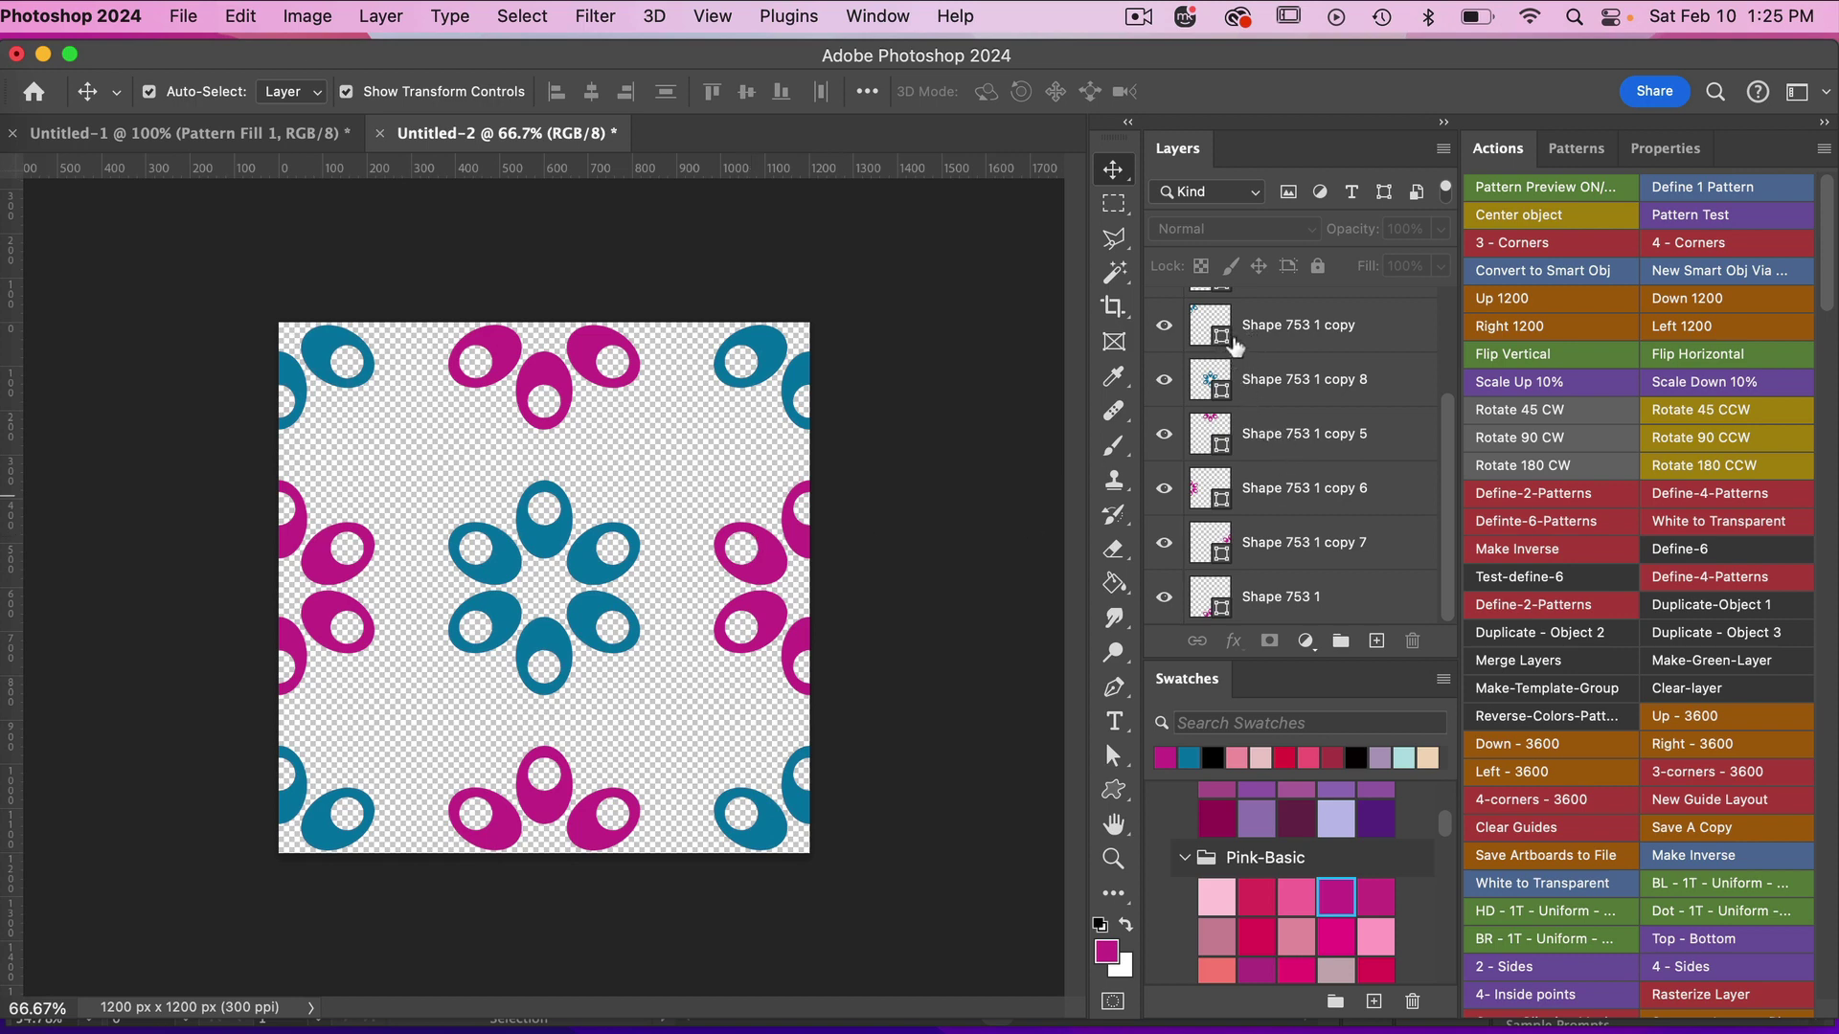
scroll(1285, 356, "up", 3)
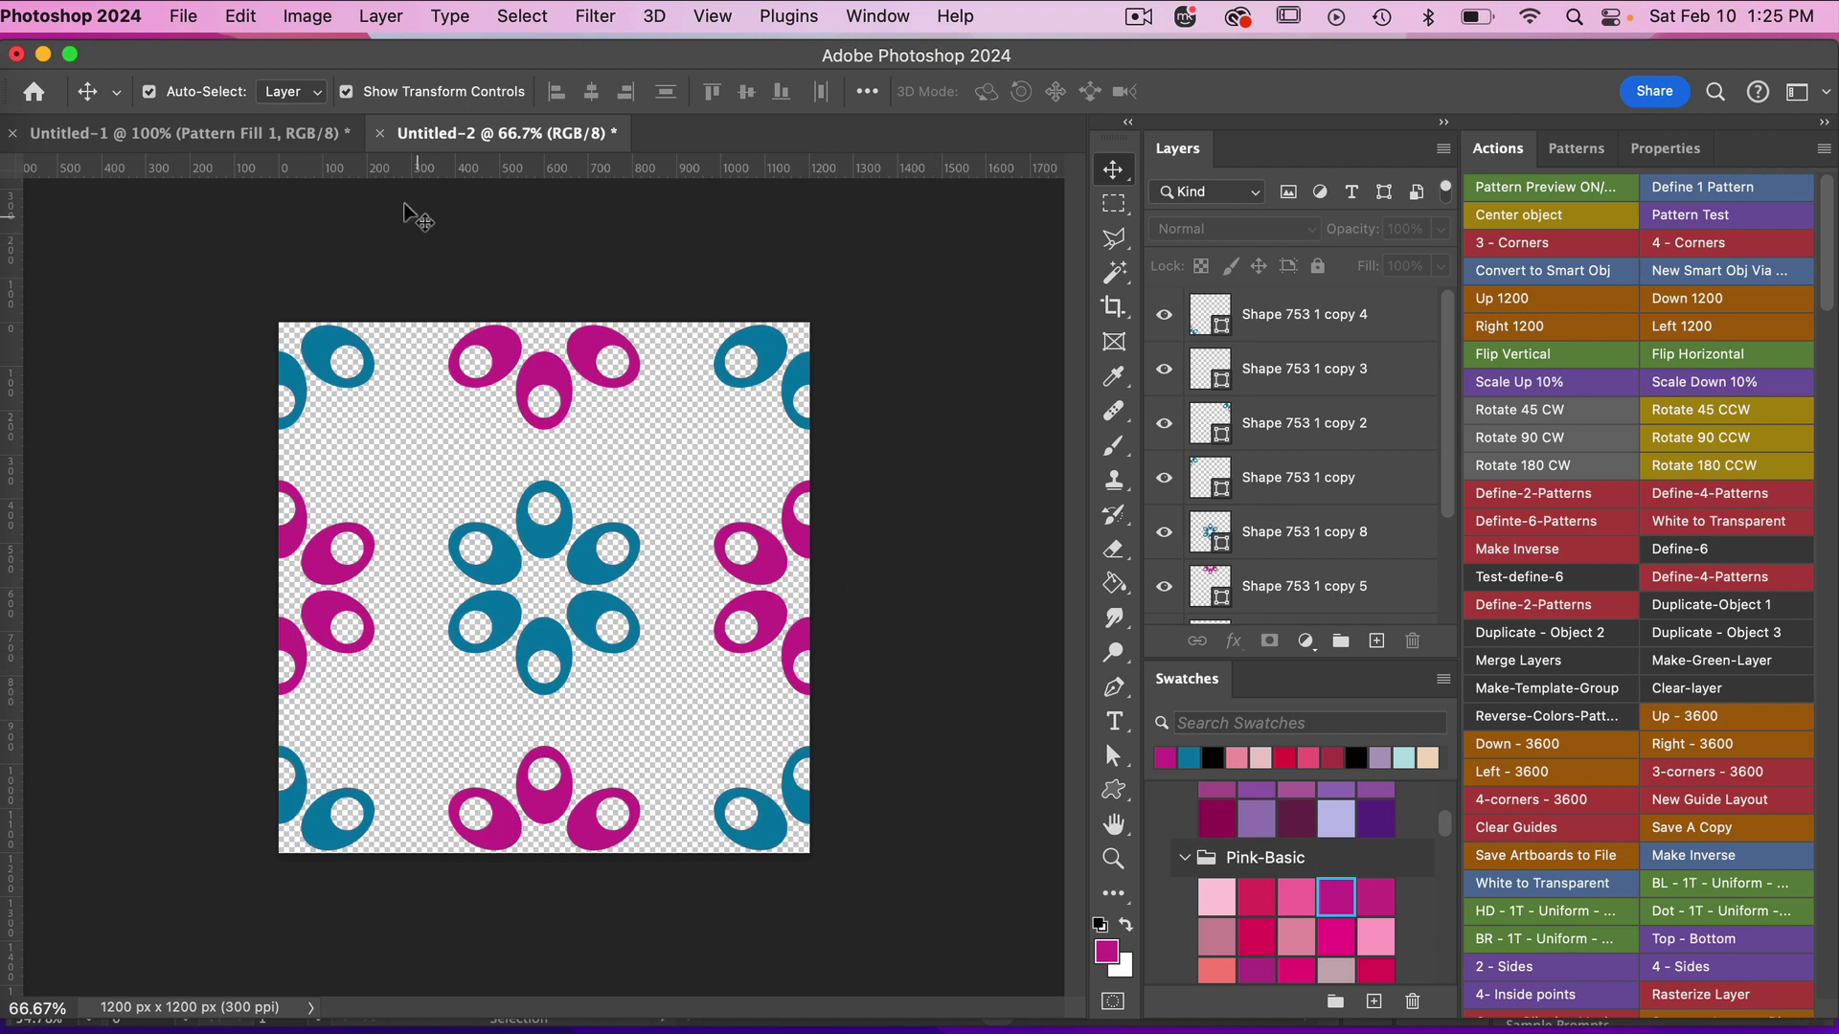
Step: Save the tile to the computer as flower-pattern.eps in Photoshop EPS format, accepting the EPS options
left_click(180, 21)
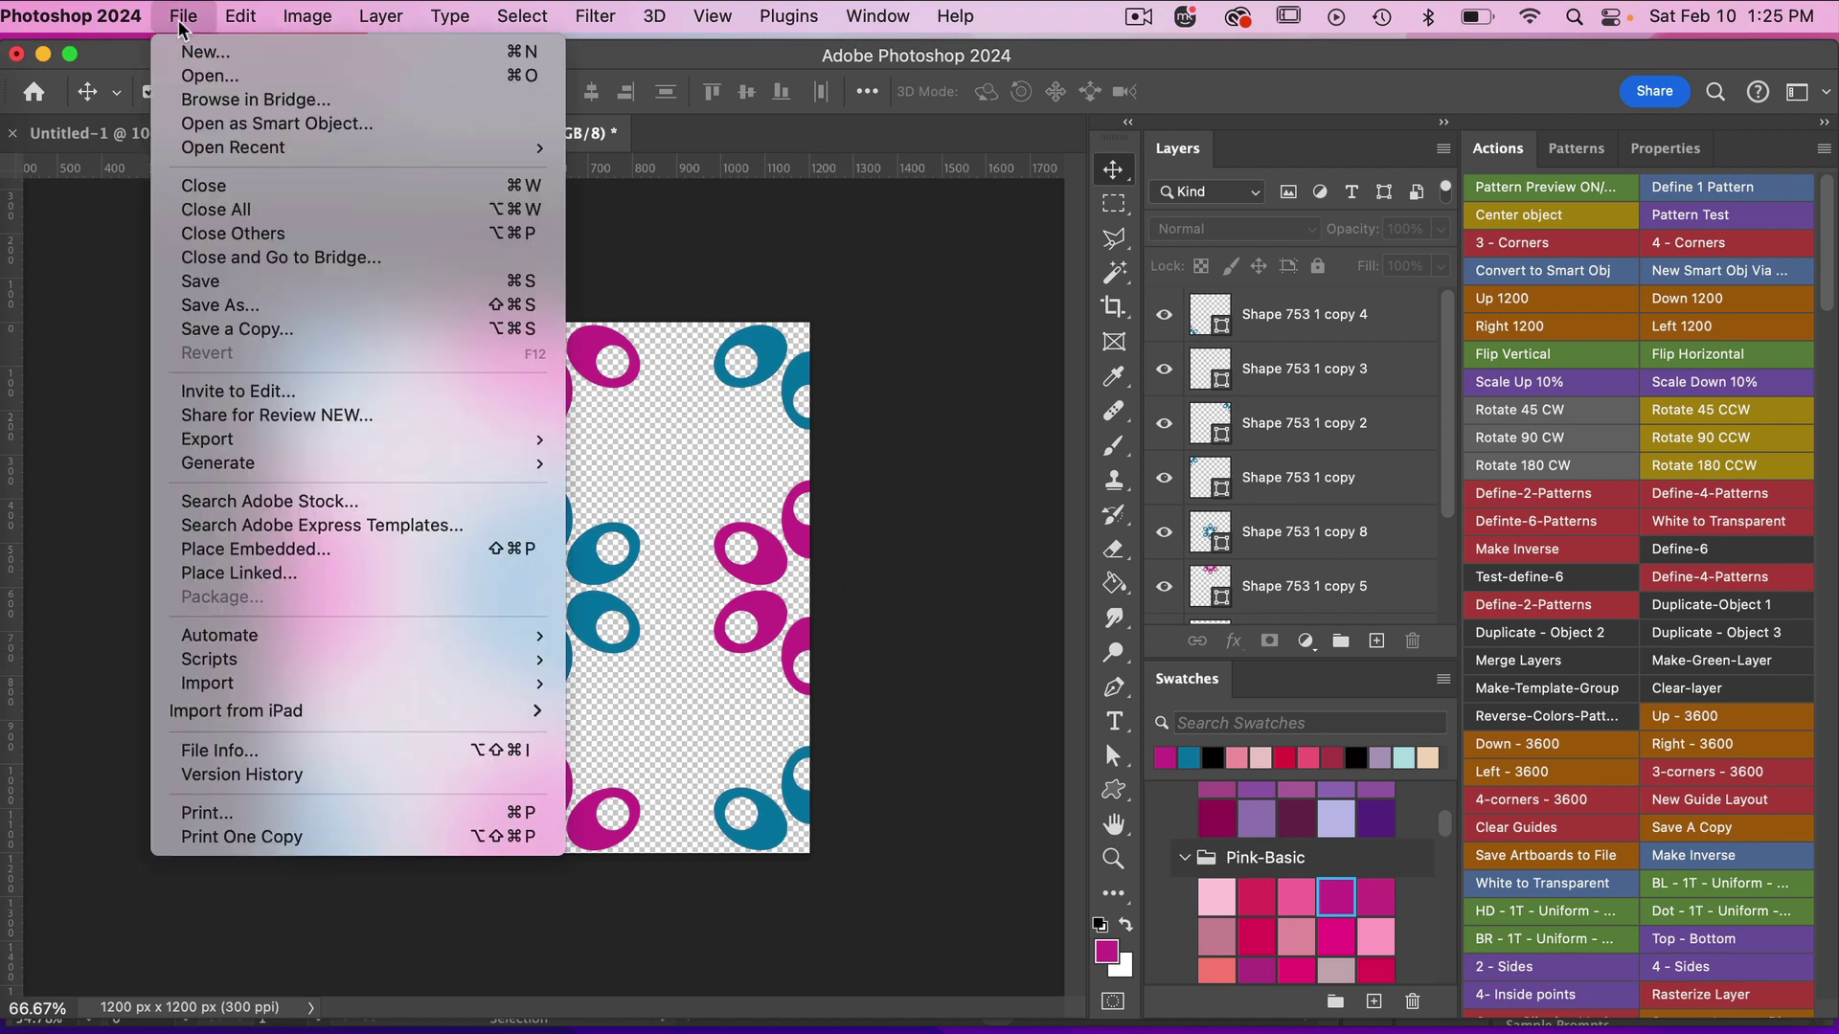
left_click(237, 307)
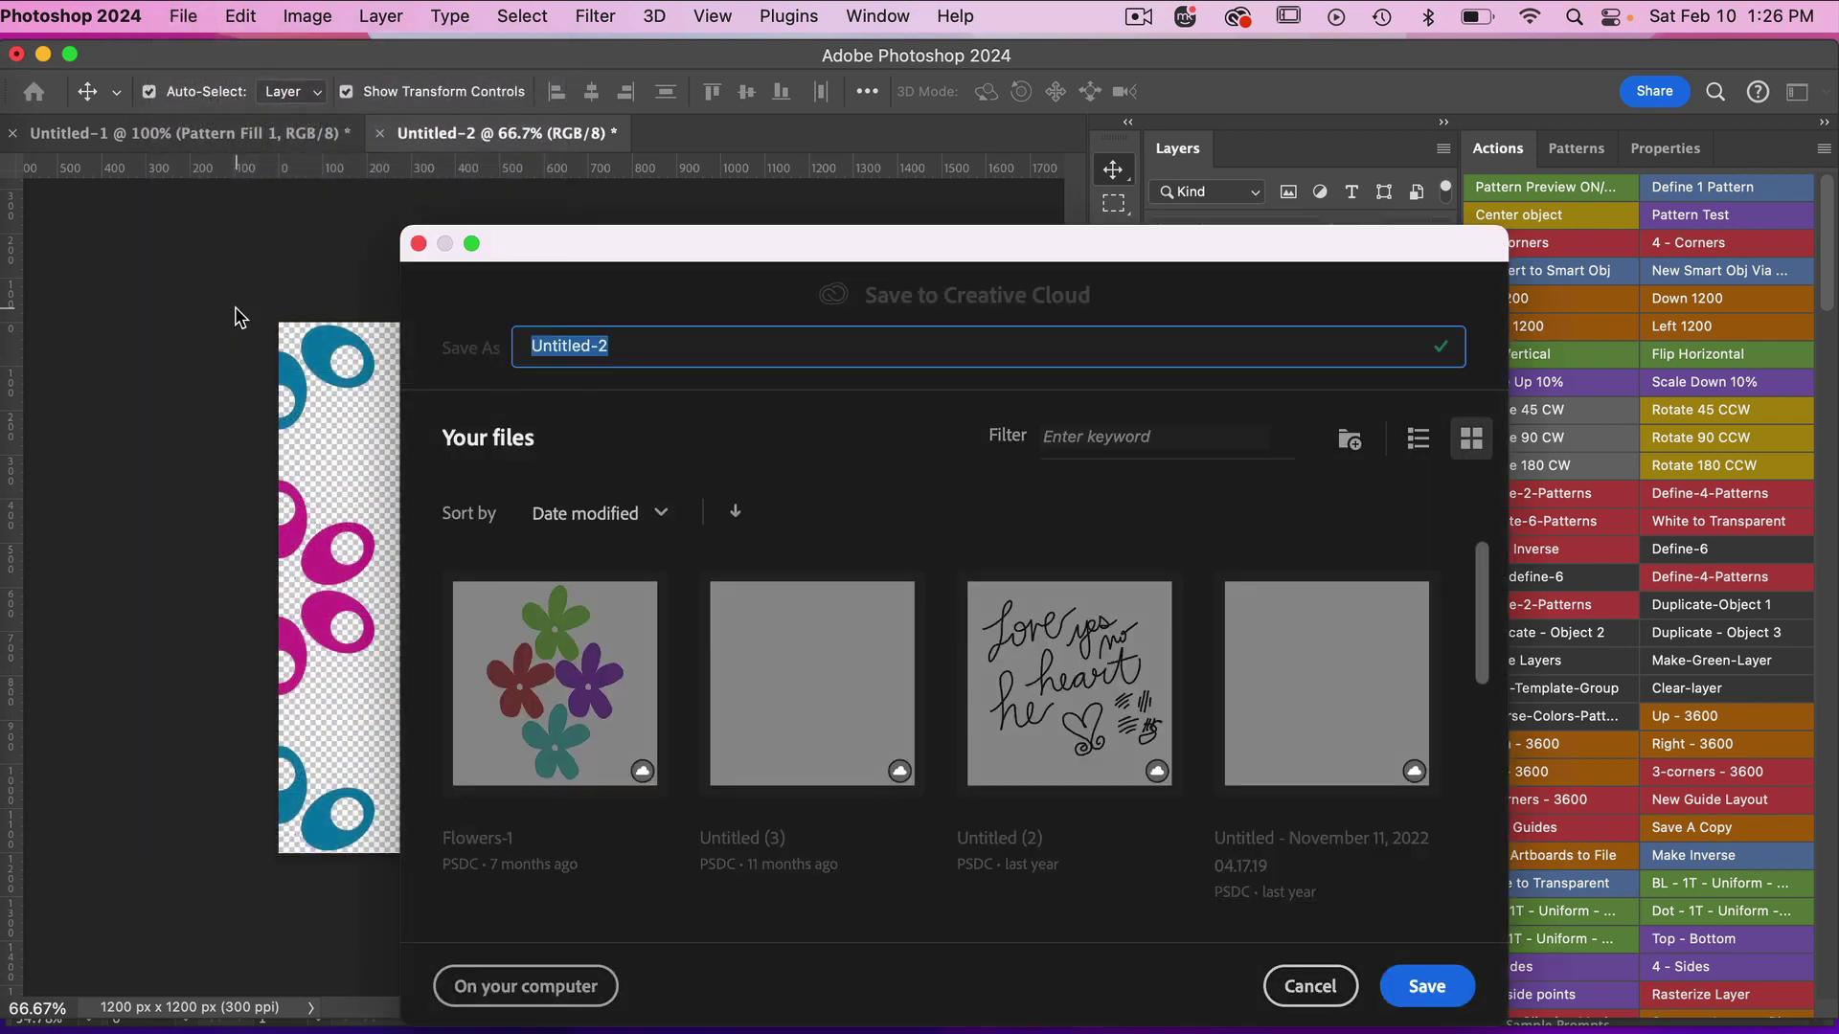
type("pattern")
left_click(504, 347)
type("flower-p")
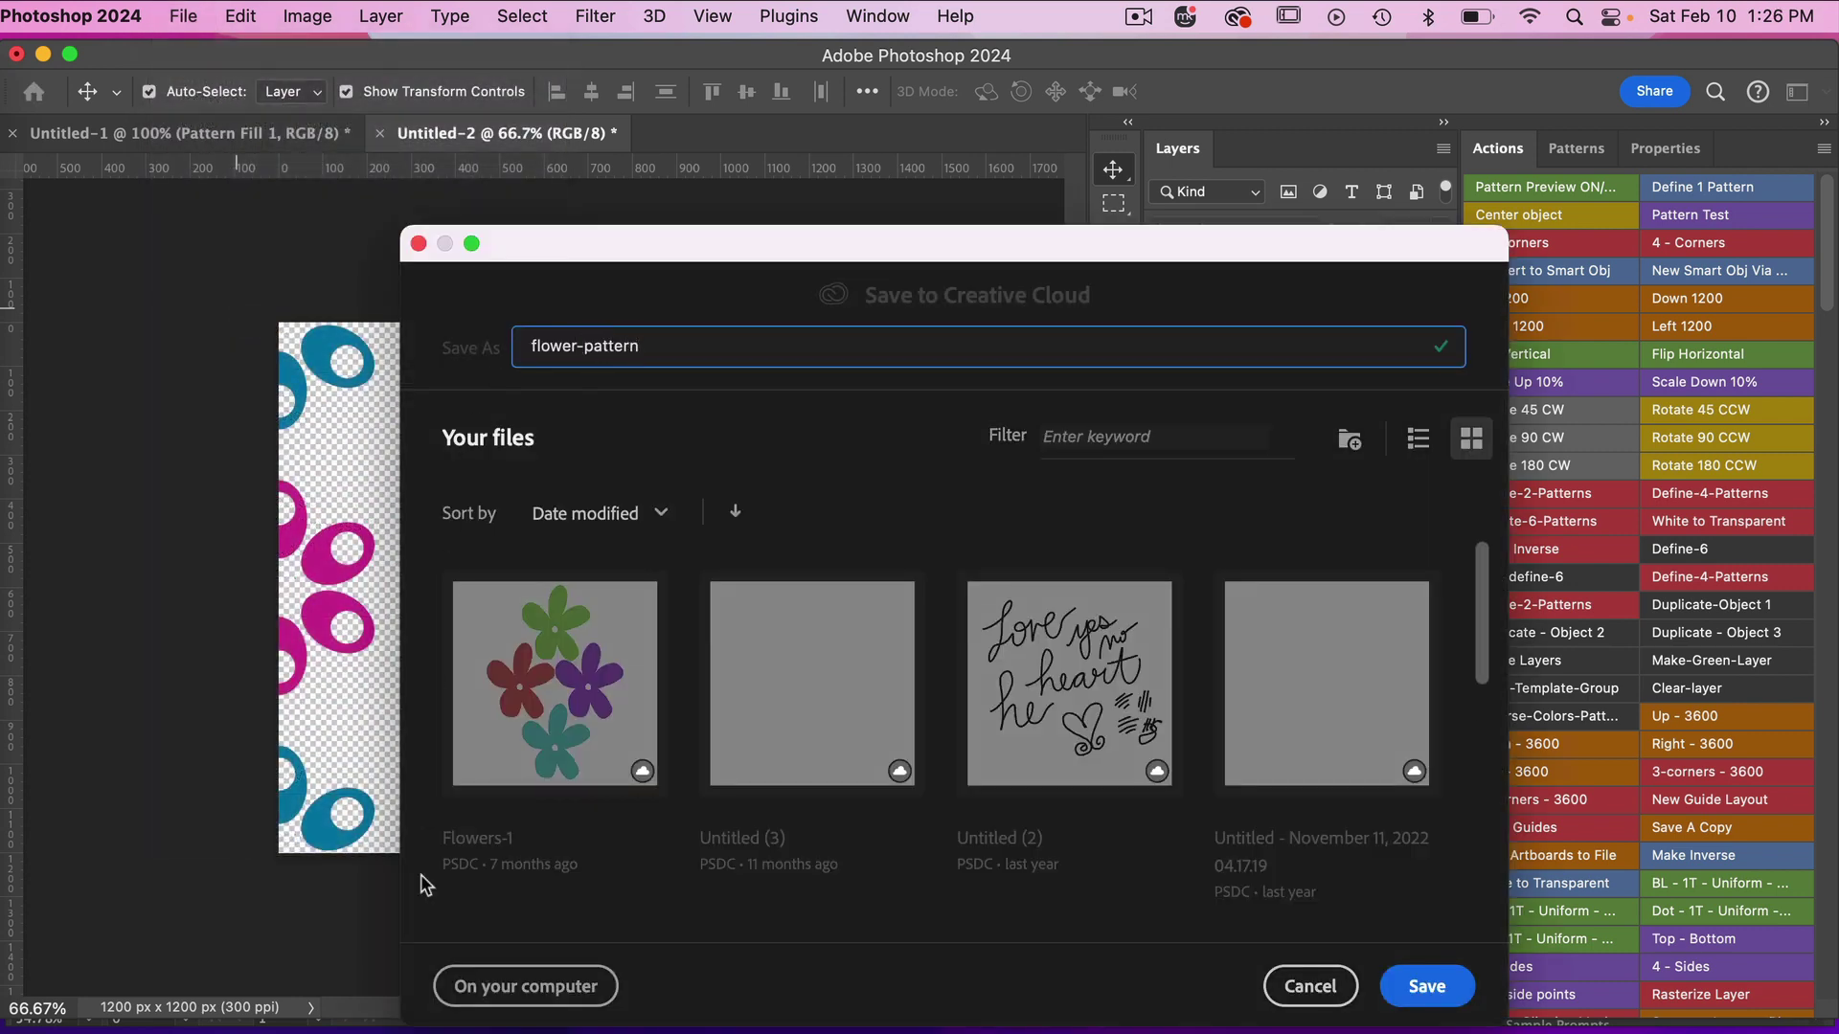
left_click(505, 987)
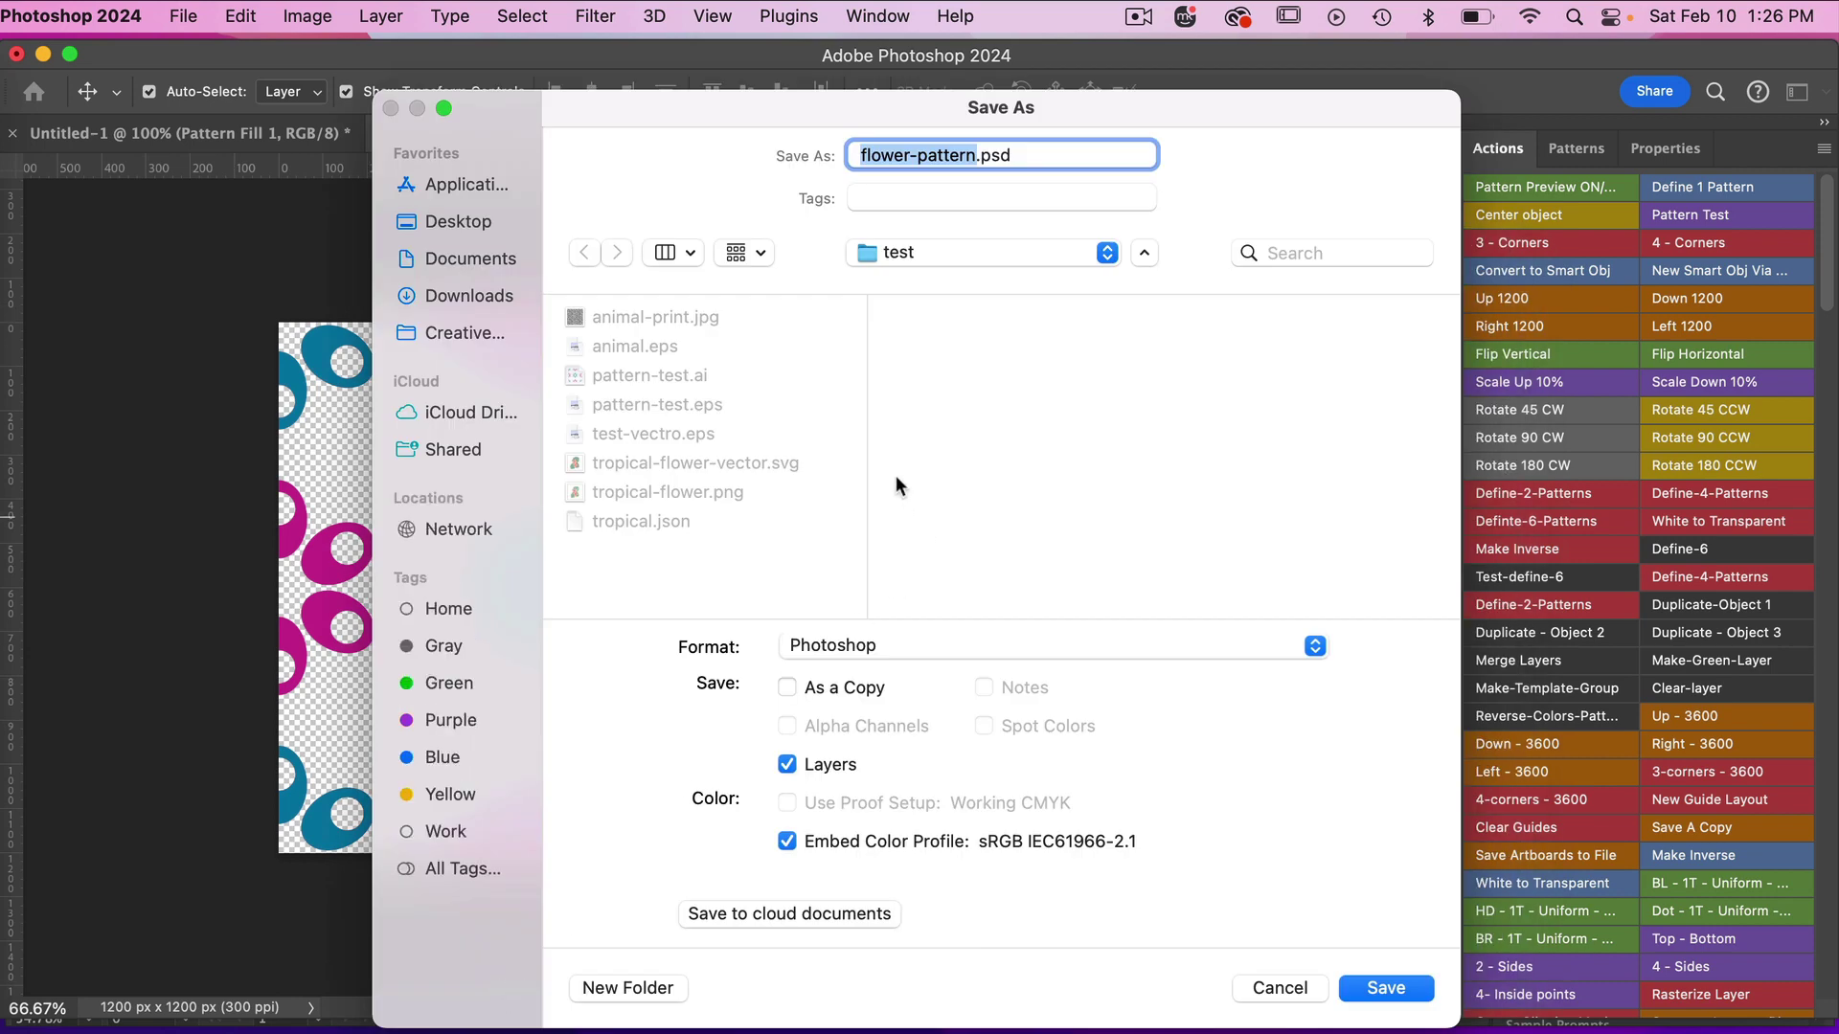
left_click(1005, 646)
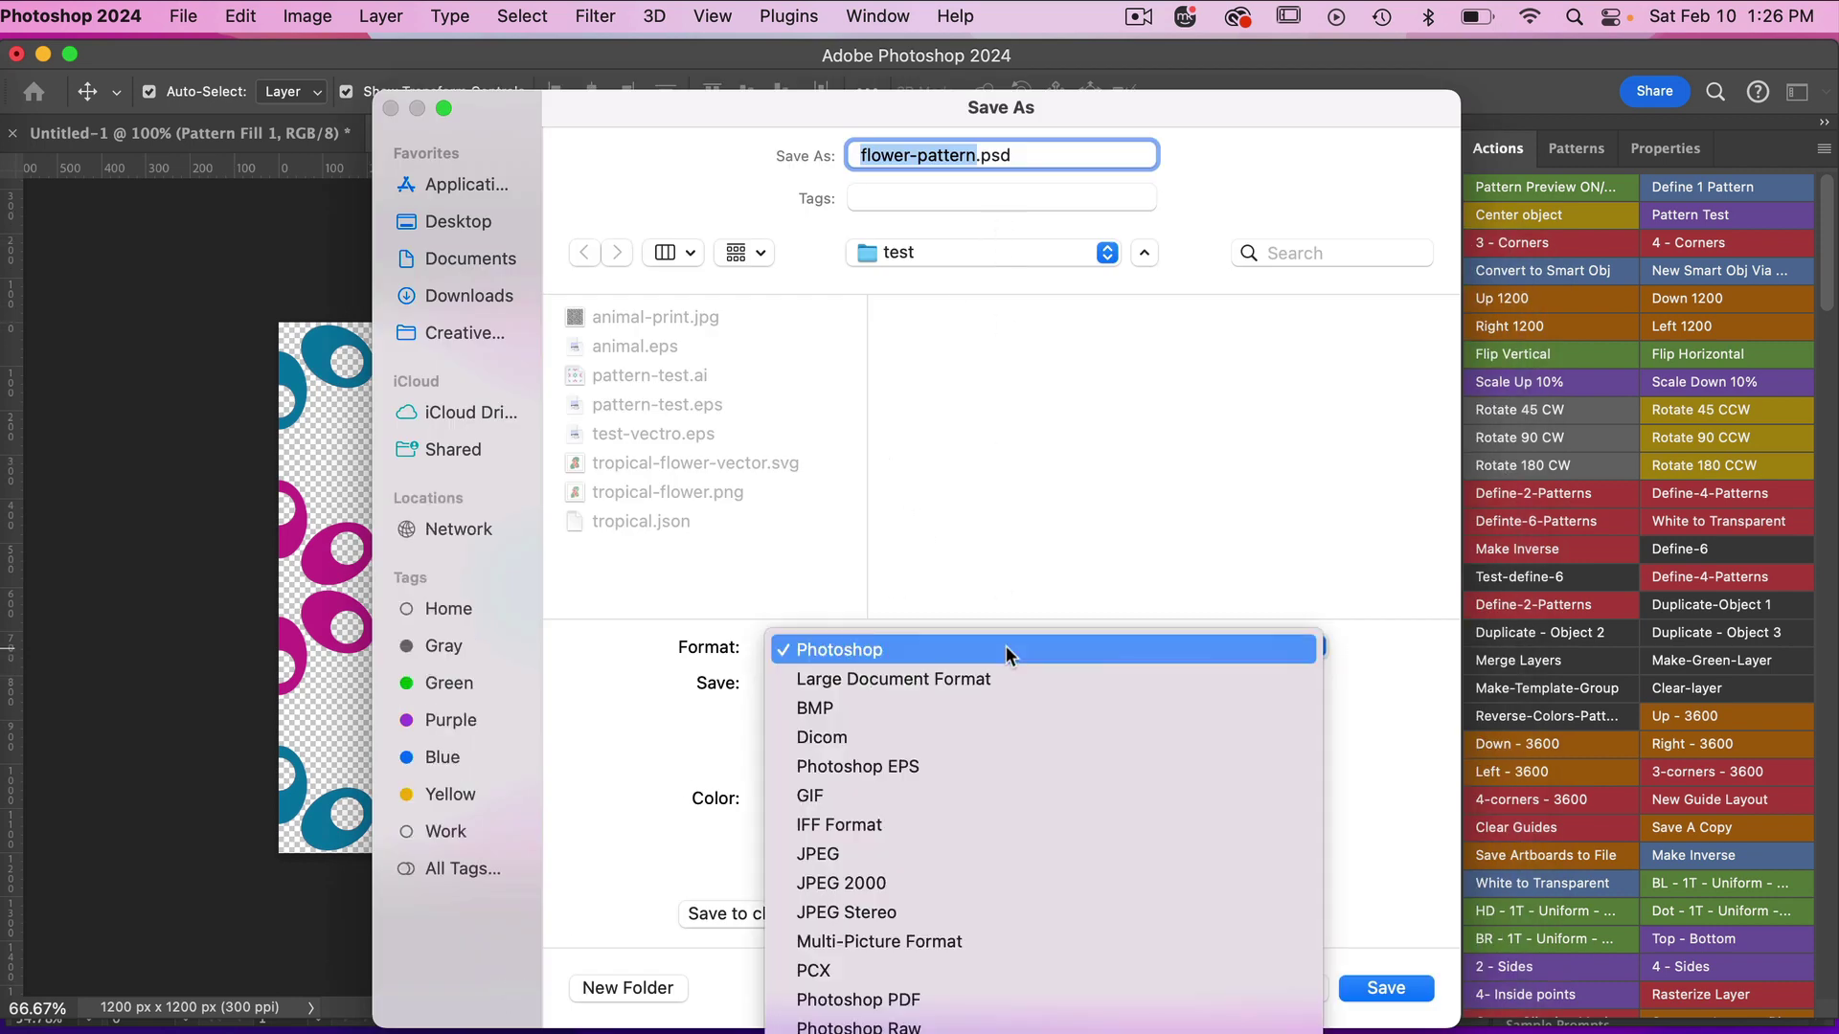
left_click(938, 767)
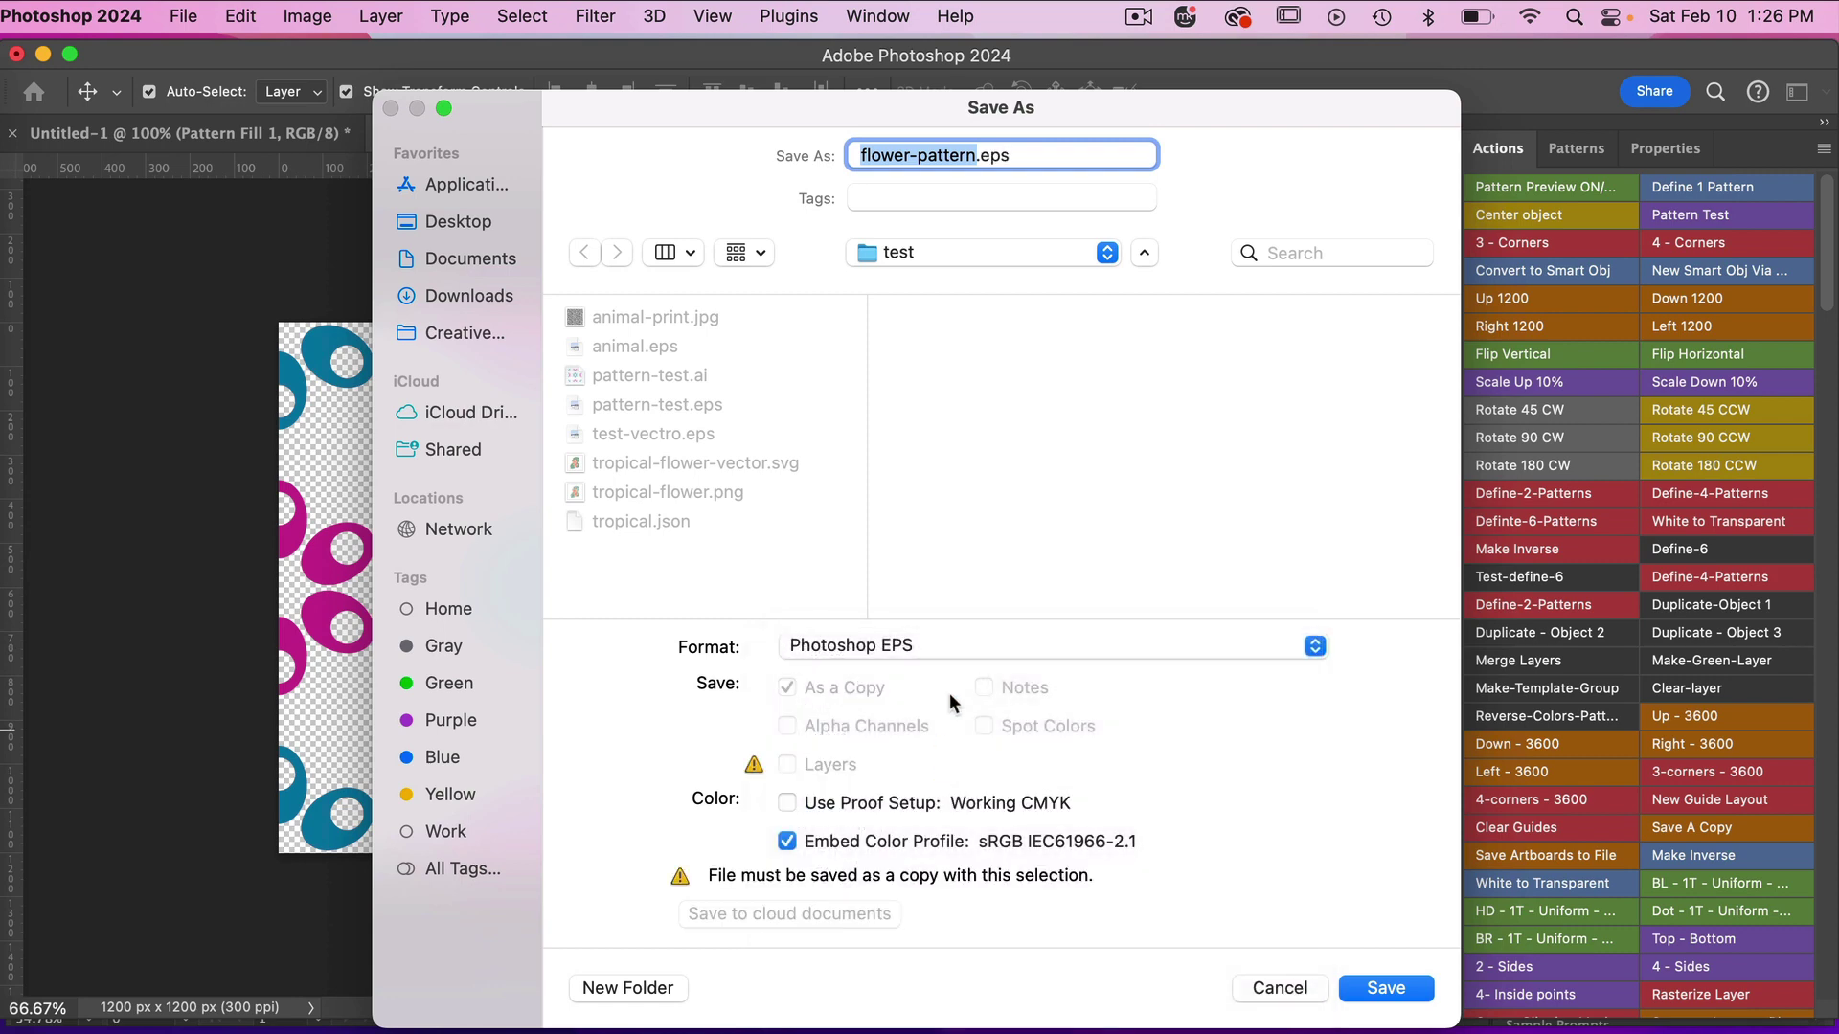
left_click(1376, 992)
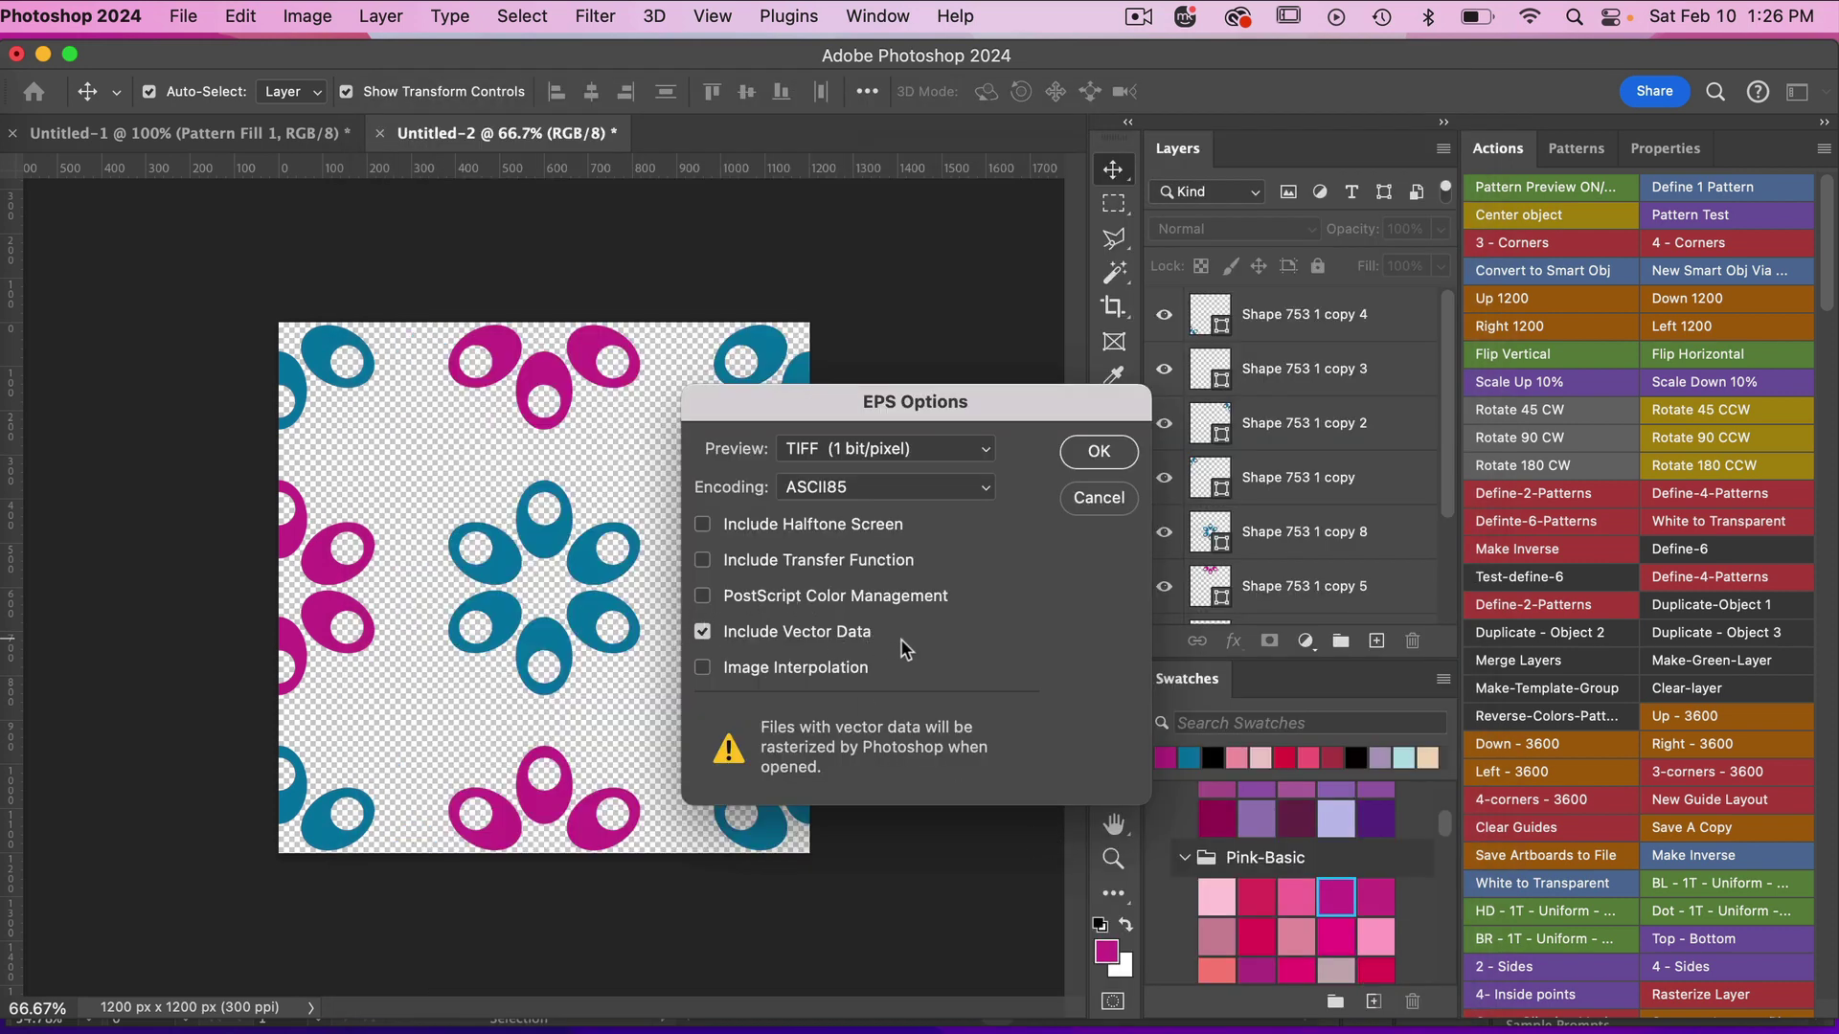
left_click(1092, 454)
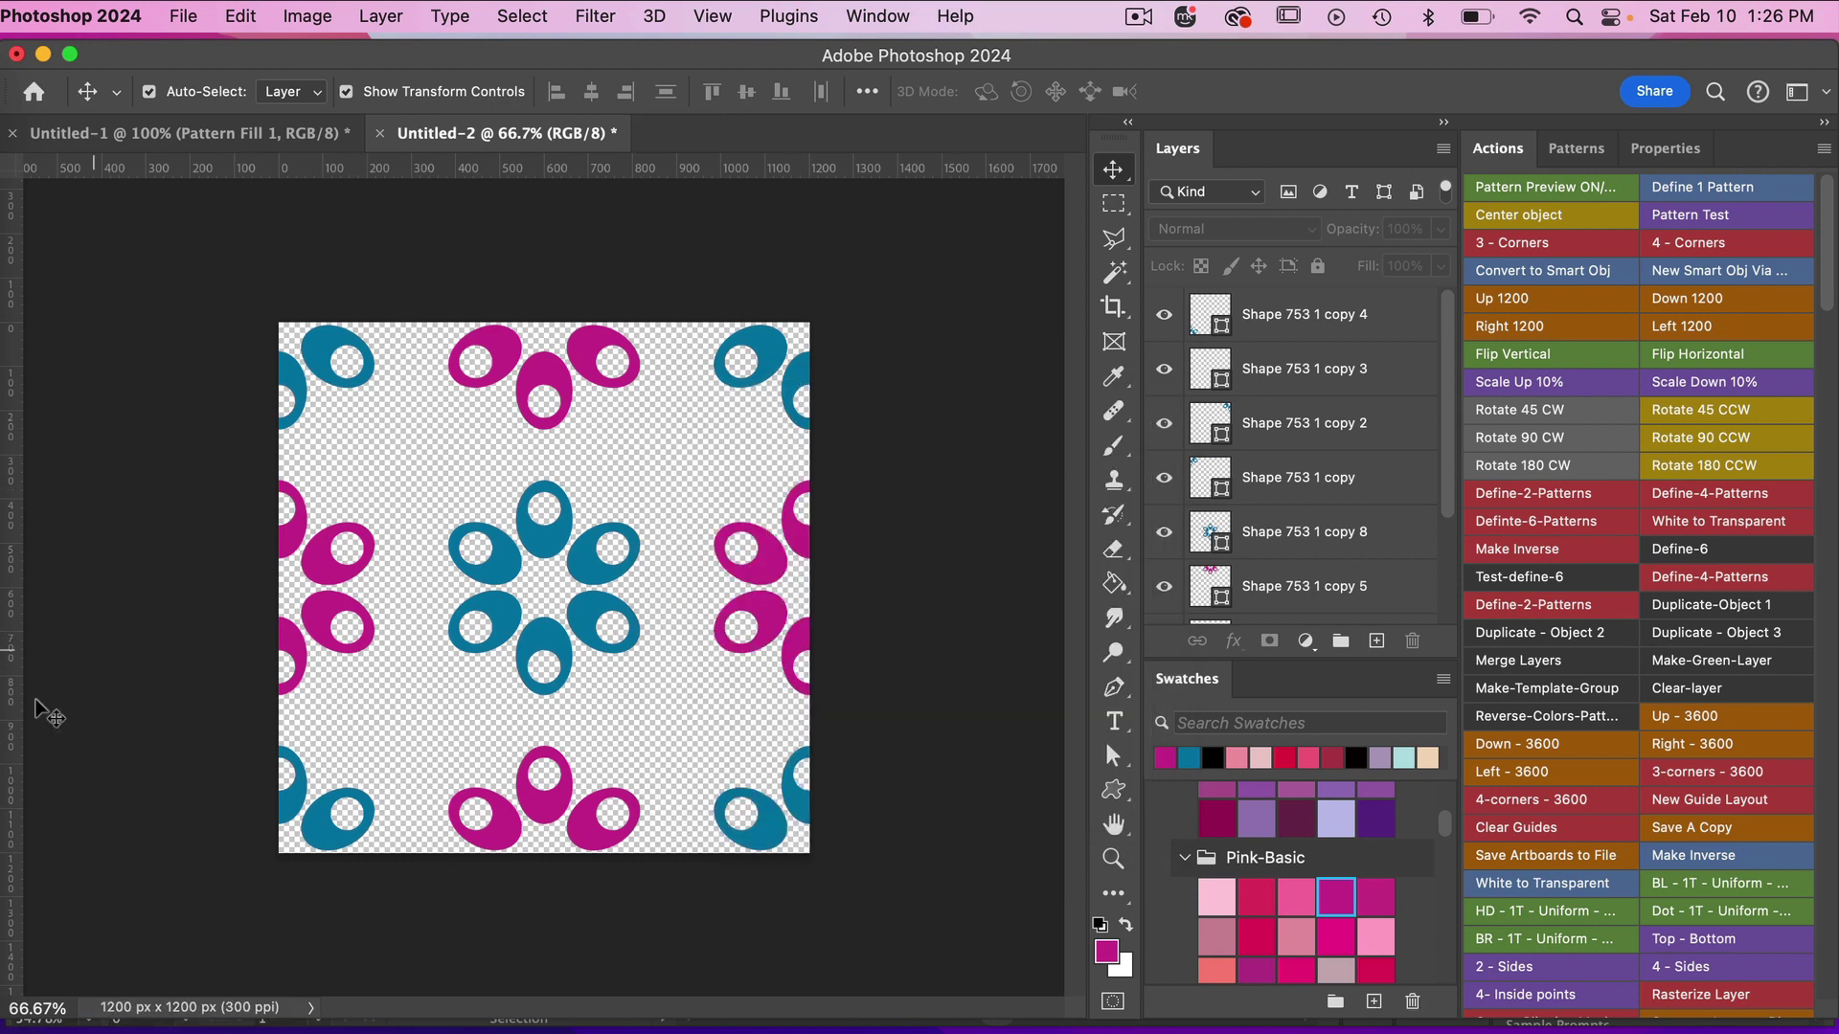
Step: In Illustrator, open flower-pattern.eps from the test folder
left_click(14, 820)
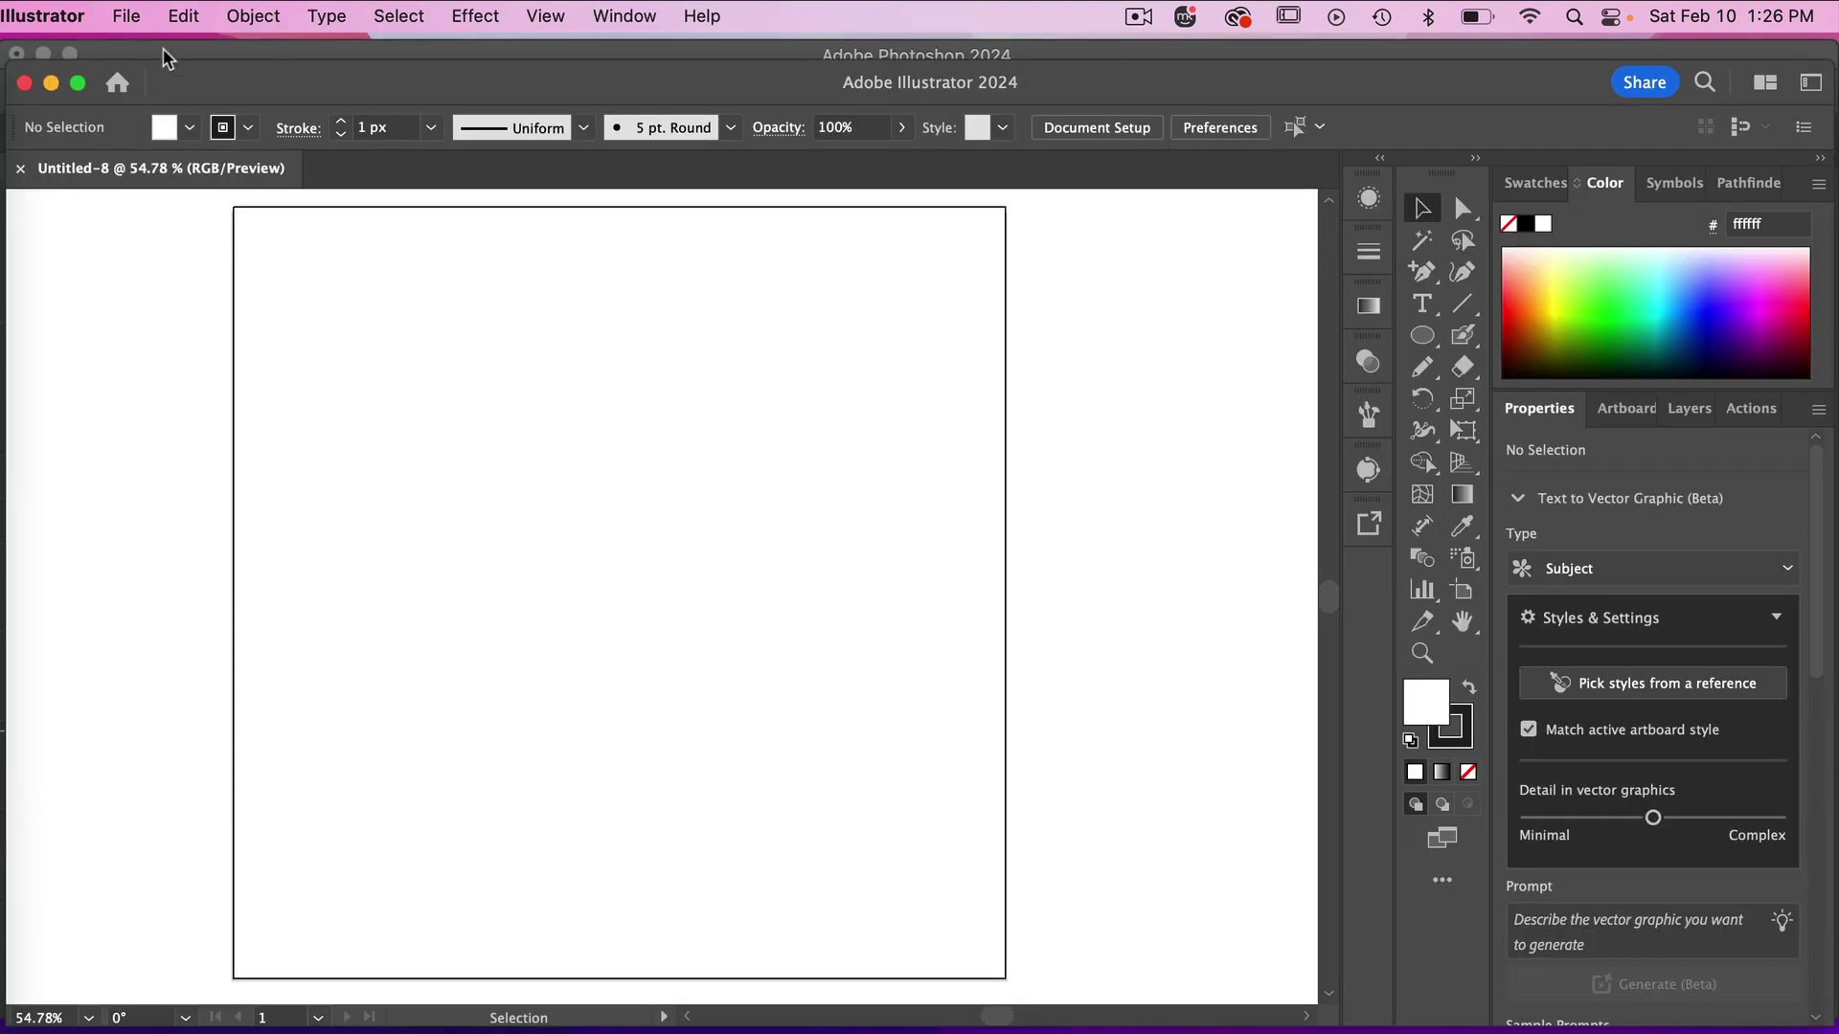
left_click(126, 16)
left_click(142, 124)
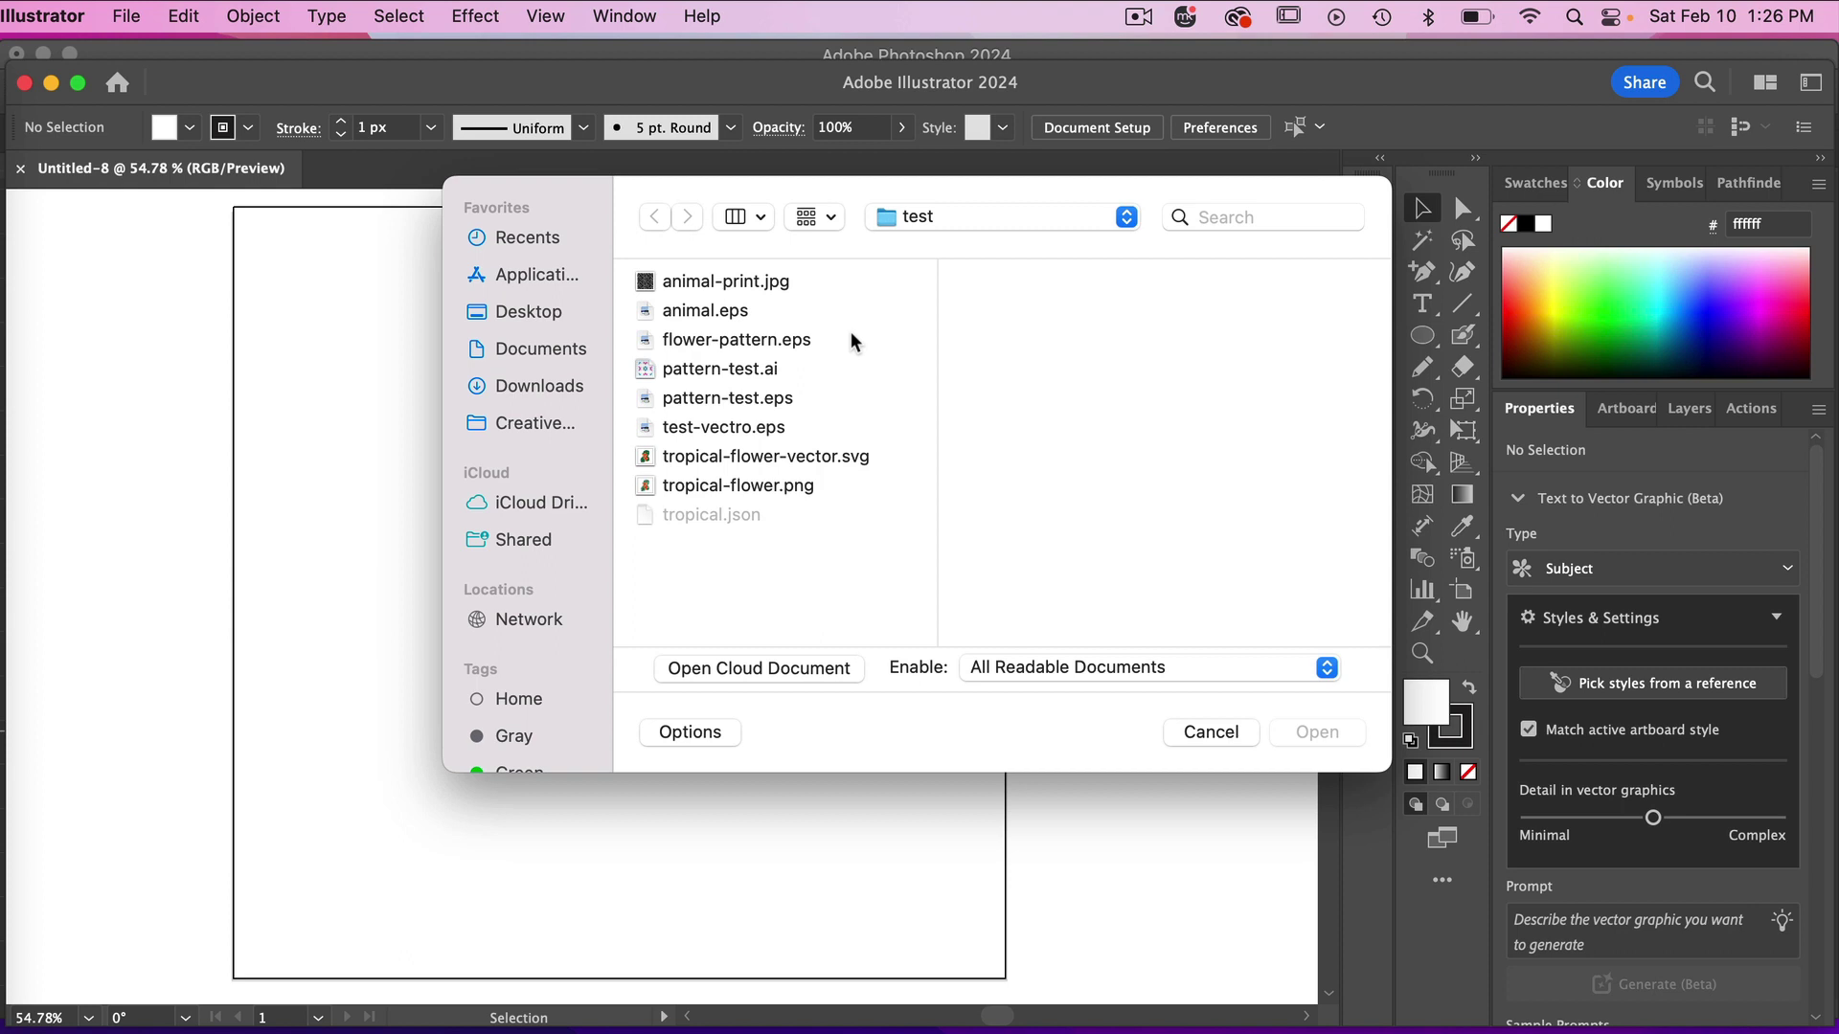
left_click(720, 343)
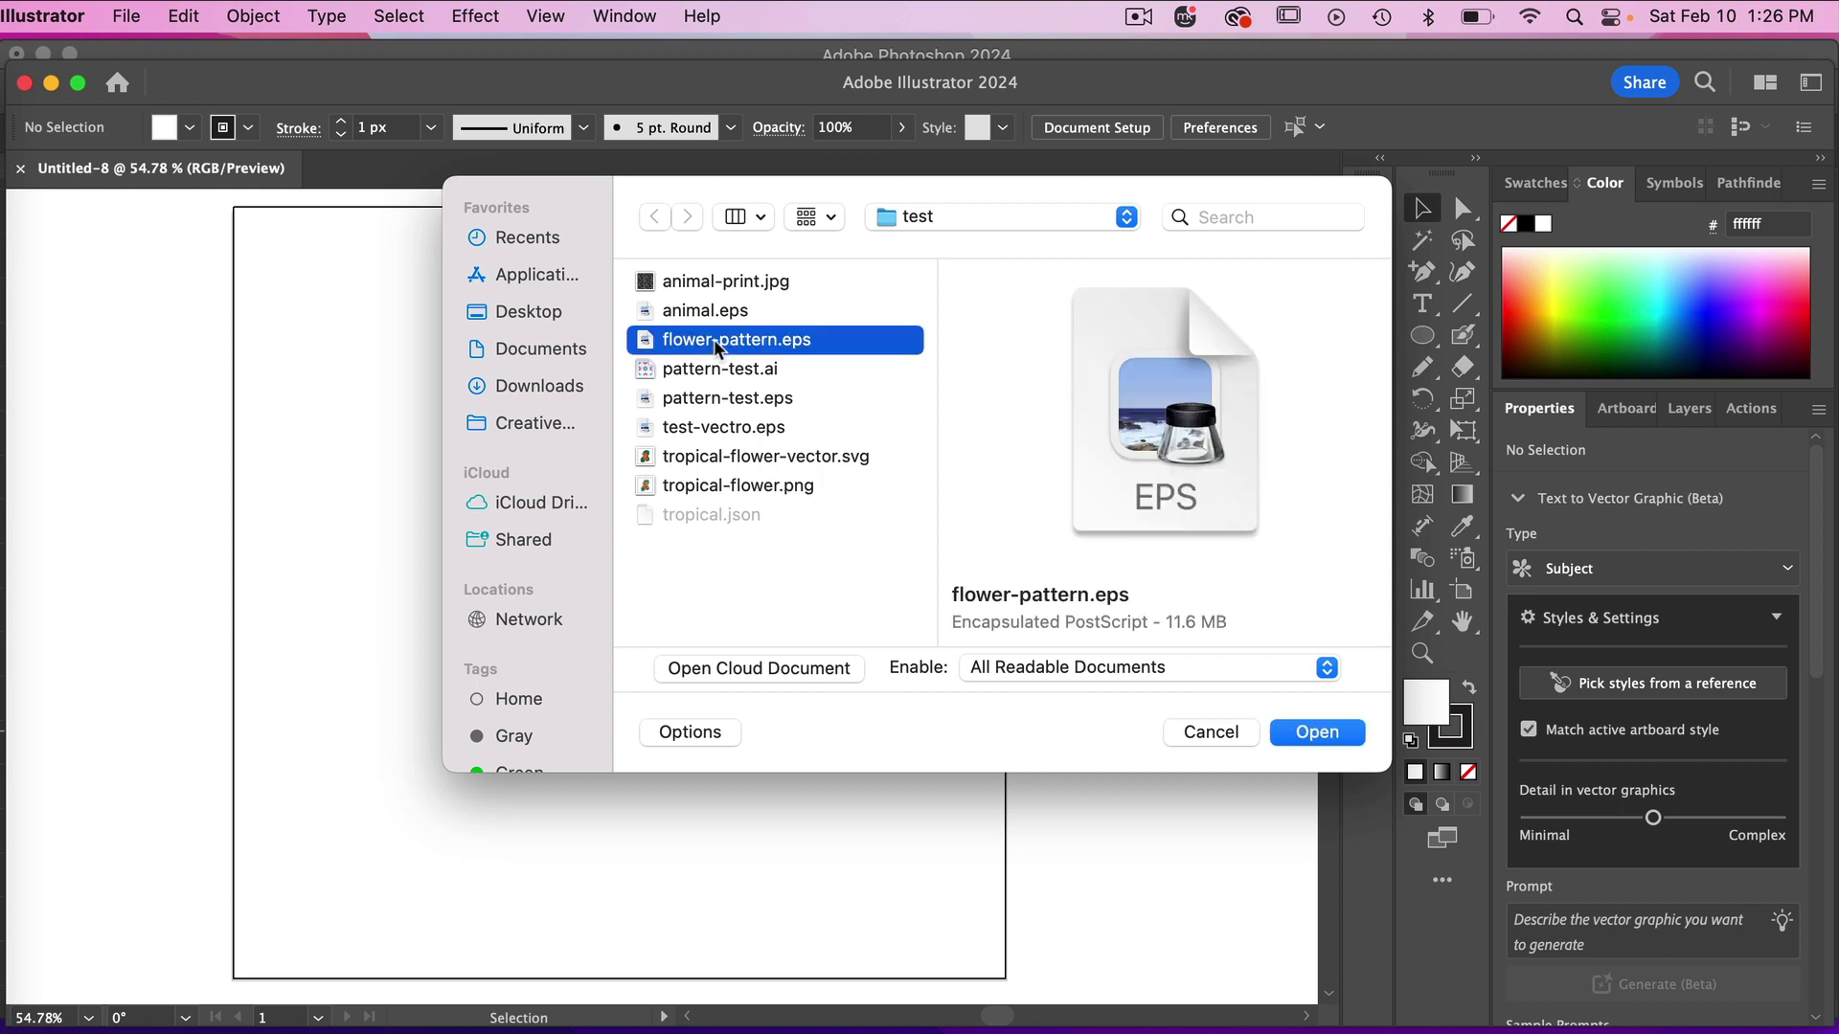
left_click(1317, 732)
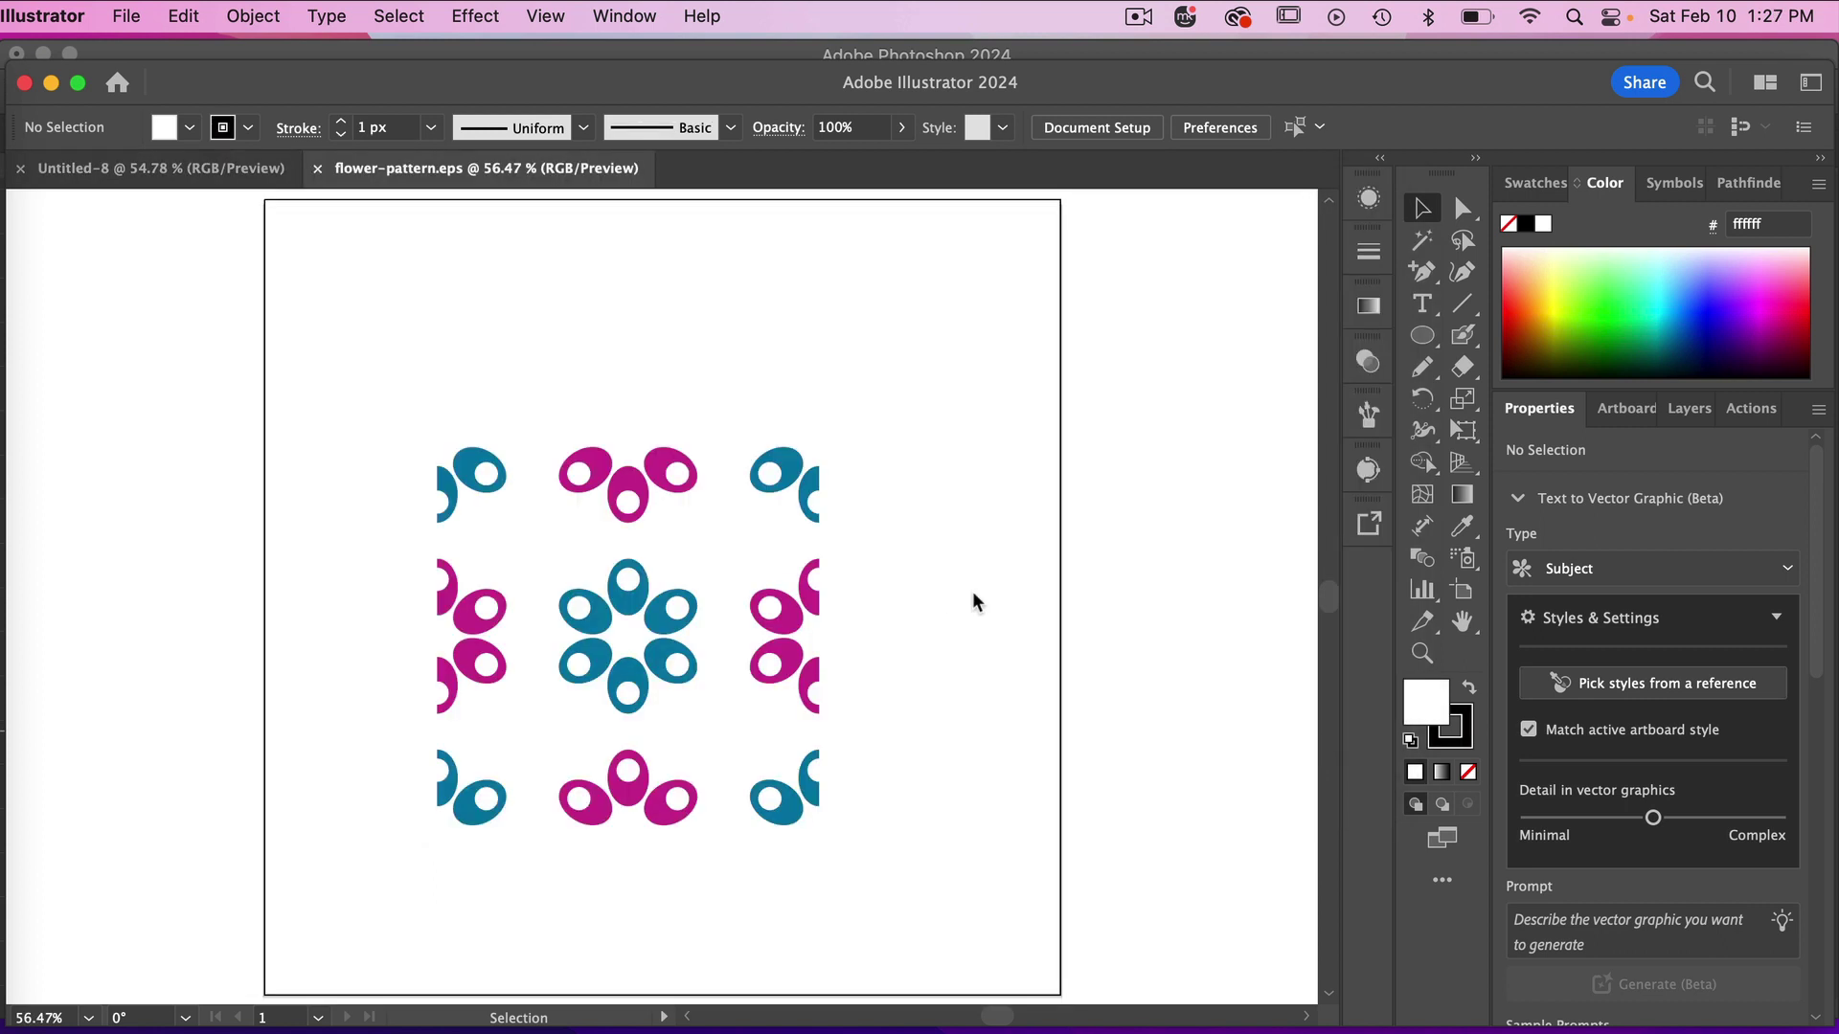
Step: Zoom out to 50% and select the imported flower pattern group
key("super+minus")
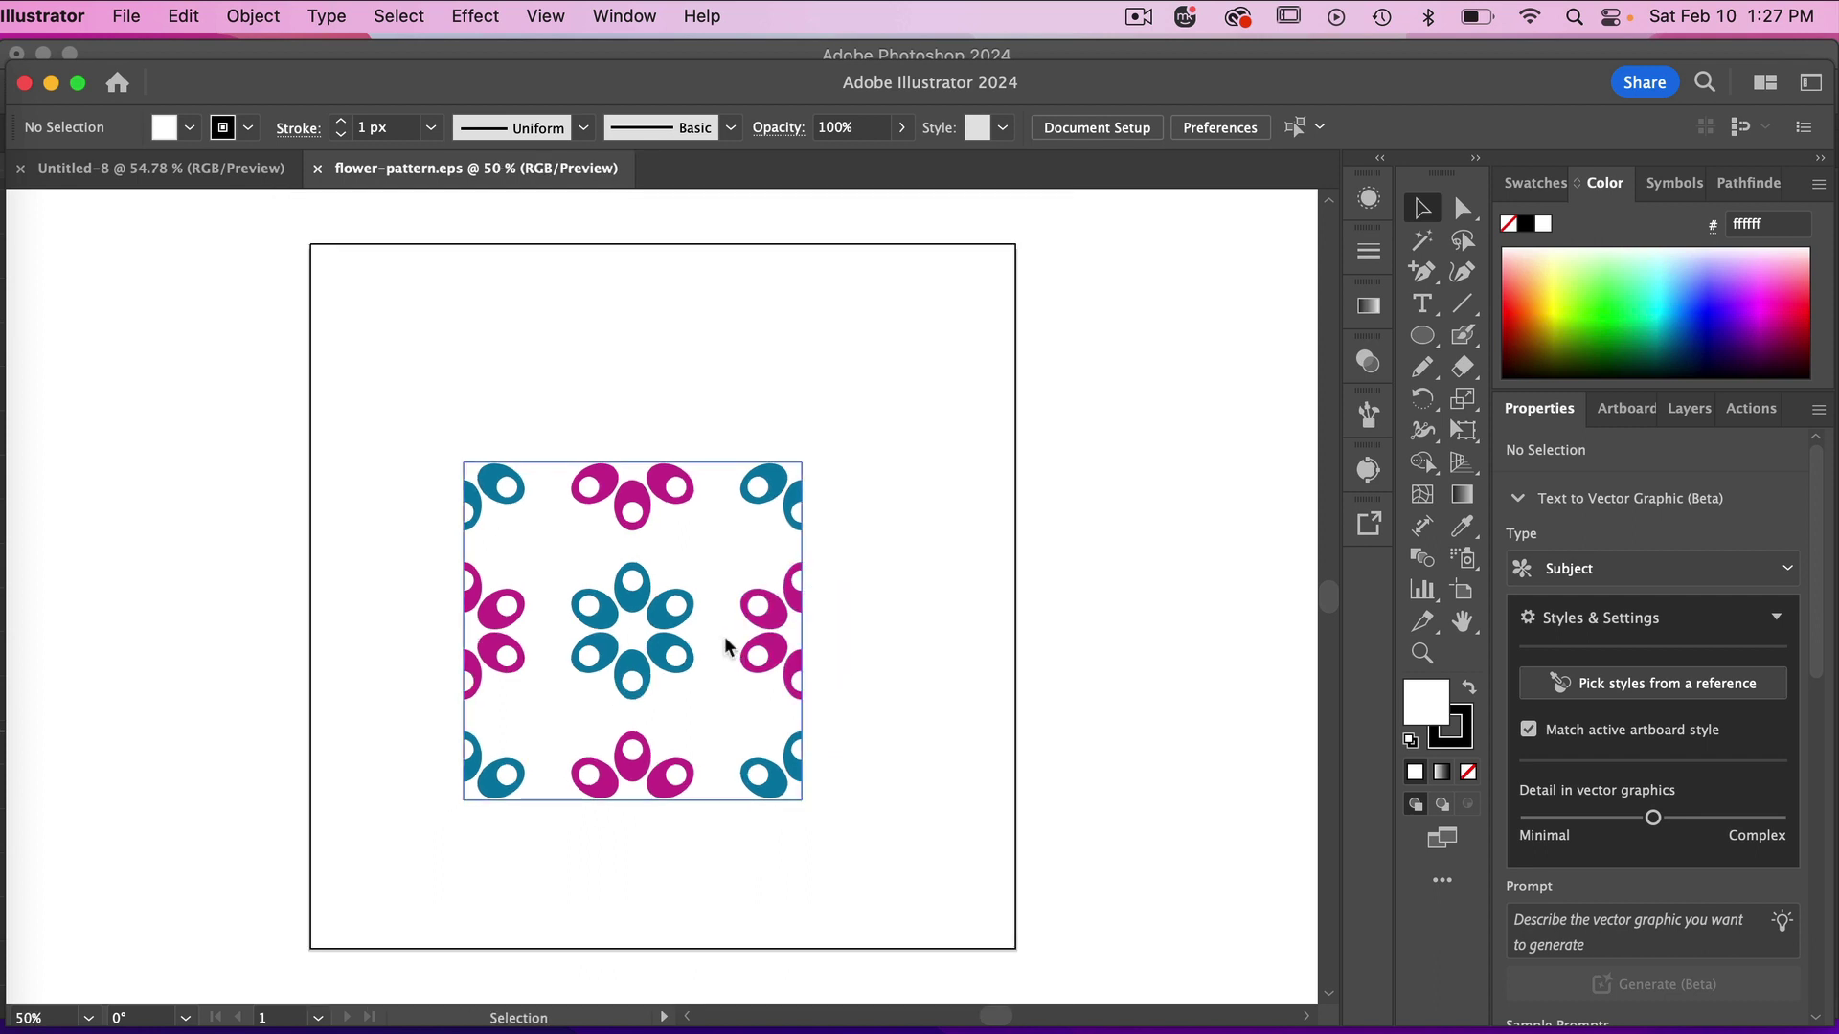
left_click(778, 634)
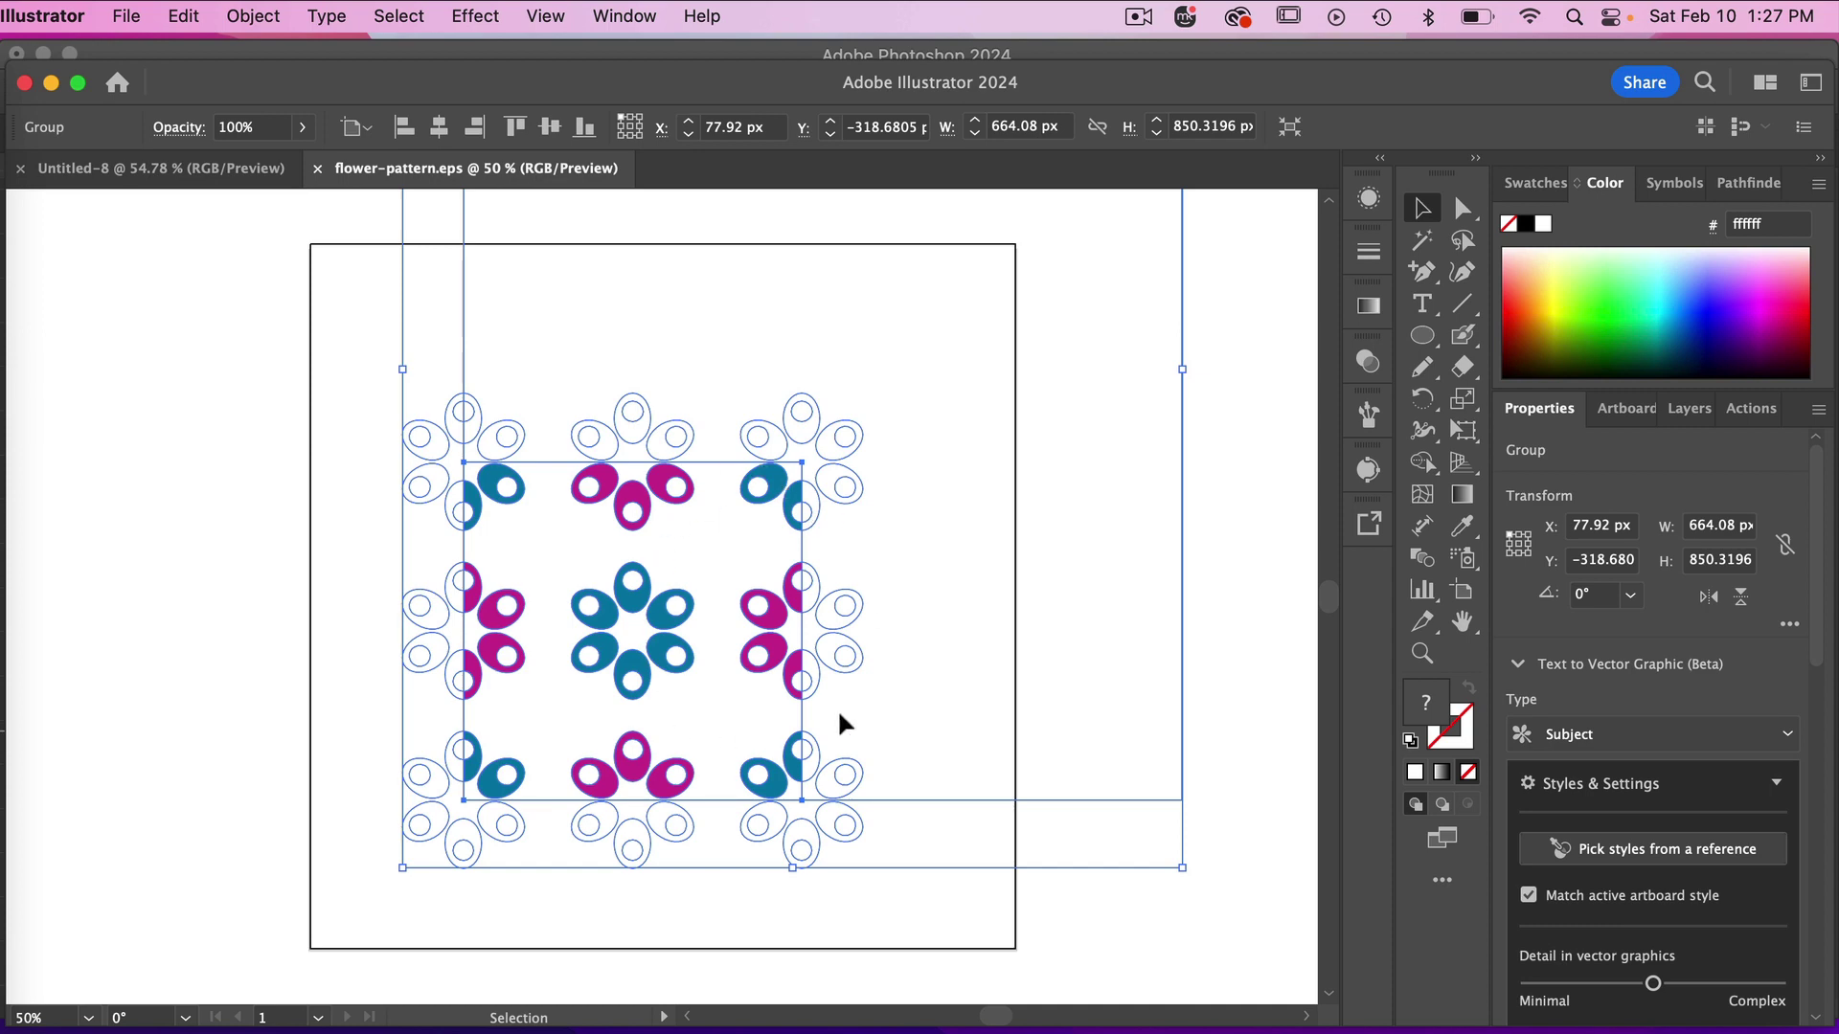
scroll(871, 617, "up", 2)
scroll(870, 617, "up", 8)
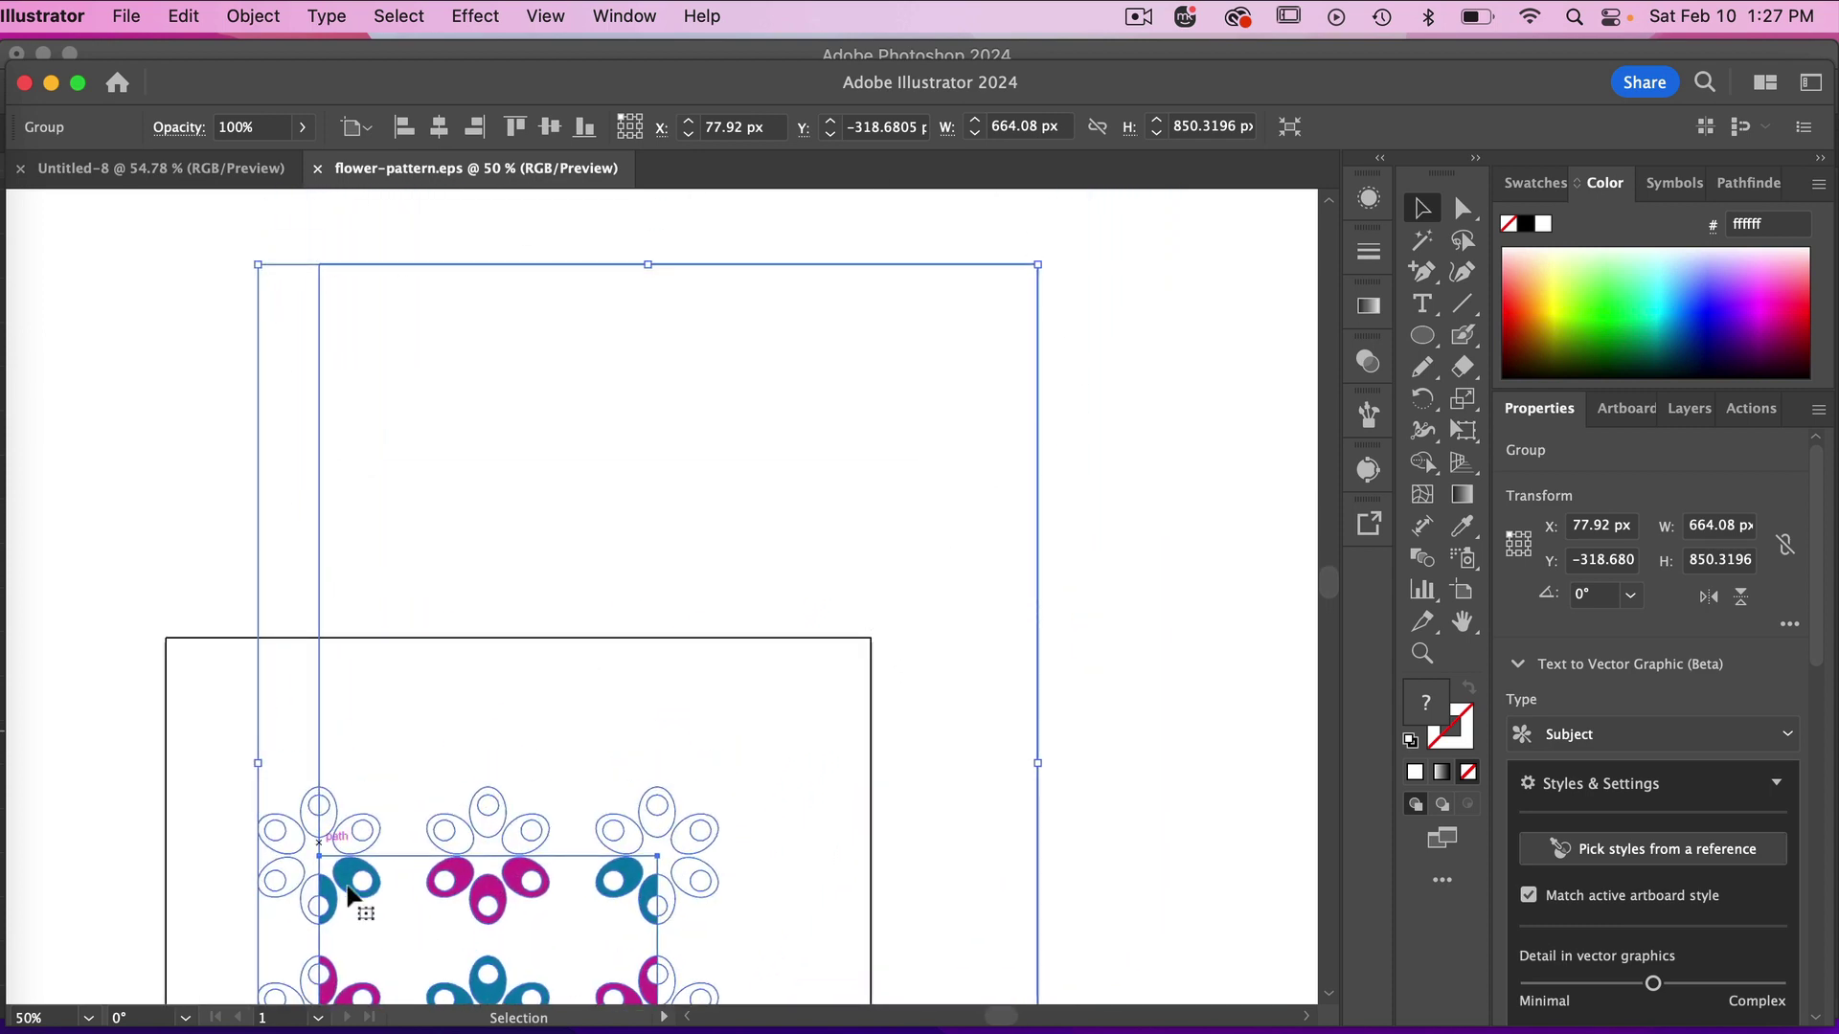
scroll(1100, 738, "down", 7)
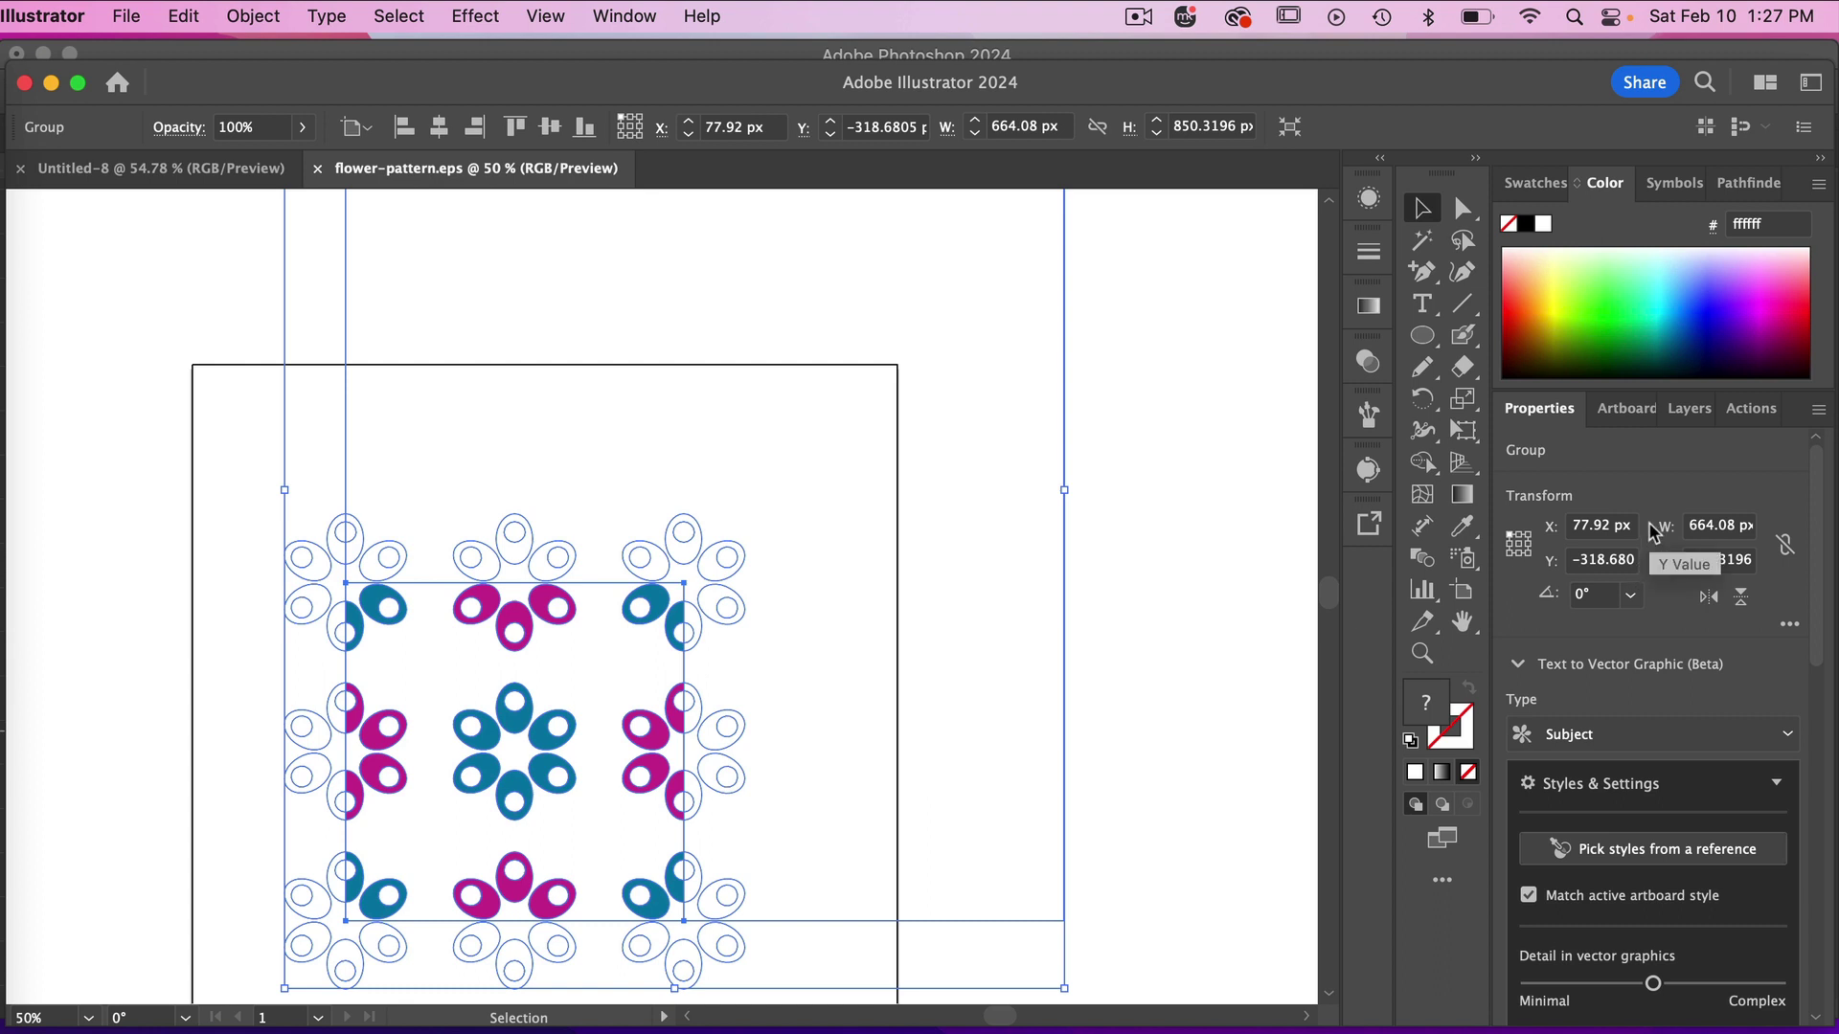
Step: In Layers, expand Layer 1, its Group and the first Clip Group
left_click(1690, 414)
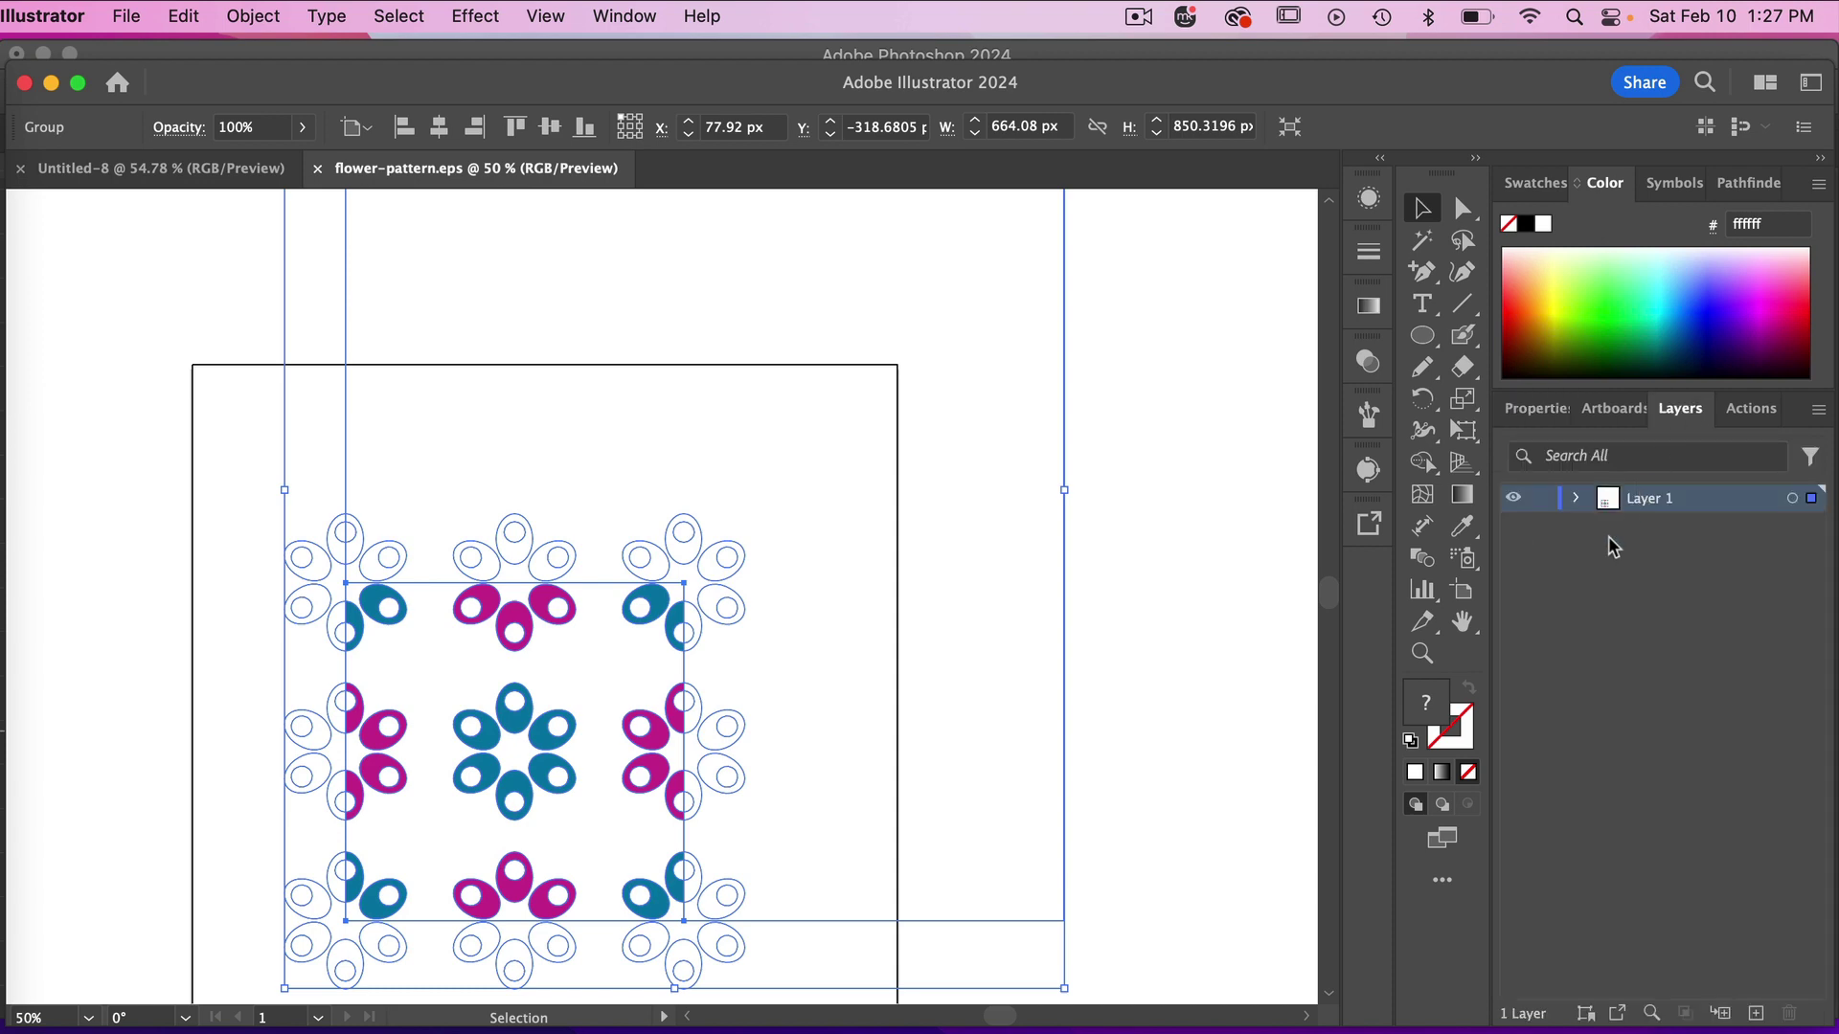
left_click(1575, 498)
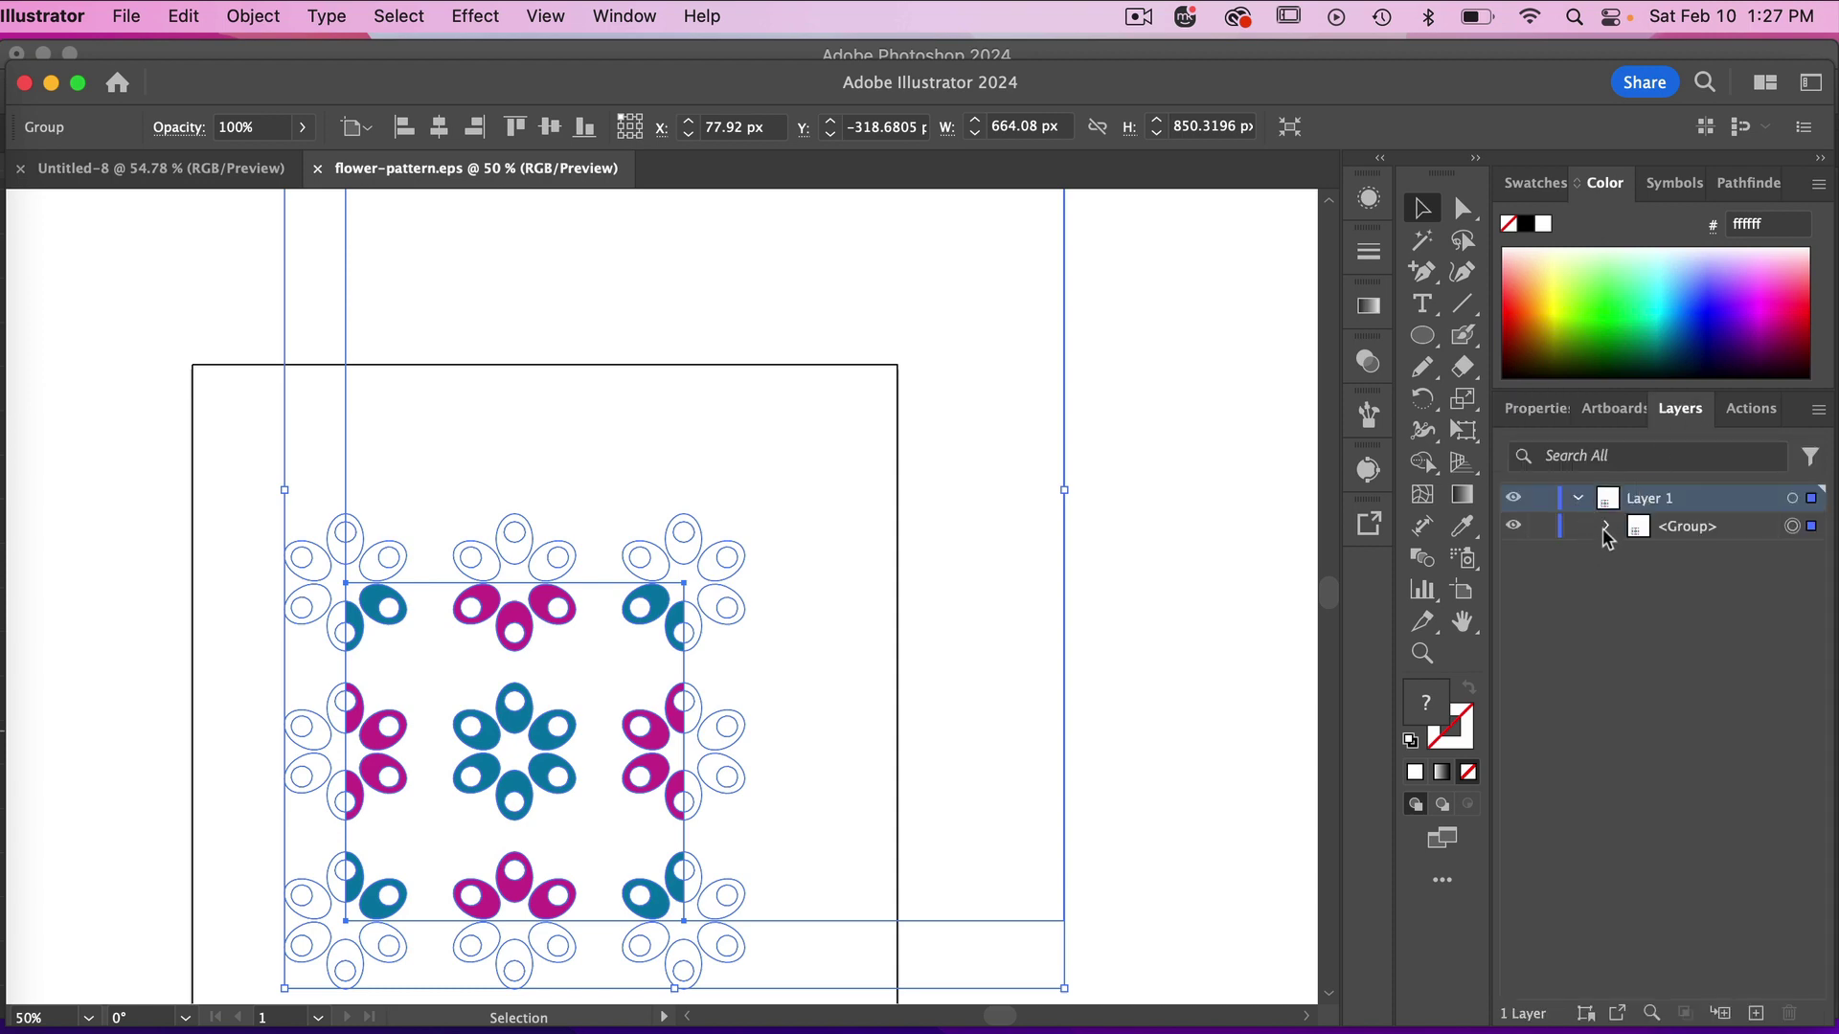
left_click(1606, 527)
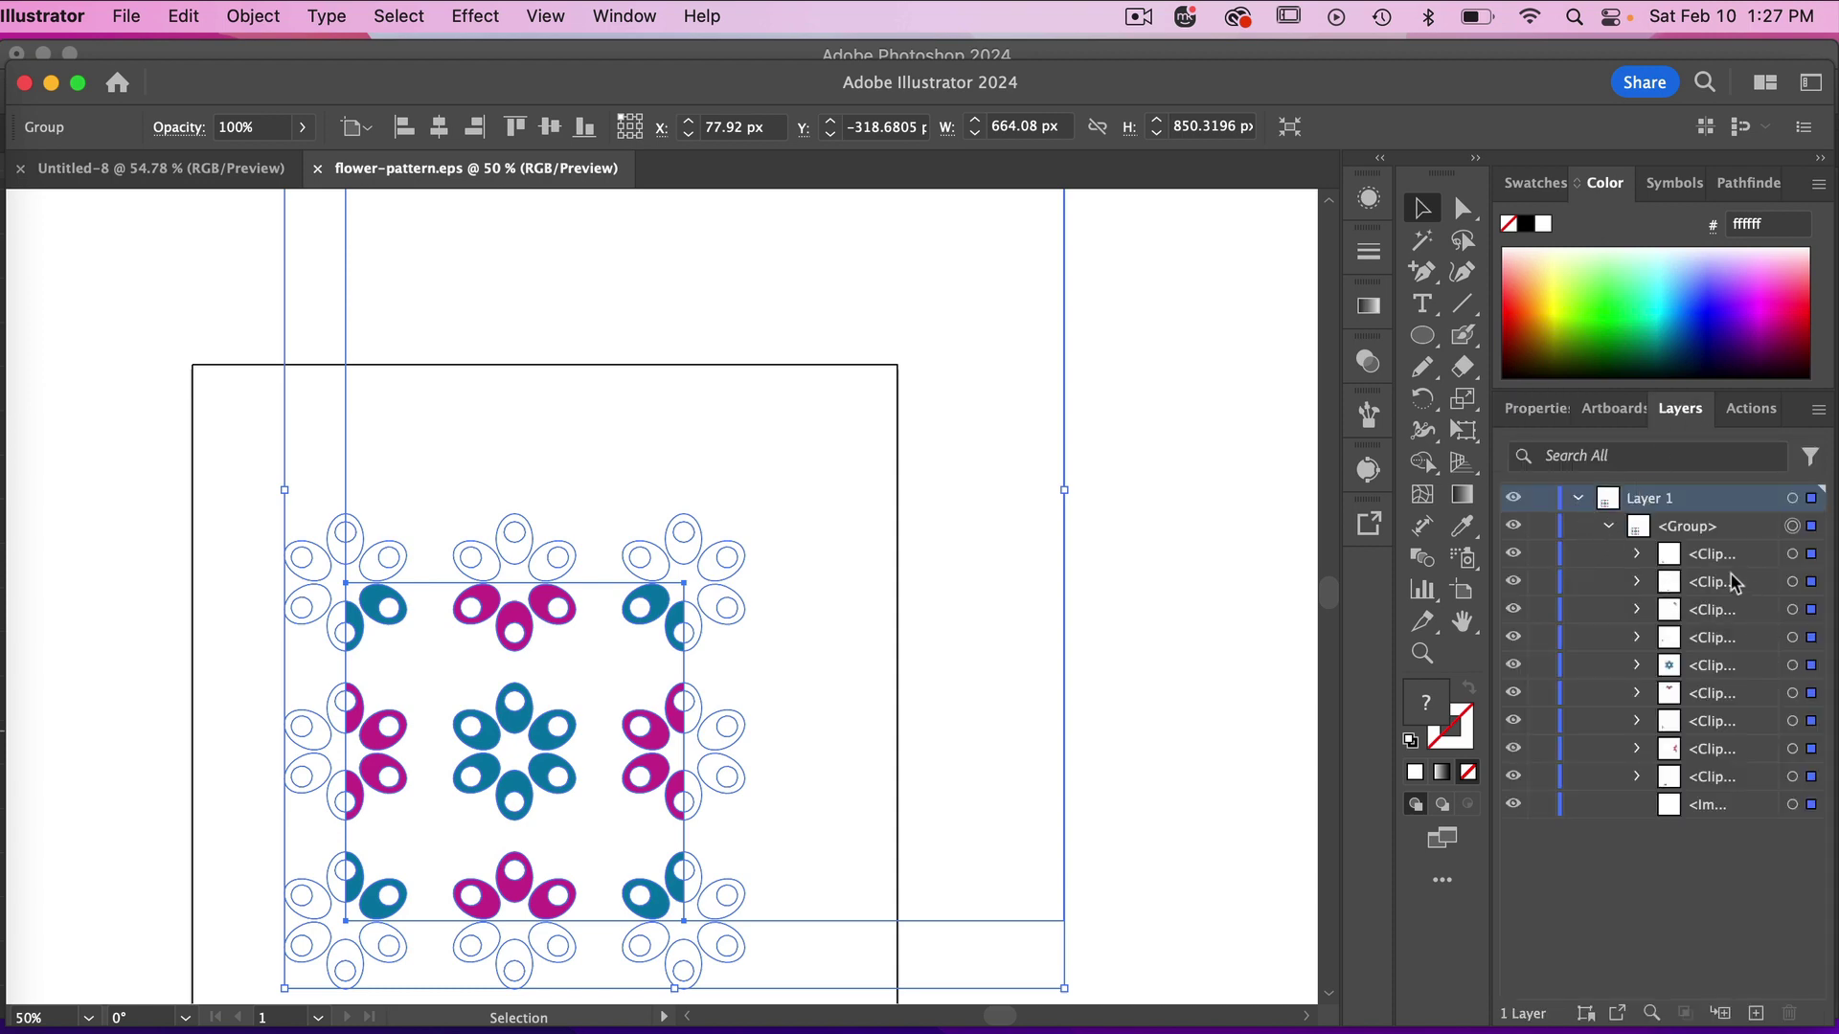
left_click(1792, 554)
scroll(719, 748, "down", 2)
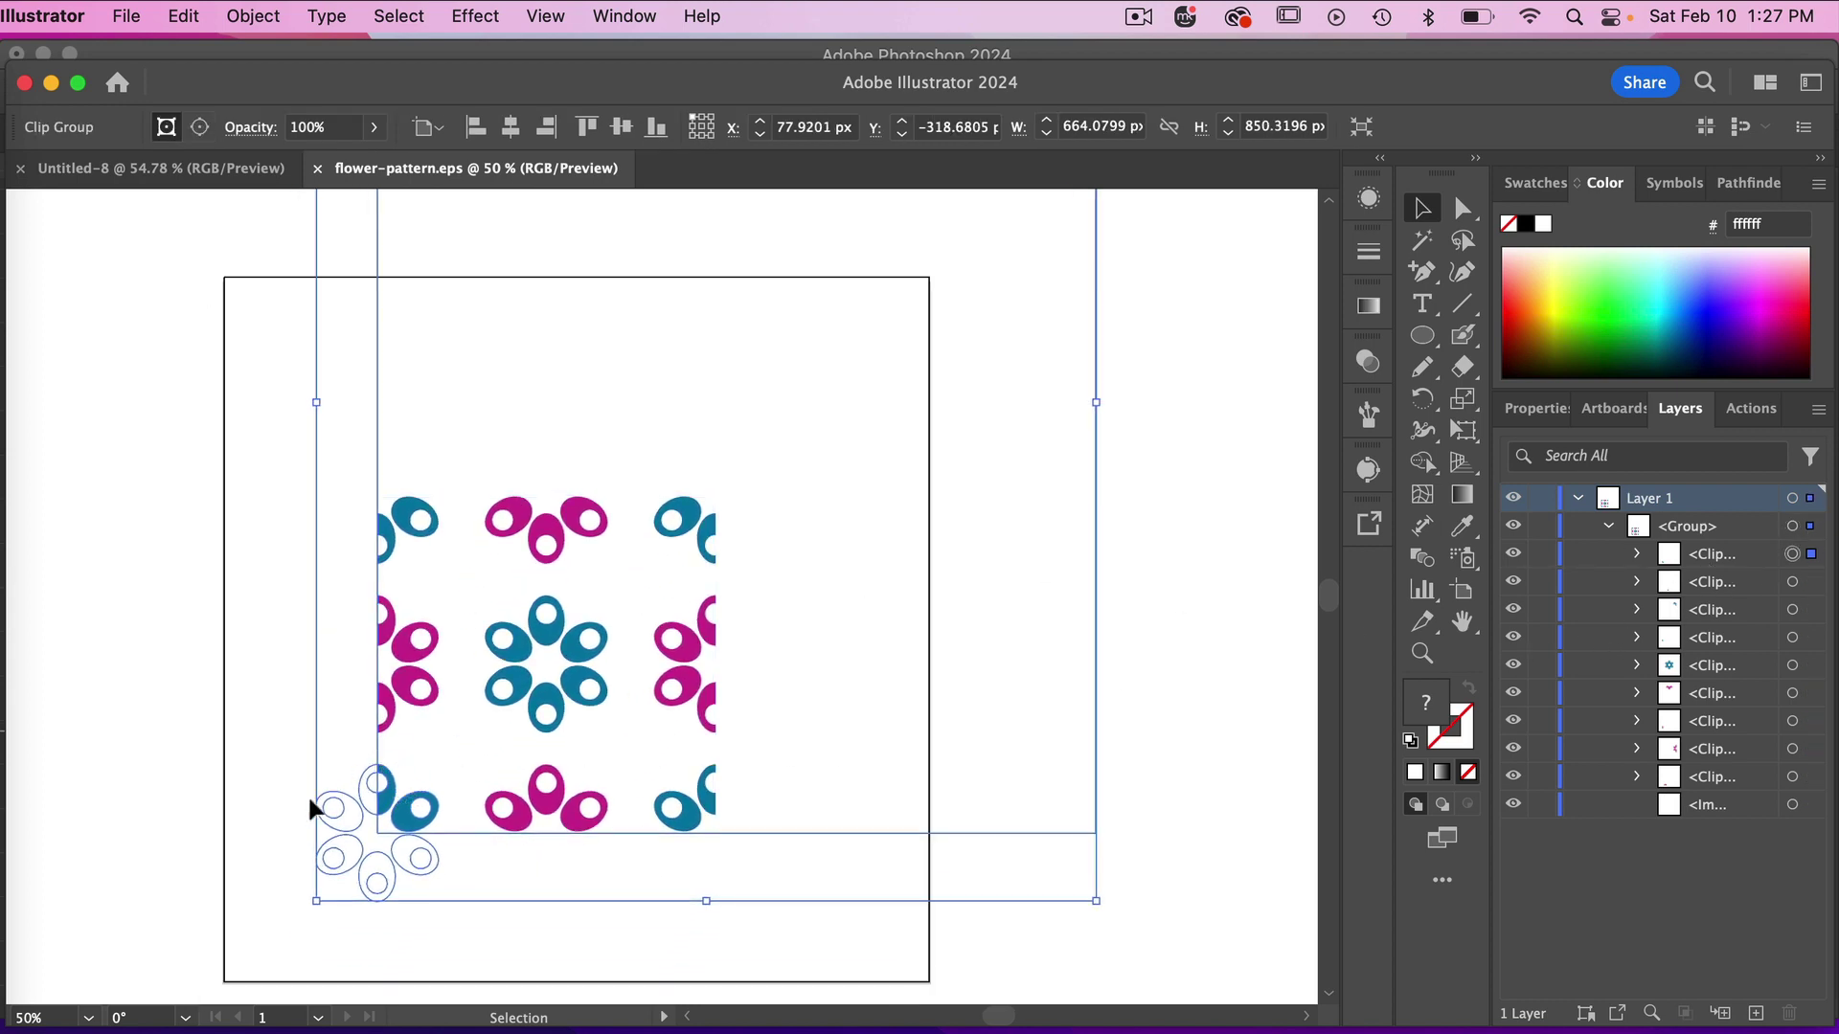
left_click(1637, 554)
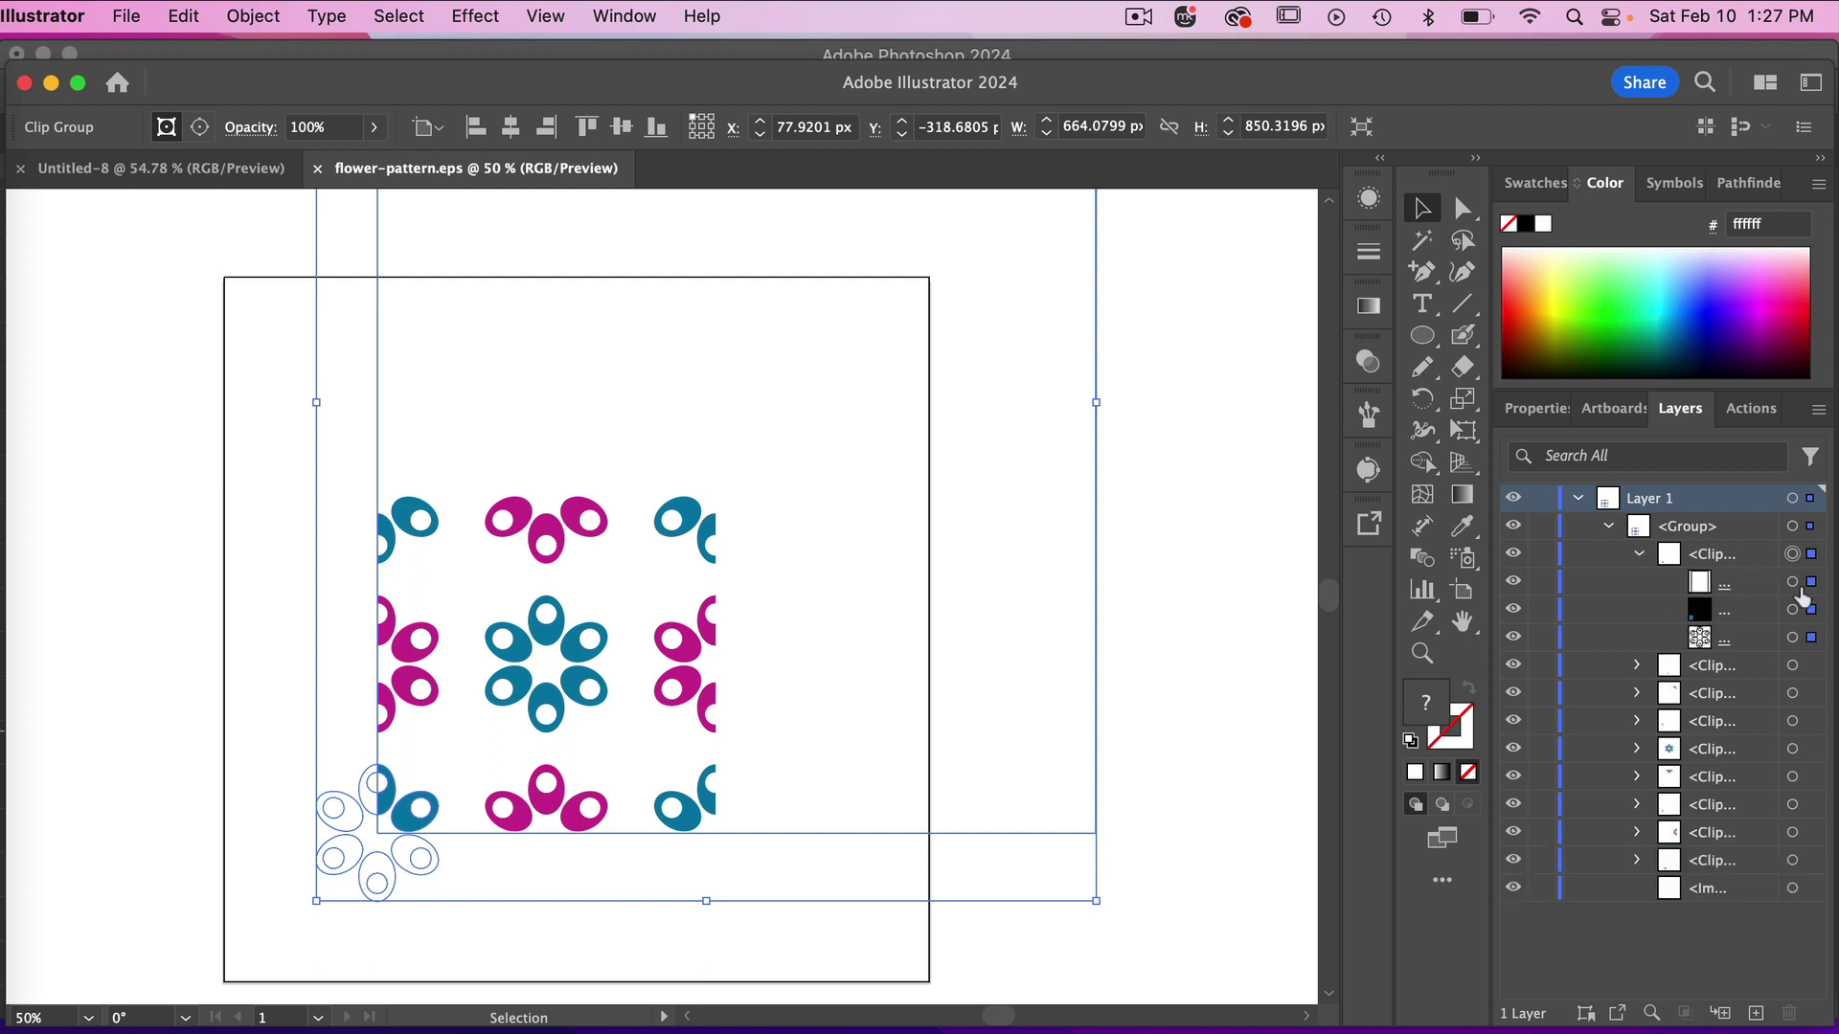
Step: Hide the clip group's black image item and target its white path
left_click(1793, 638)
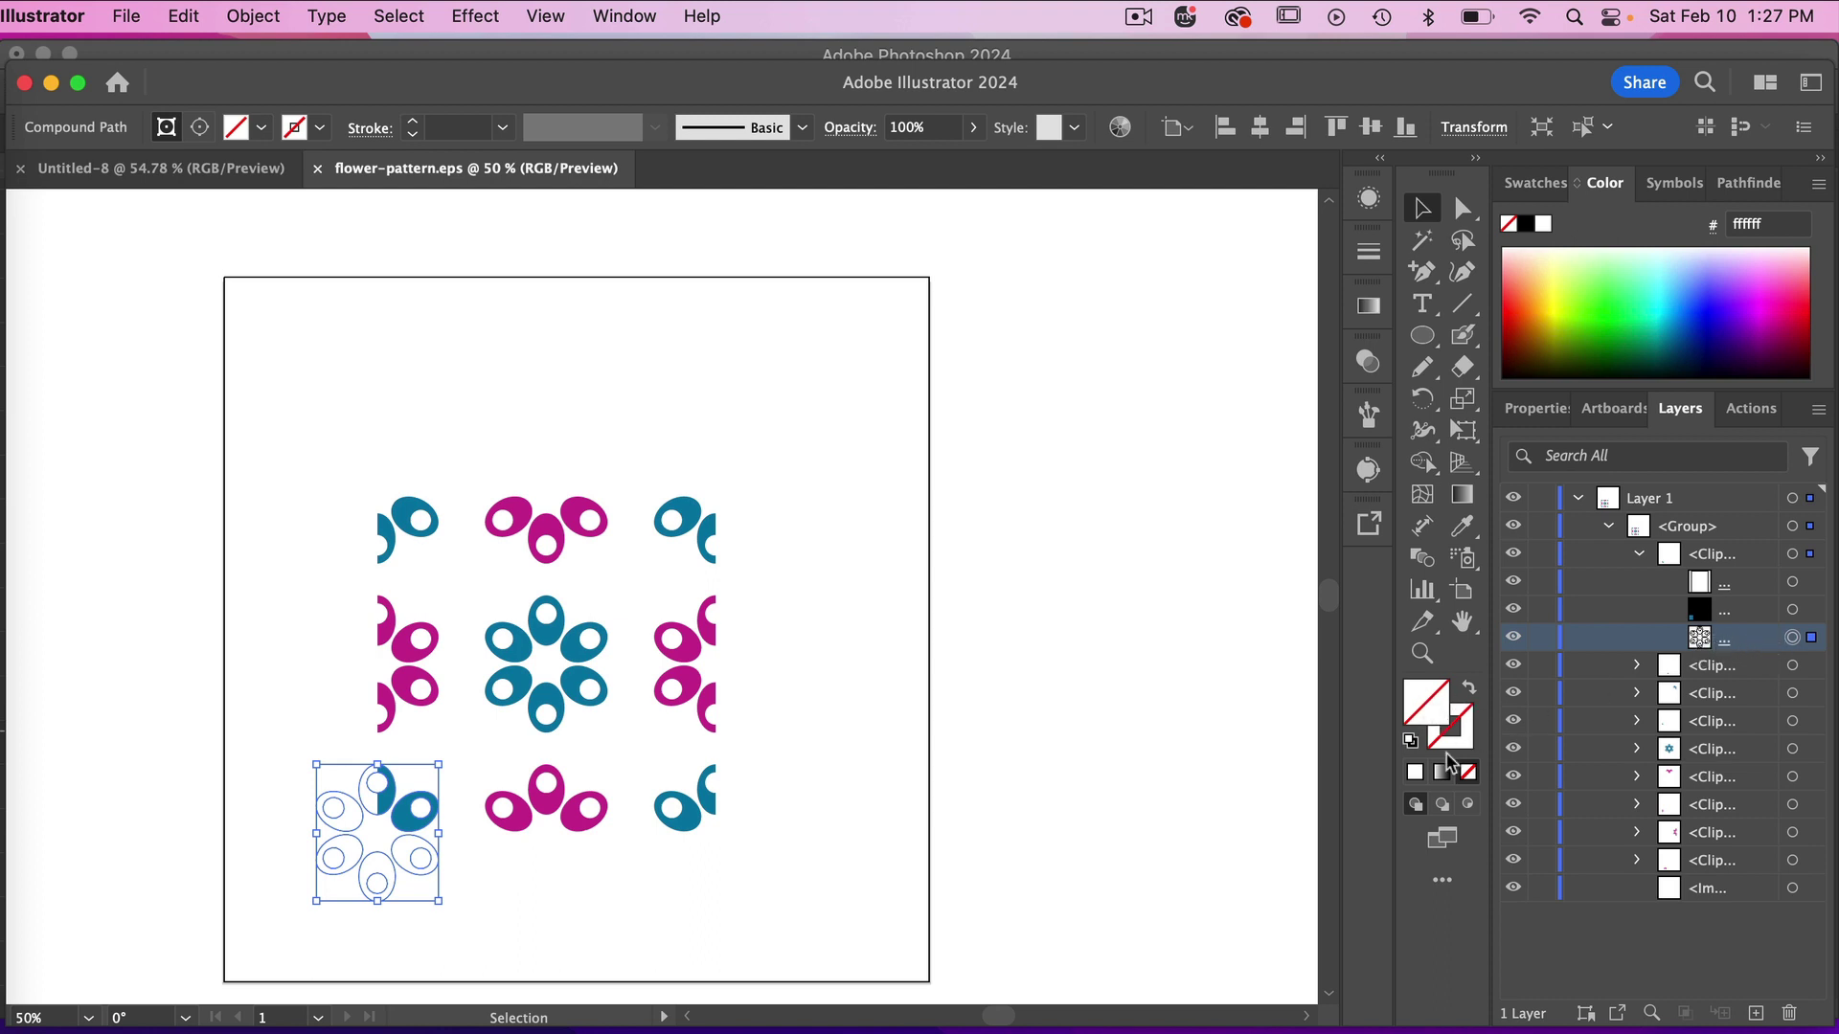
left_click(1791, 609)
left_click(1760, 611)
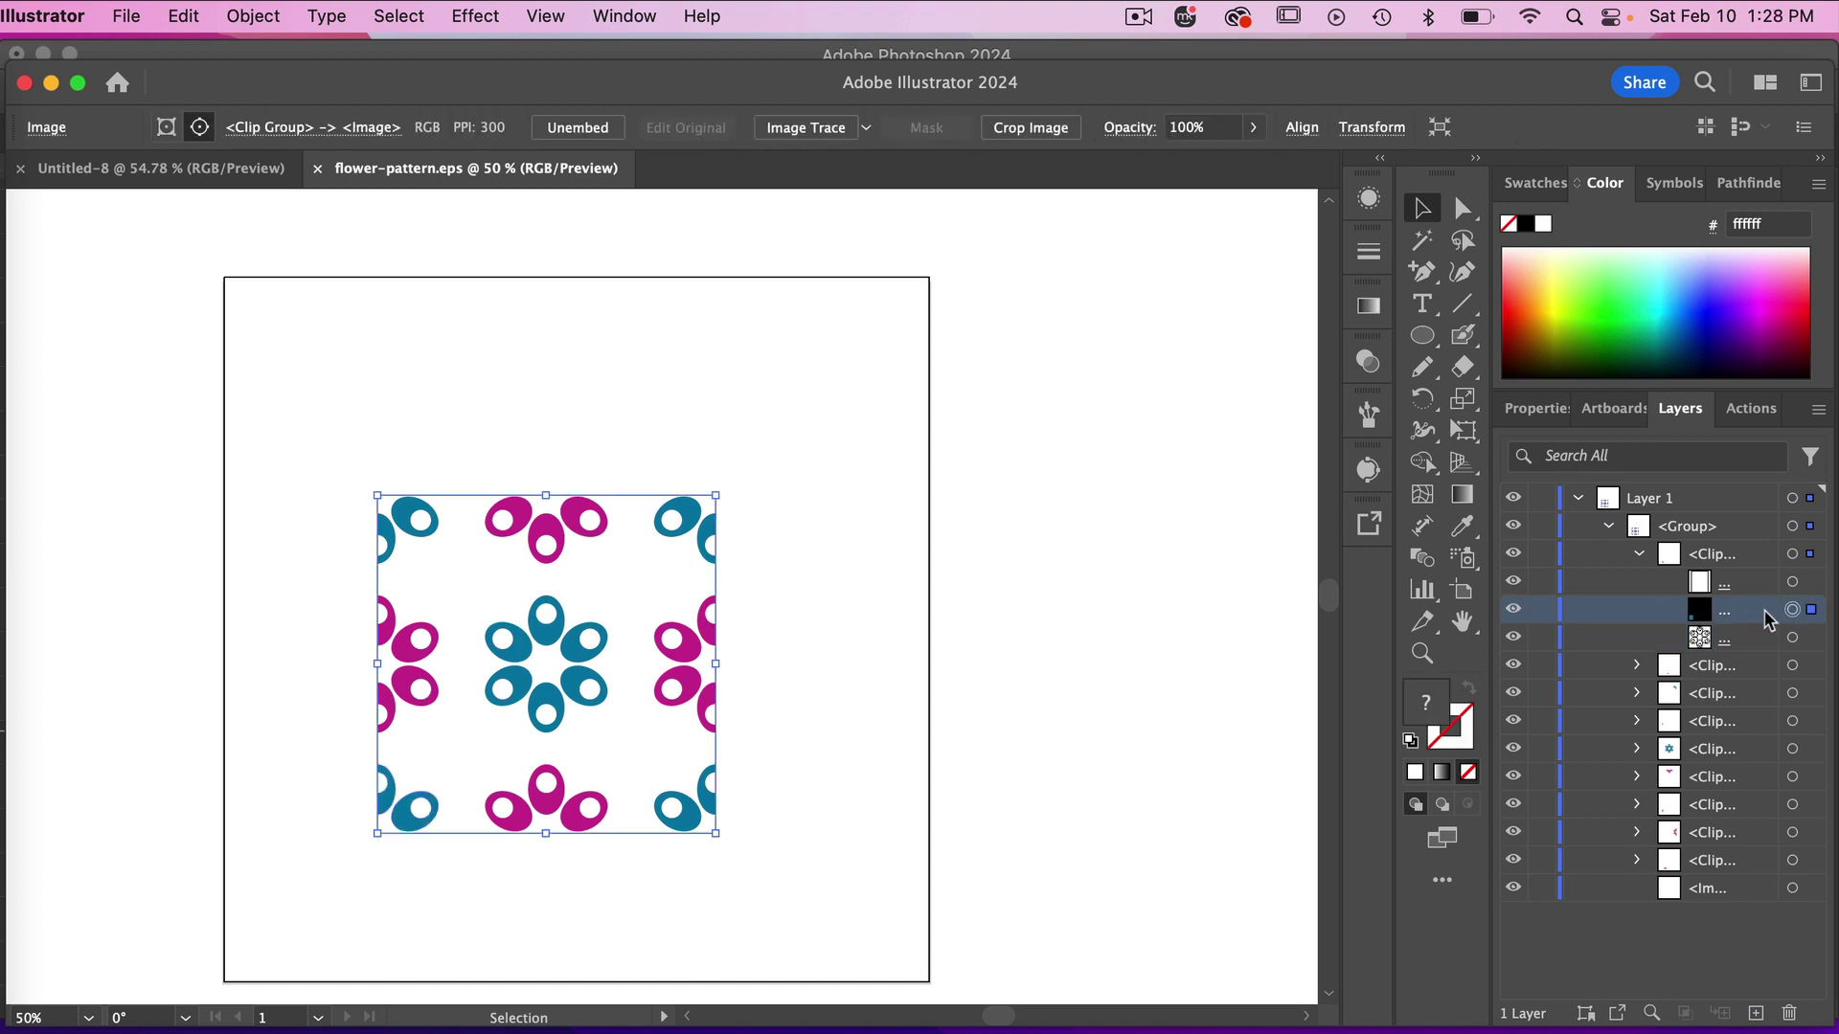
left_click(1513, 611)
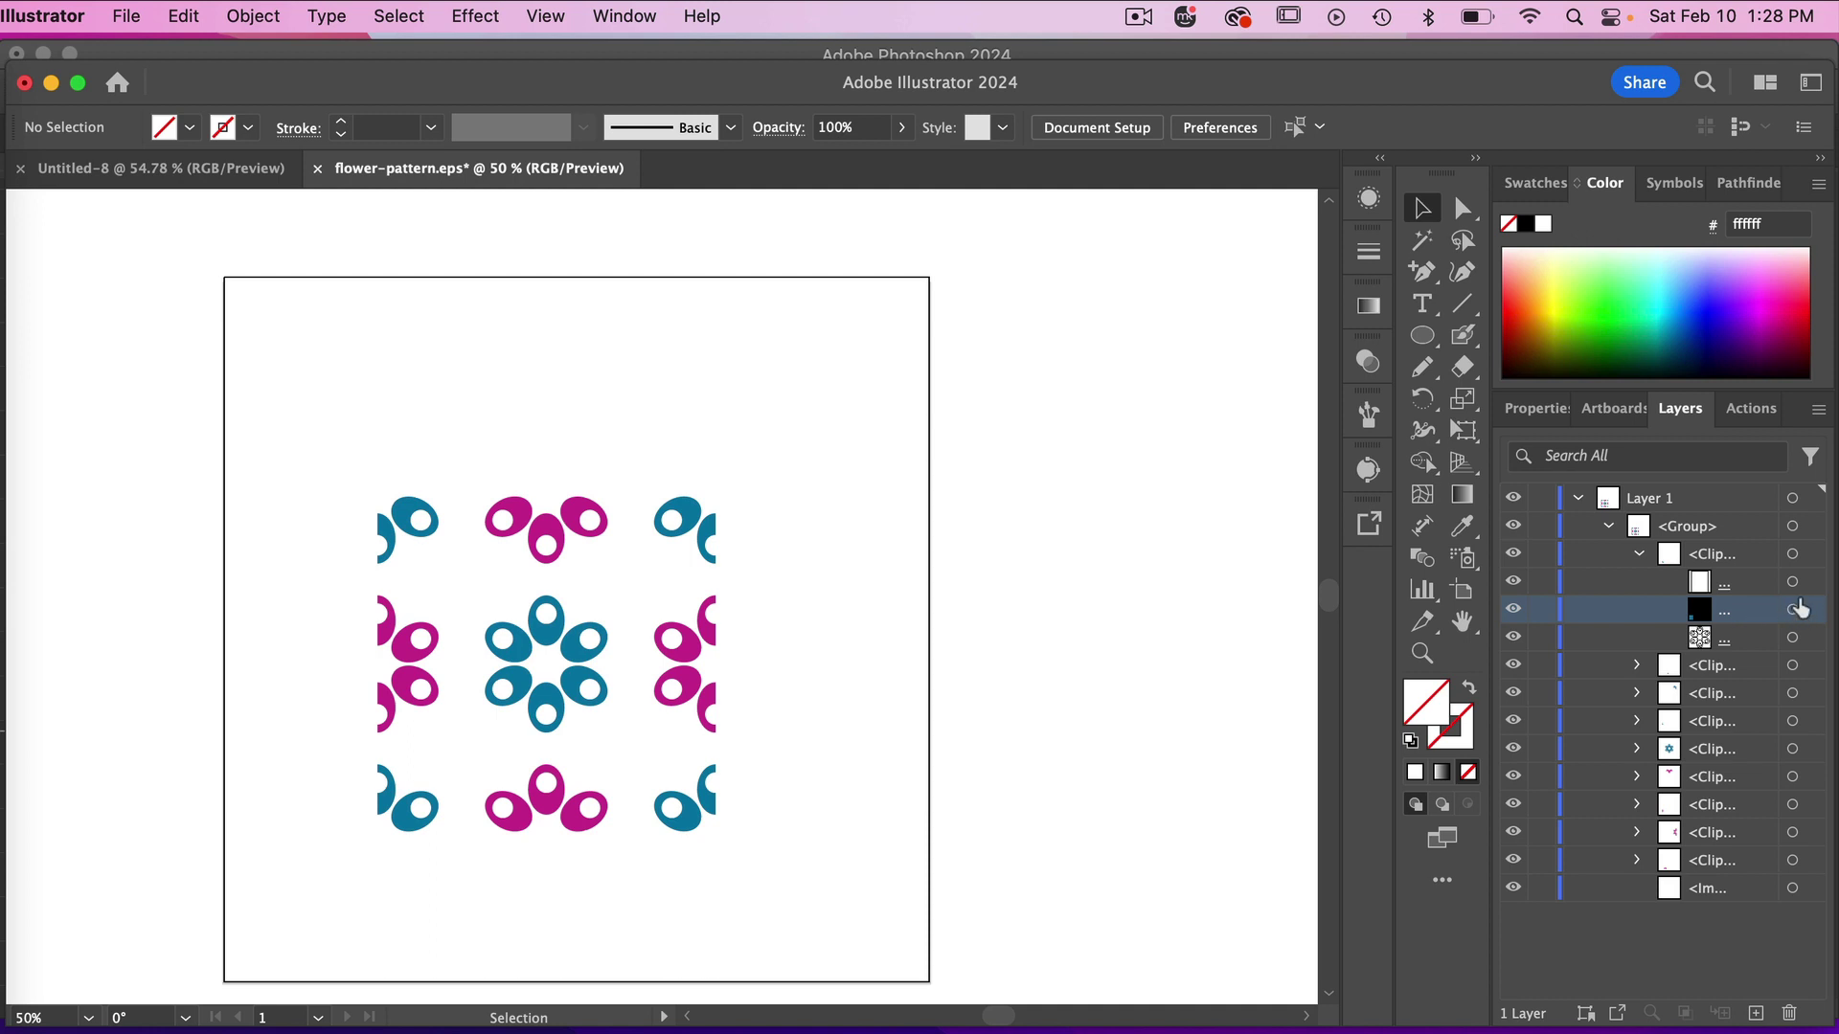
left_click(1792, 582)
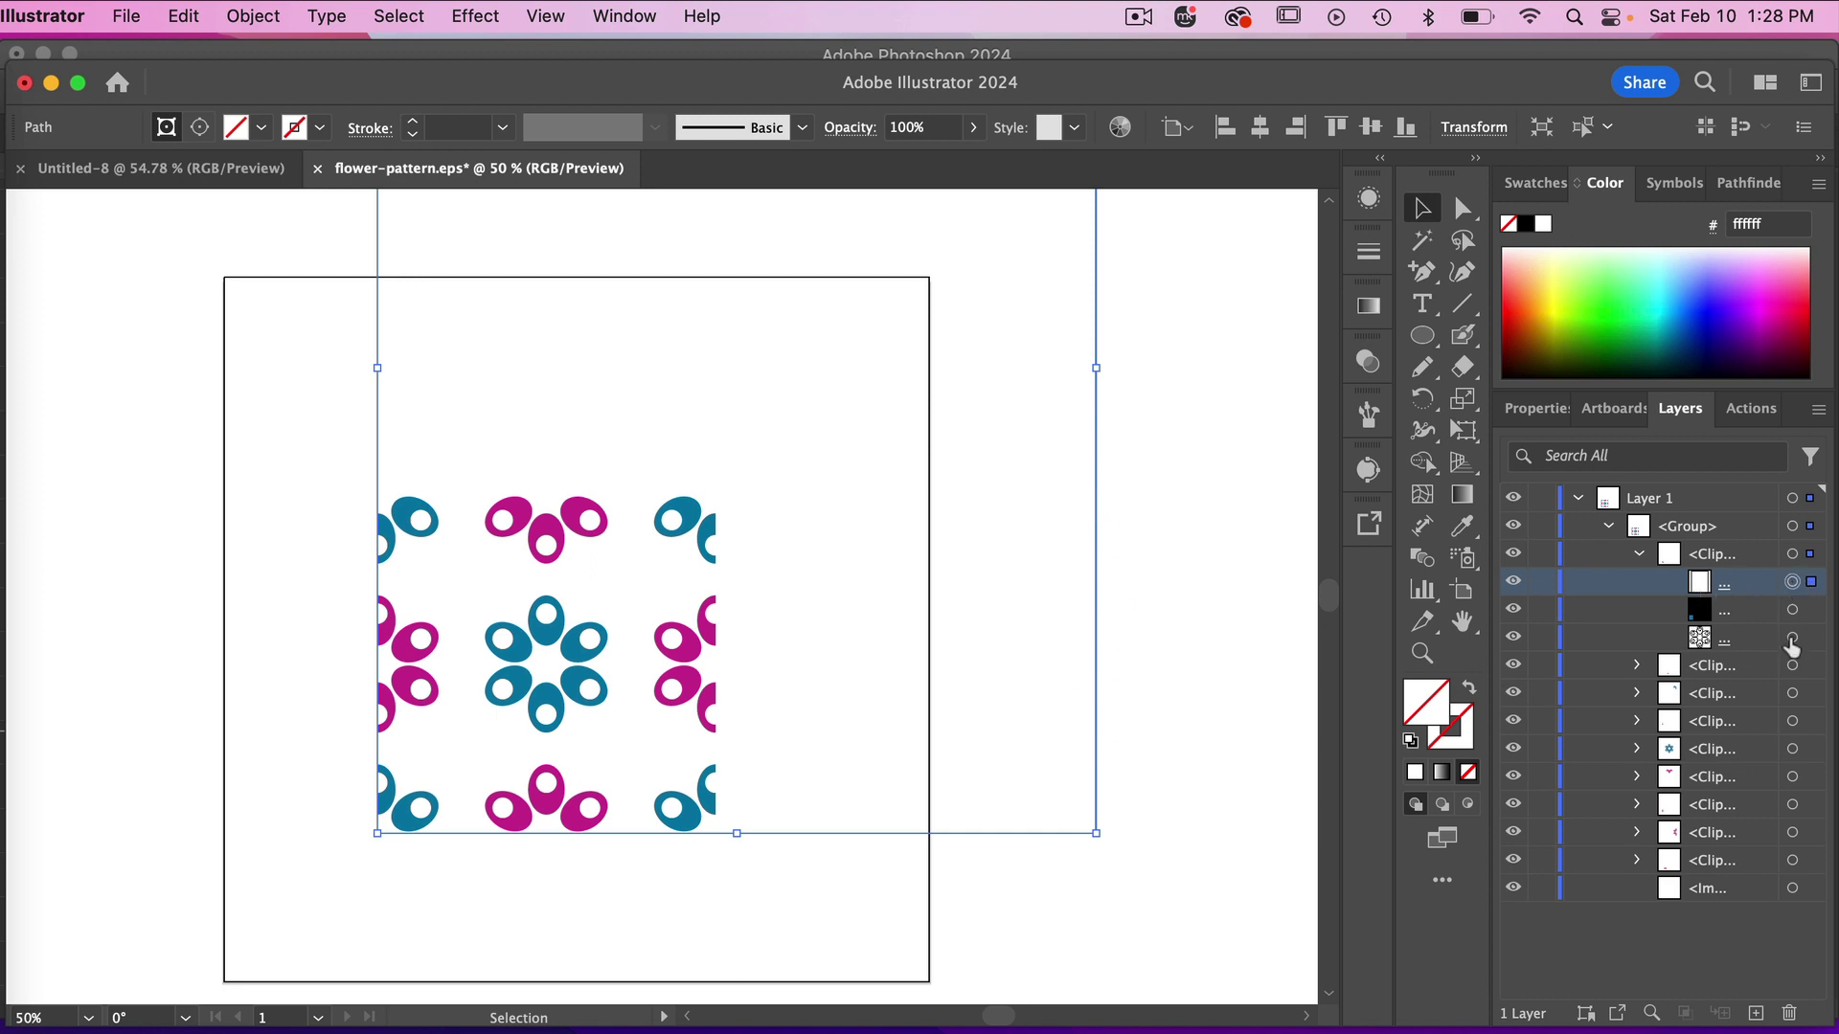
Step: Eyedropper the bottom-left flower teal and delete its black image and clipping rectangle
left_click(1790, 640)
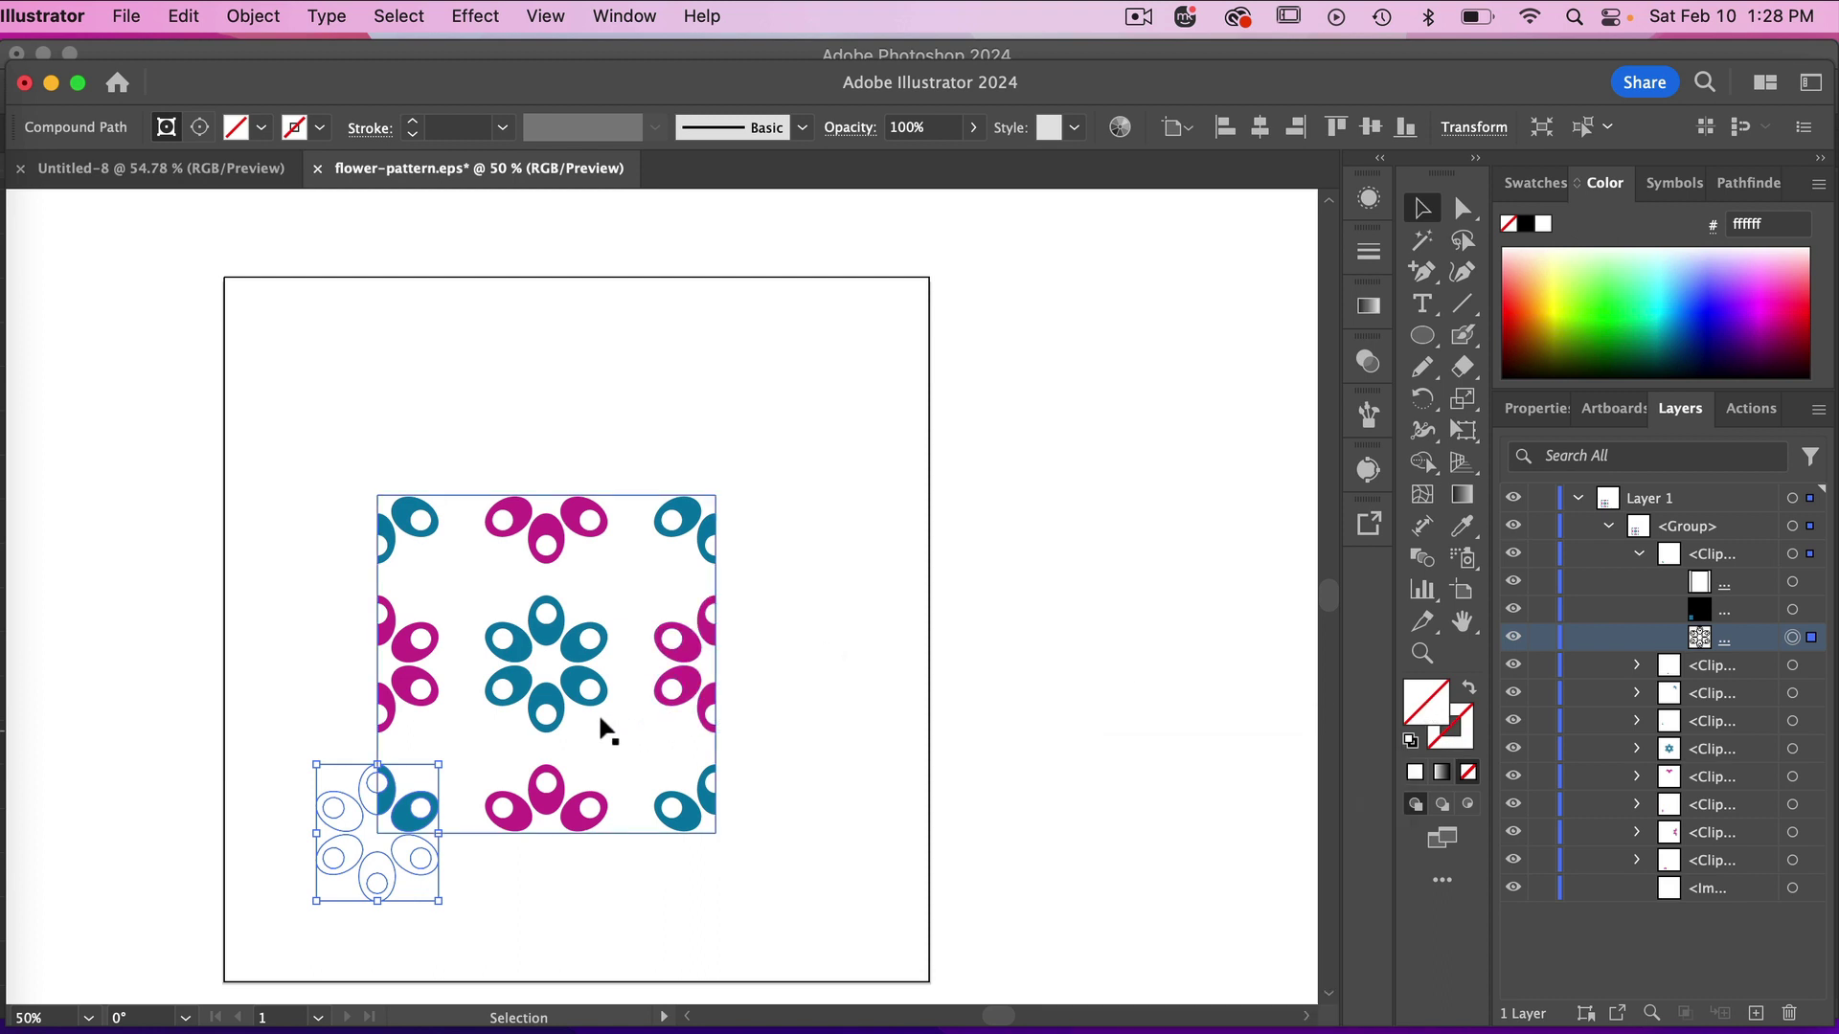
key("i")
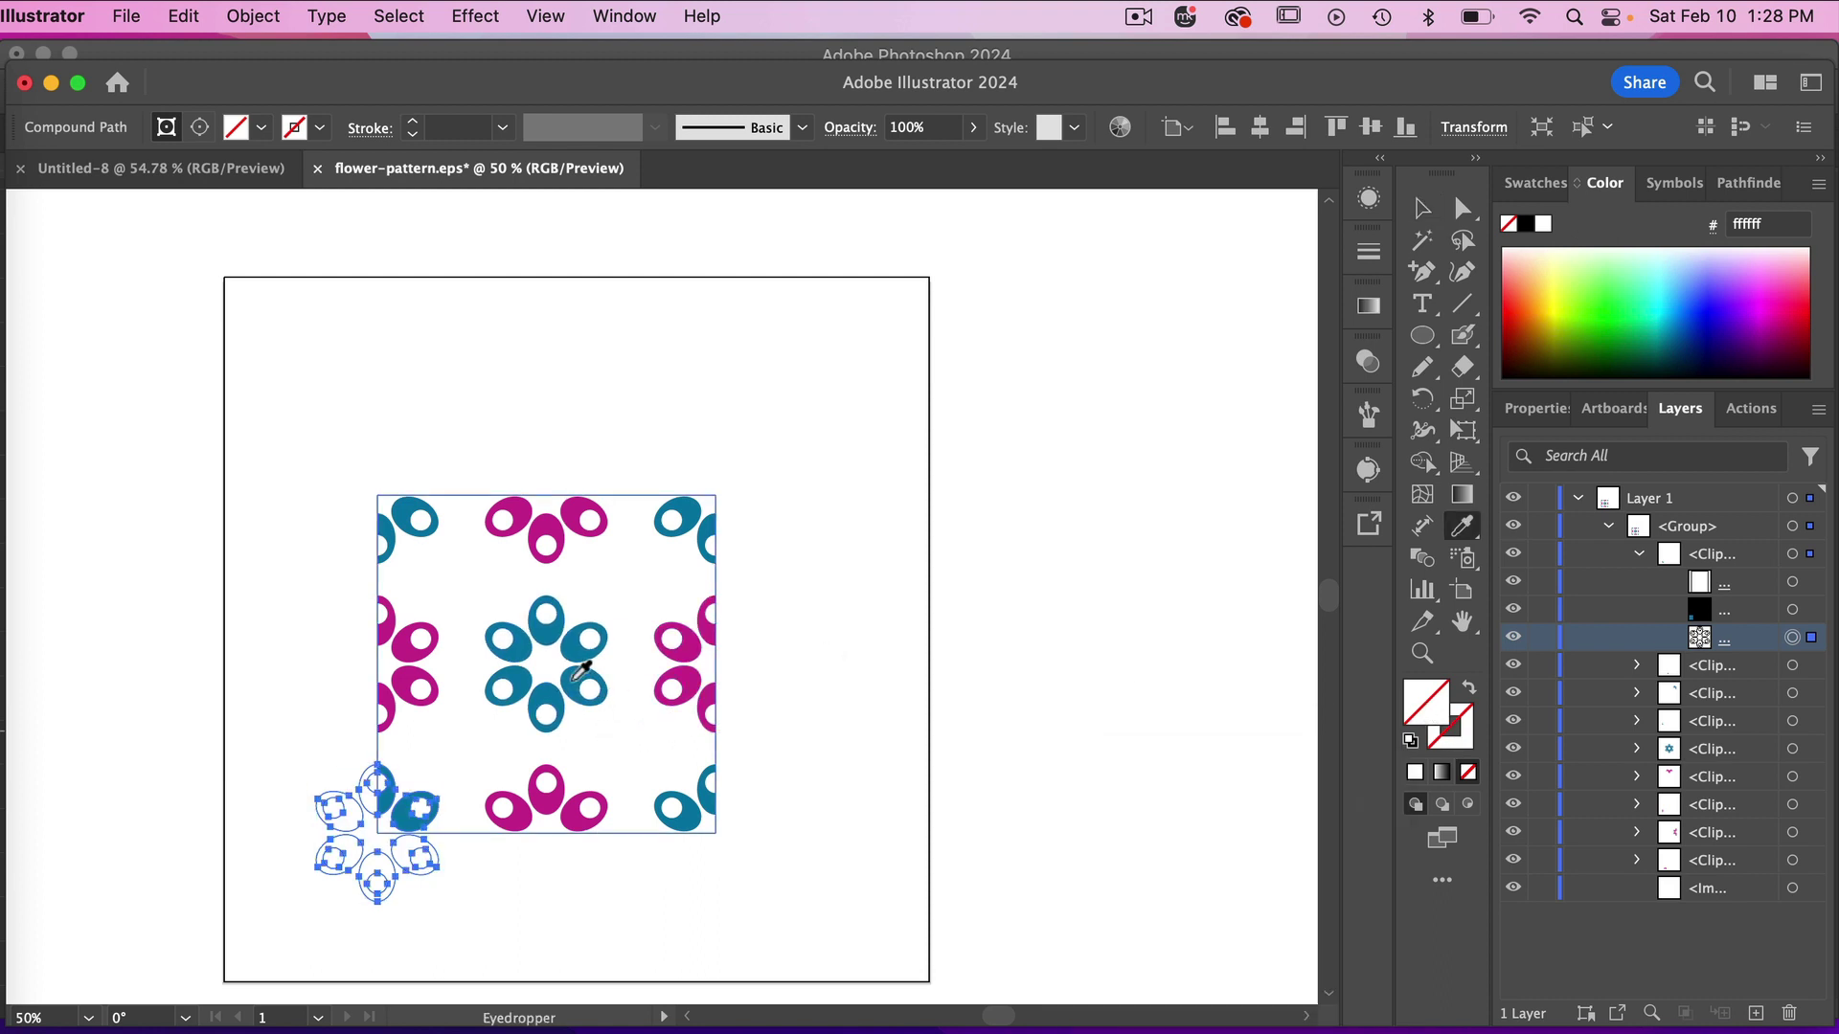
left_click(574, 680)
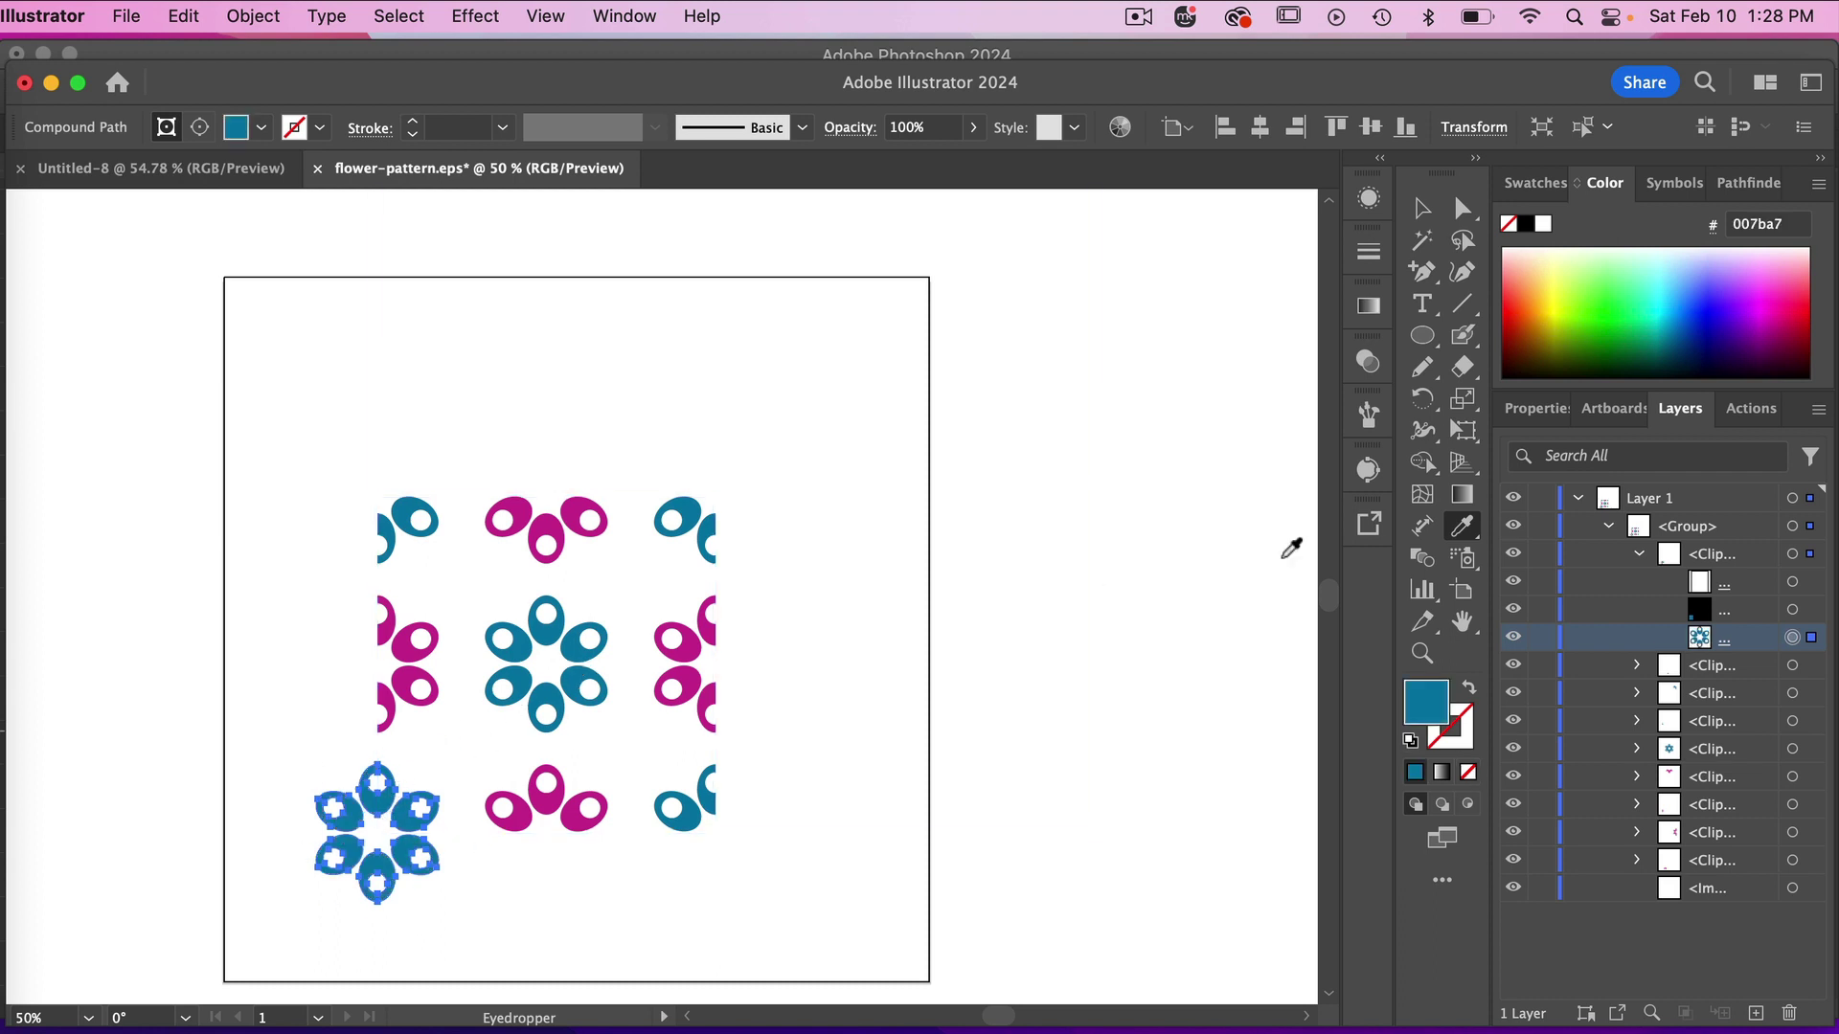
left_click(1792, 609)
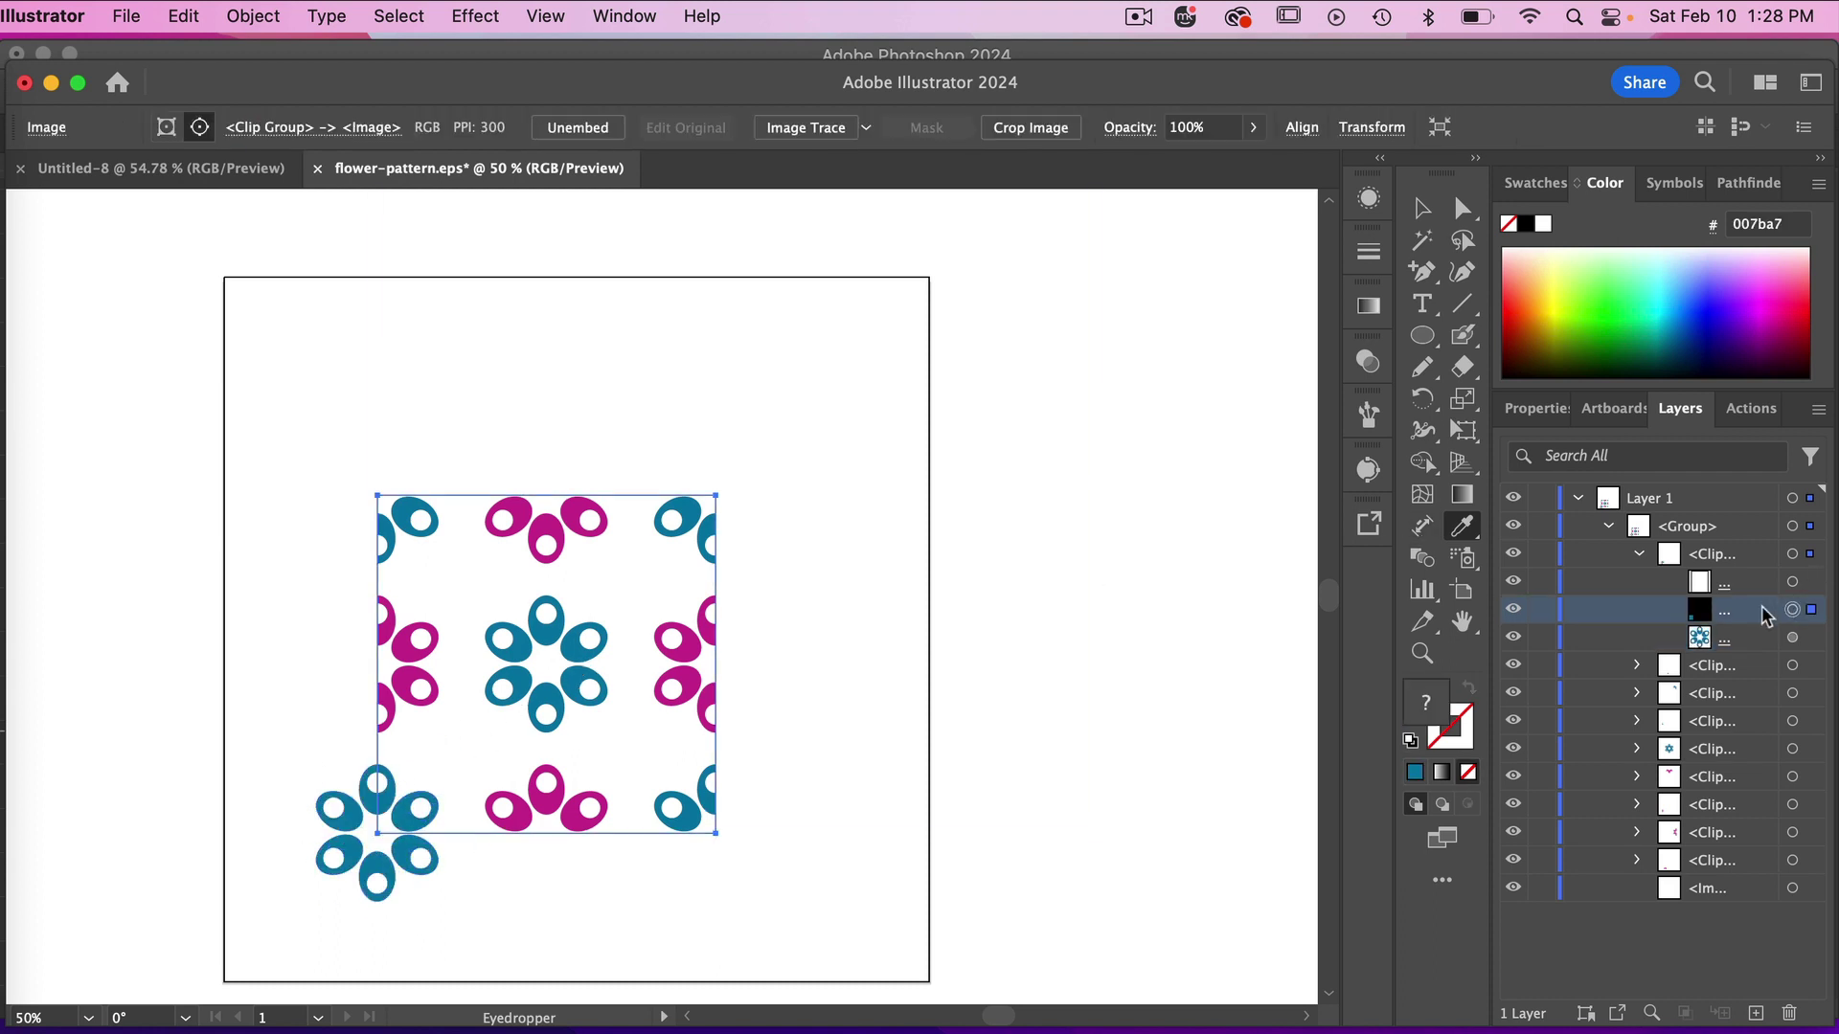
left_click(1759, 593, "shift")
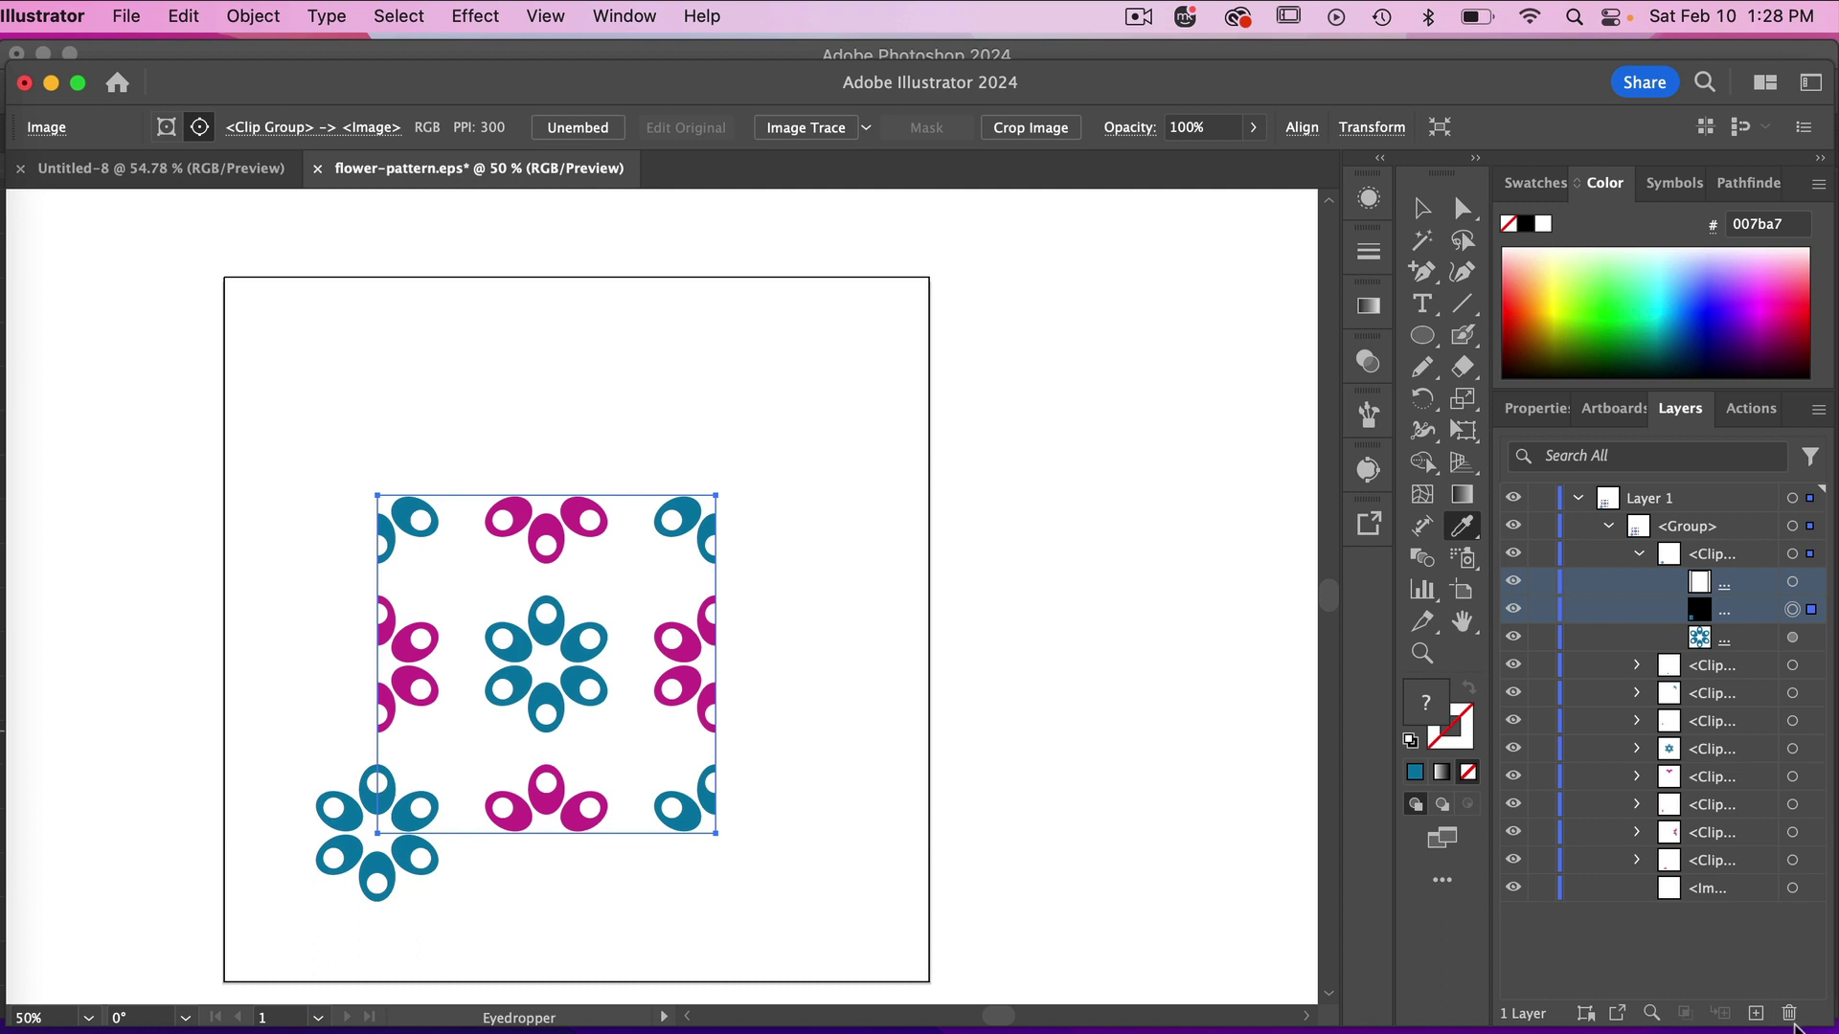
left_click(1789, 1012)
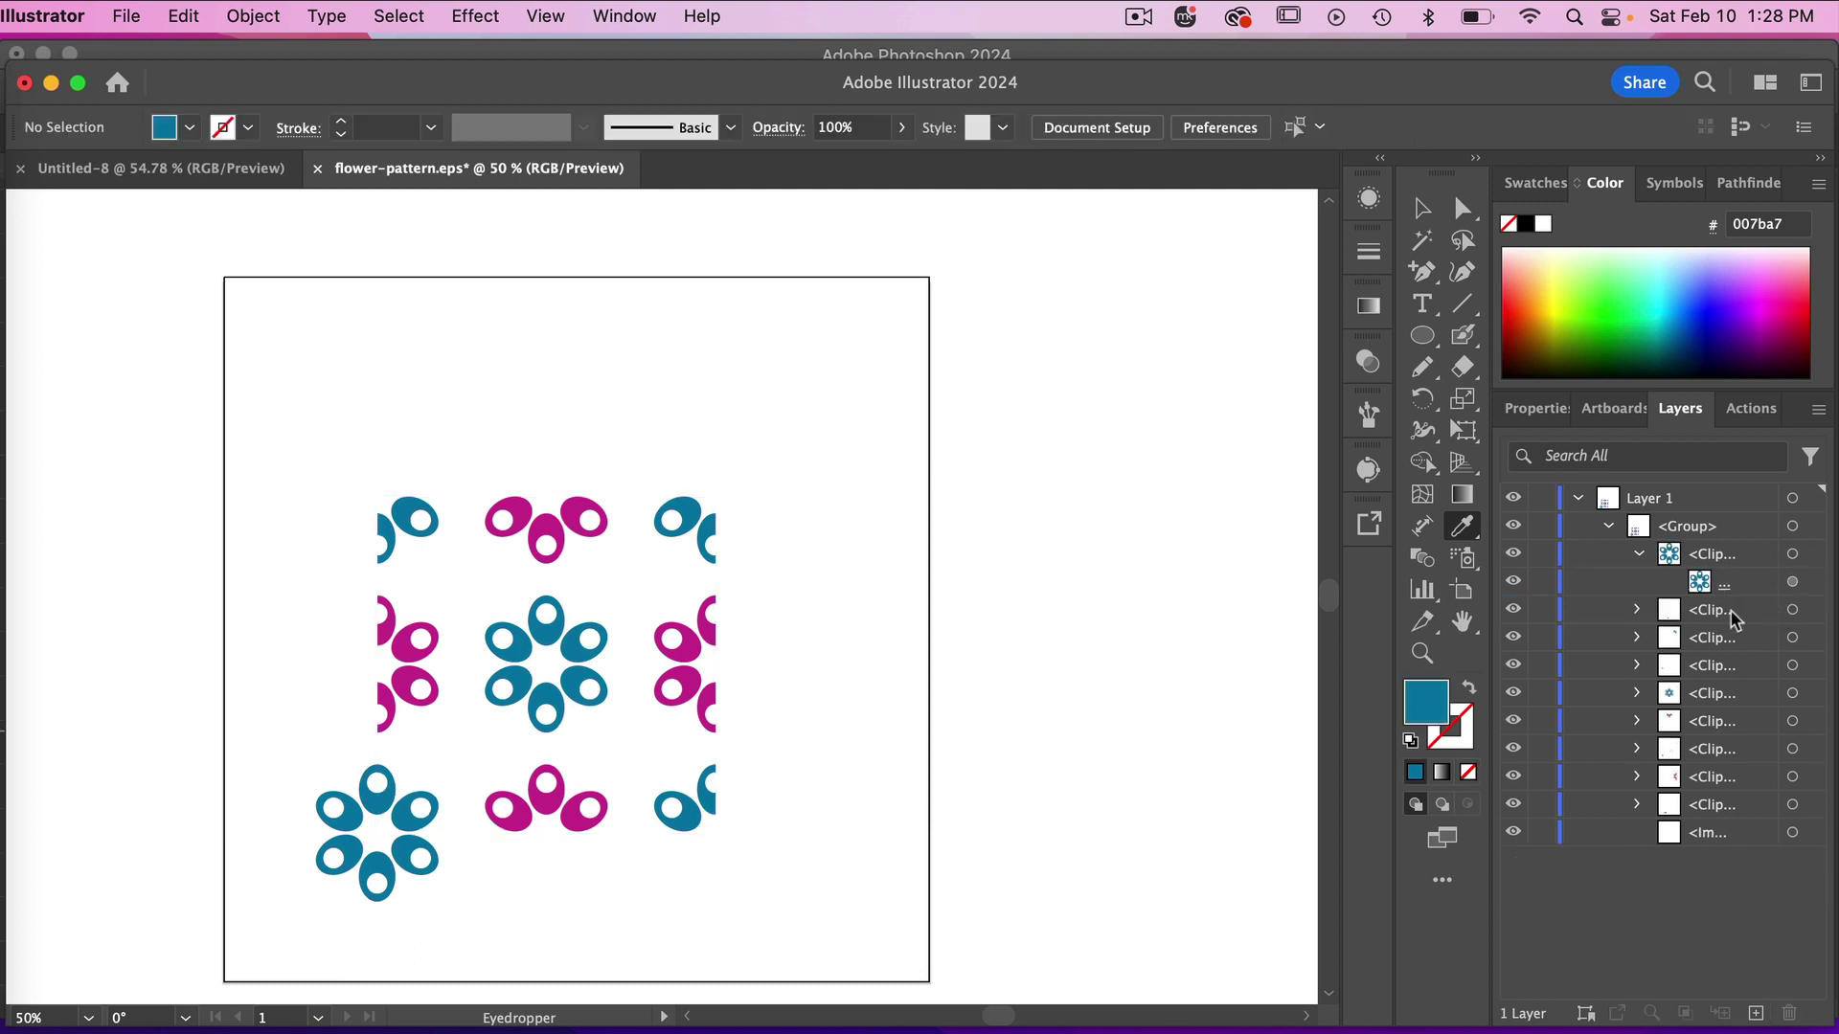
Step: Fill the bottom-right flower teal and delete its black image and clipping rectangle
left_click(1637, 610)
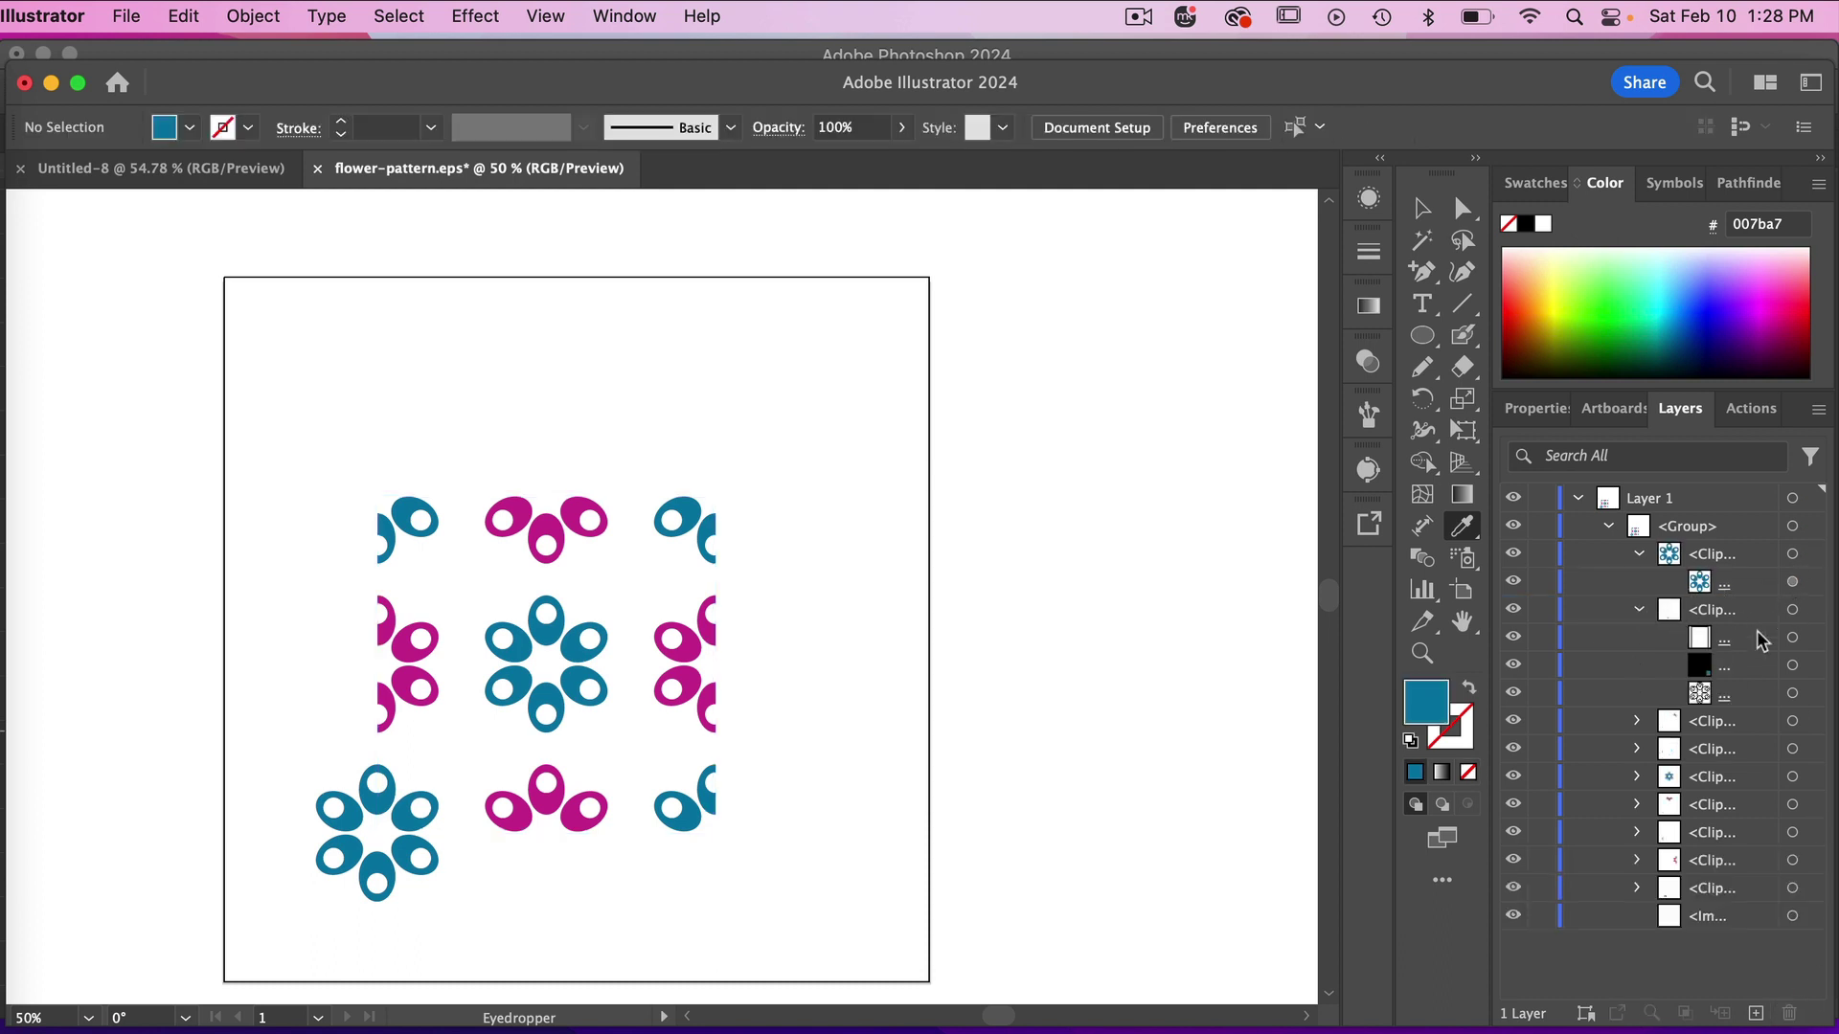
left_click(1791, 693)
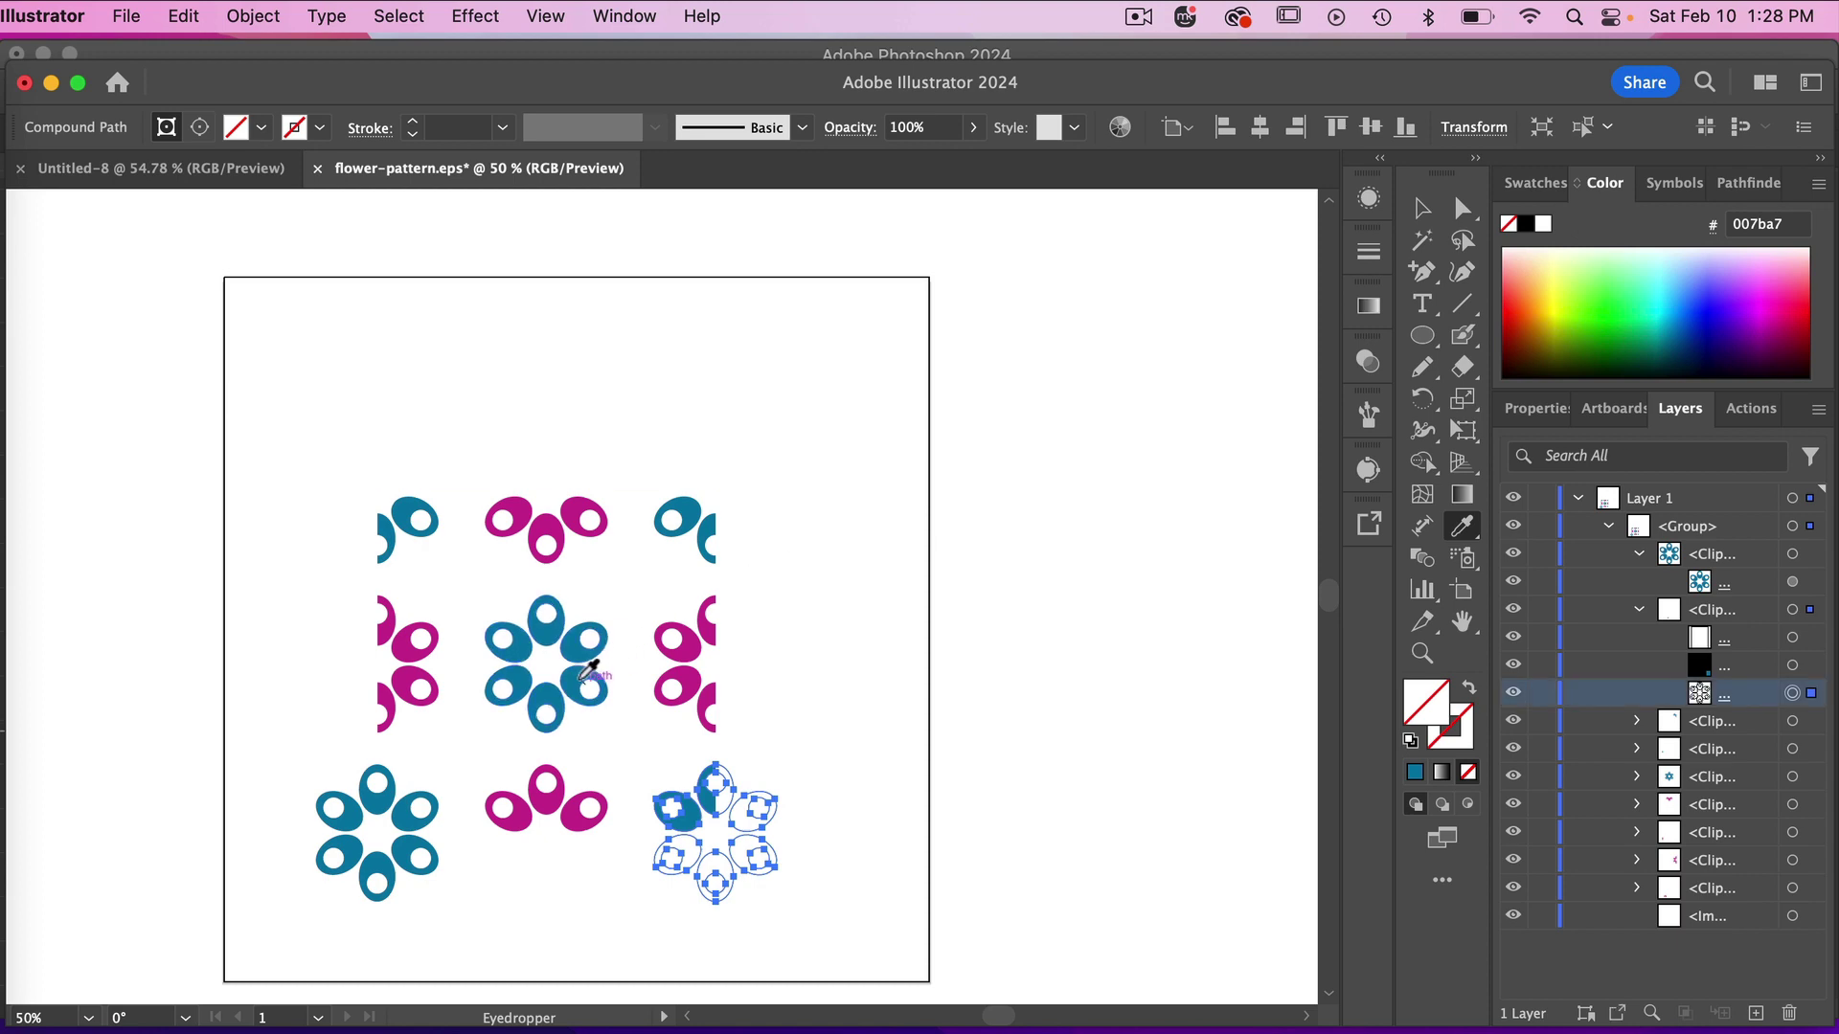
left_click(575, 674)
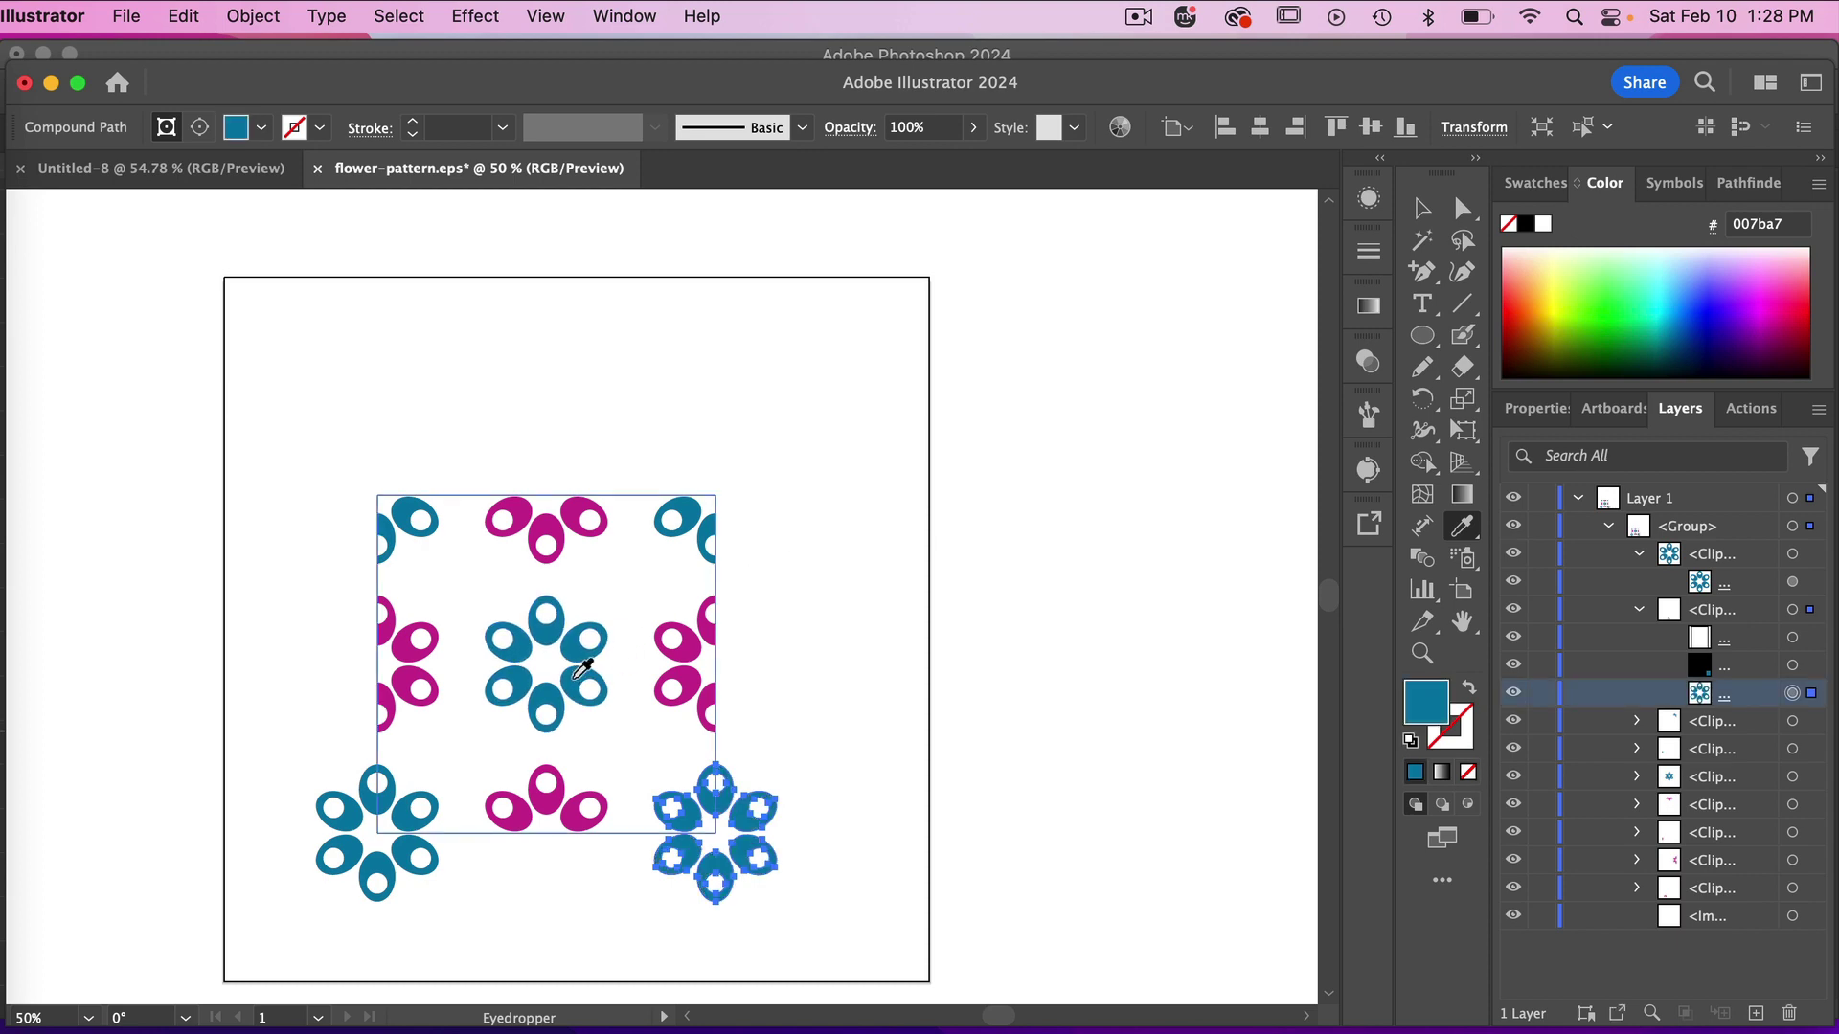
left_click(1784, 667)
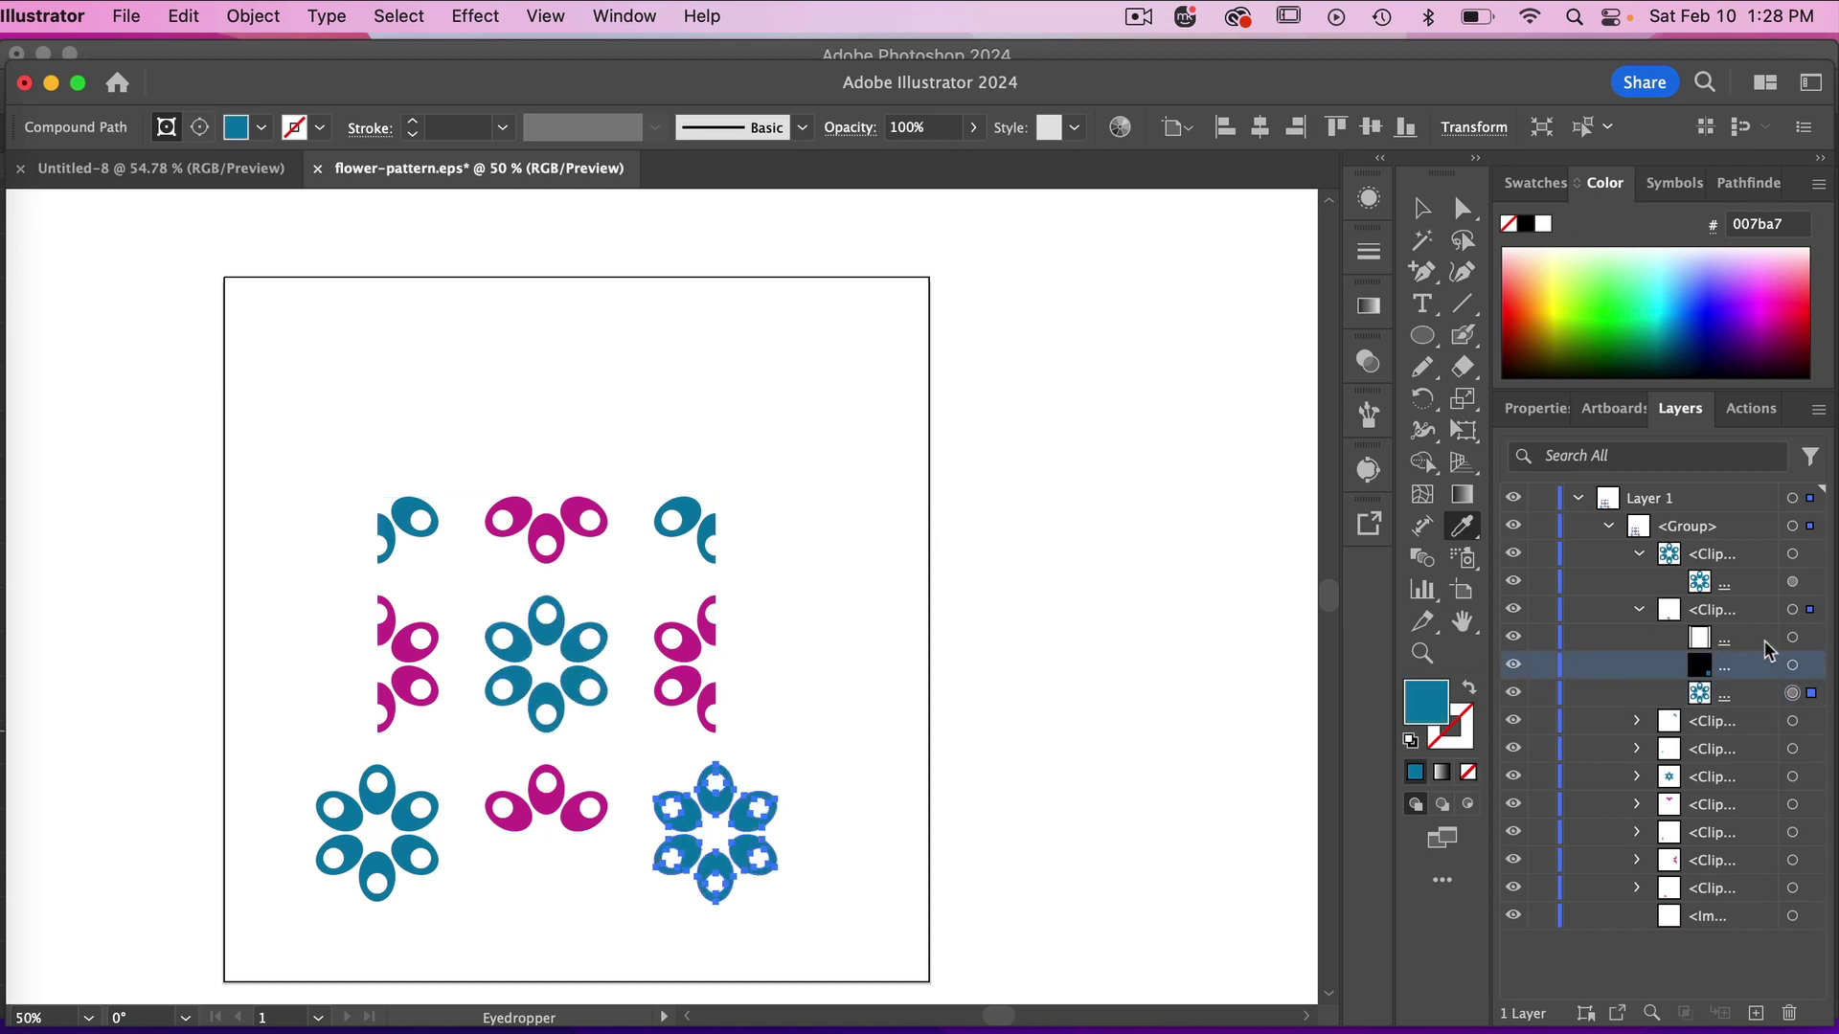
left_click(1772, 642, "shift")
left_click(1794, 668)
left_click(1792, 637)
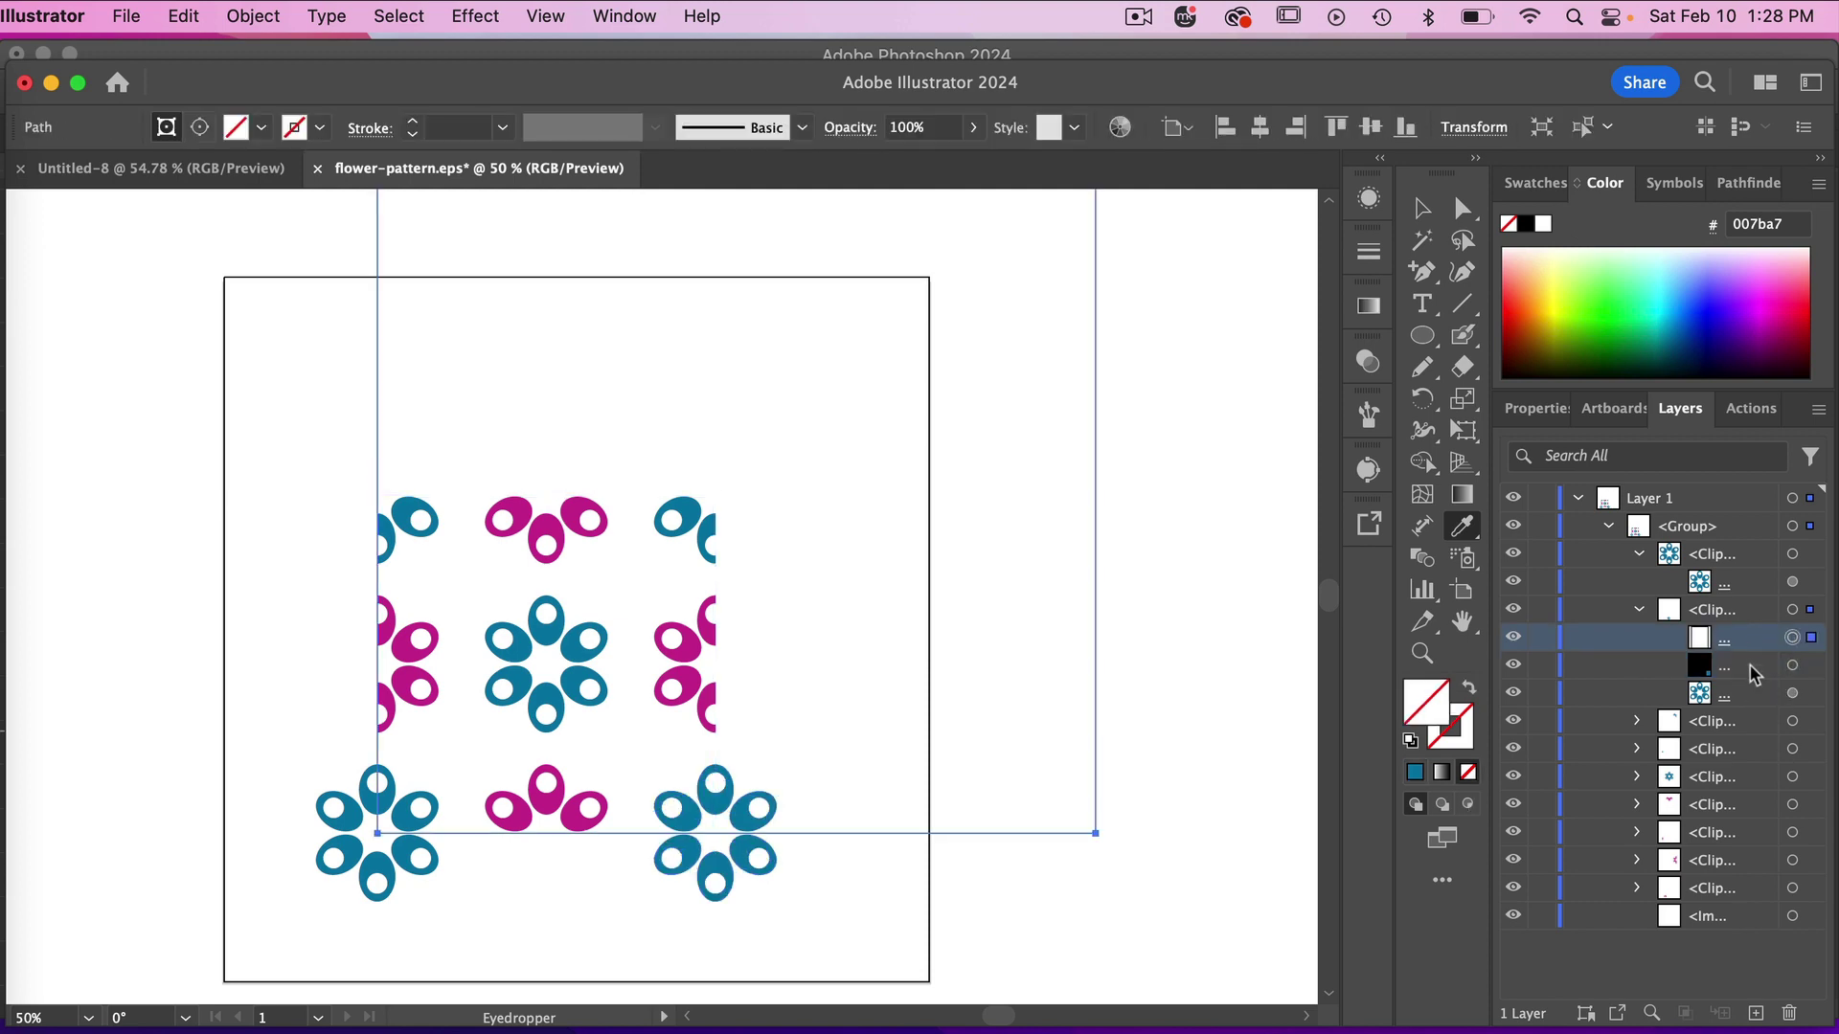
left_click(1788, 1013)
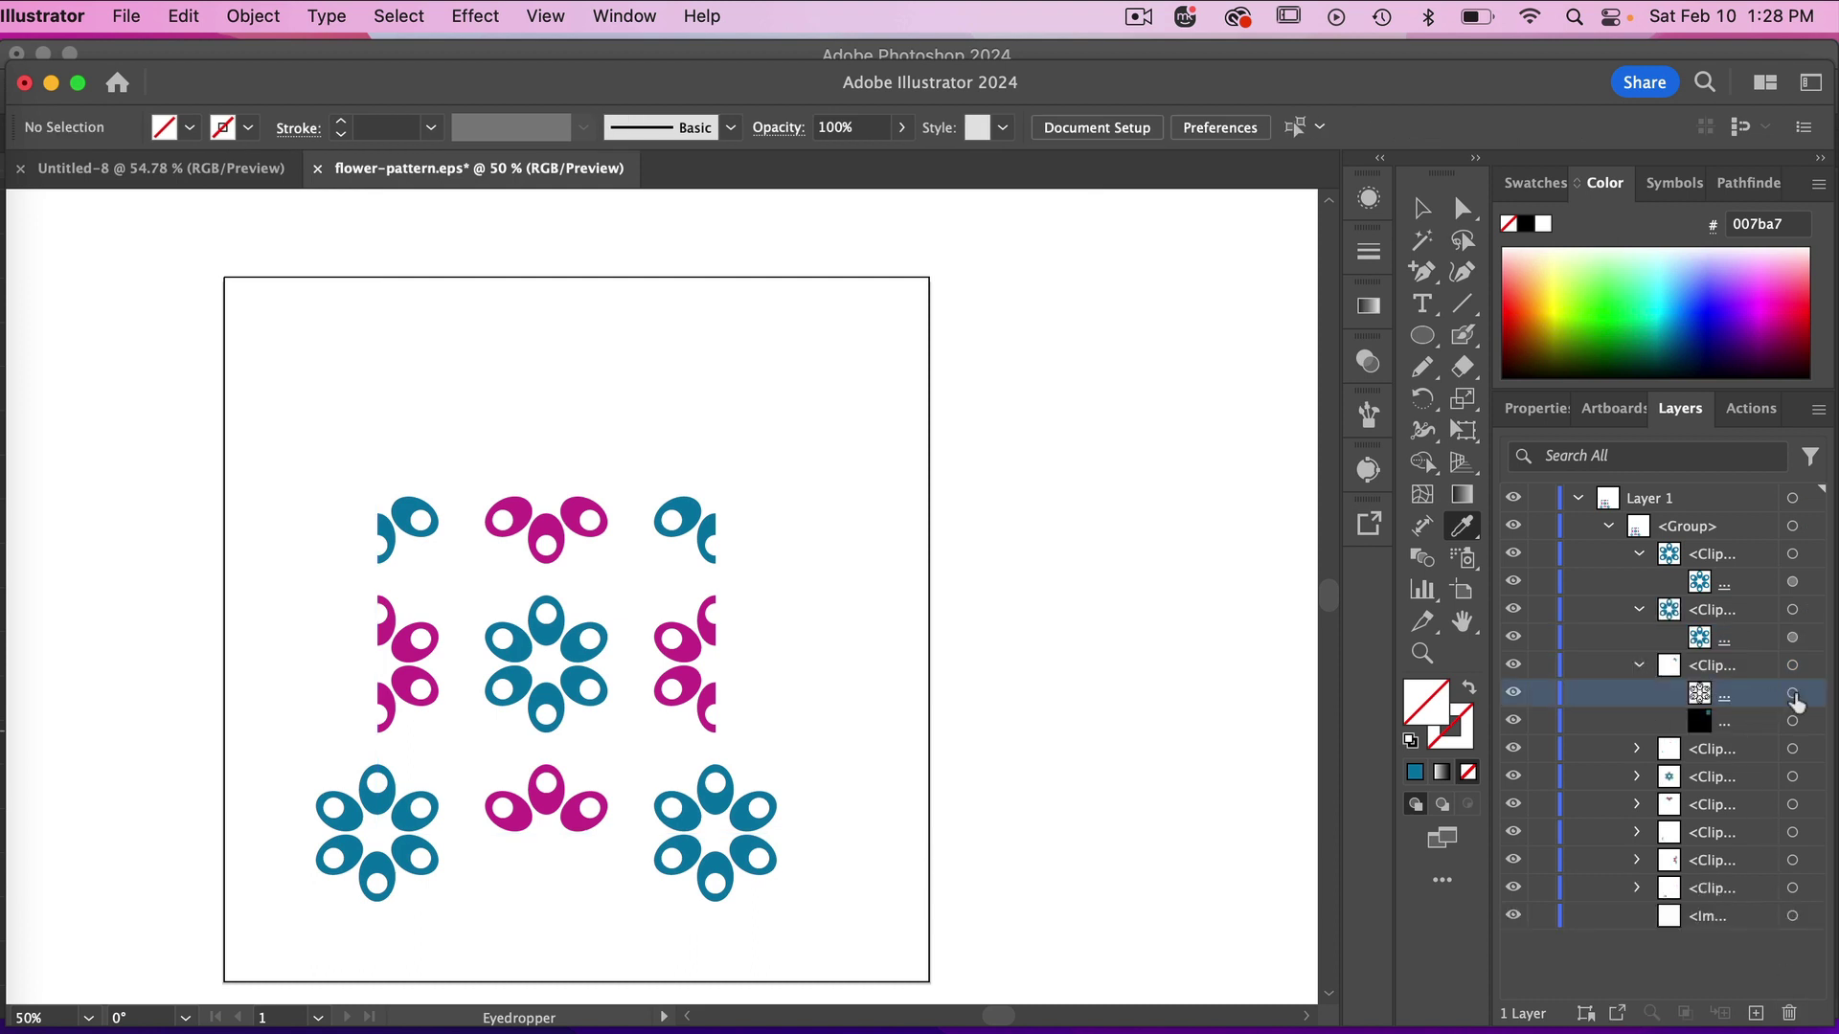
Step: Fill the top-right flower teal and delete its black image
left_click(1792, 693)
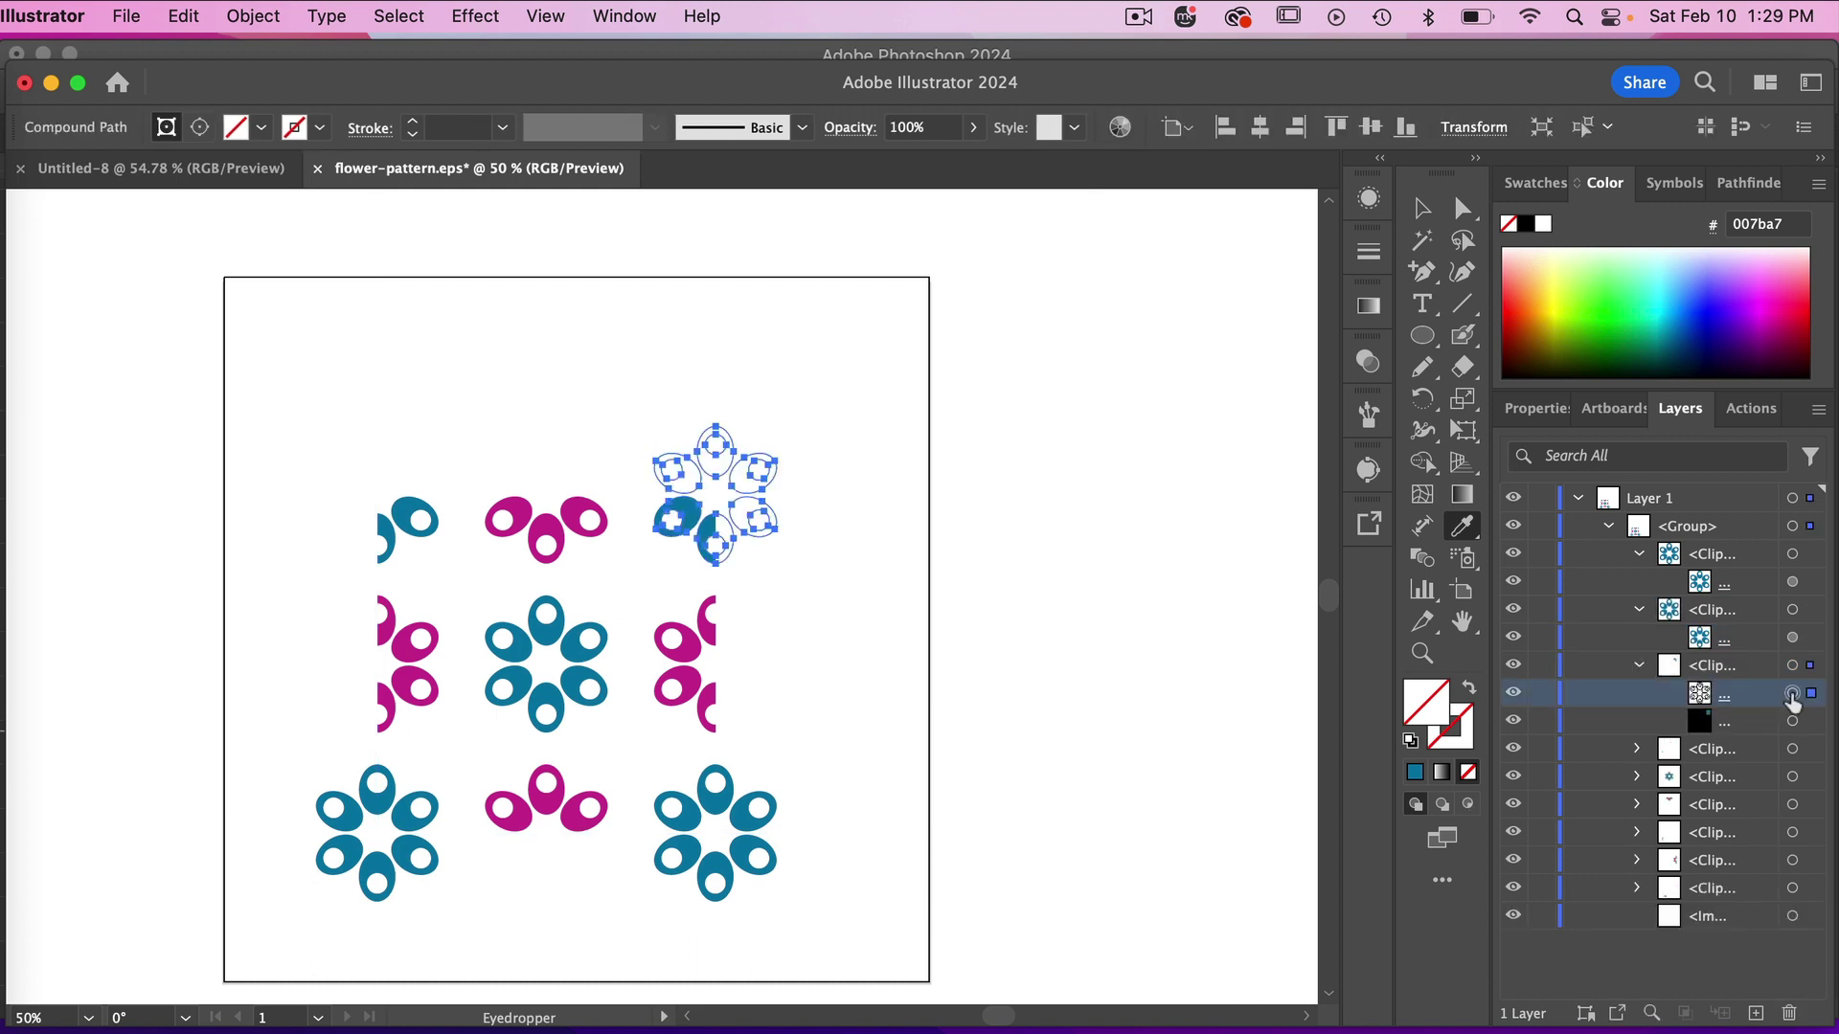
left_click(568, 657)
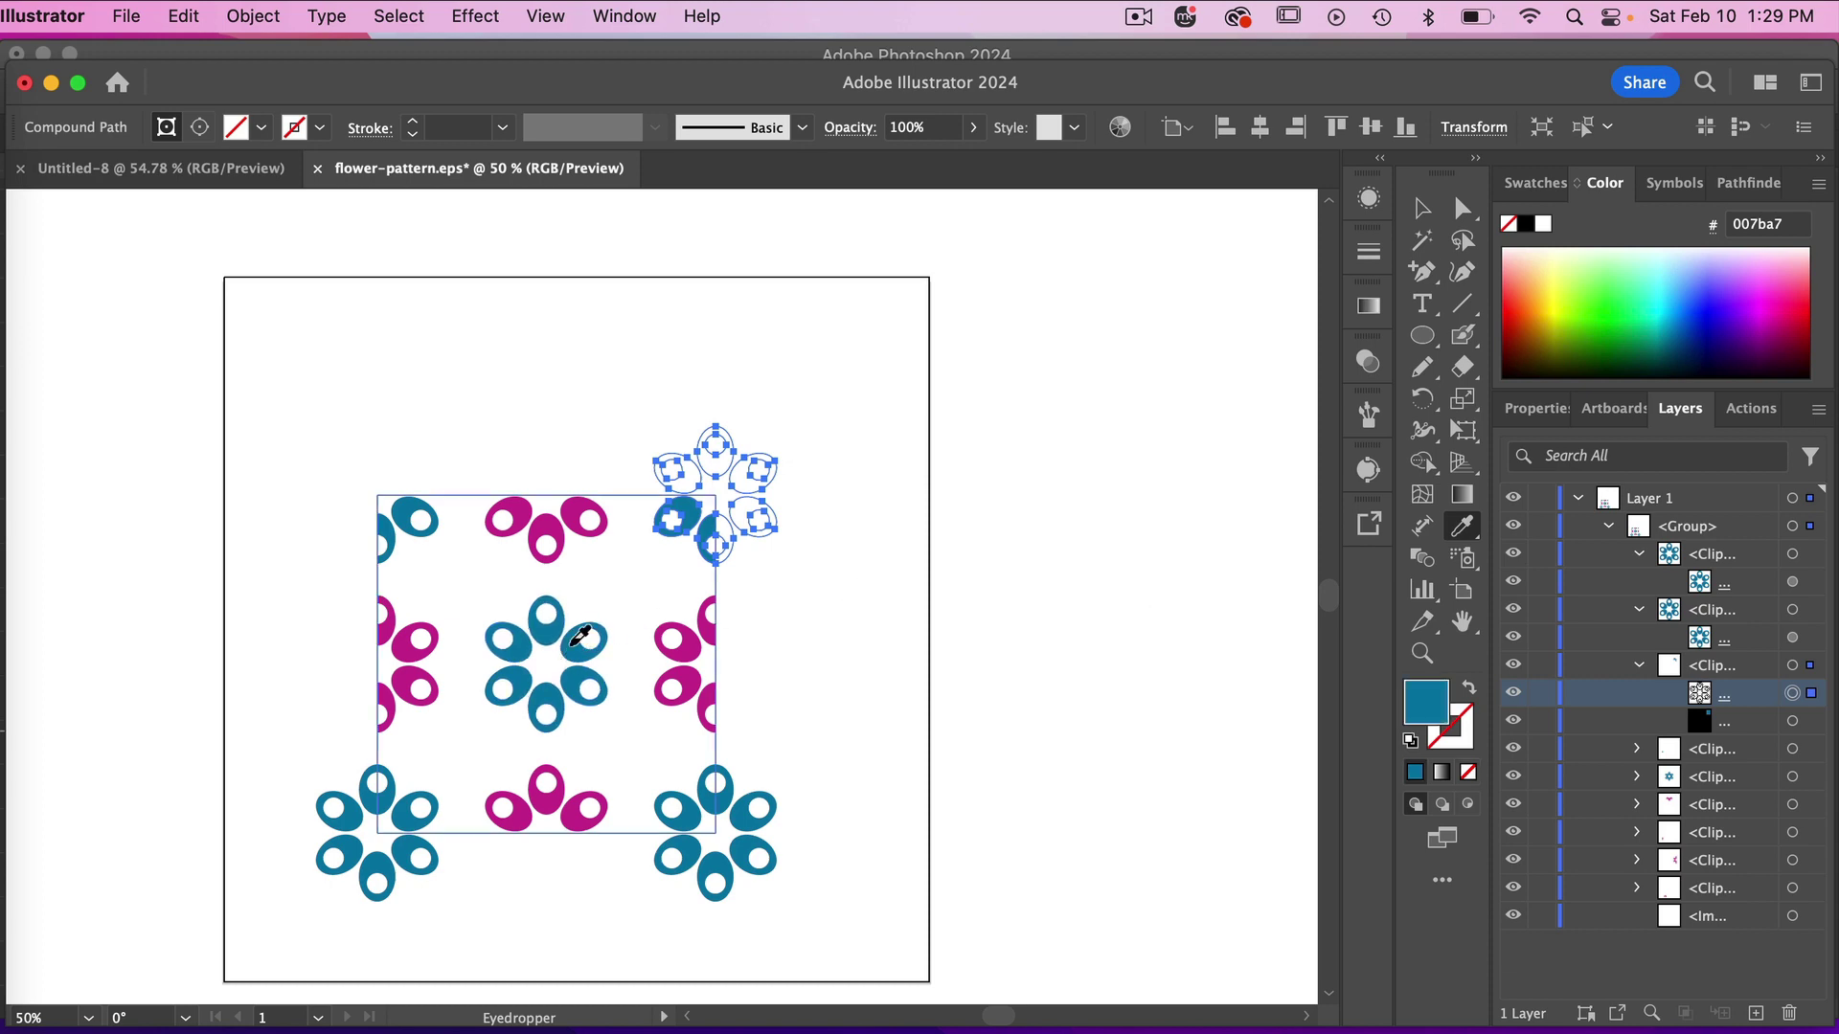
left_click(1792, 721)
left_click(1789, 1013)
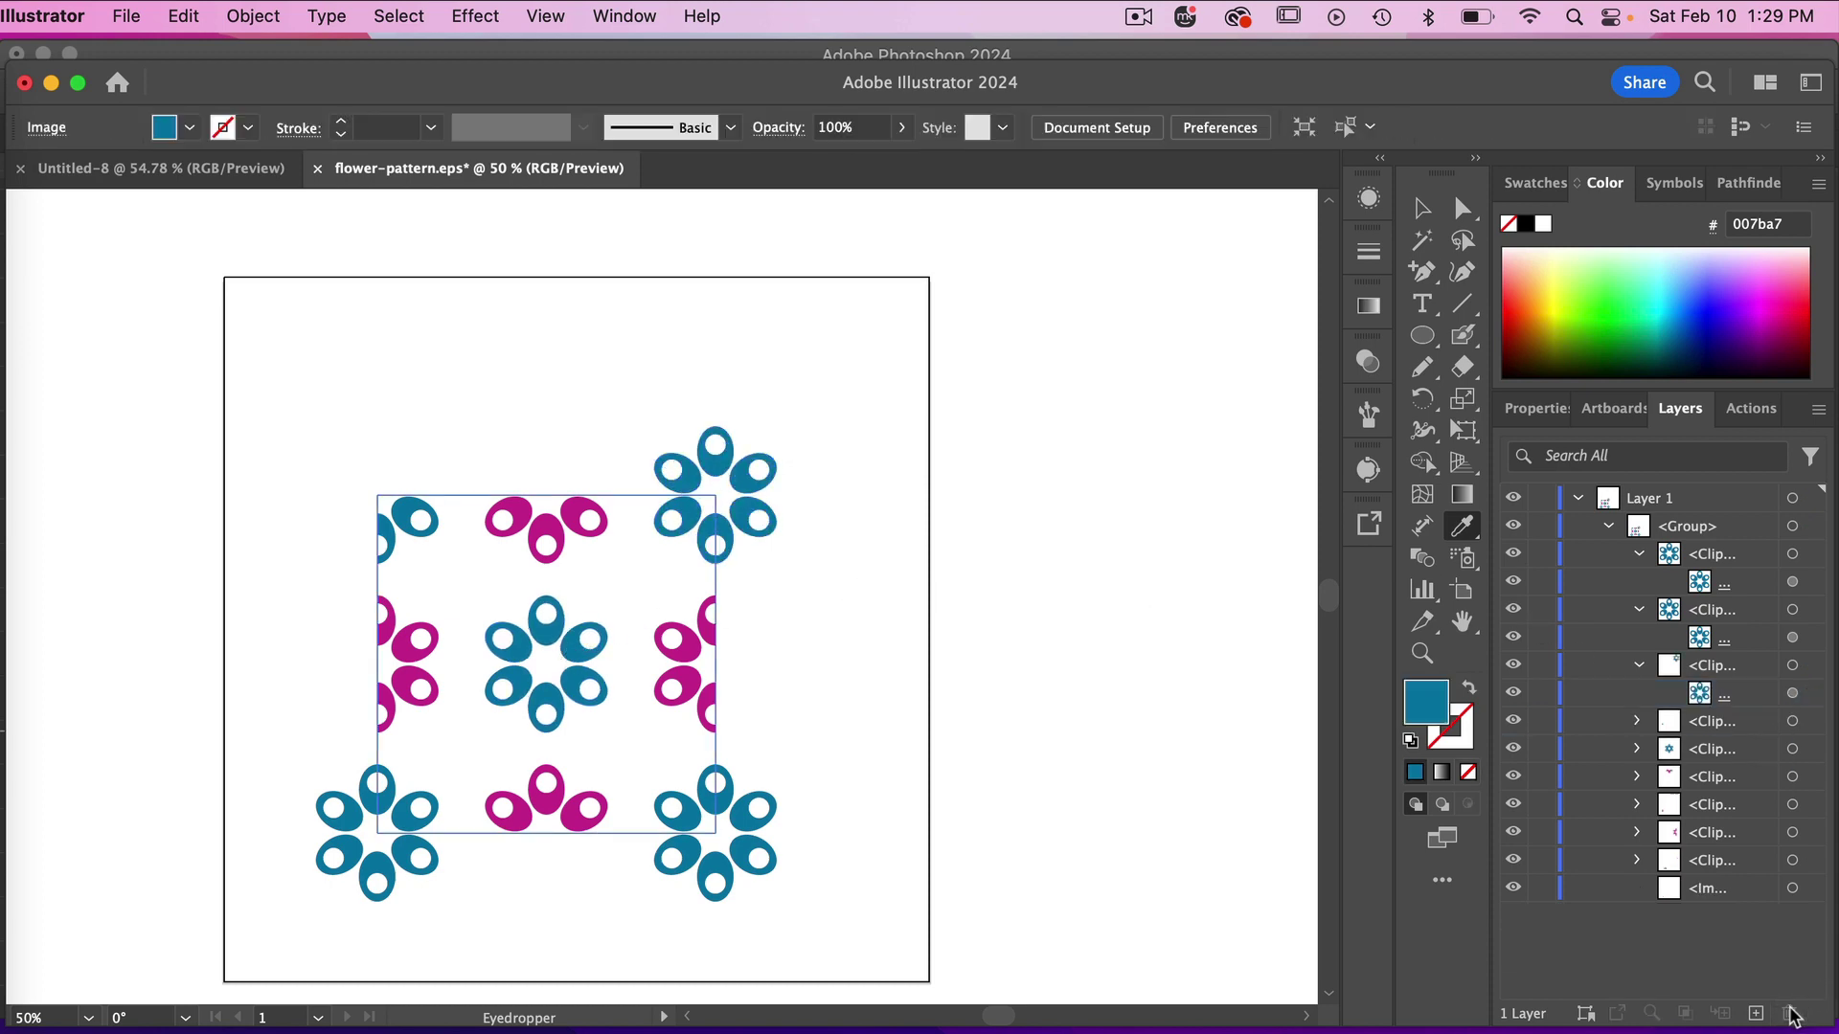
Step: Fill the top-left flower teal and delete its black image and clipping rectangle
left_click(1637, 721)
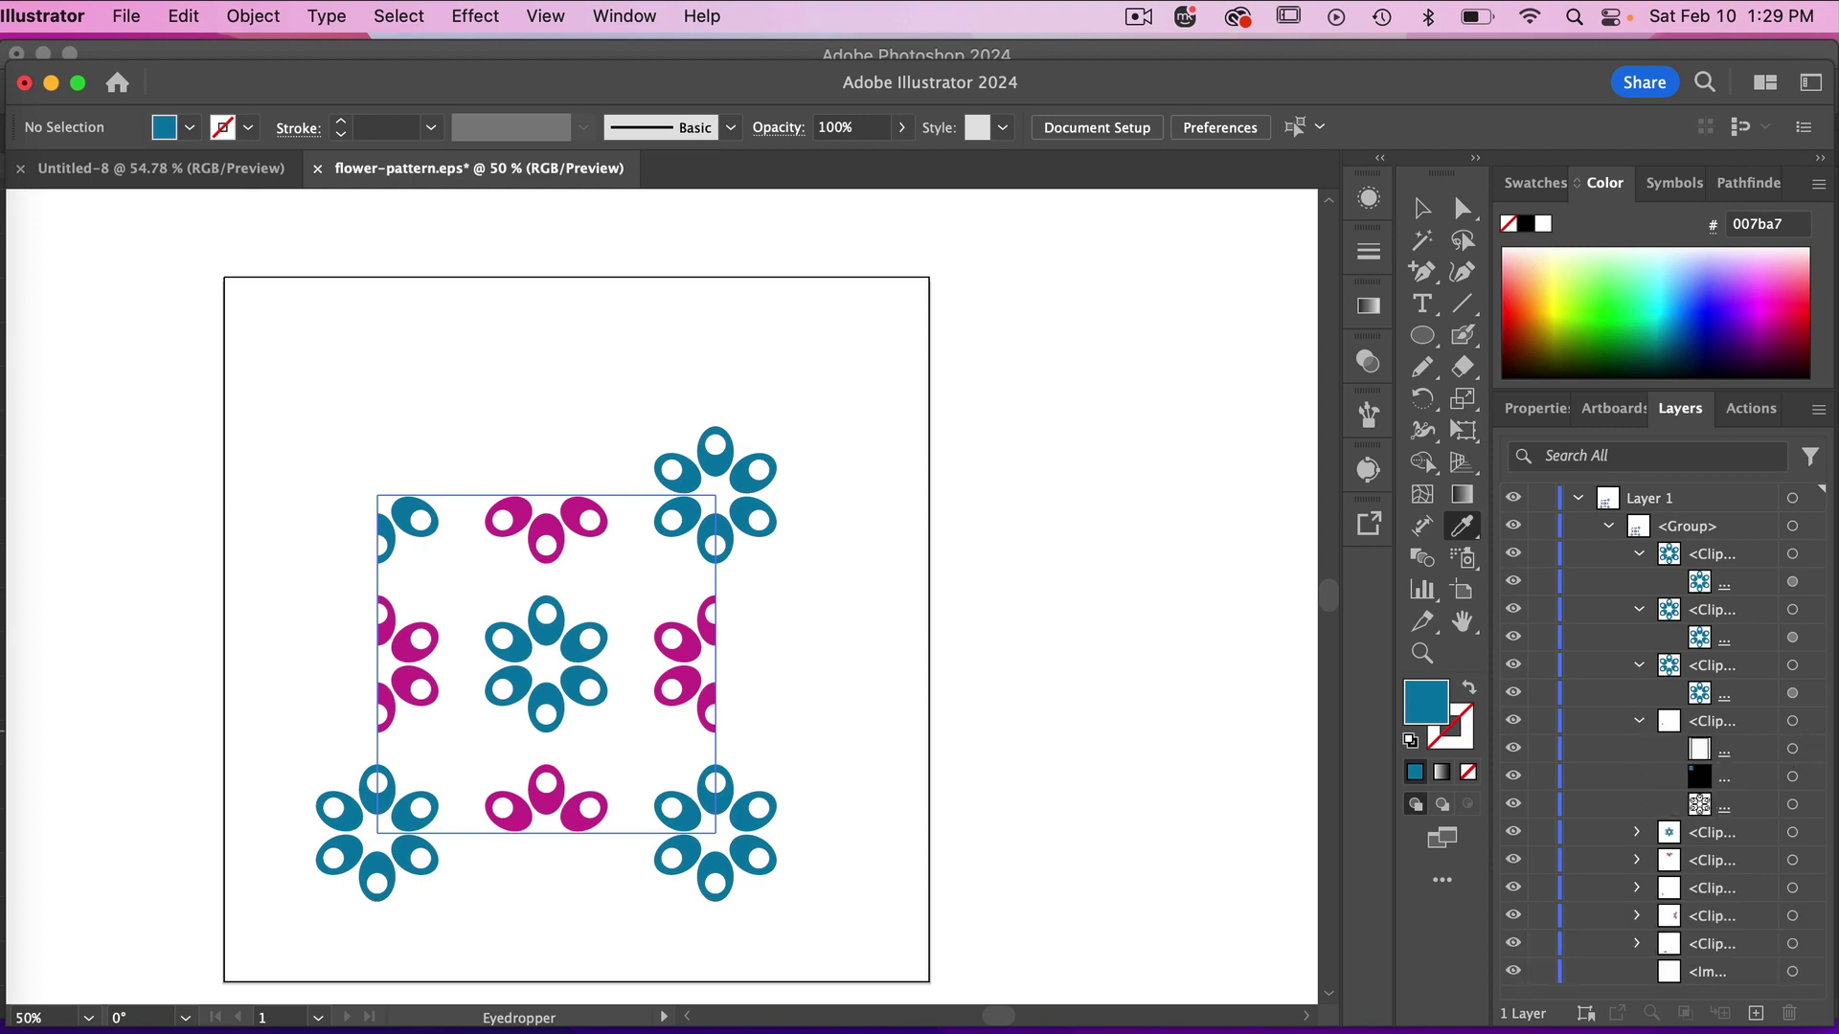
left_click(1790, 804)
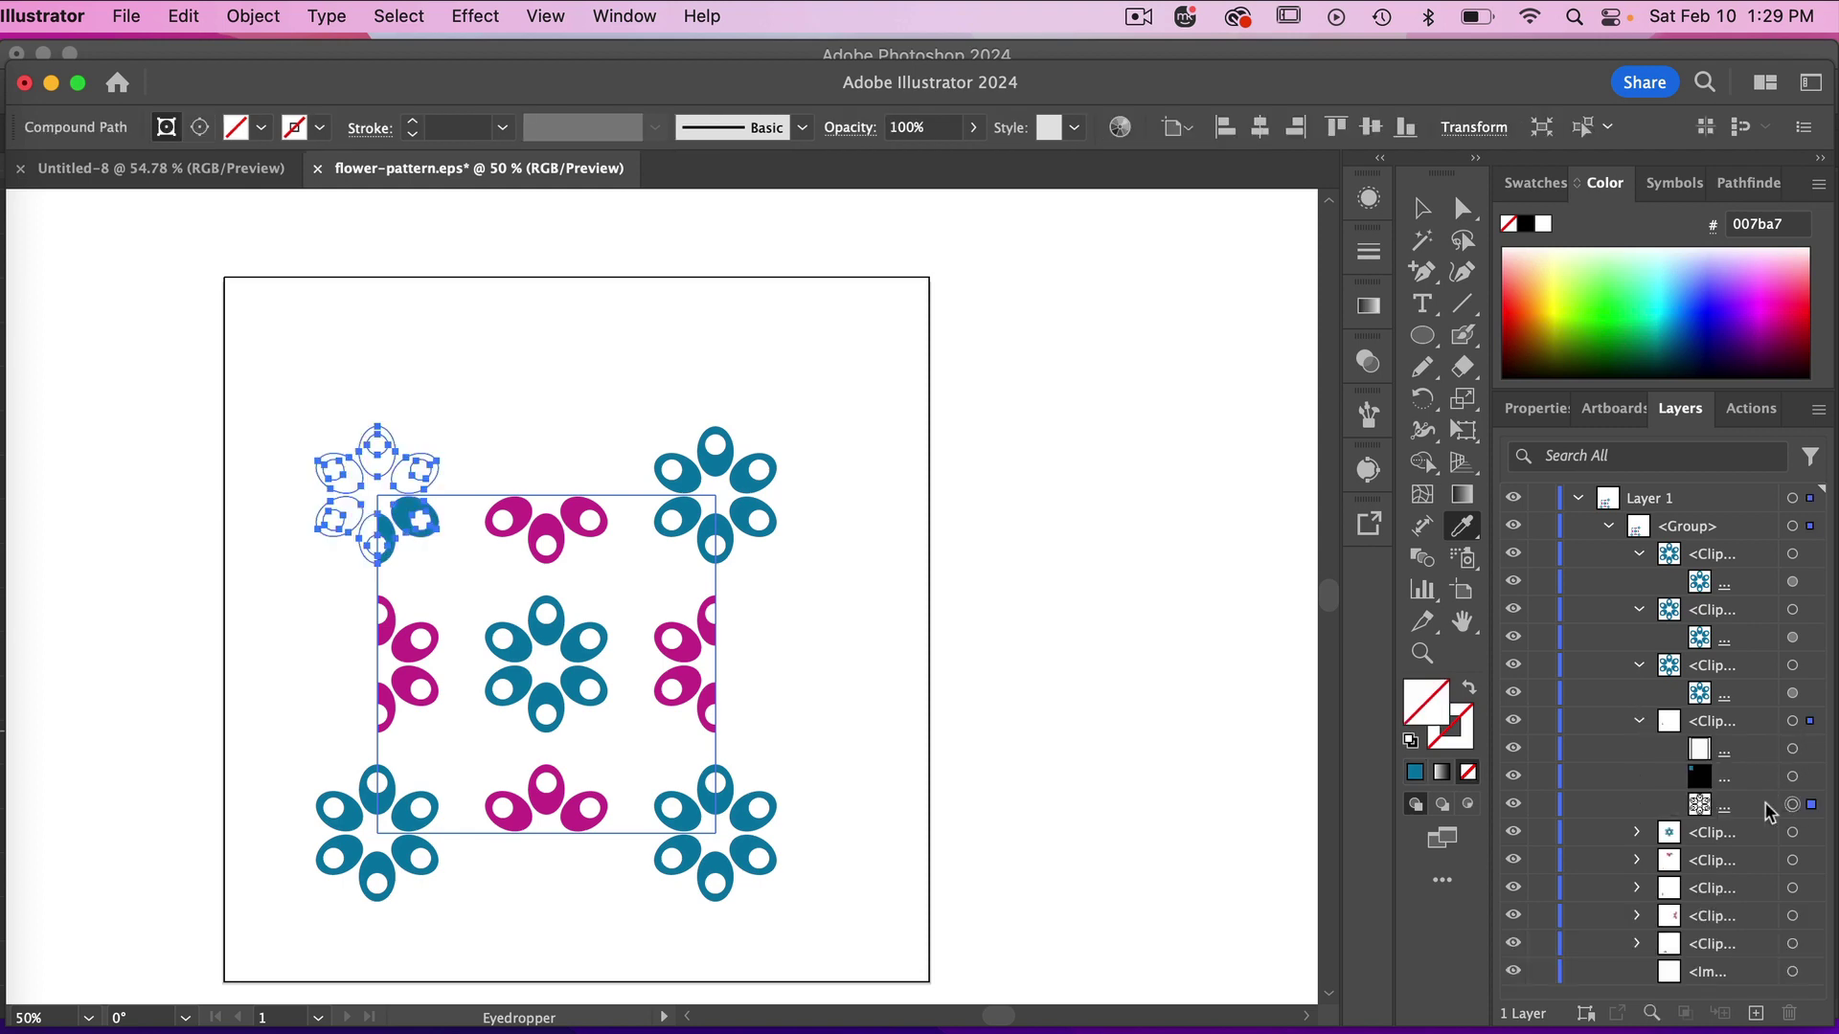
left_click(574, 651)
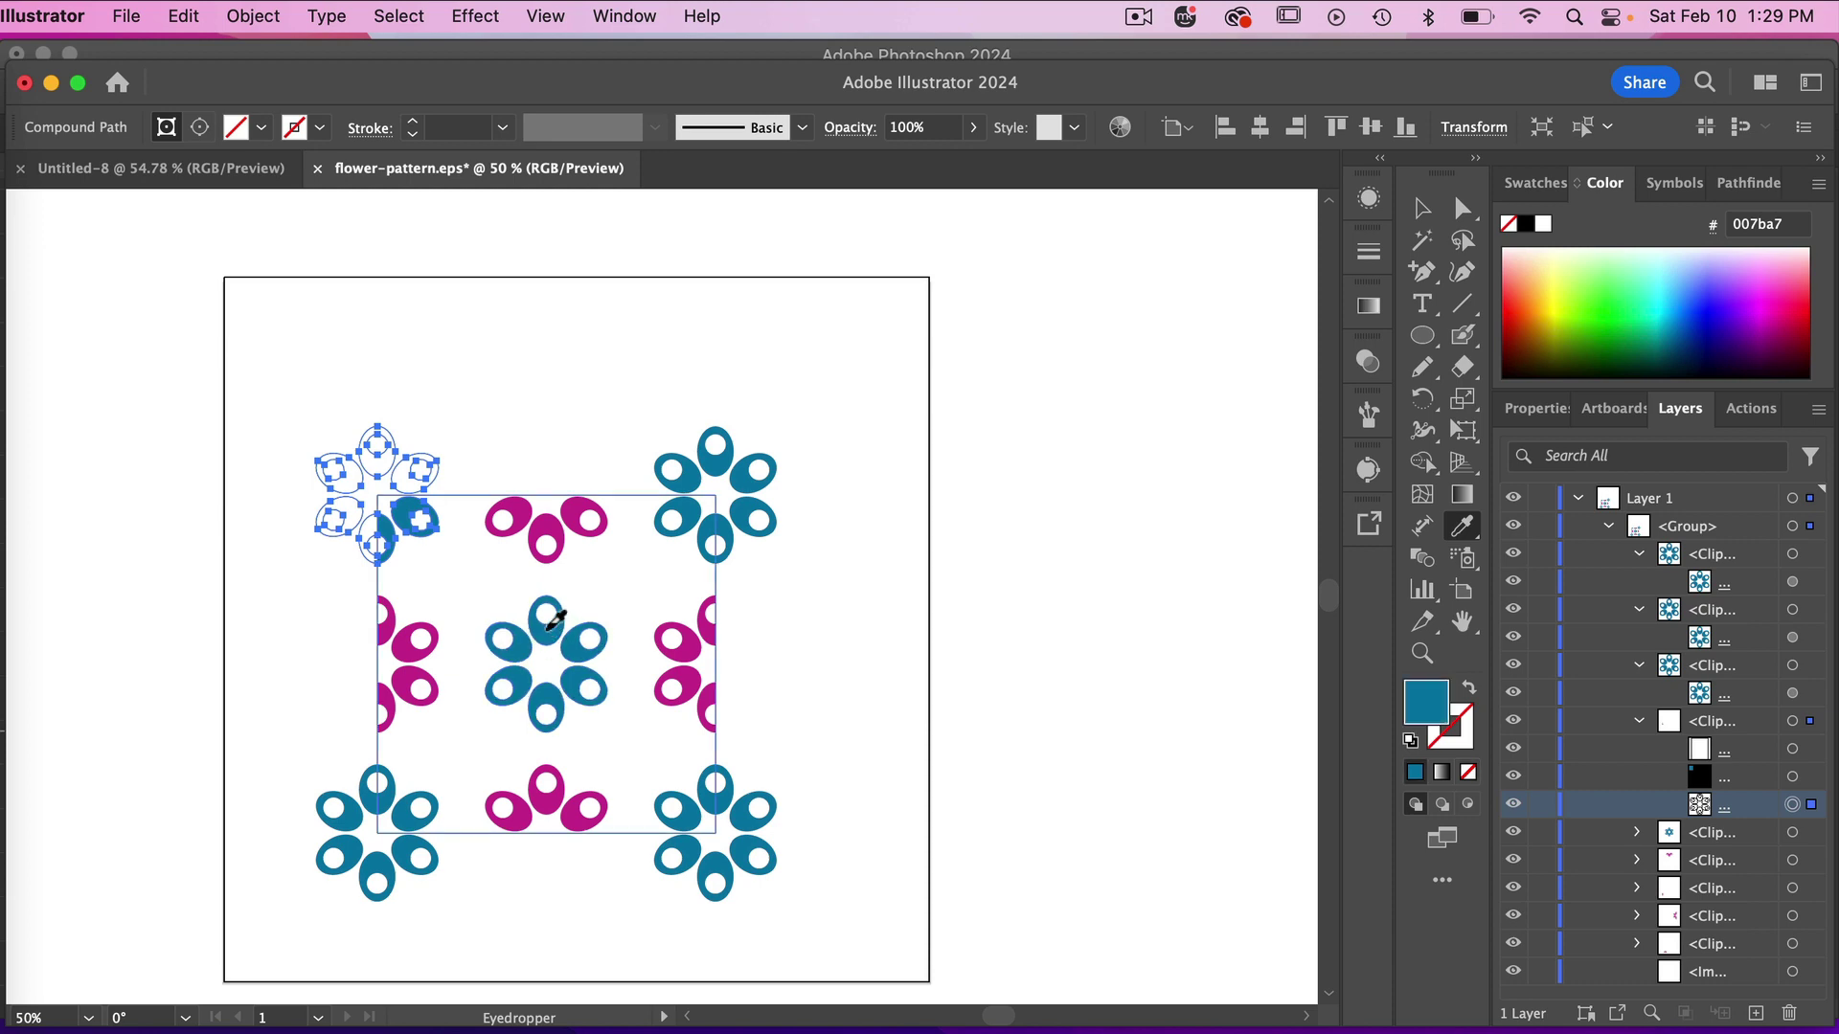
left_click(1791, 775)
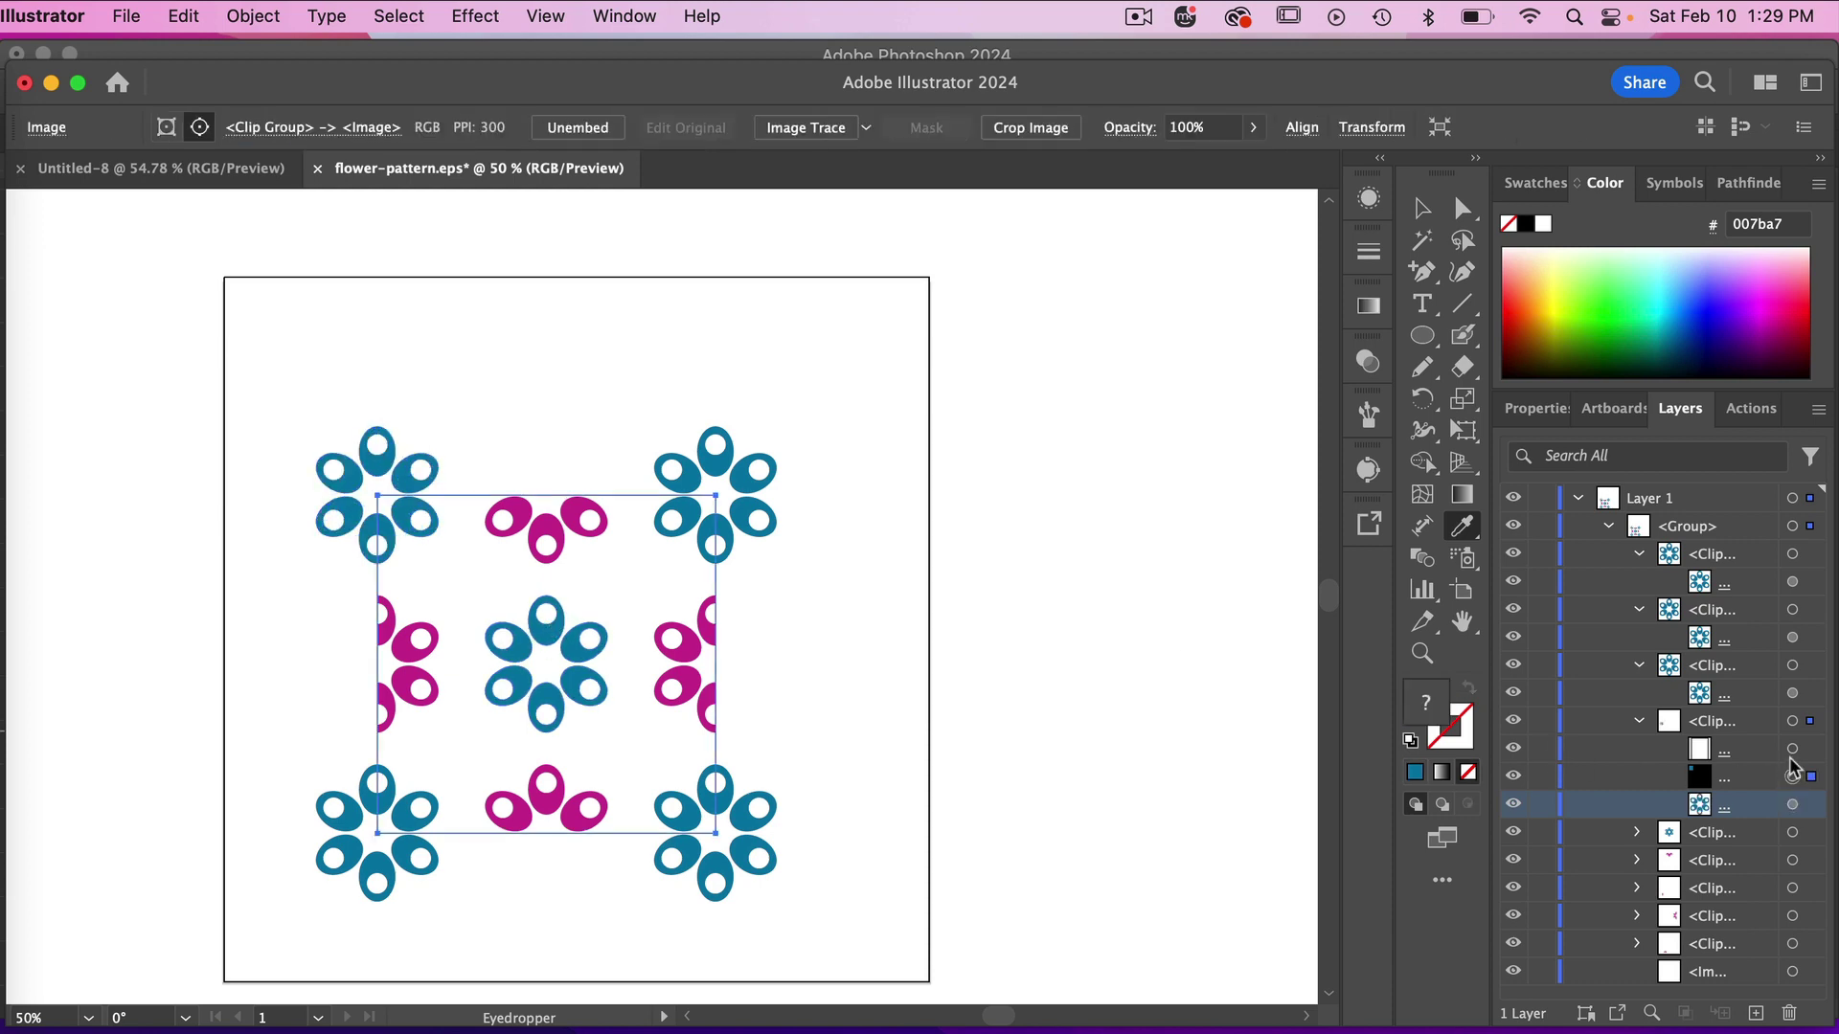
left_click(1791, 749, "shift")
left_click(1755, 759)
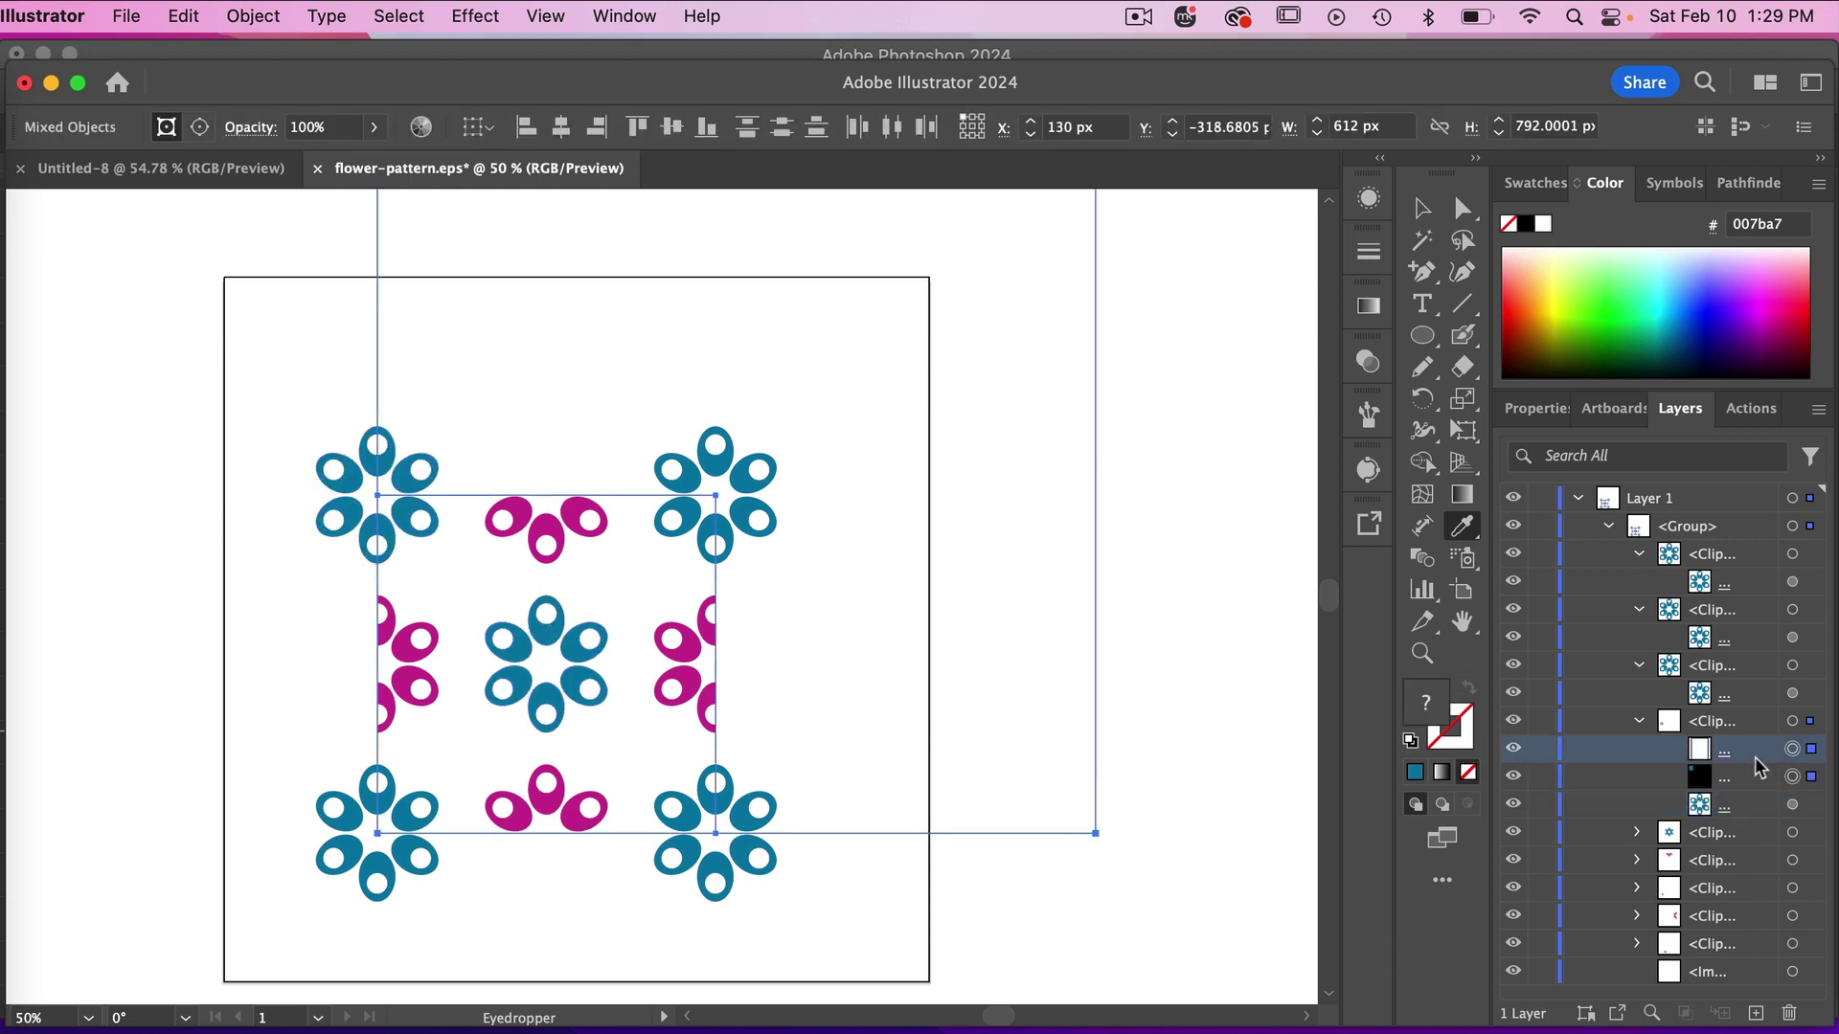
left_click(1755, 769, "shift")
left_click(1789, 1013)
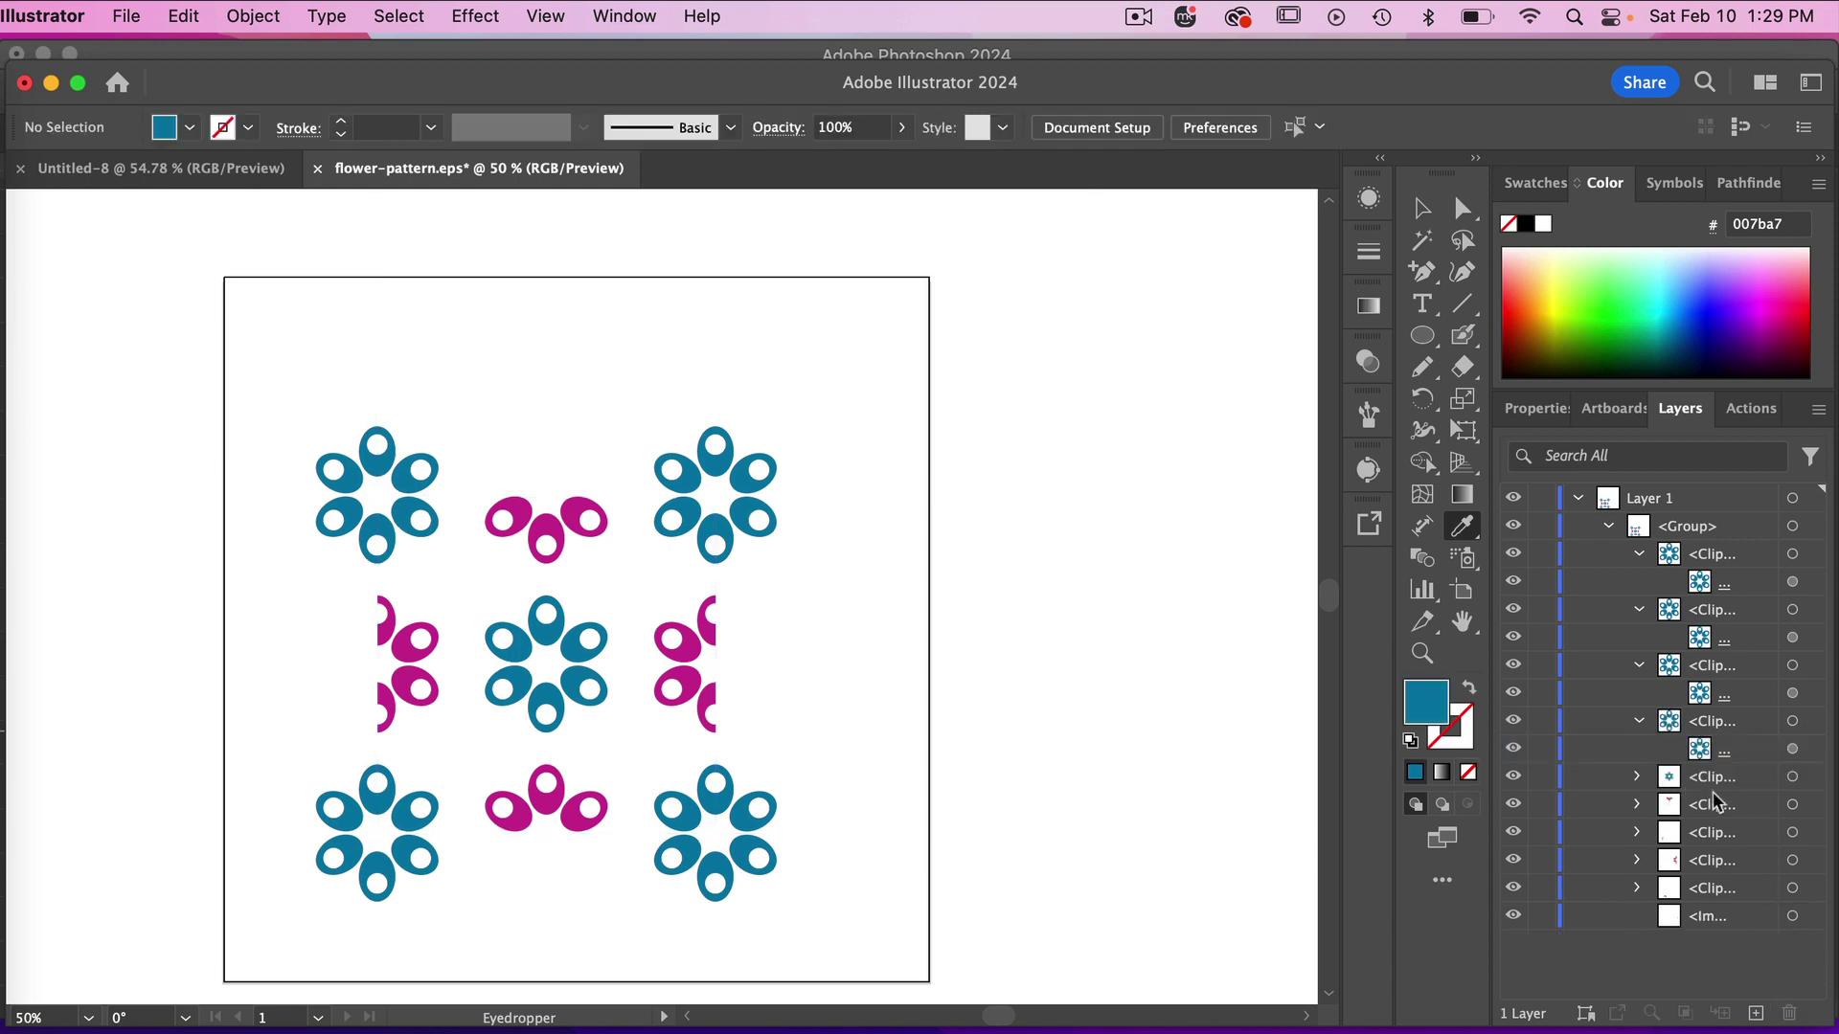
Step: Fill the centre flower teal and delete the black image beneath it
left_click(1637, 777)
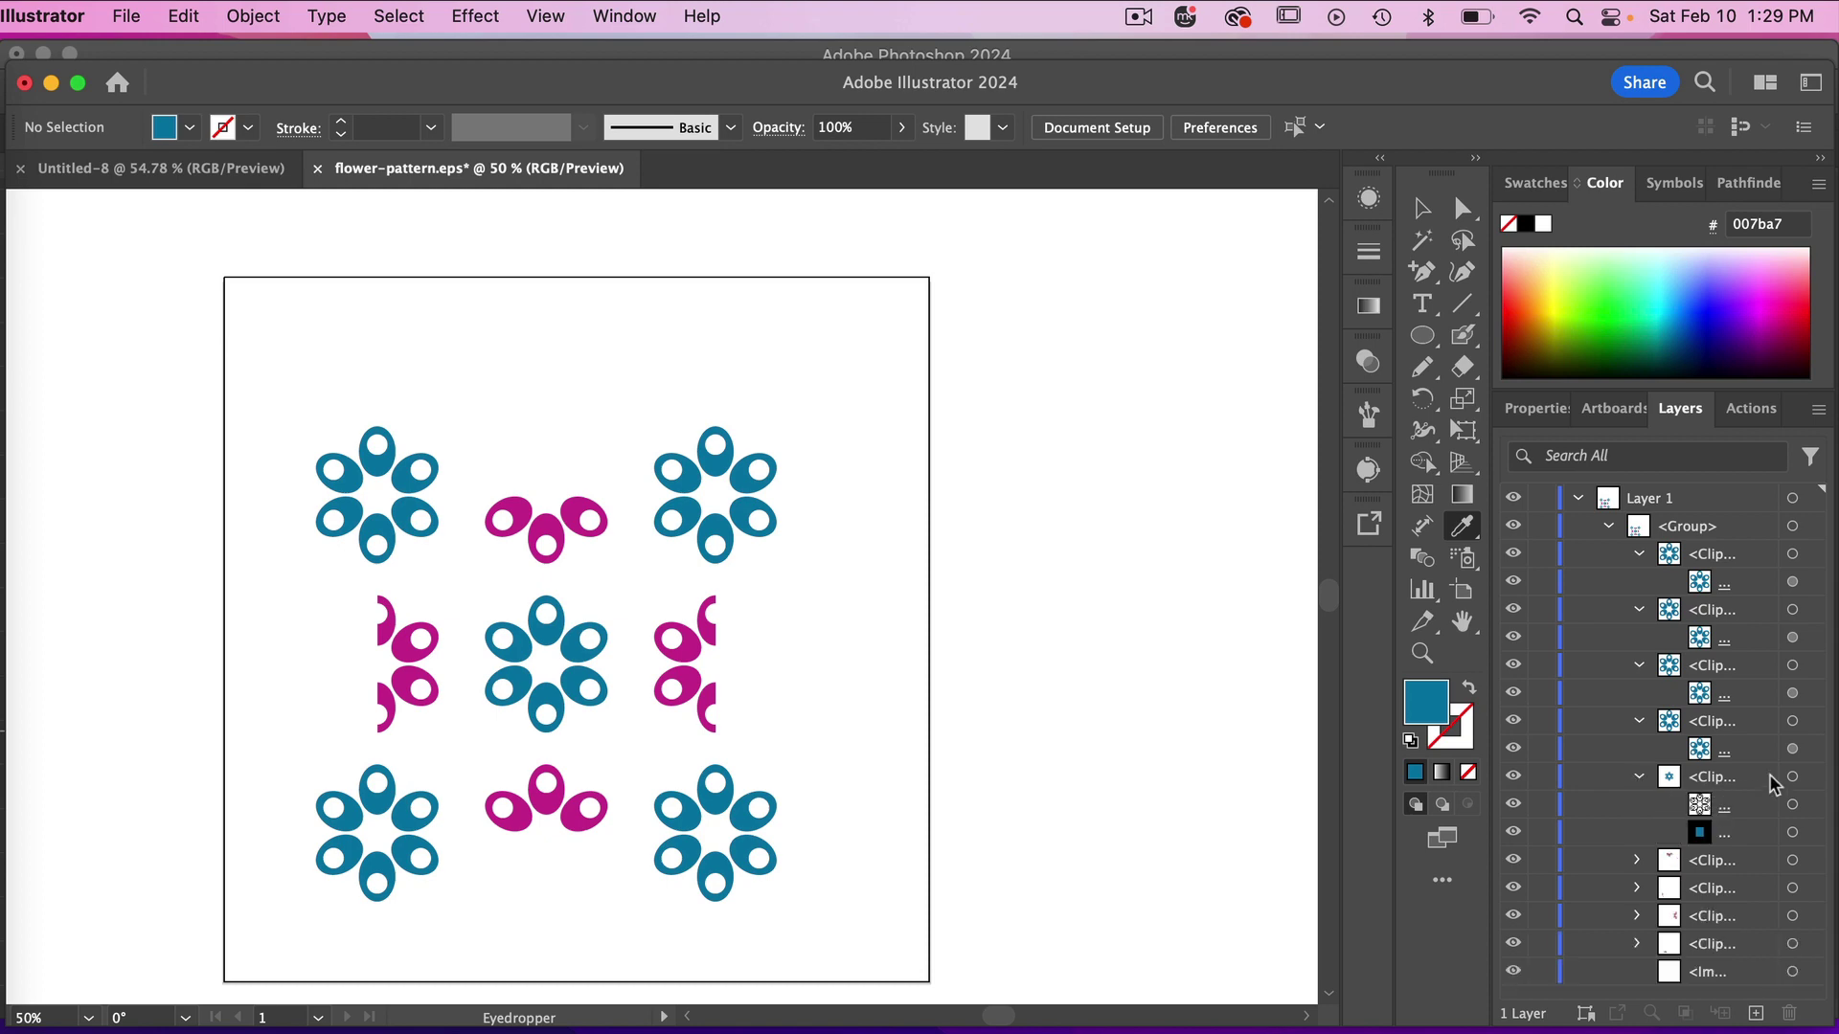
left_click(1792, 806)
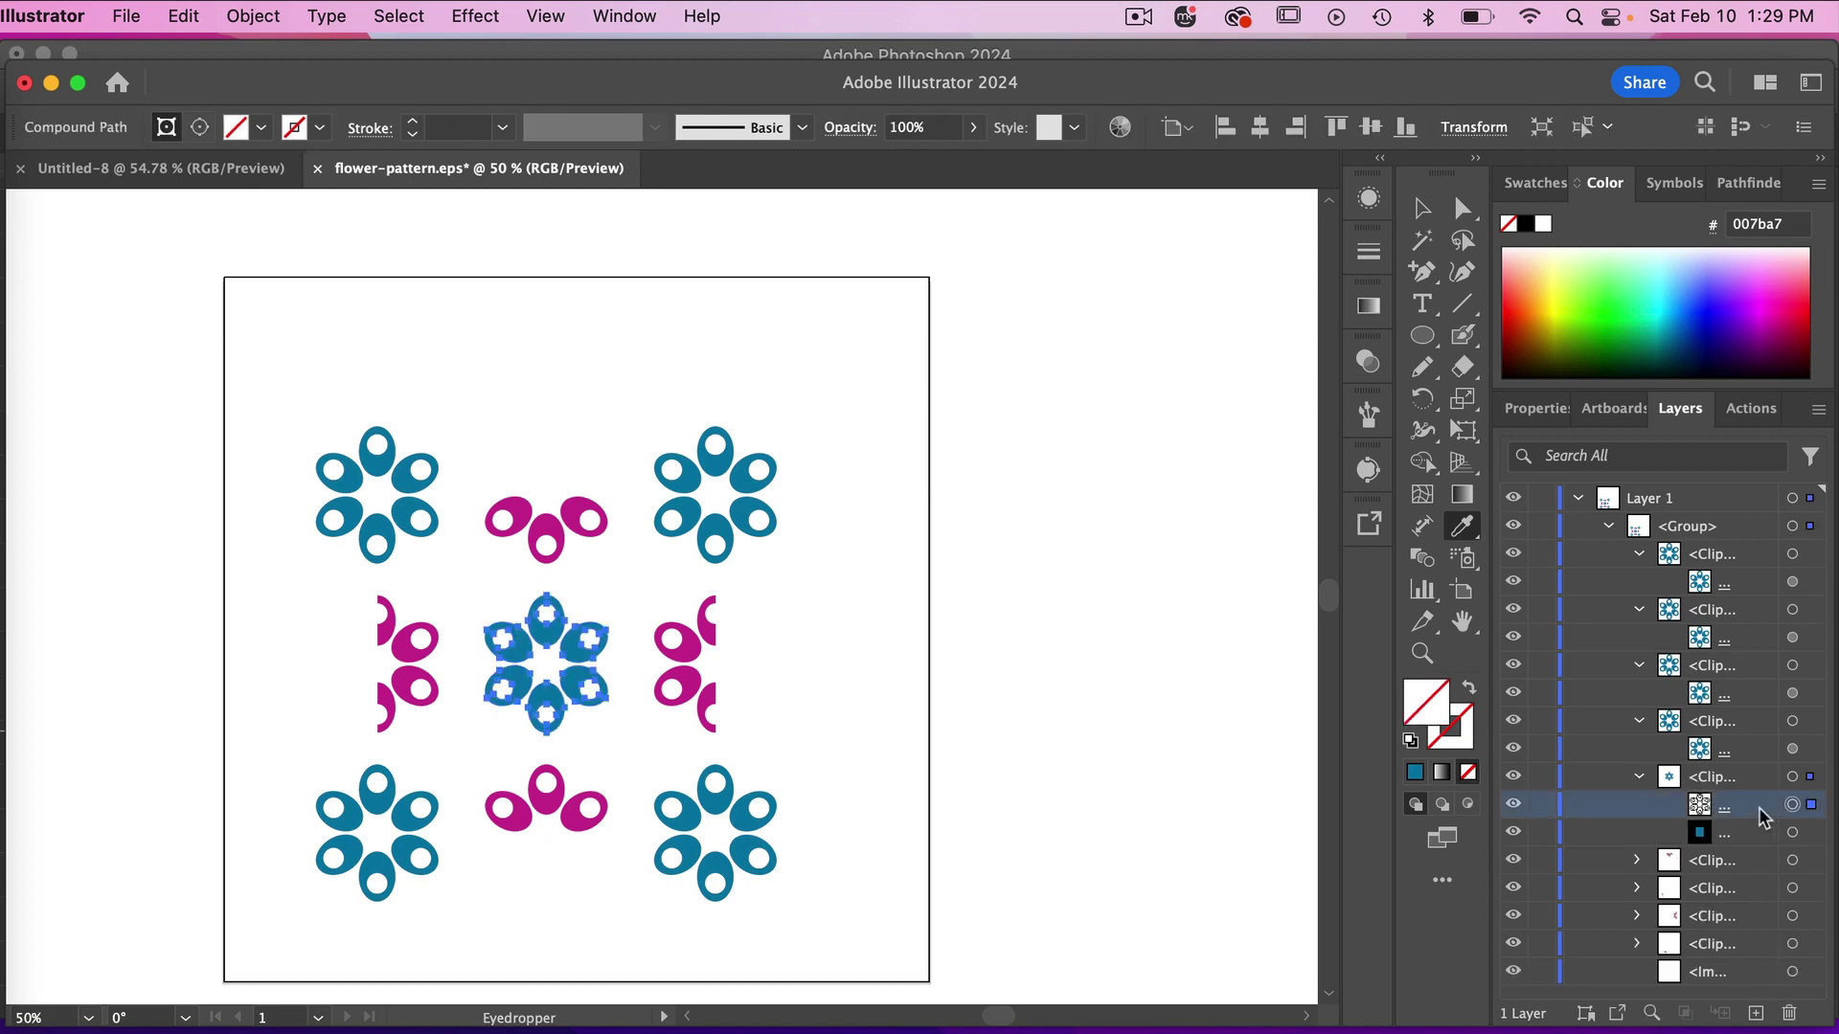
left_click(706, 500)
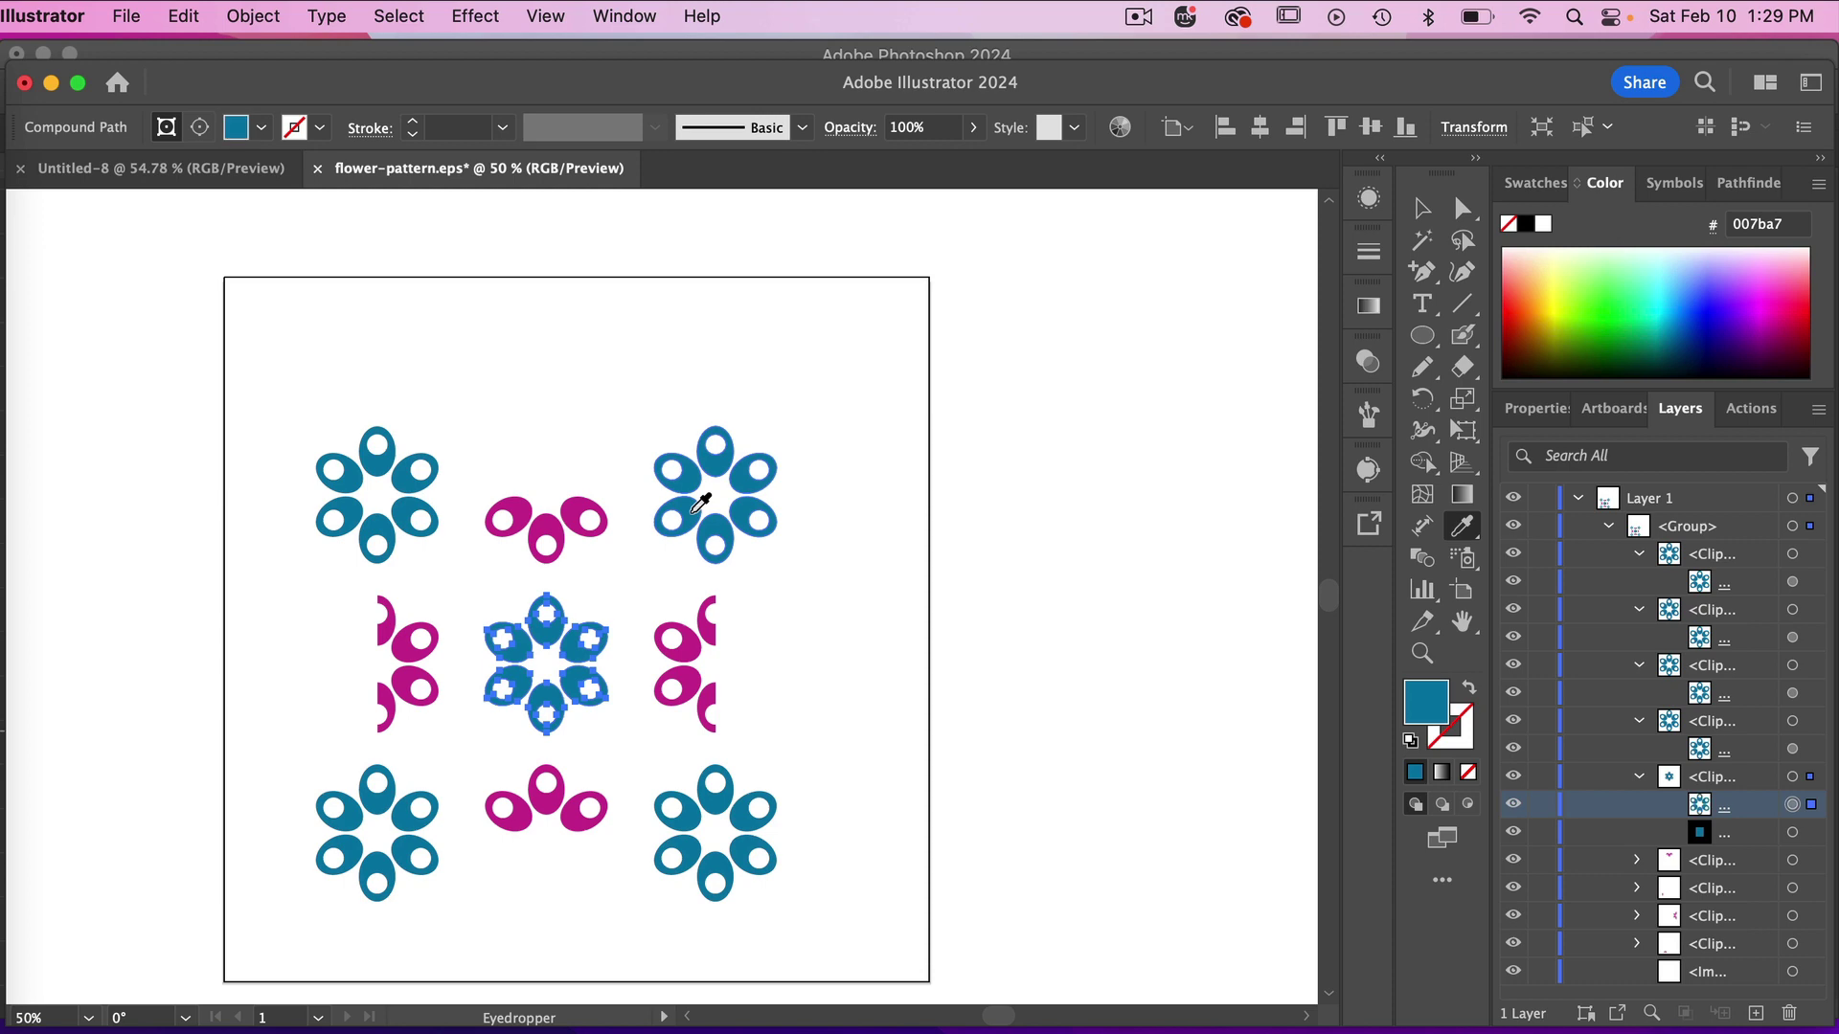
left_click(1789, 833)
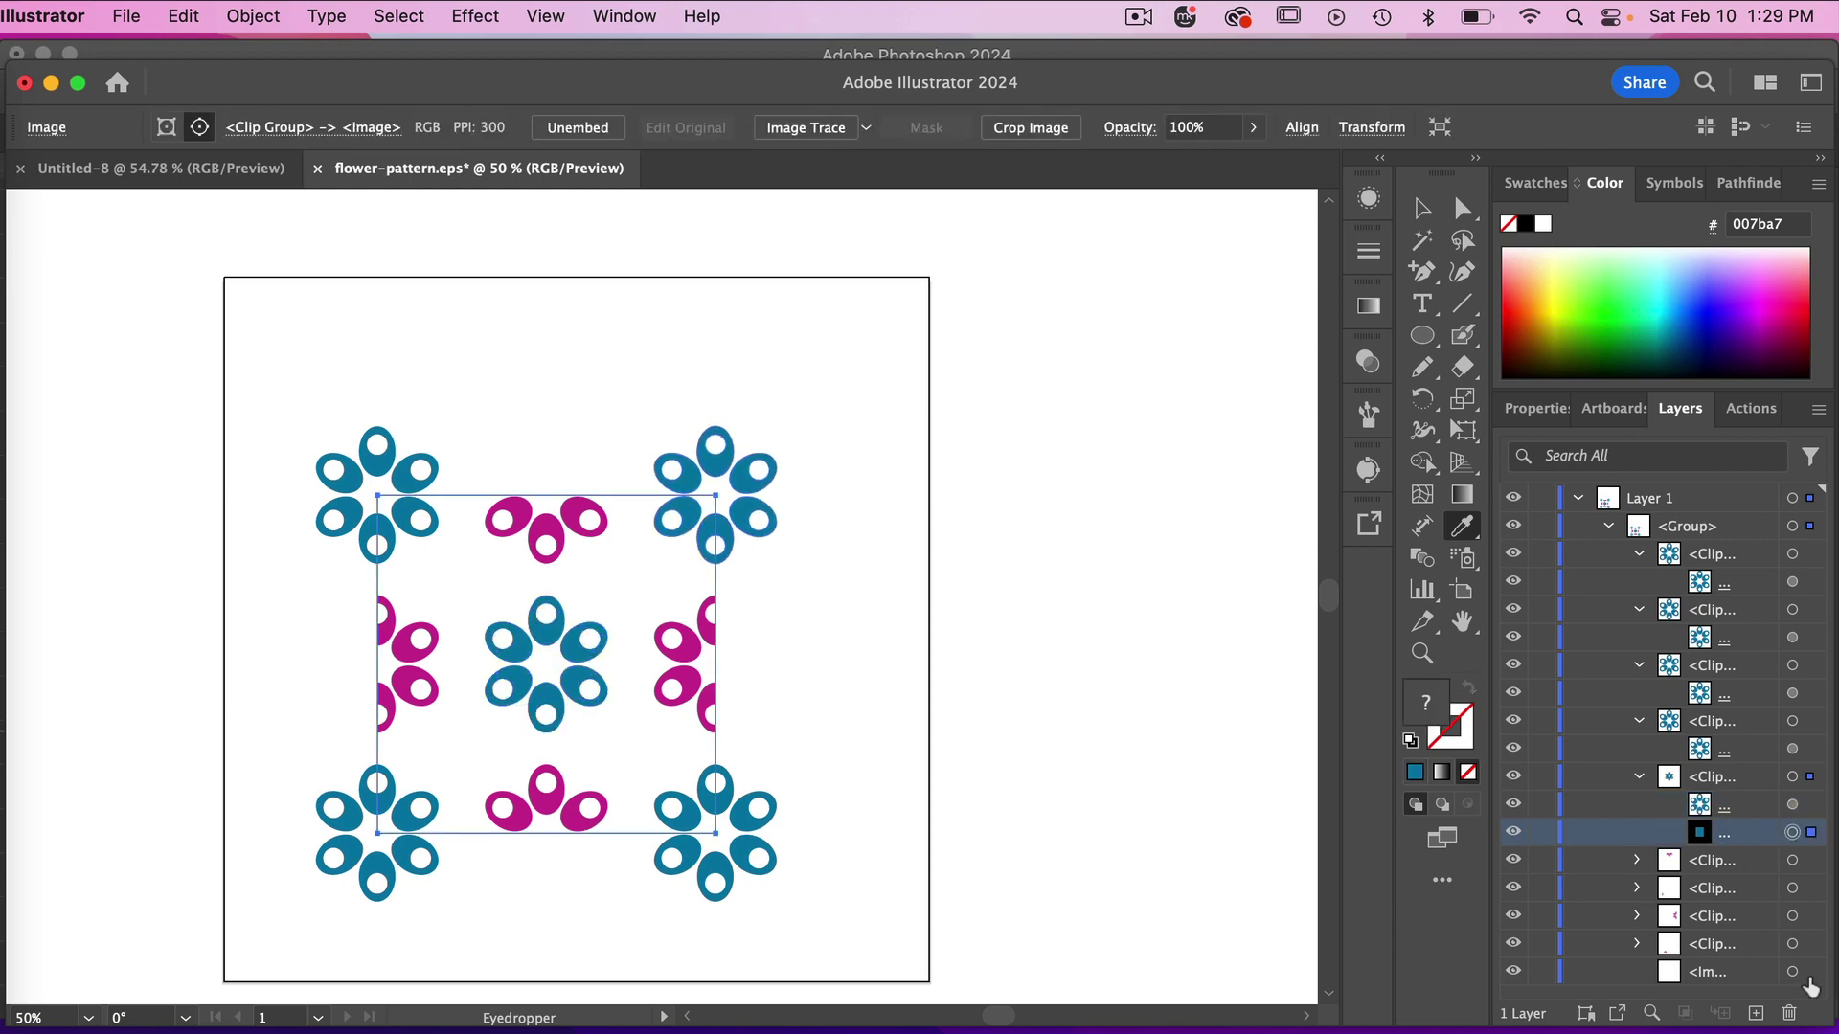
left_click(1789, 1012)
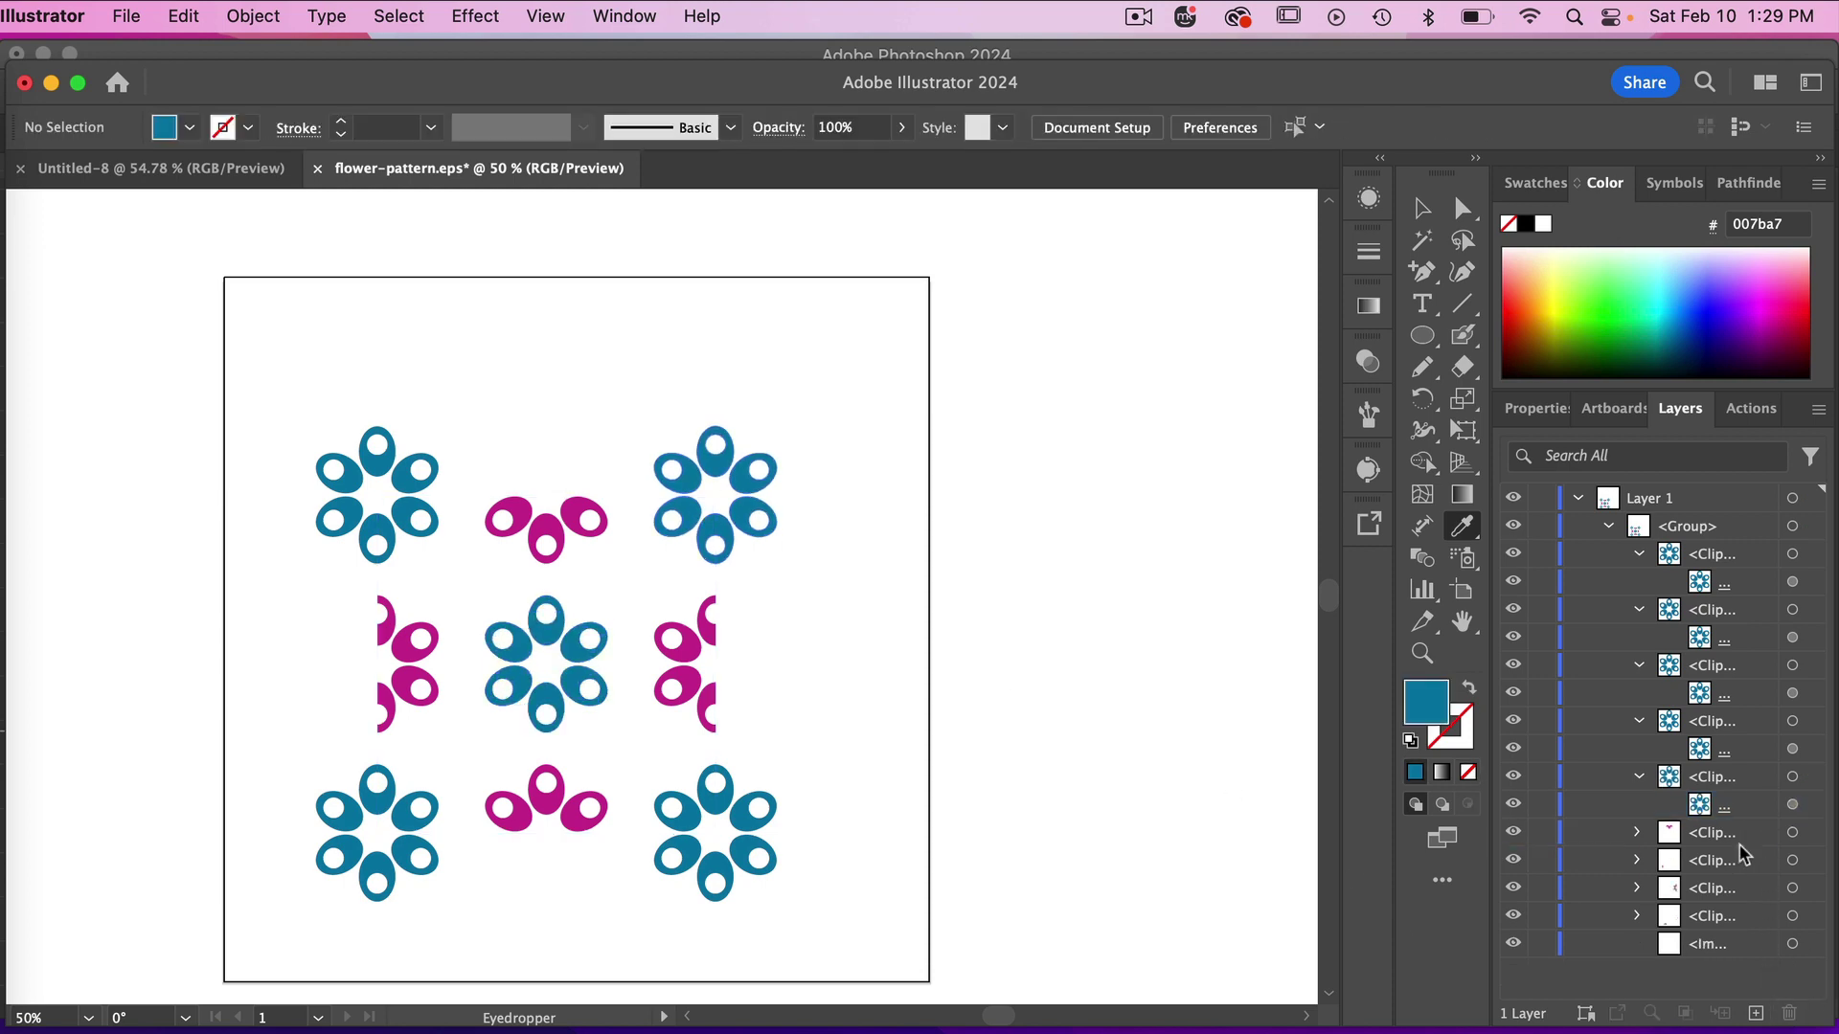
Step: Fill the top-middle flower magenta and delete its black image
left_click(1637, 833)
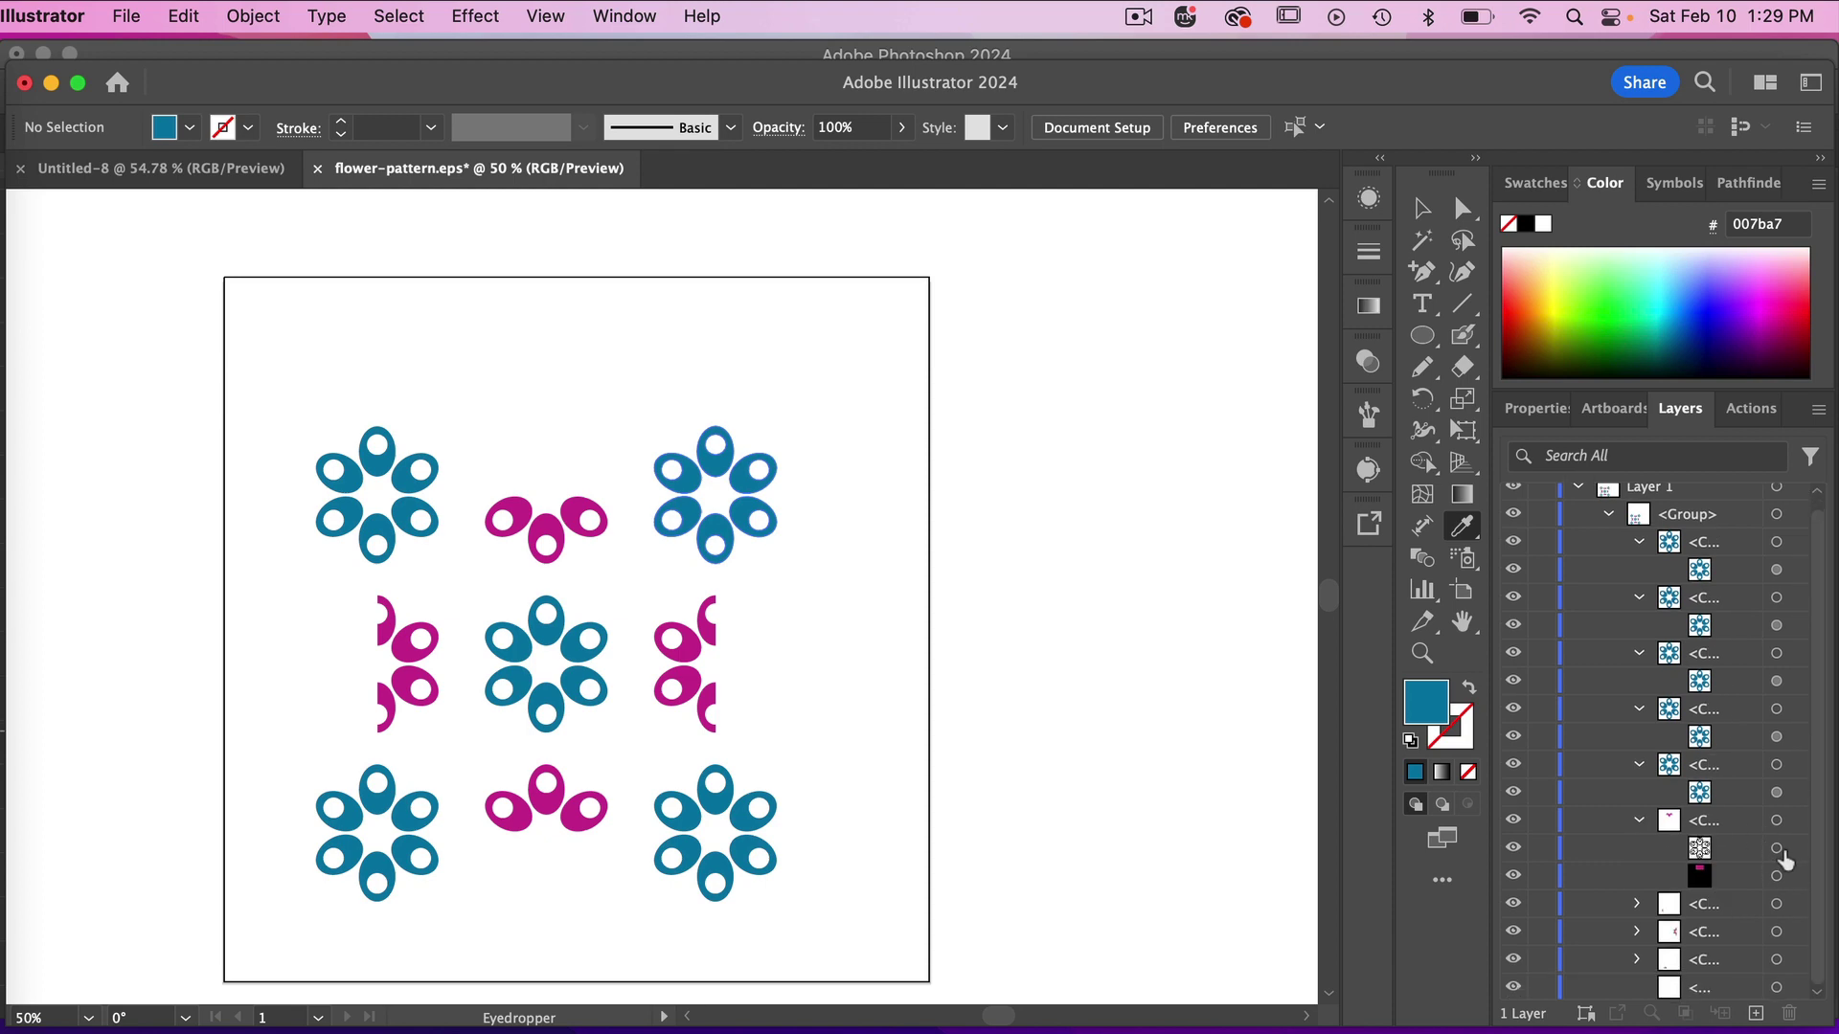
left_click(1777, 848)
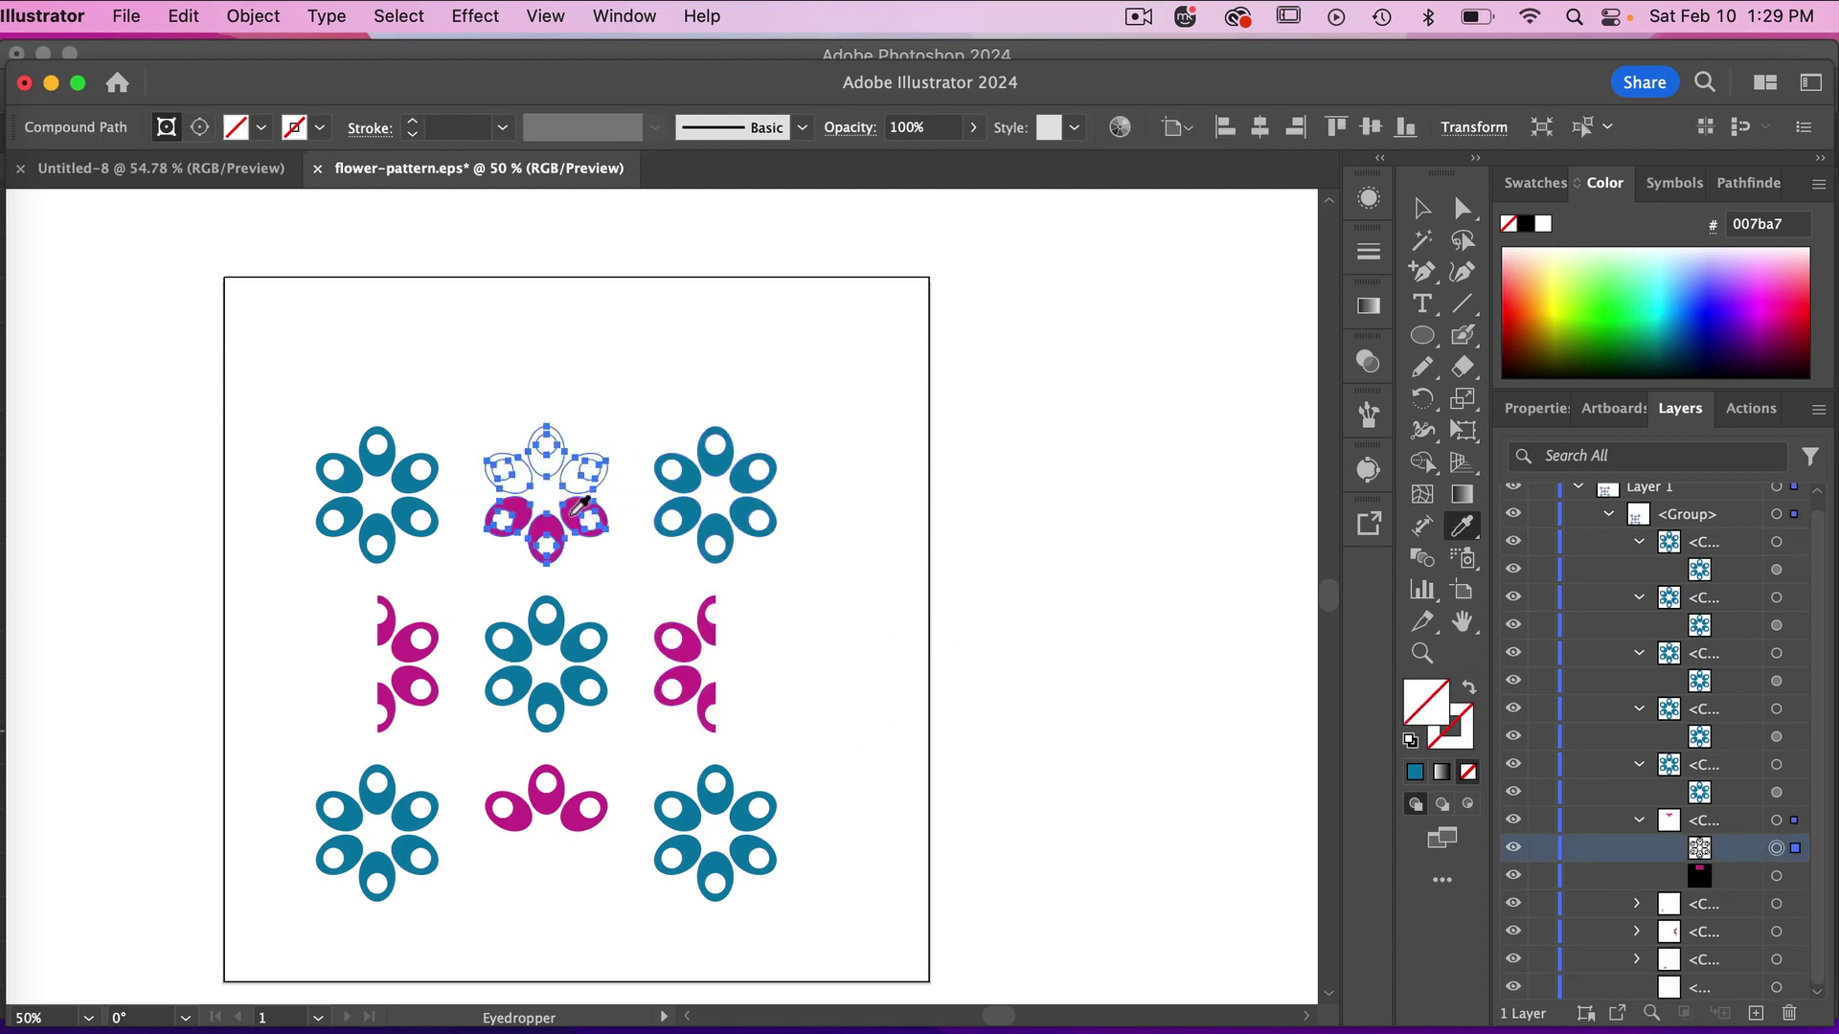
left_click(552, 809)
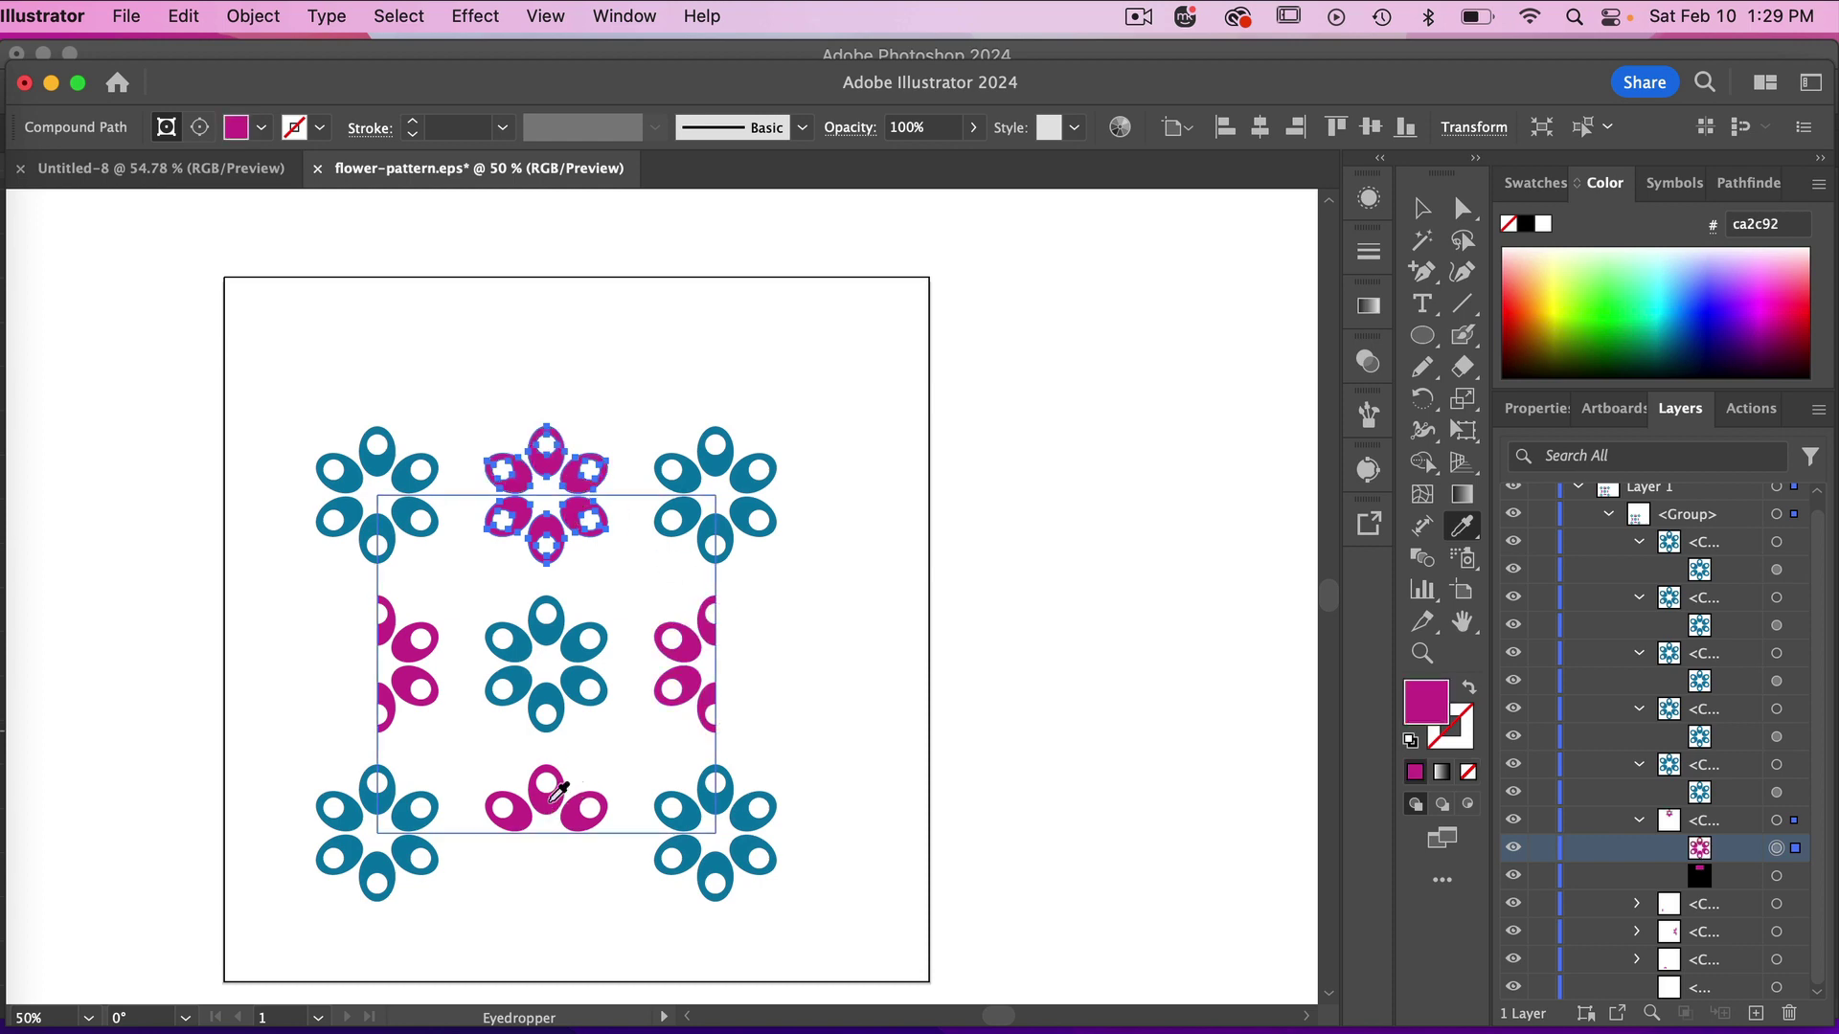
left_click(1777, 876)
left_click(1789, 1013)
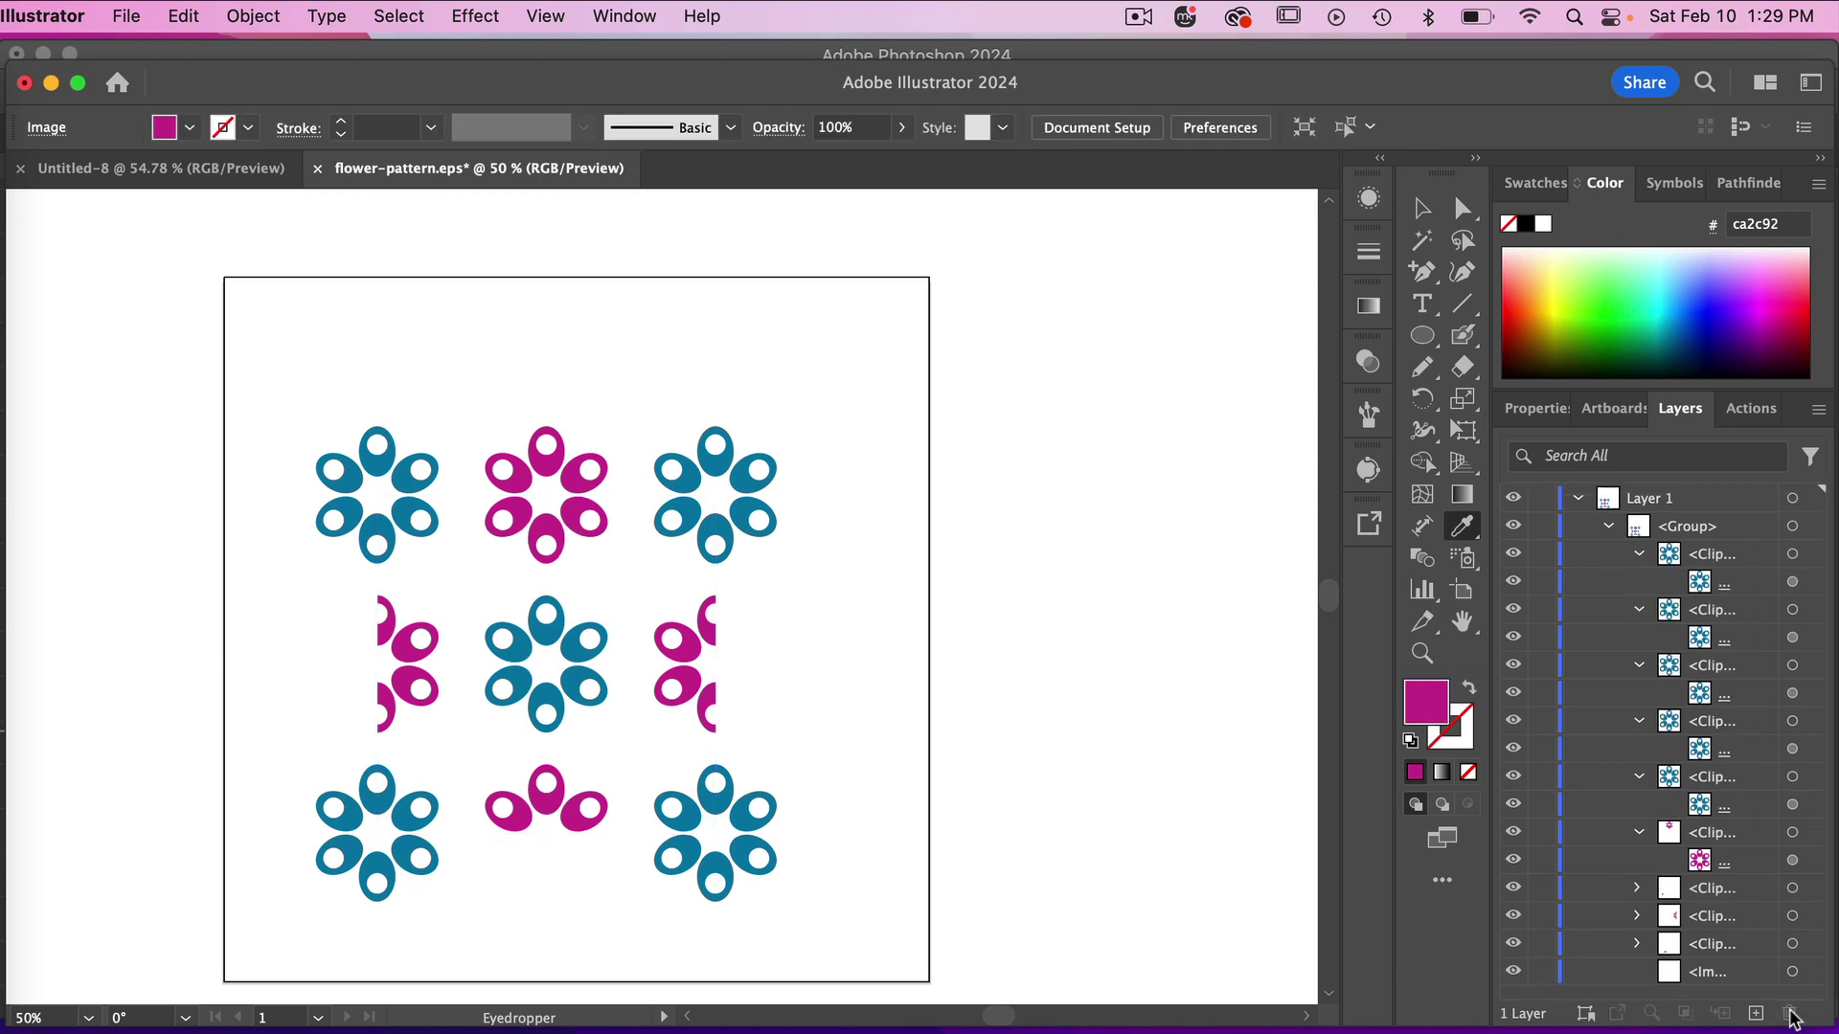
Step: Fill the left-middle flower with sampled magenta and delete its leftover white and image sublayers
left_click(1638, 889)
scroll(1714, 905, "down", 1)
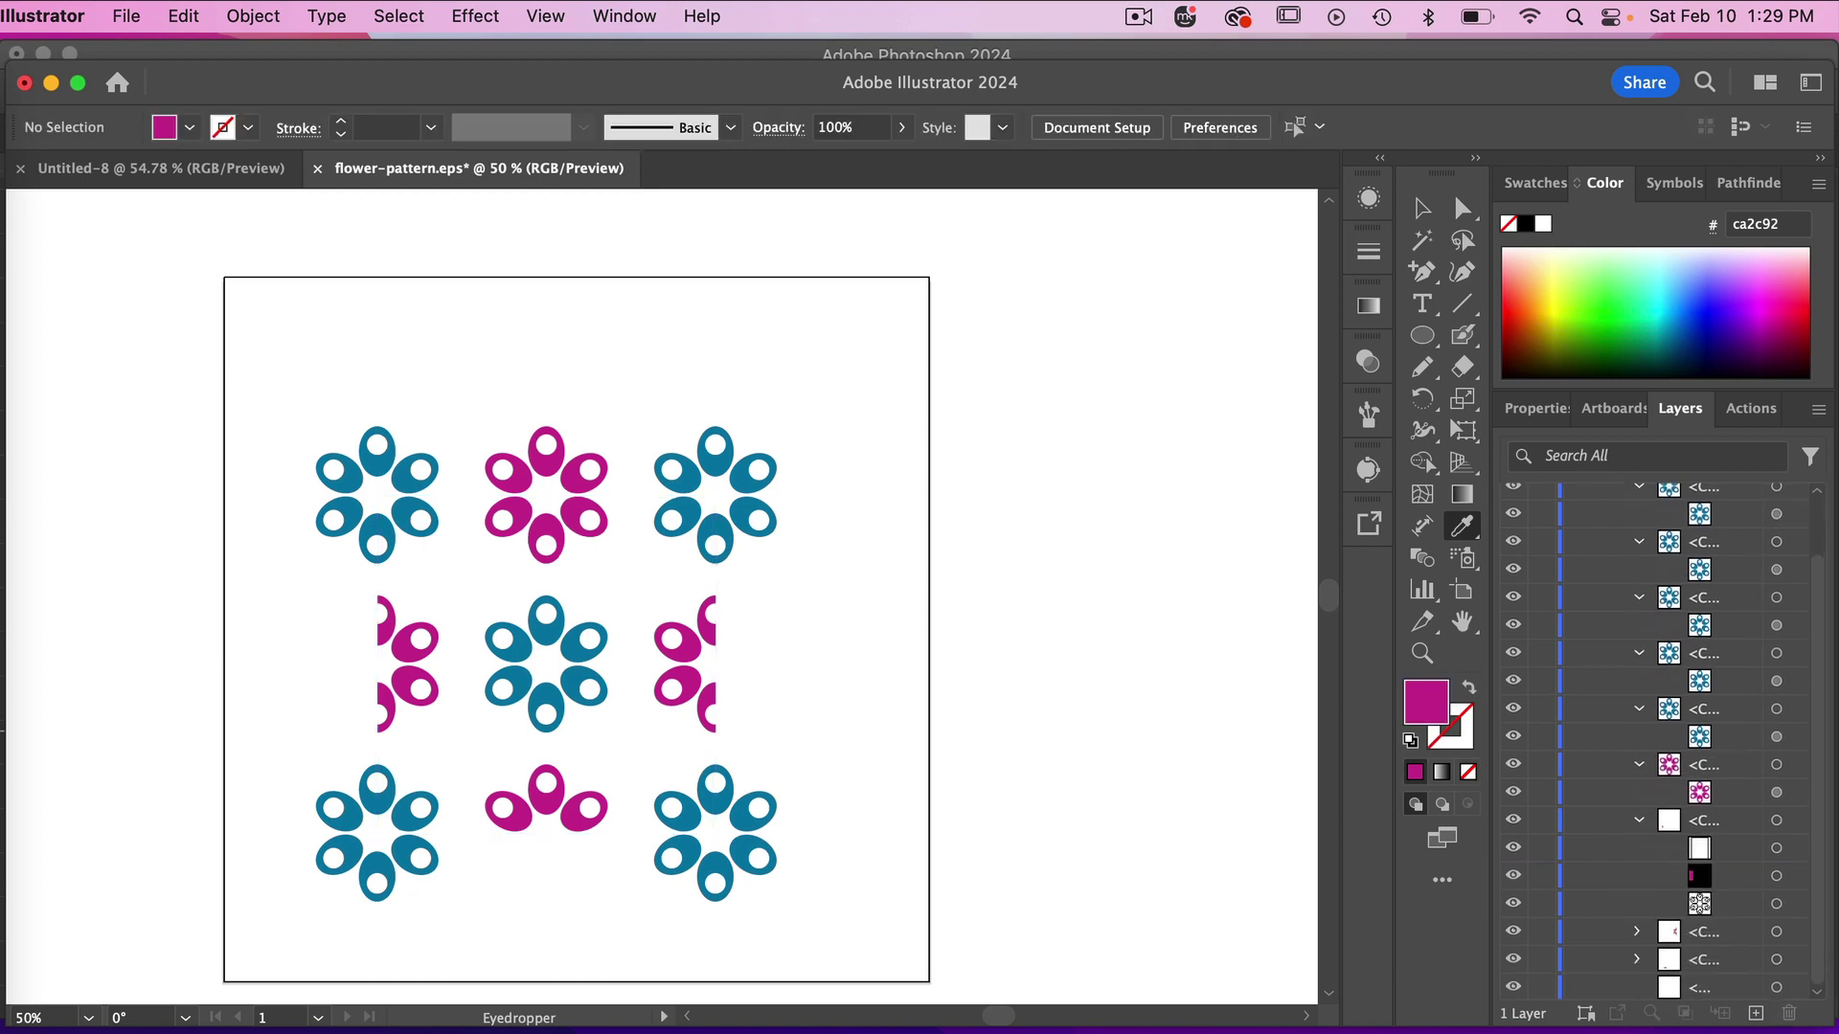
left_click(1777, 904)
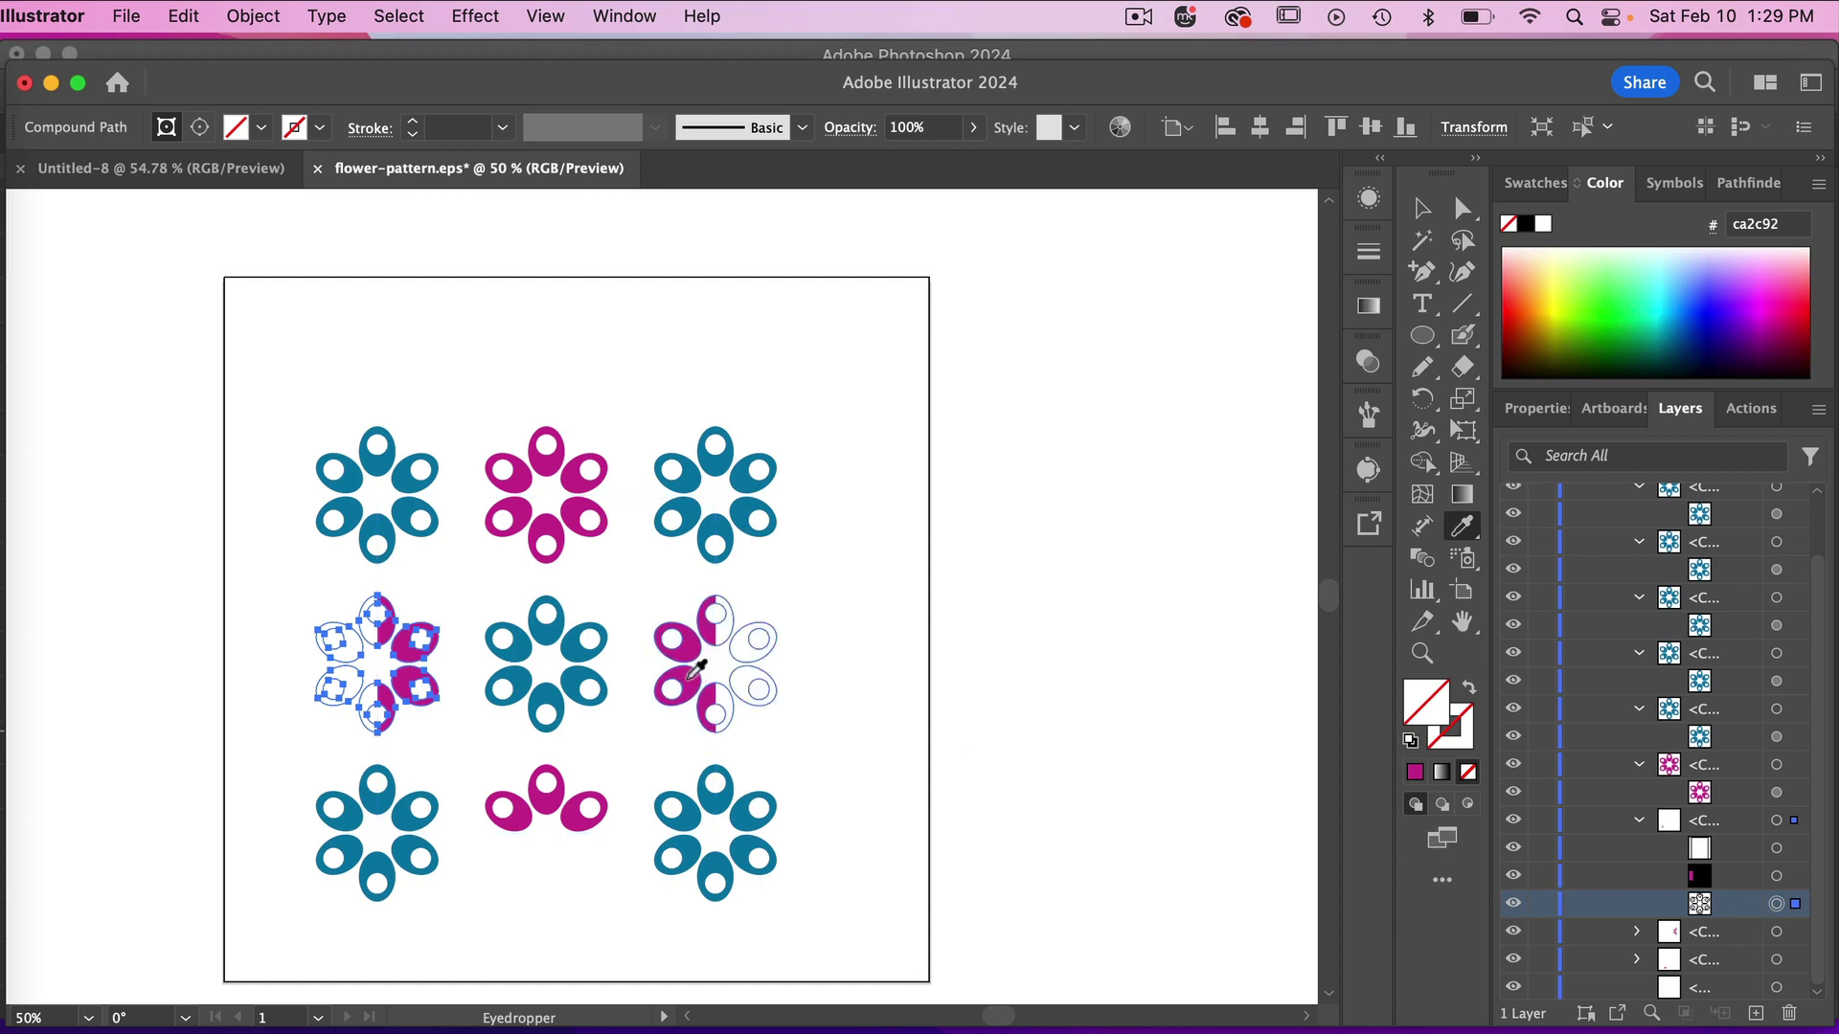
left_click(586, 809)
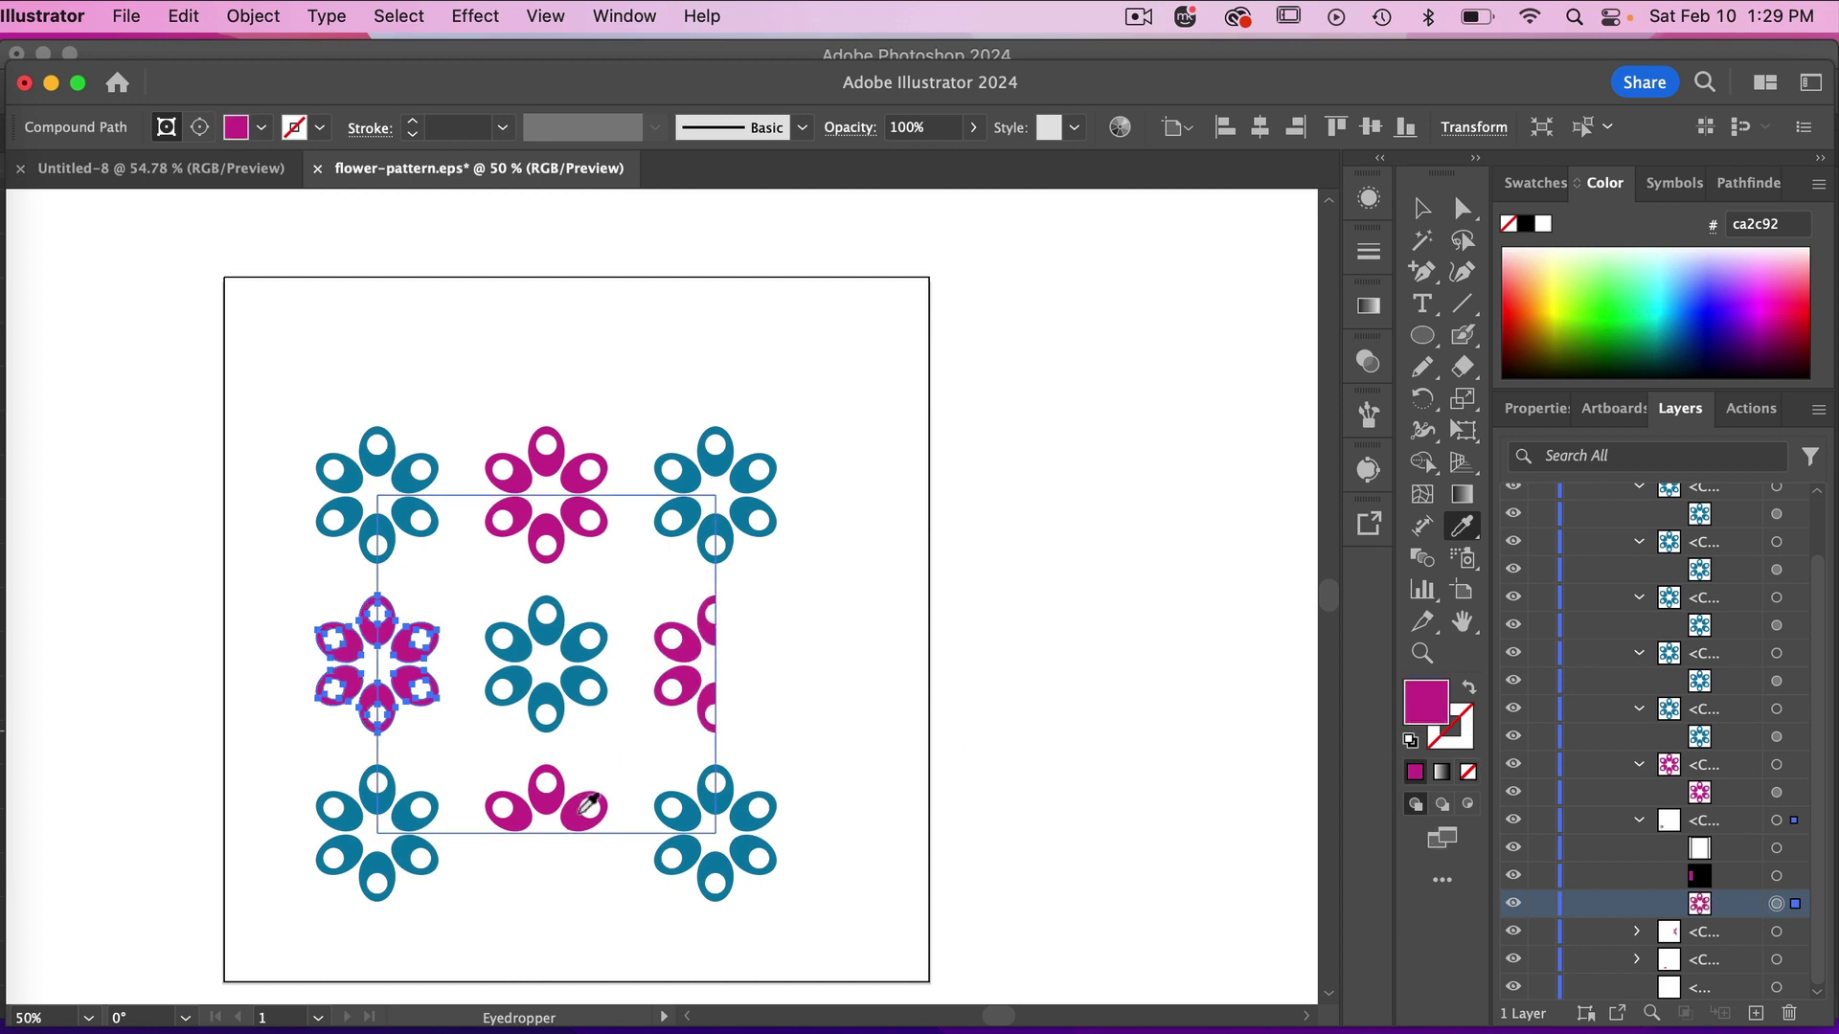
left_click(1776, 875)
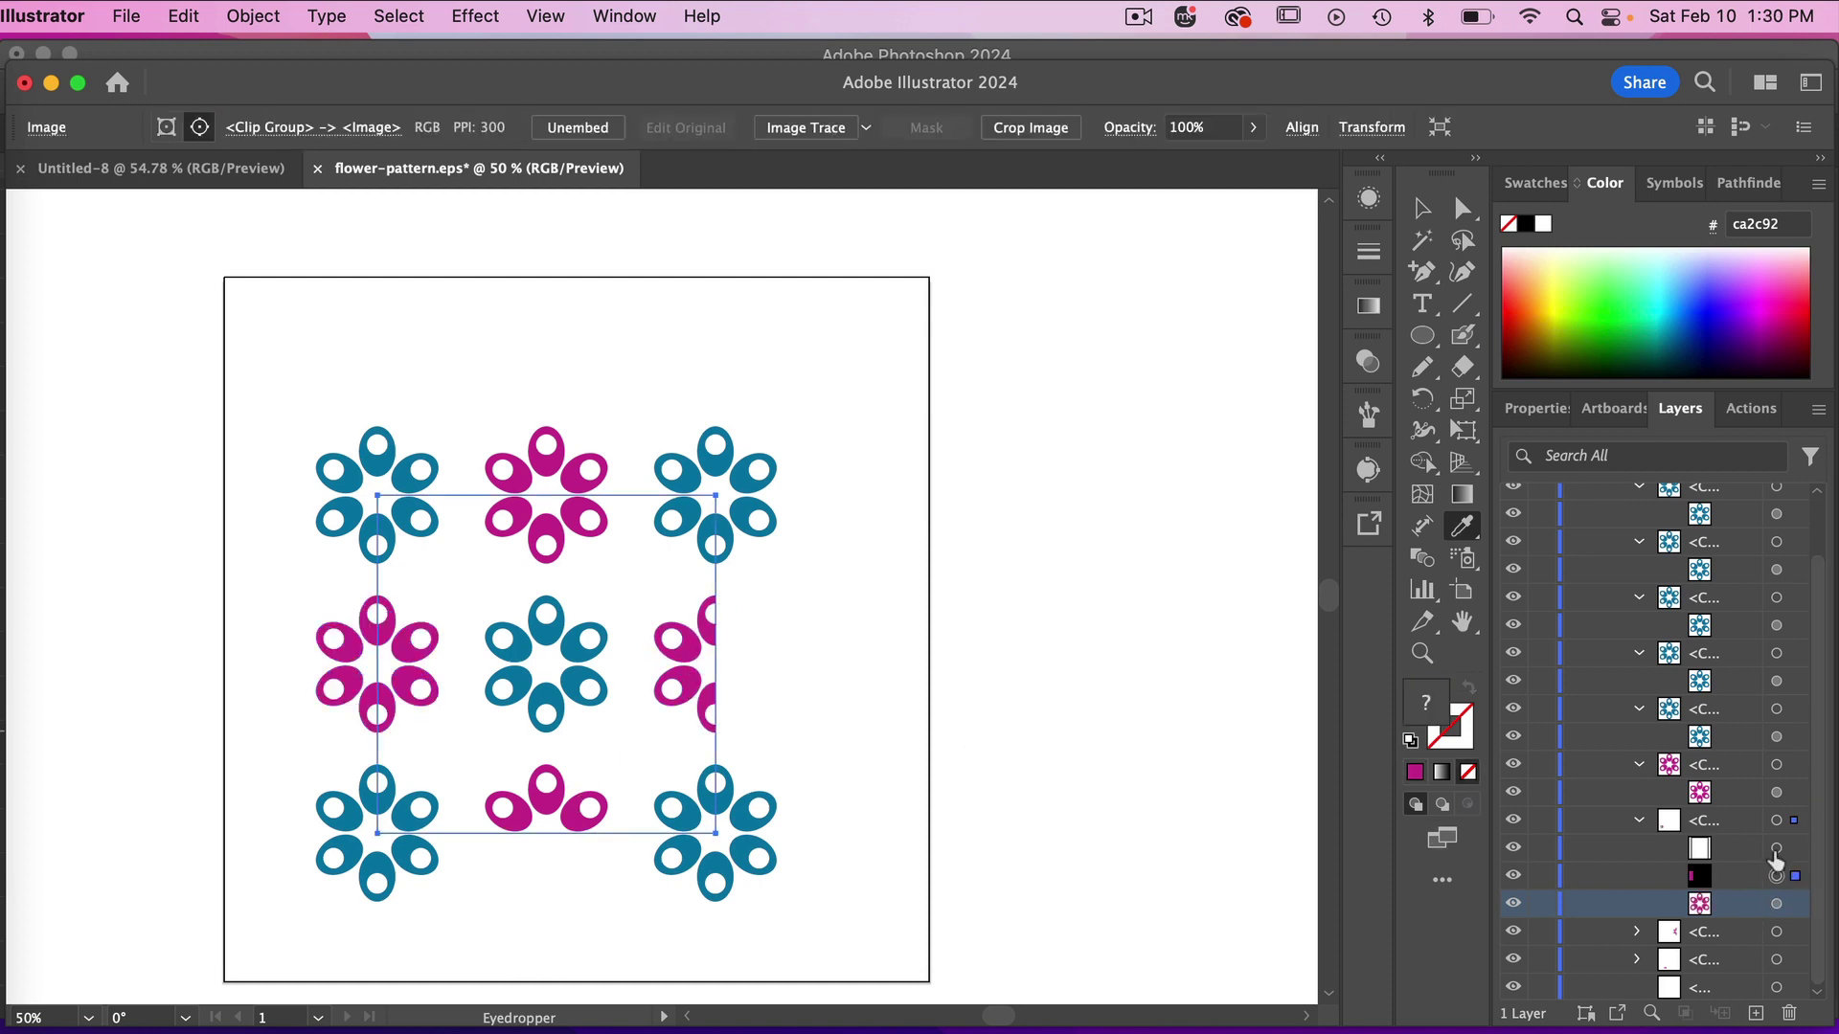
left_click(1777, 849, "shift")
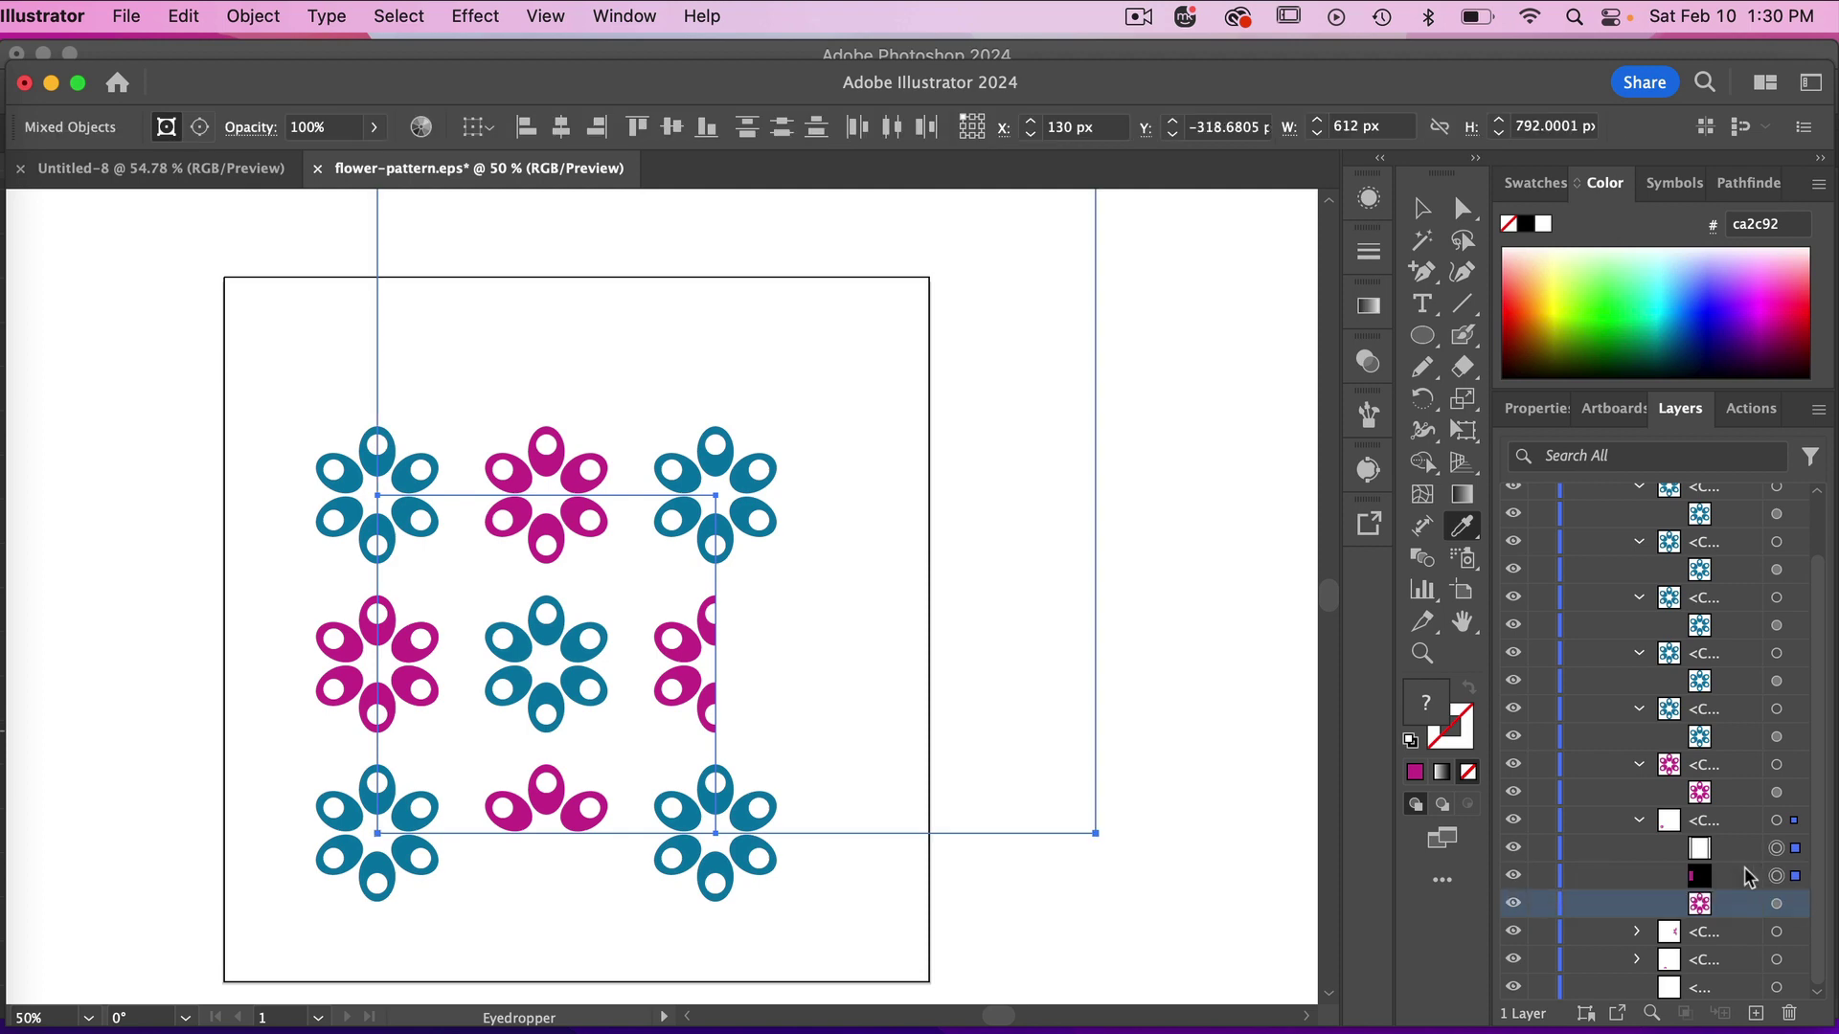
left_click(1789, 1013)
Step: Paint the right-middle flower magenta and delete its leftover black image sublayer
left_click(1639, 933)
scroll(1715, 933, "down", 1)
left_click(1776, 903)
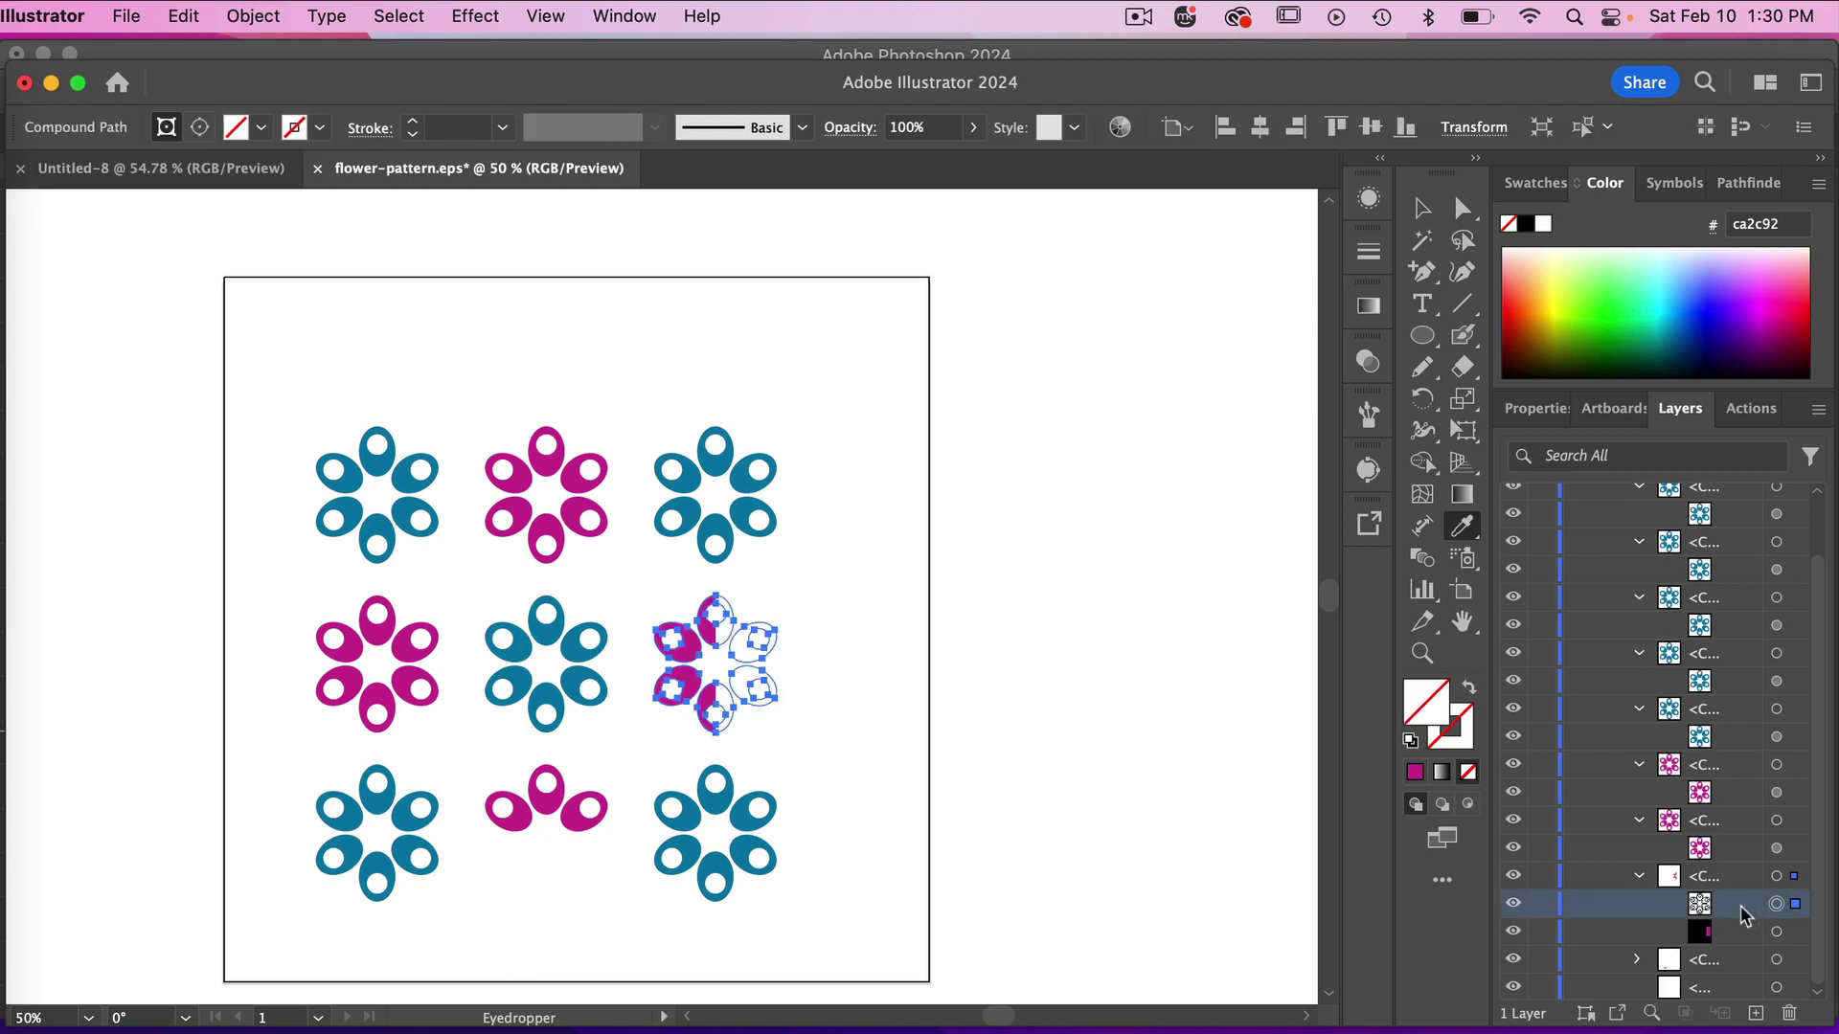
left_click(562, 808)
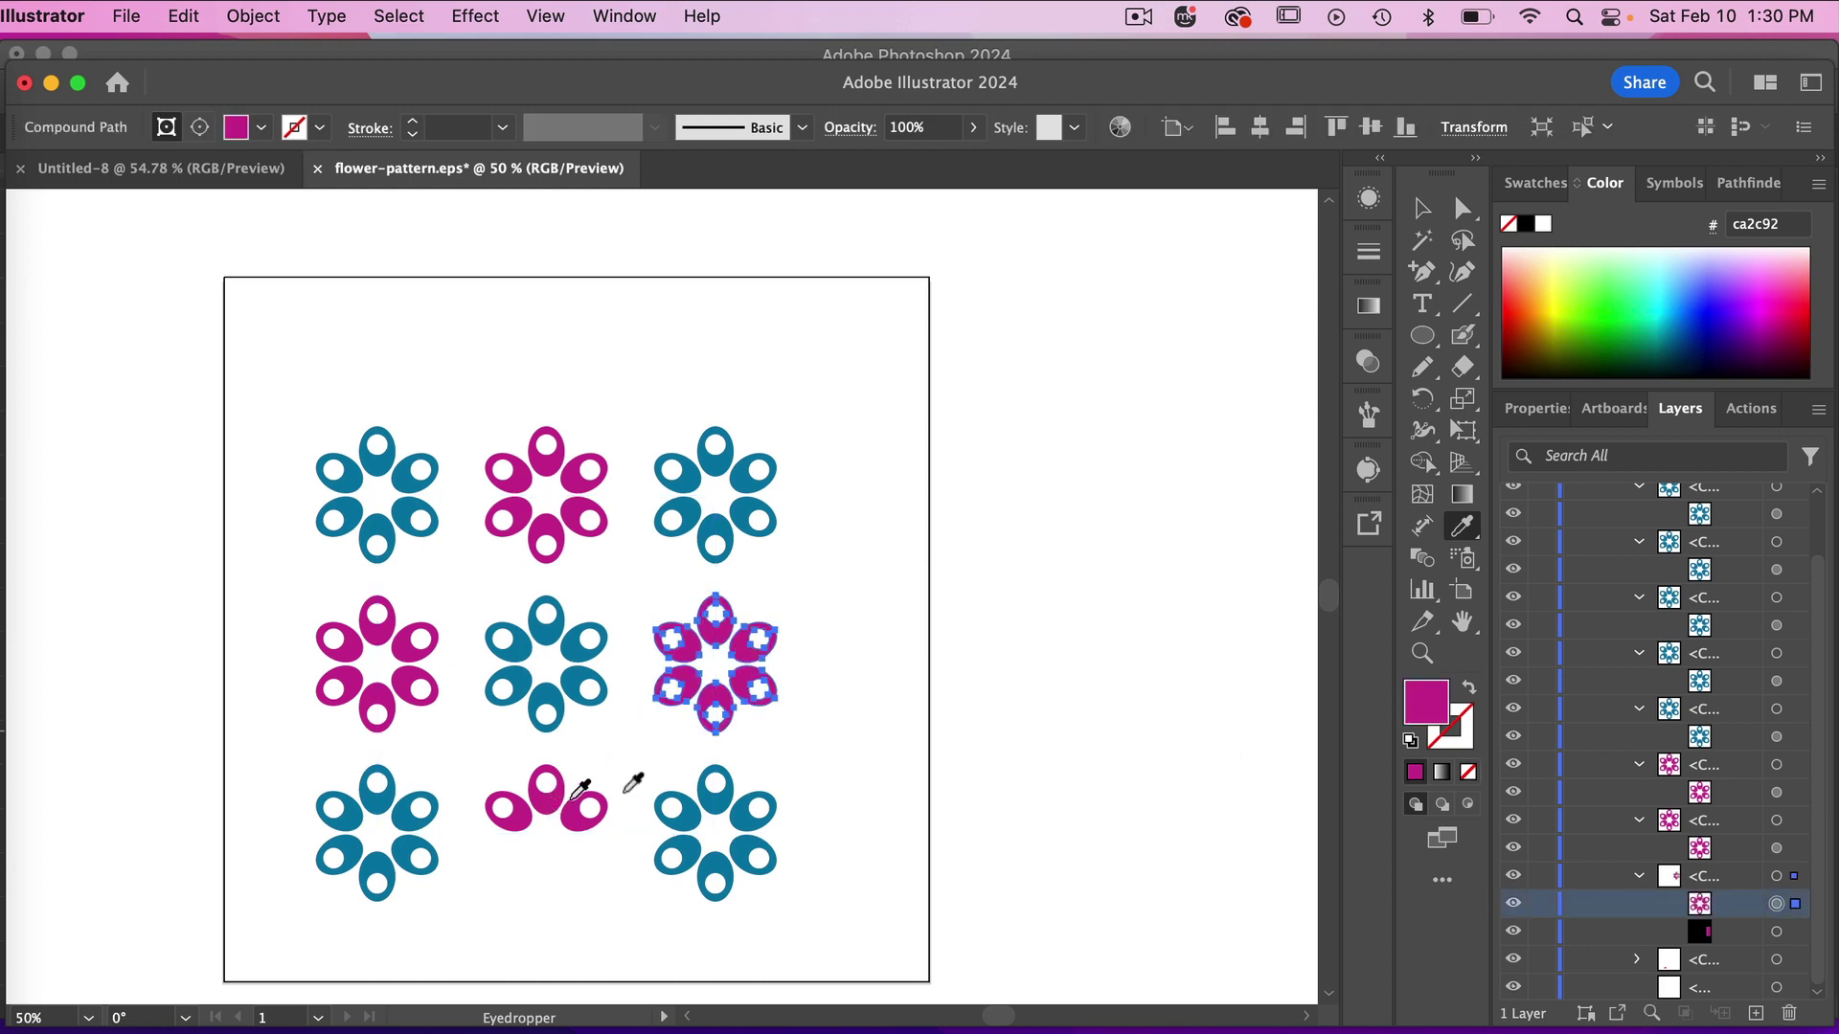
left_click(1776, 931)
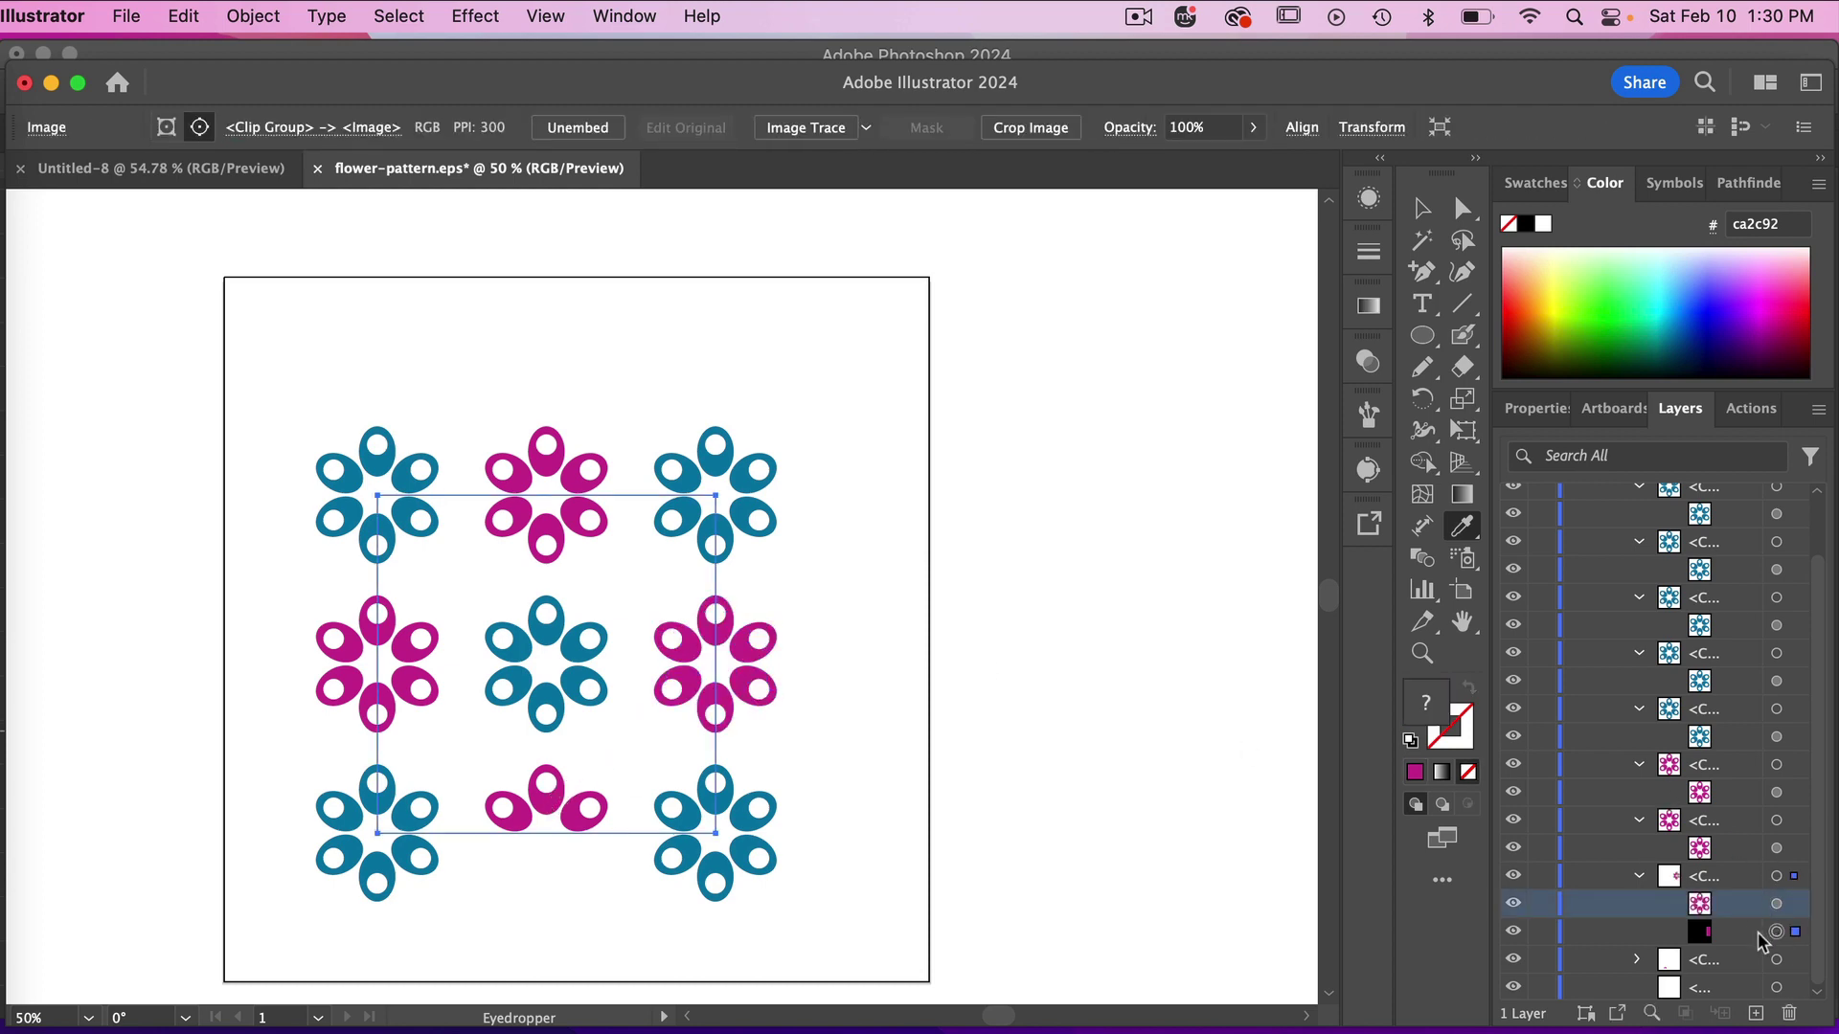
left_click(1788, 1014)
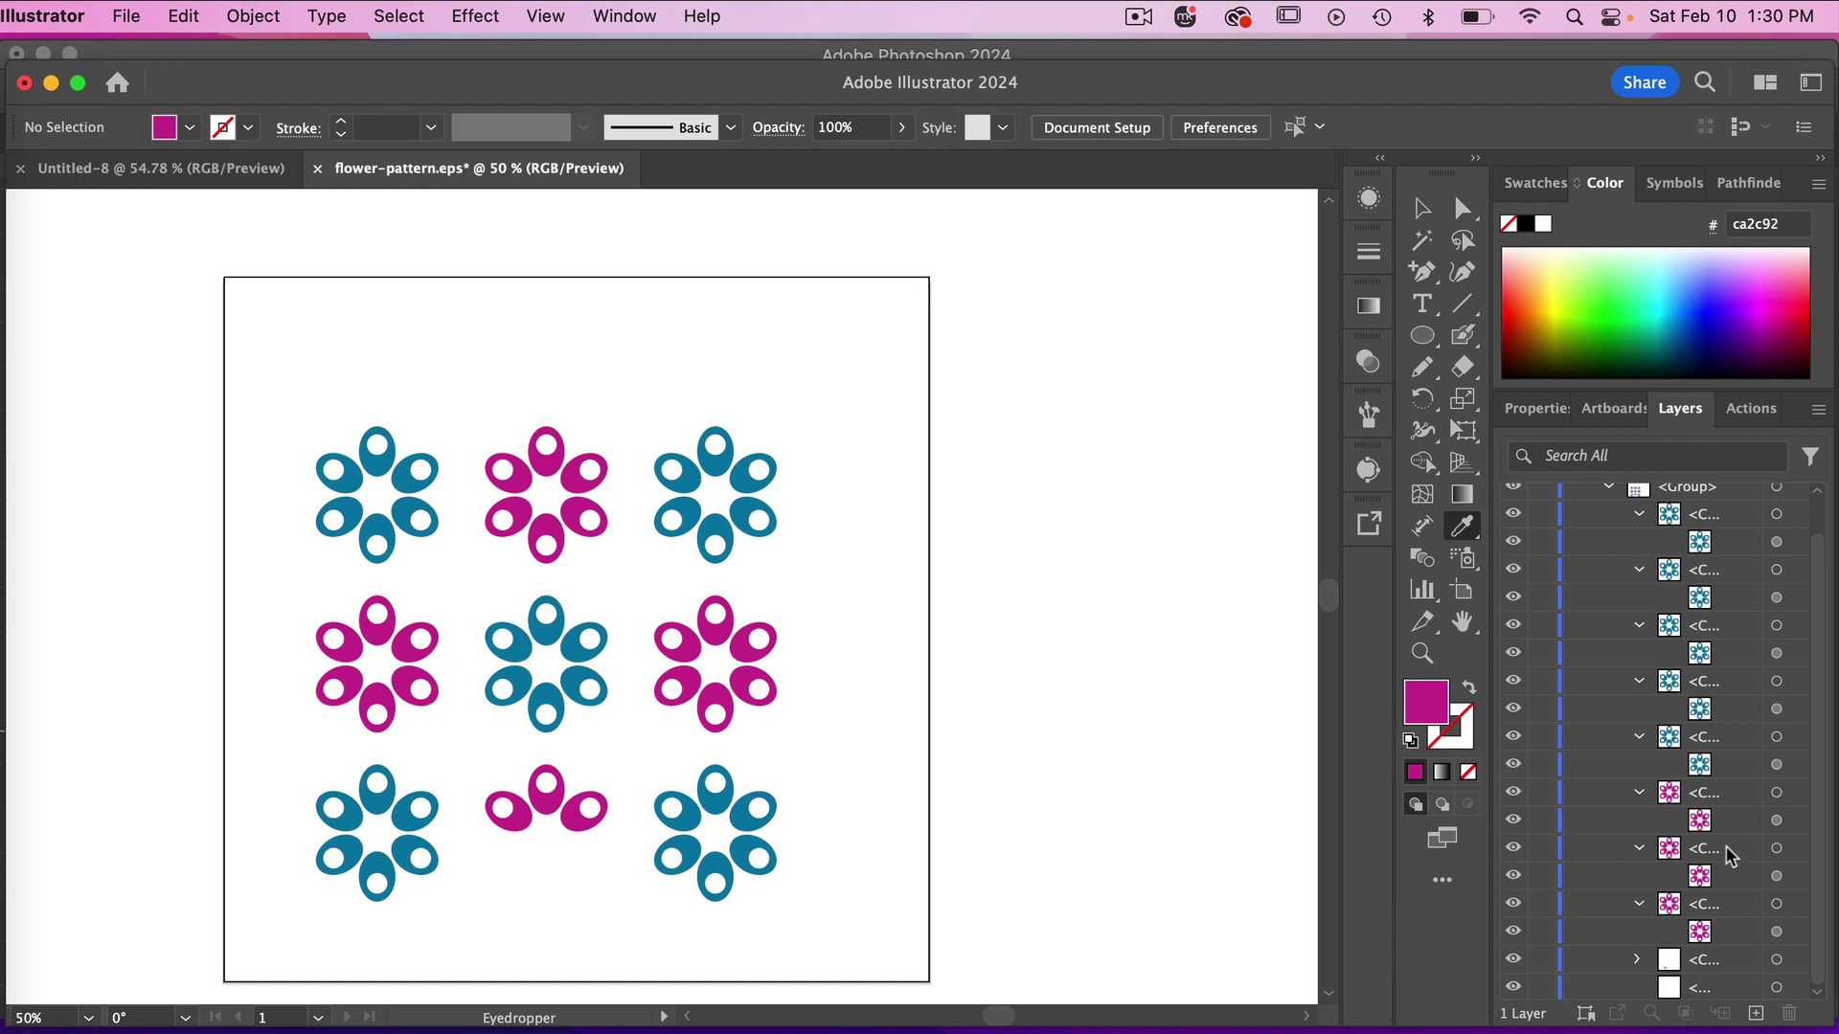
Step: Fill the bottom-middle flower magenta and delete its leftover white and black sublayers
left_click(1640, 959)
scroll(1776, 900, "down", 1)
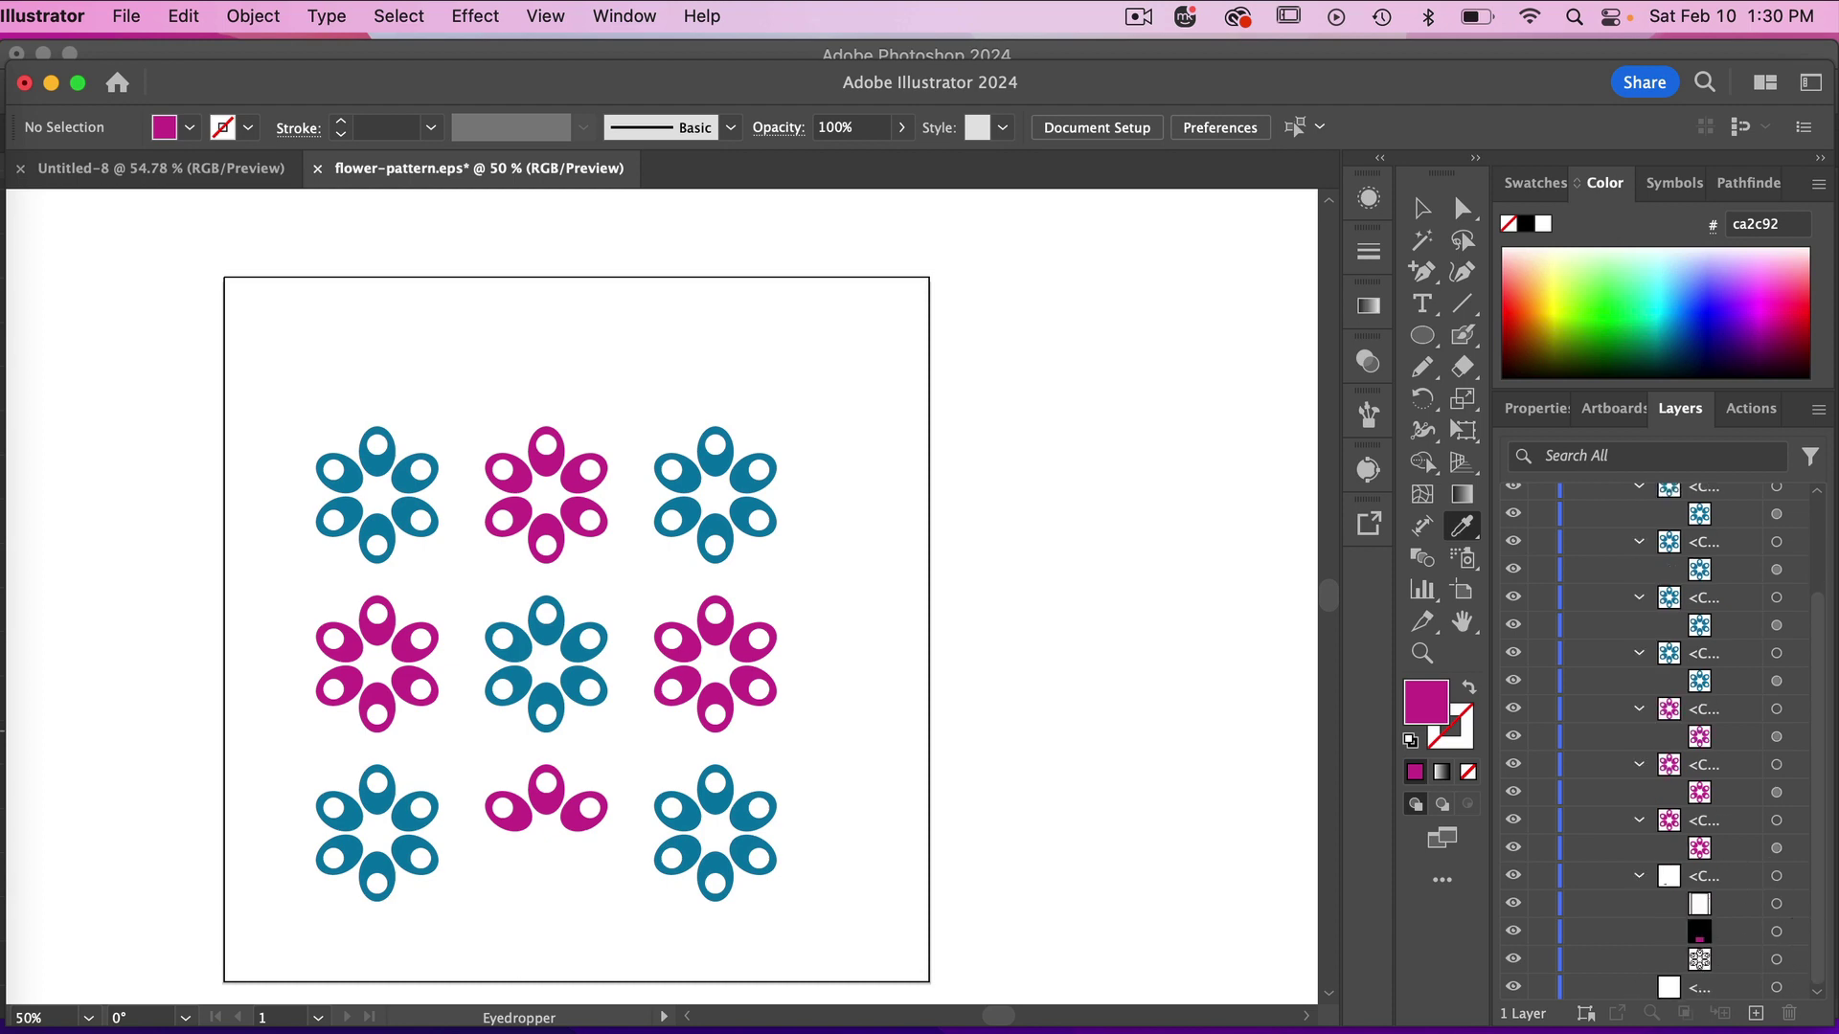
left_click(1776, 960)
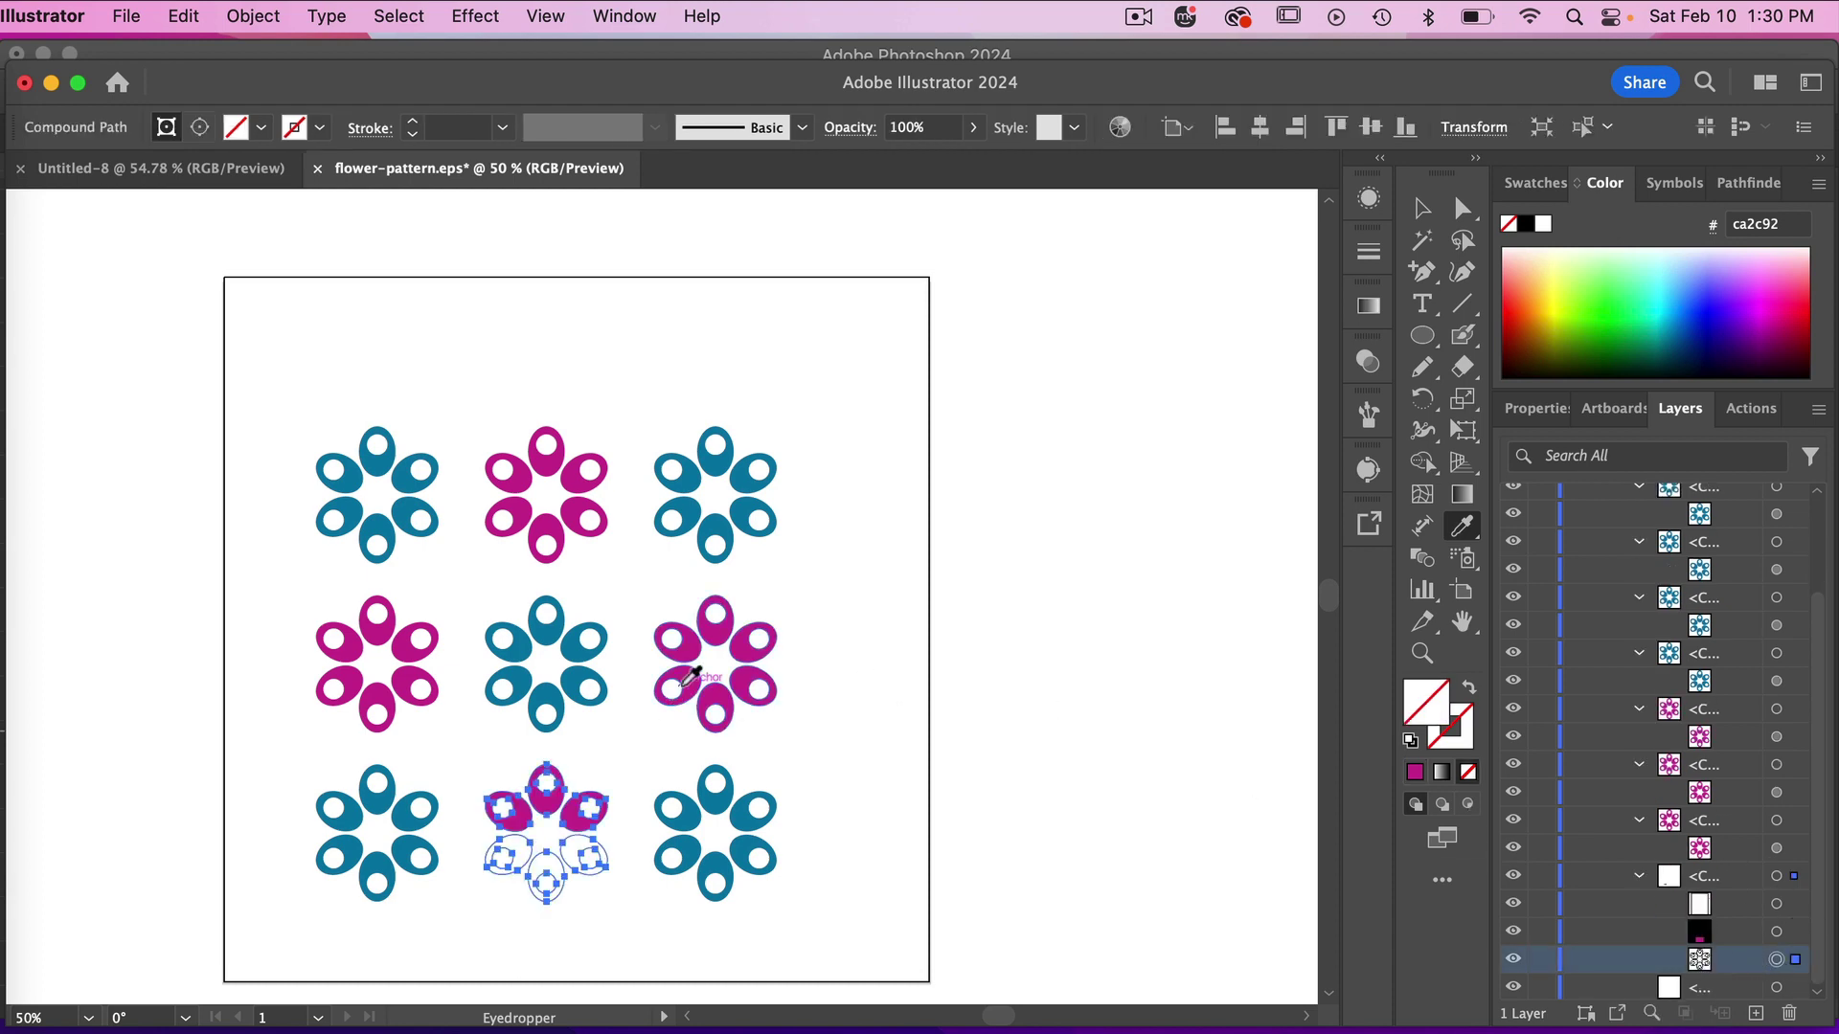
left_click(690, 676)
left_click(1744, 959)
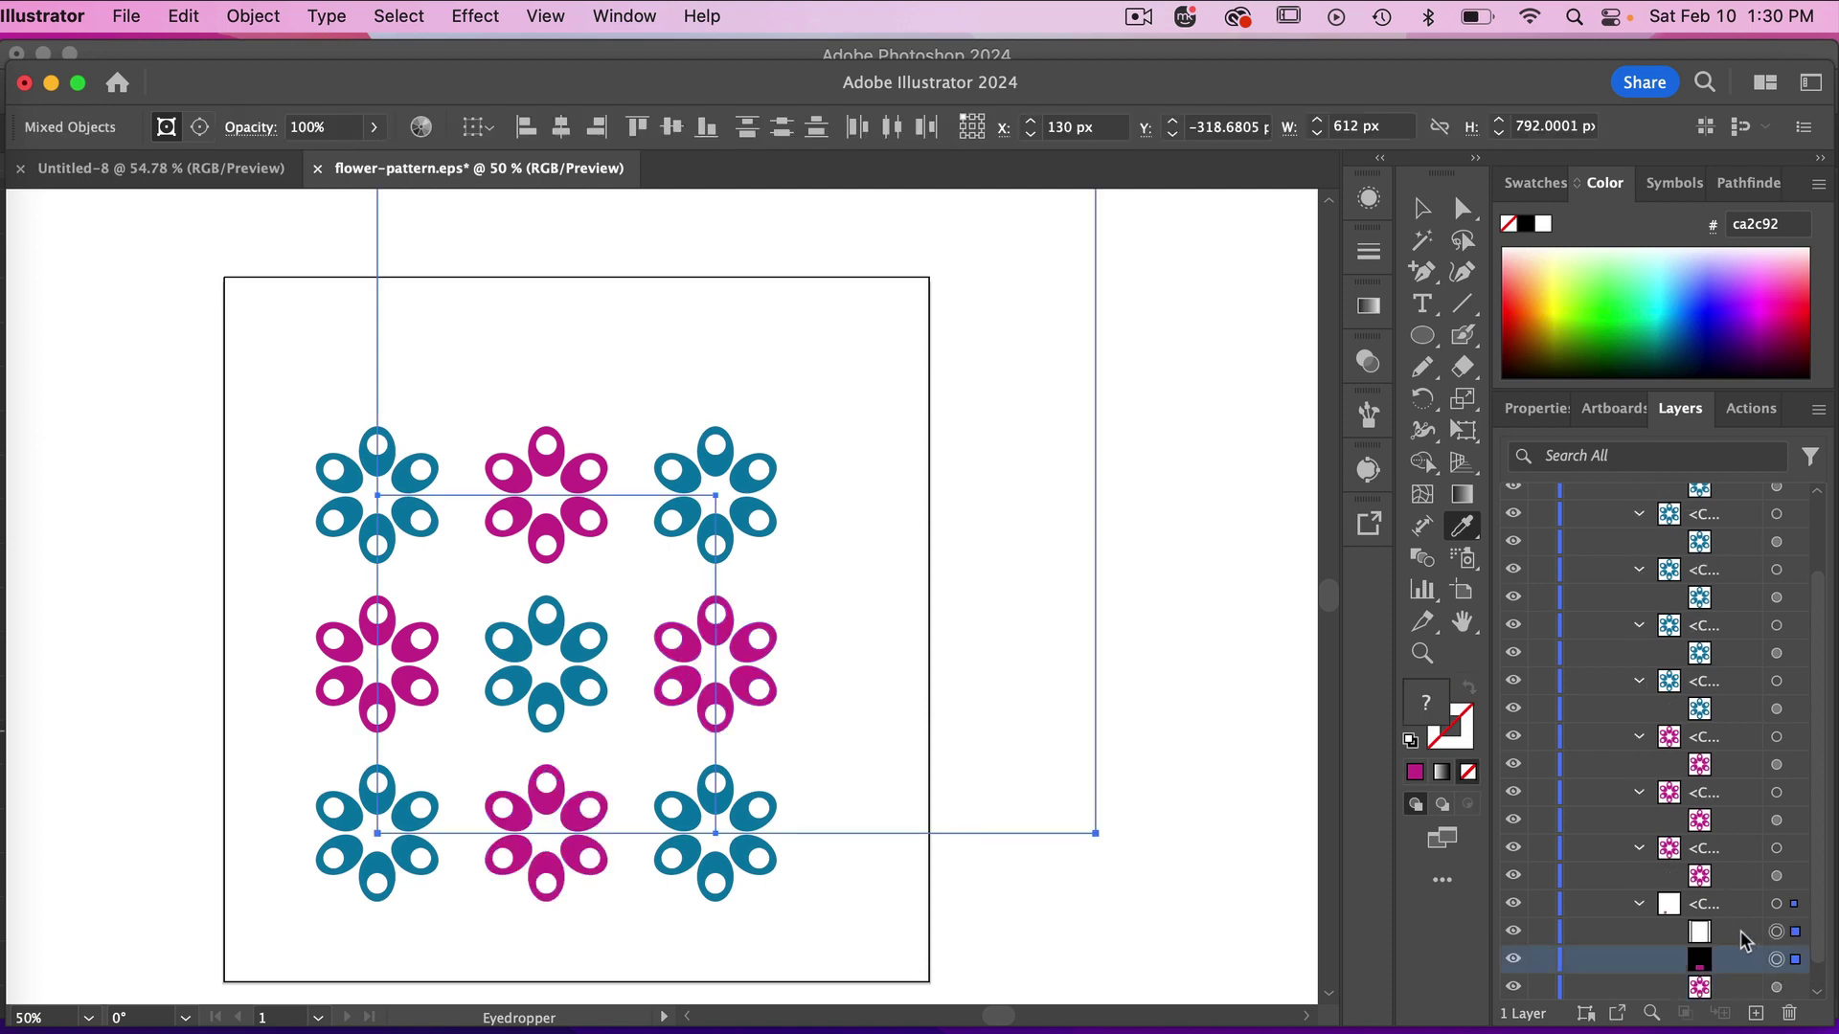
key("Delete")
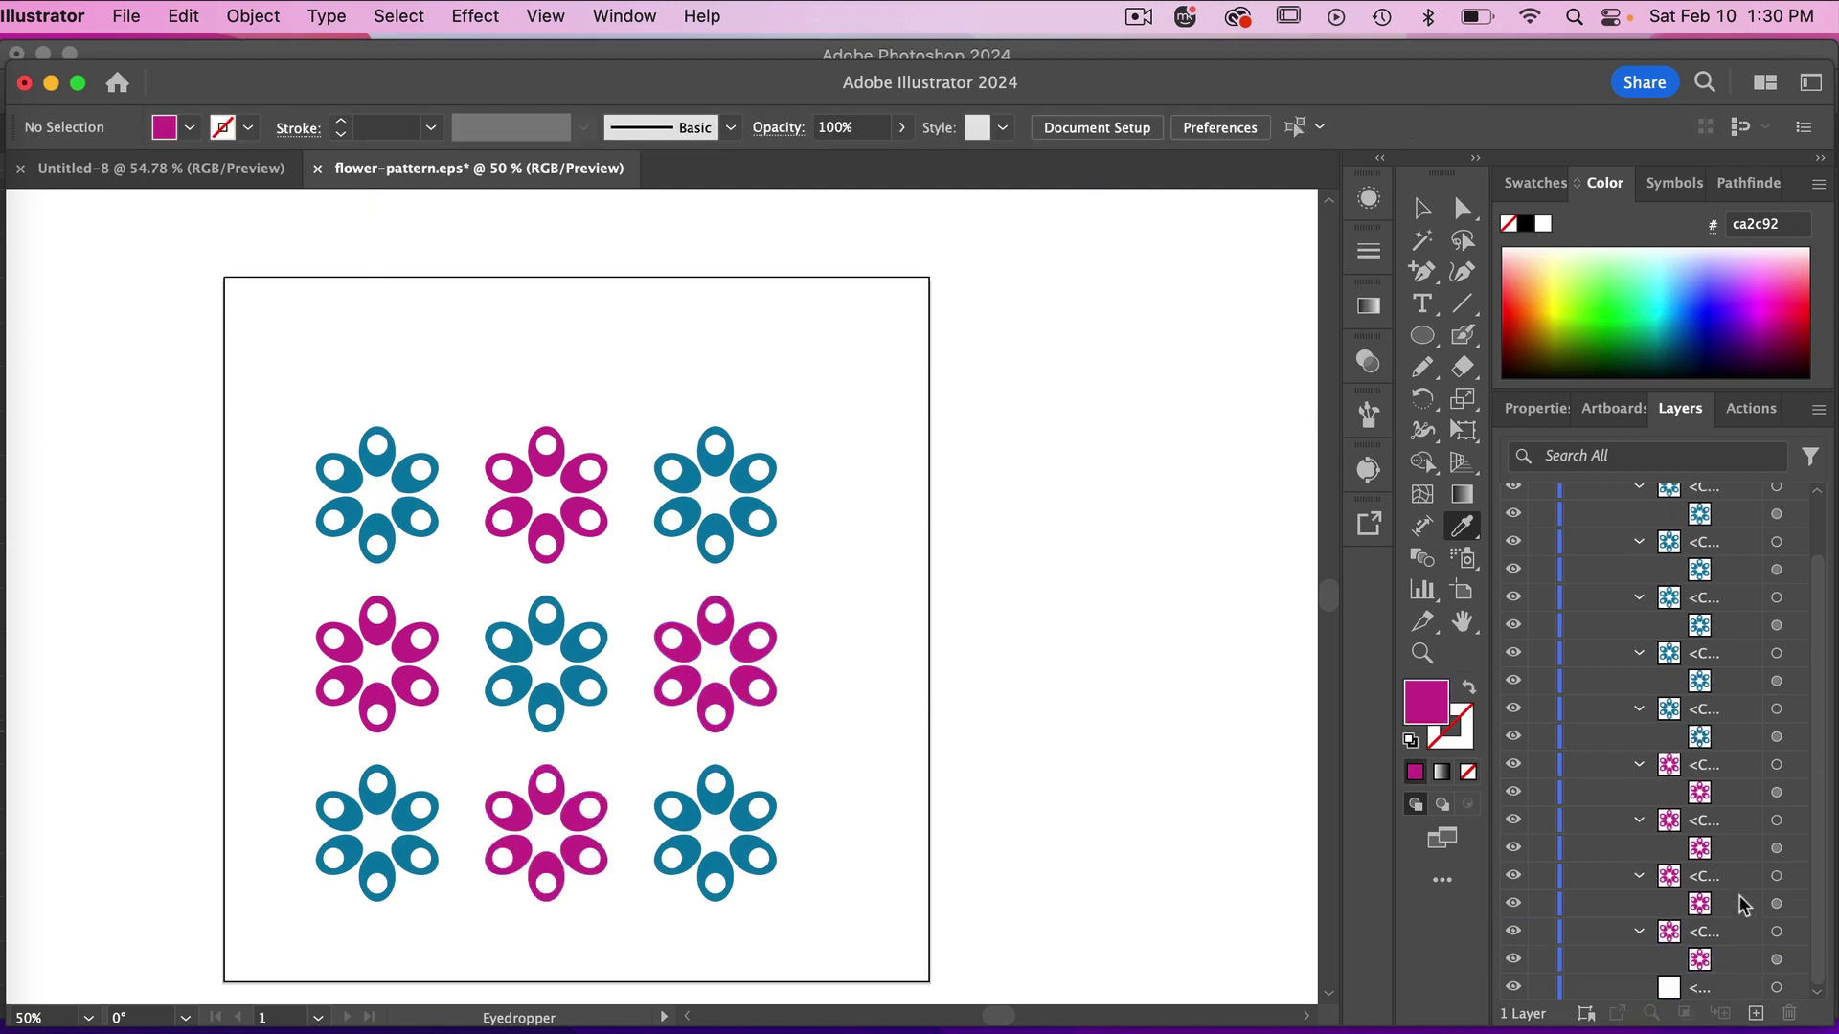
Step: Select the remaining background image layer and check its 288 × 288 px size in Properties
left_click(1777, 987)
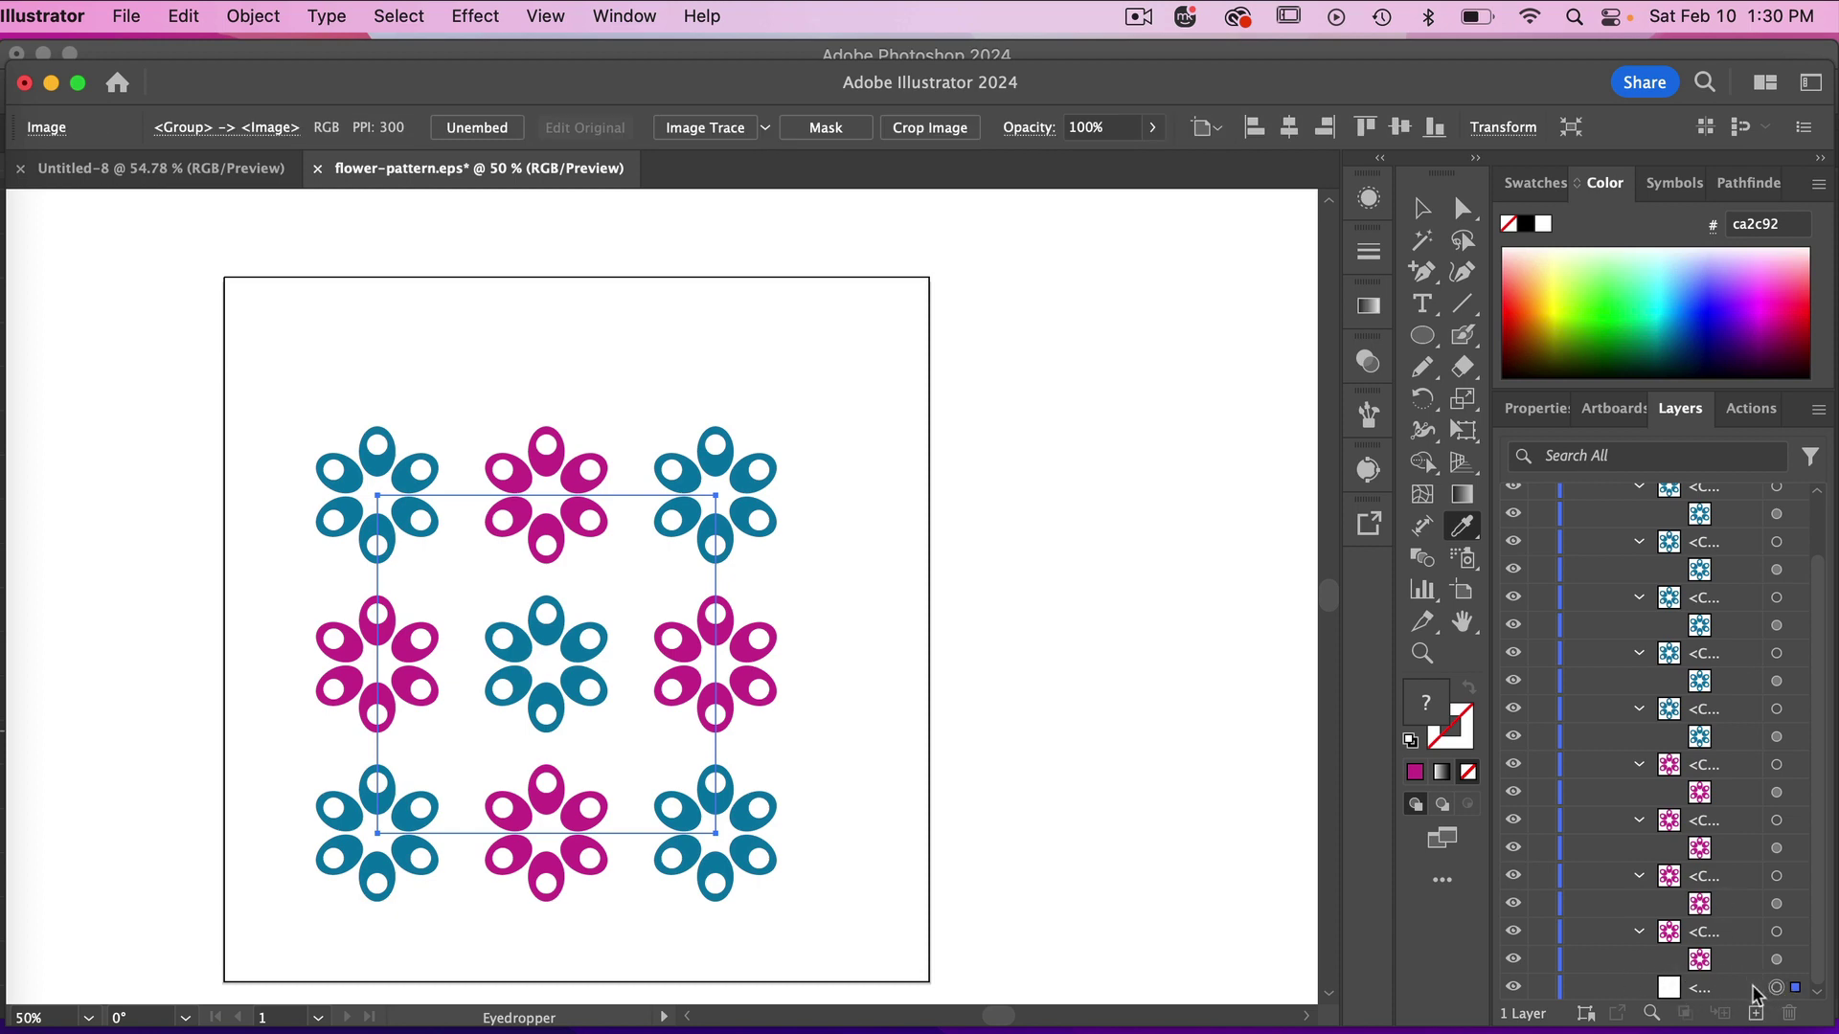
left_click(1752, 988)
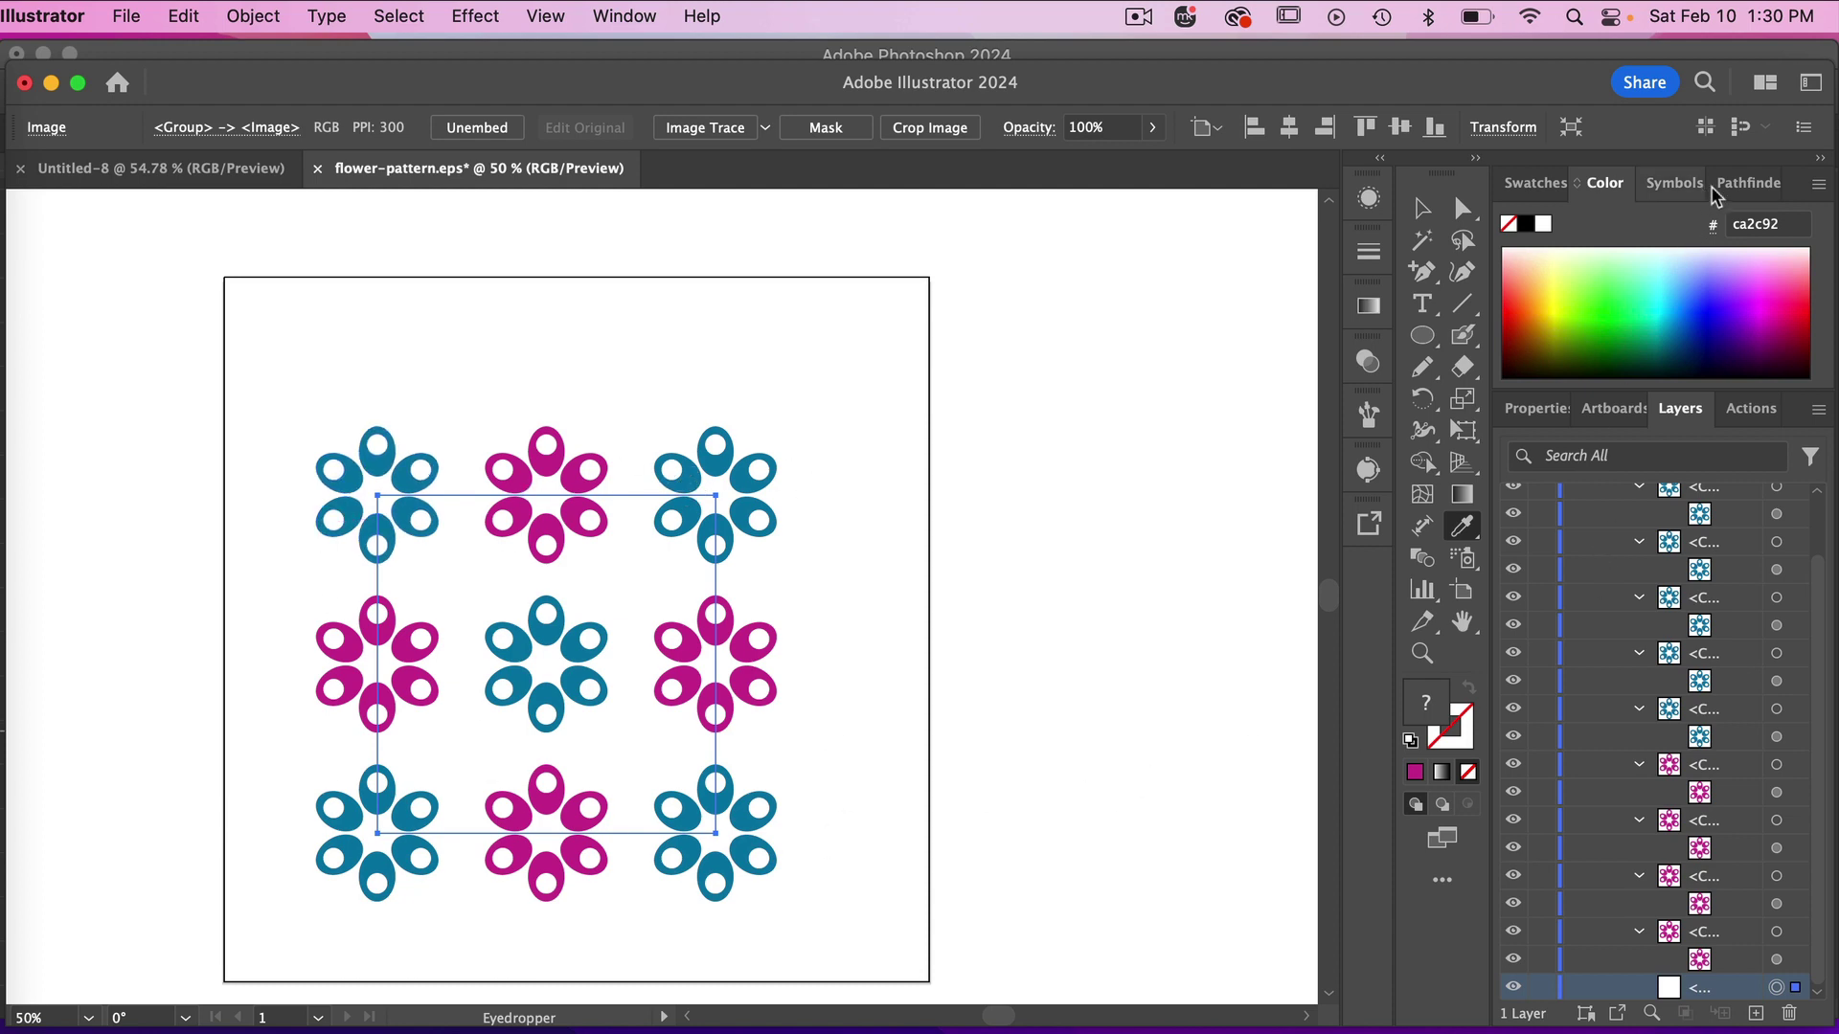
left_click(1529, 412)
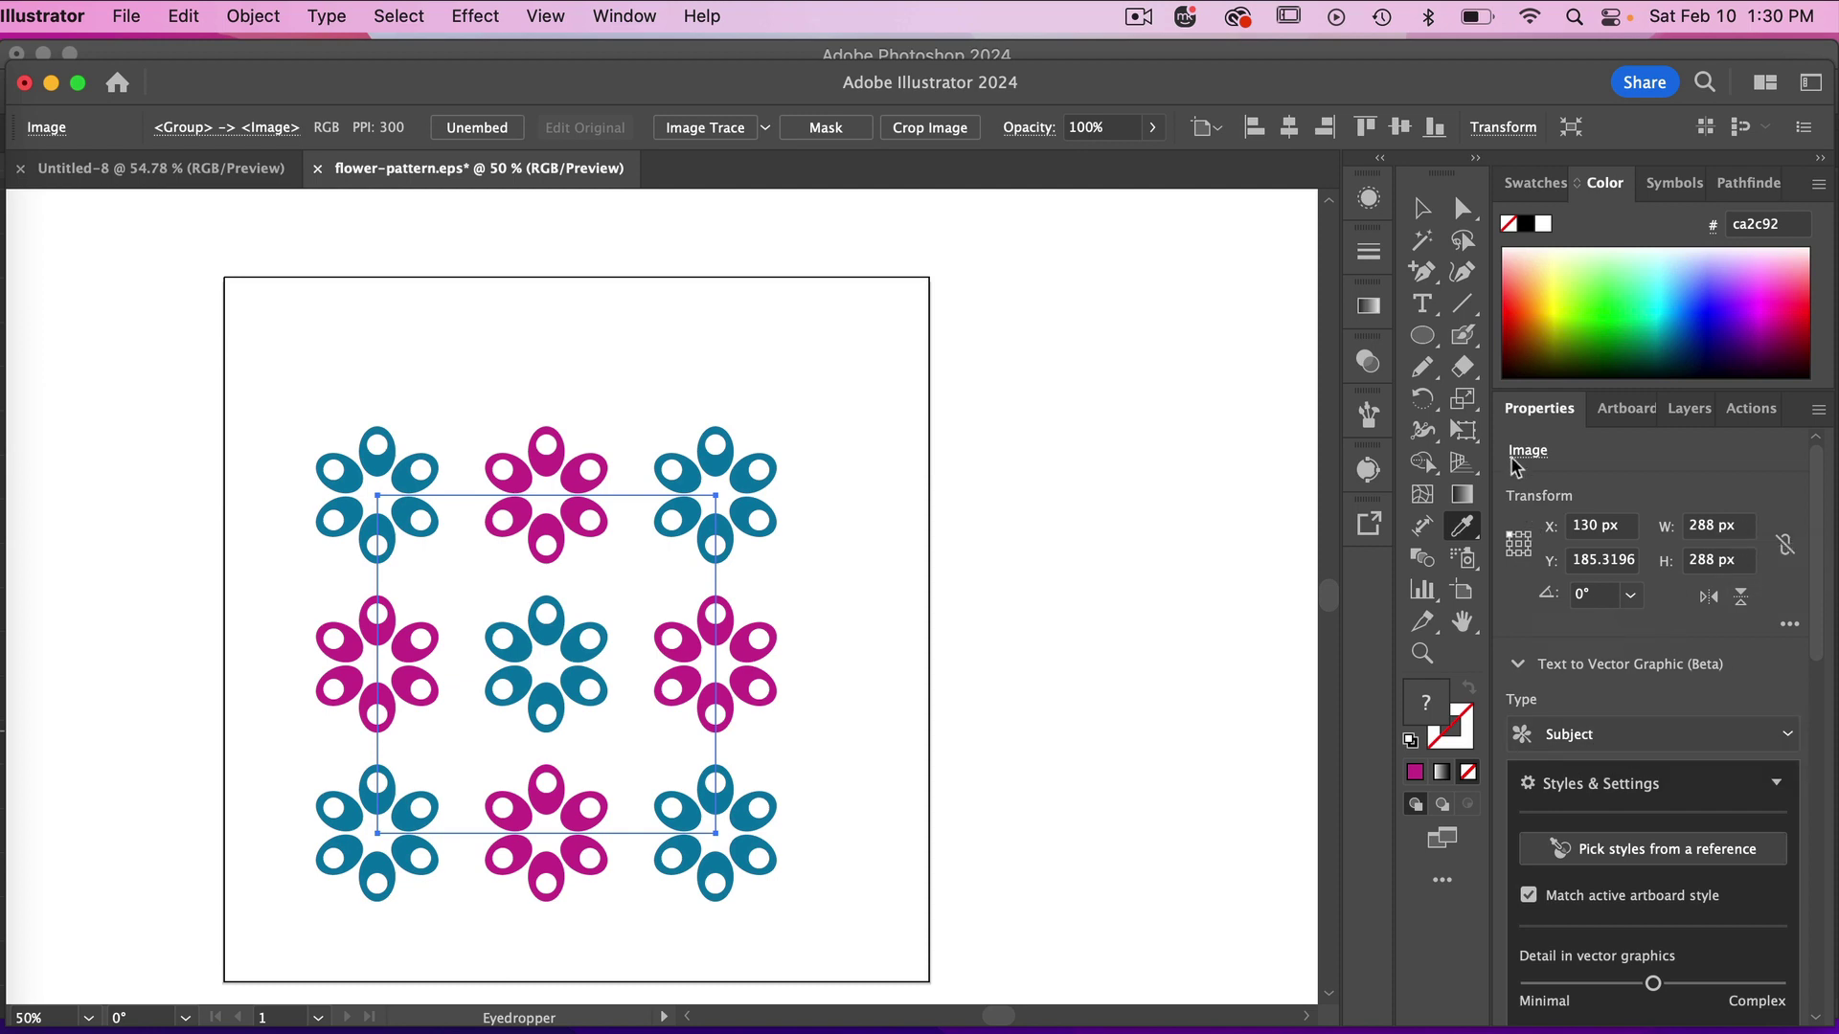
Step: Create a 288 px magenta square with the Rectangle tool
left_click(1424, 340)
left_click_drag(1424, 341, 1537, 330)
left_click(789, 575)
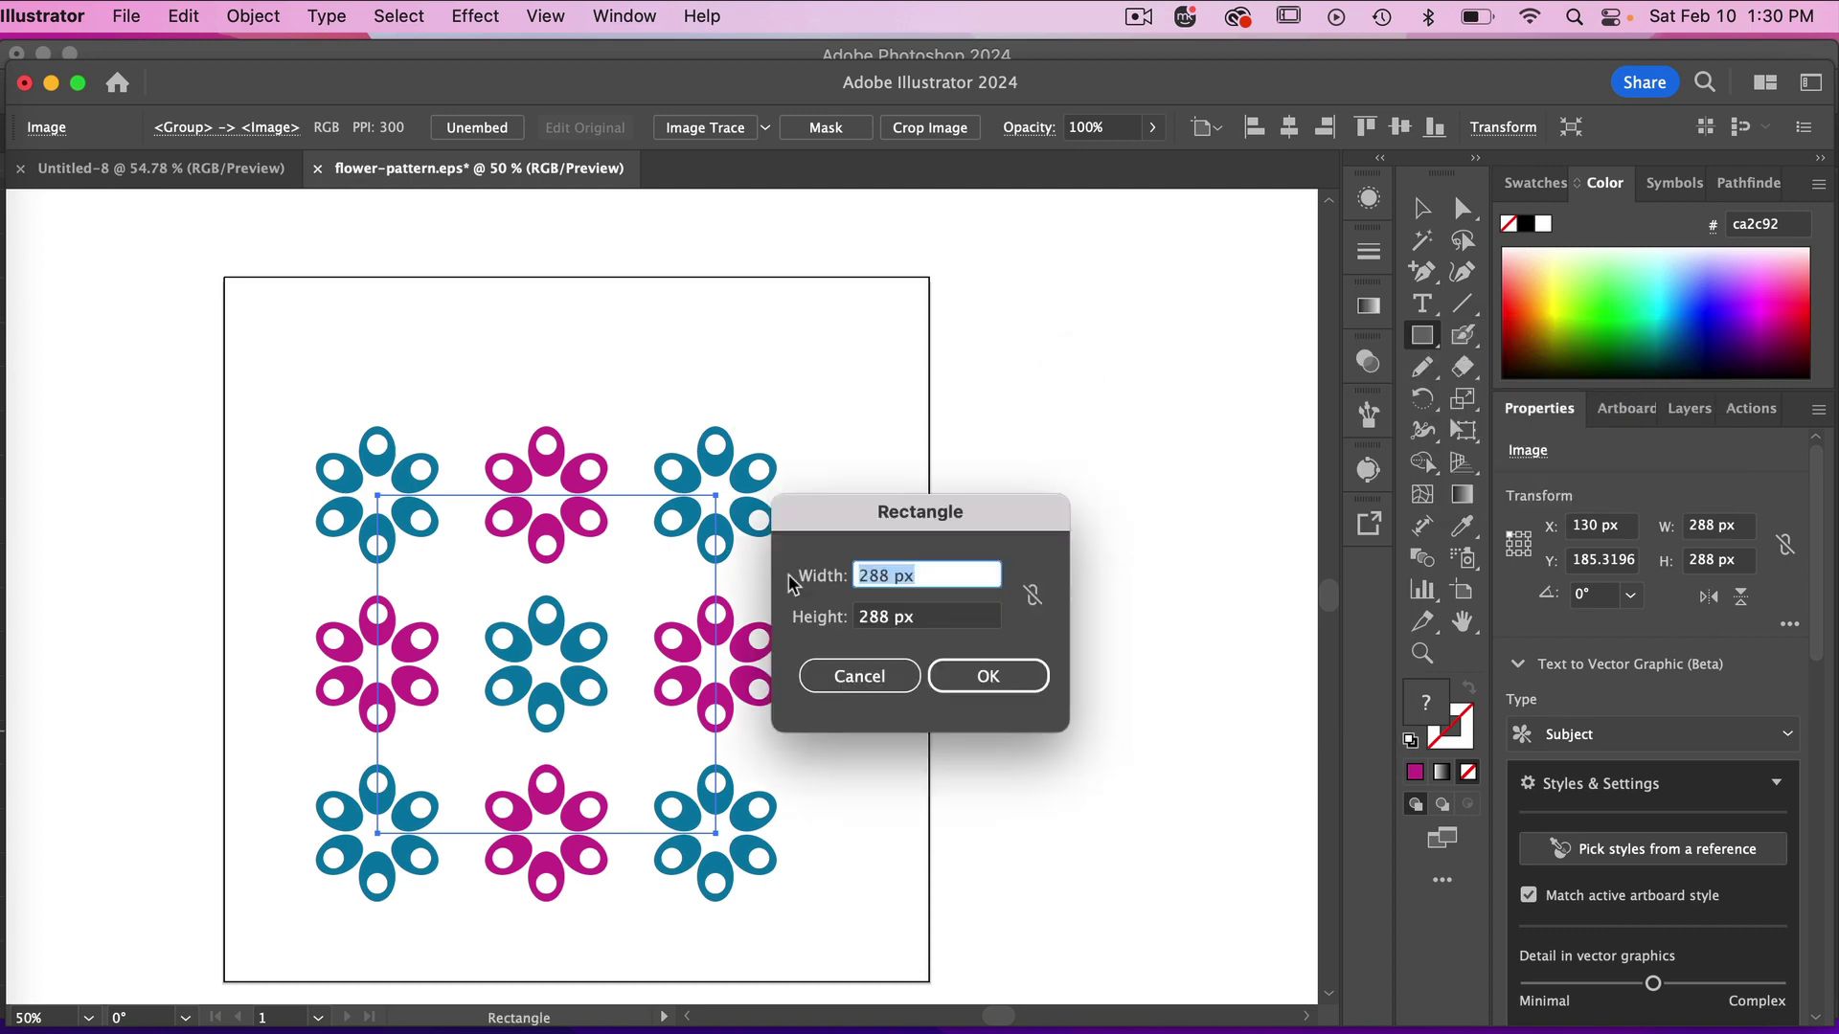
left_click(964, 674)
Step: Select the square and flowers together and centre them horizontally and vertically
key("v")
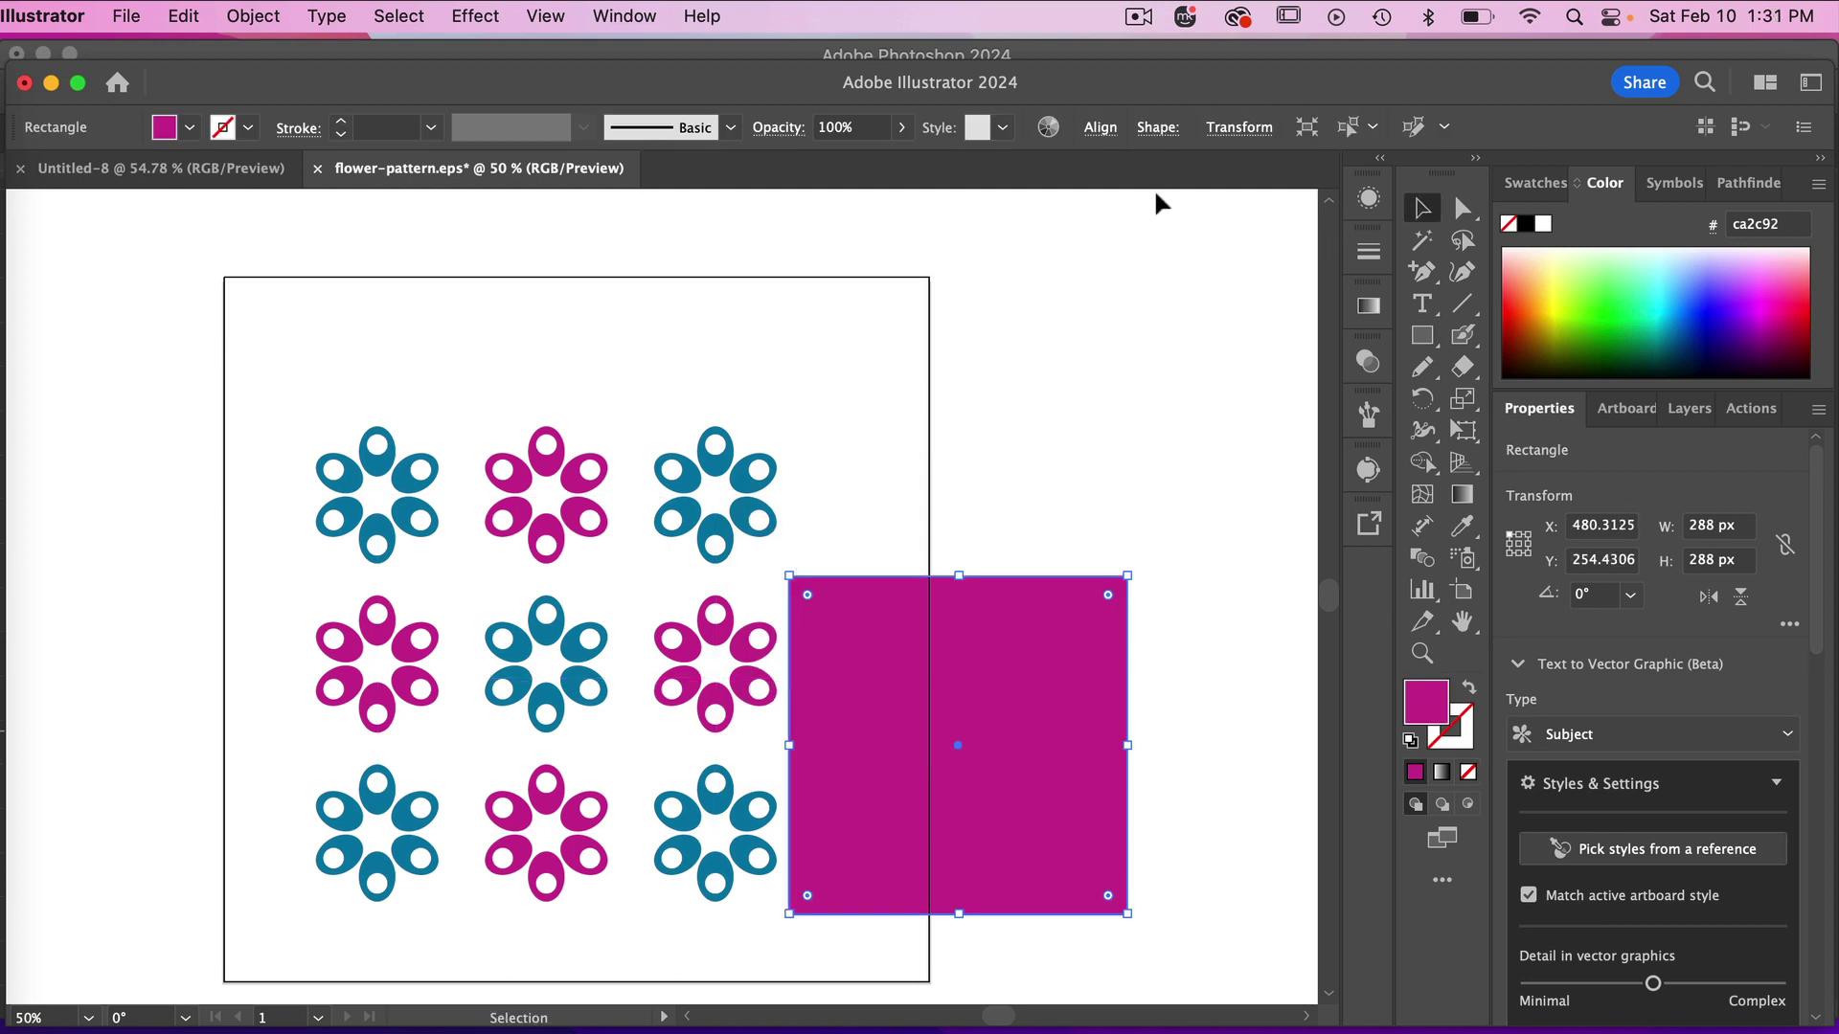
left_click_drag(257, 361, 1203, 950)
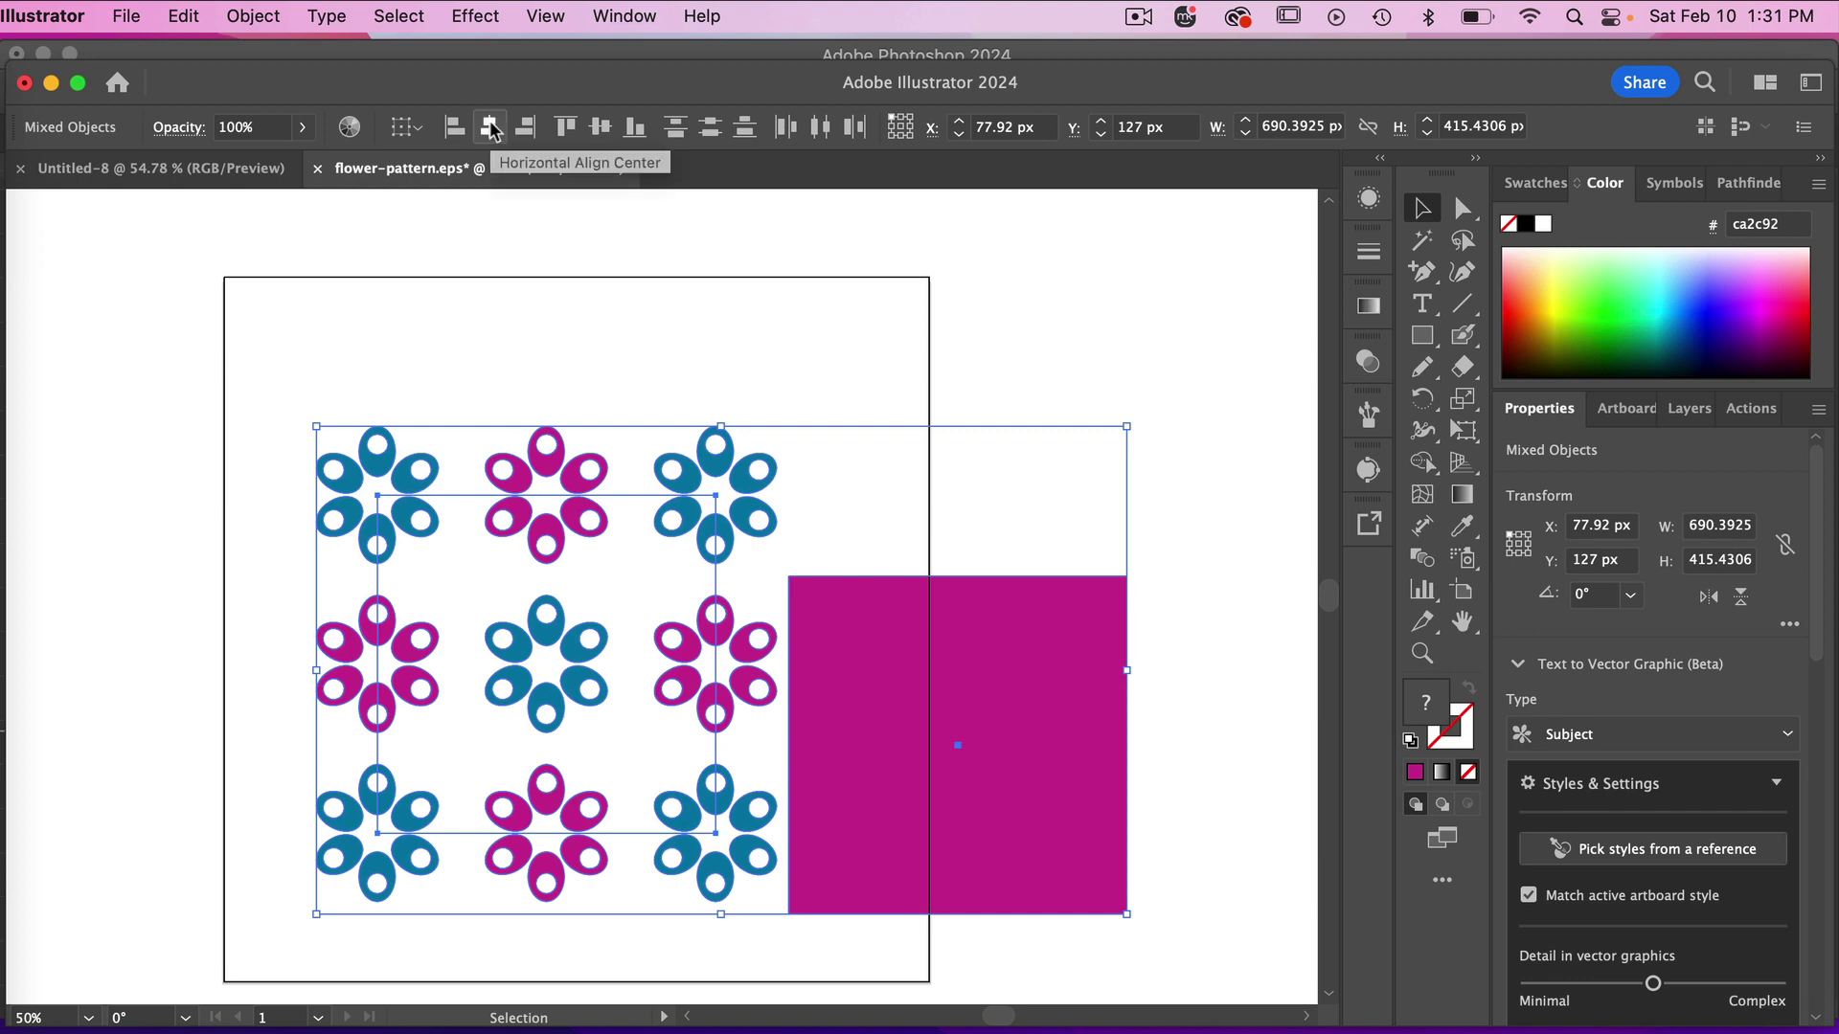
left_click(489, 126)
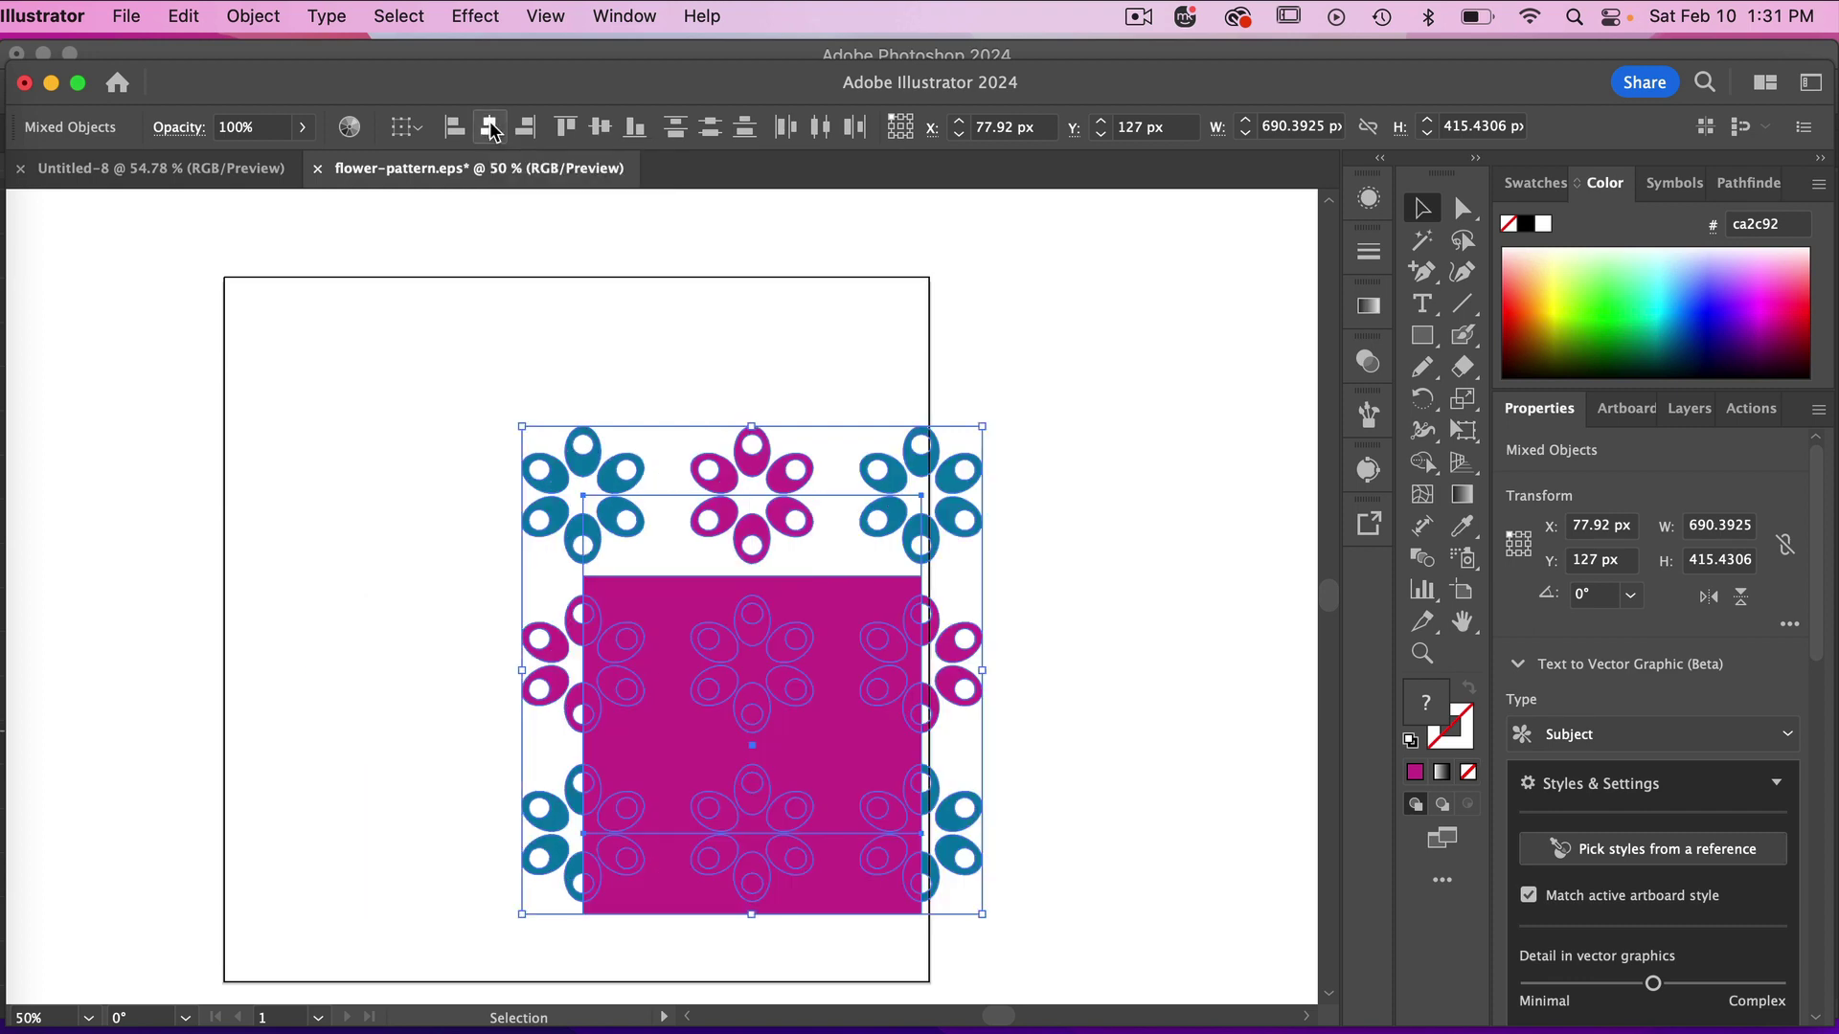
left_click(601, 127)
Step: Send the magenta square to the back and select the white background image
left_click(1688, 408)
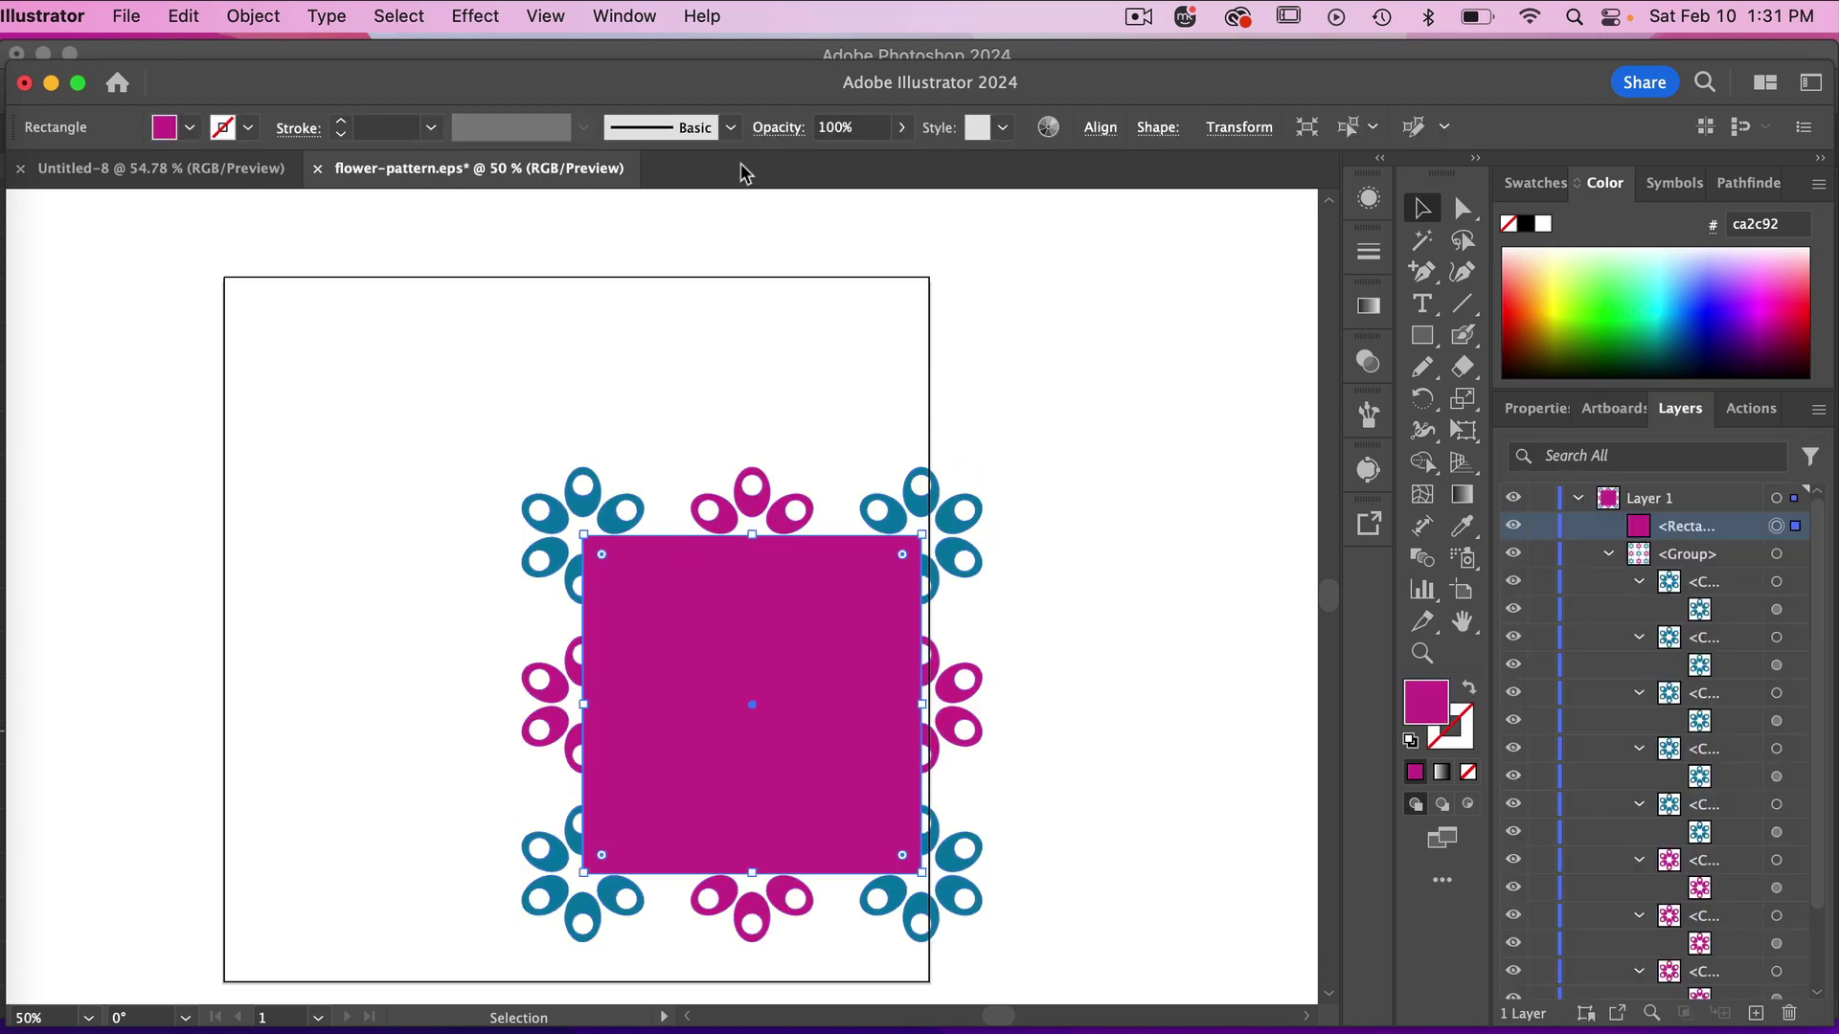
left_click(254, 16)
mouse_move(273, 83)
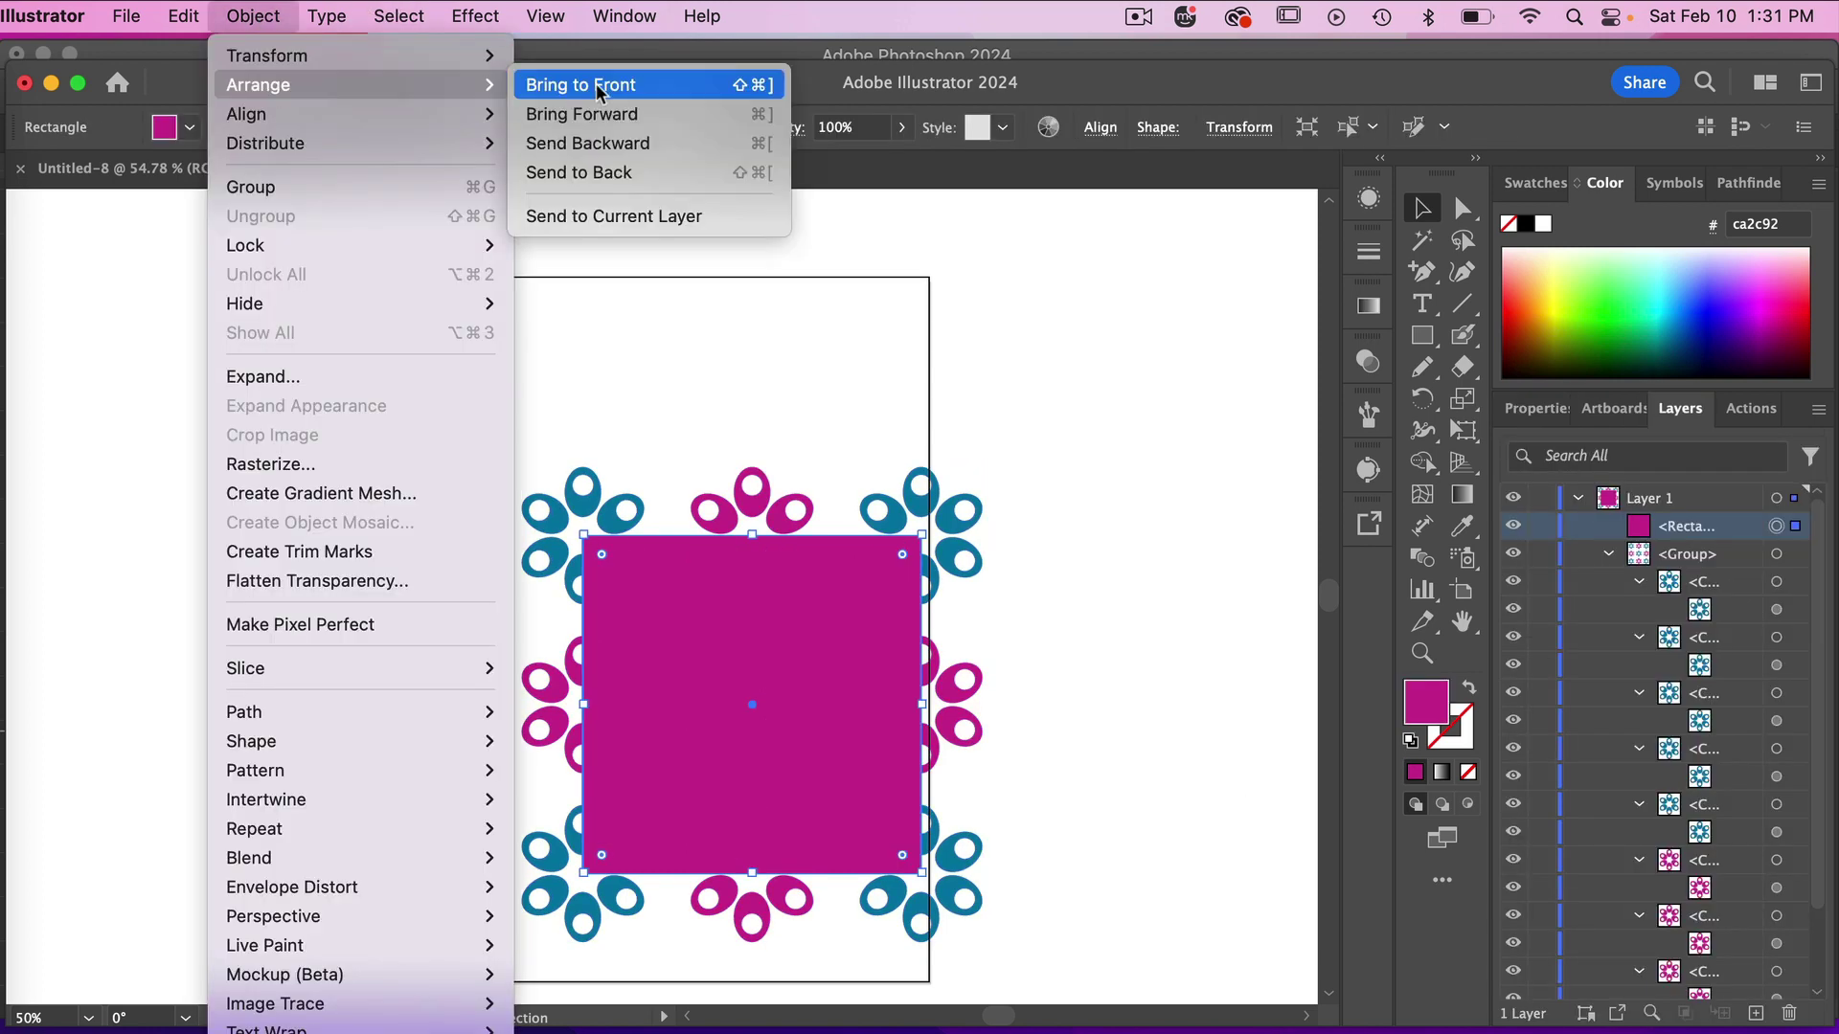
left_click(605, 173)
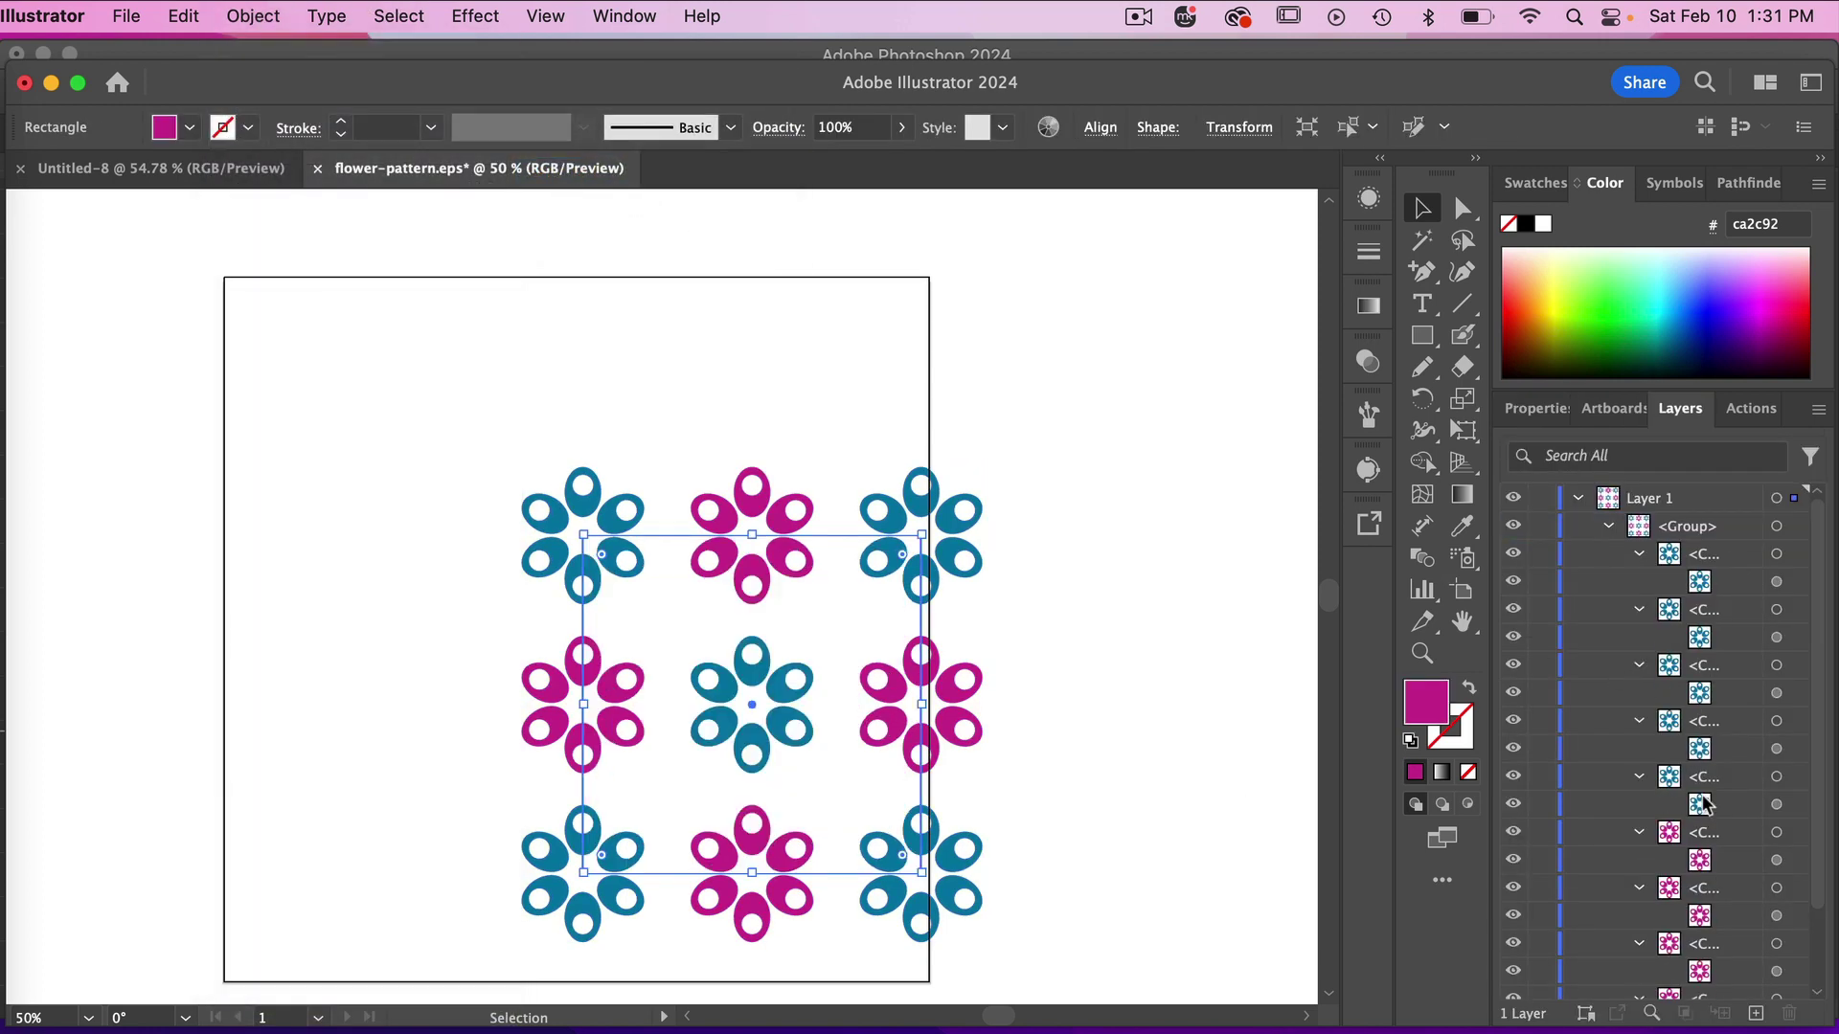
scroll(1703, 803, "down", 3)
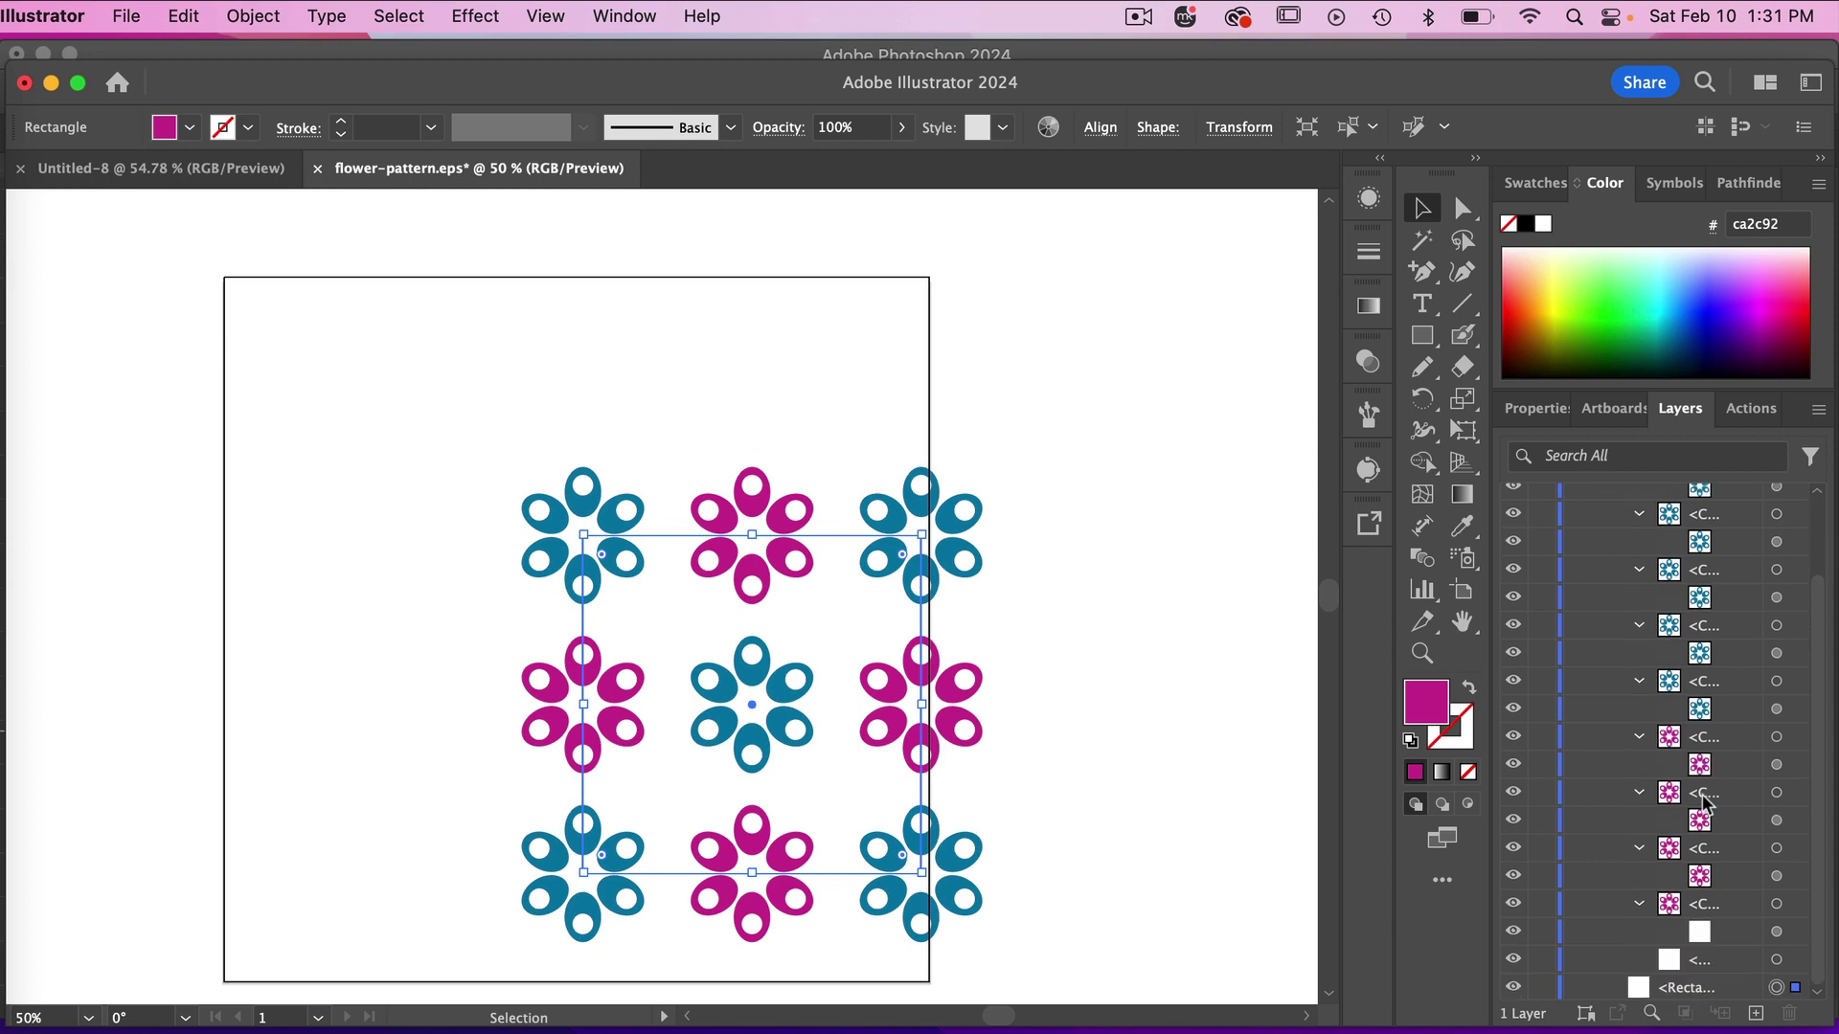
left_click(1776, 959)
Step: Delete the white background image and set the square's fill to None
left_click(1787, 1012)
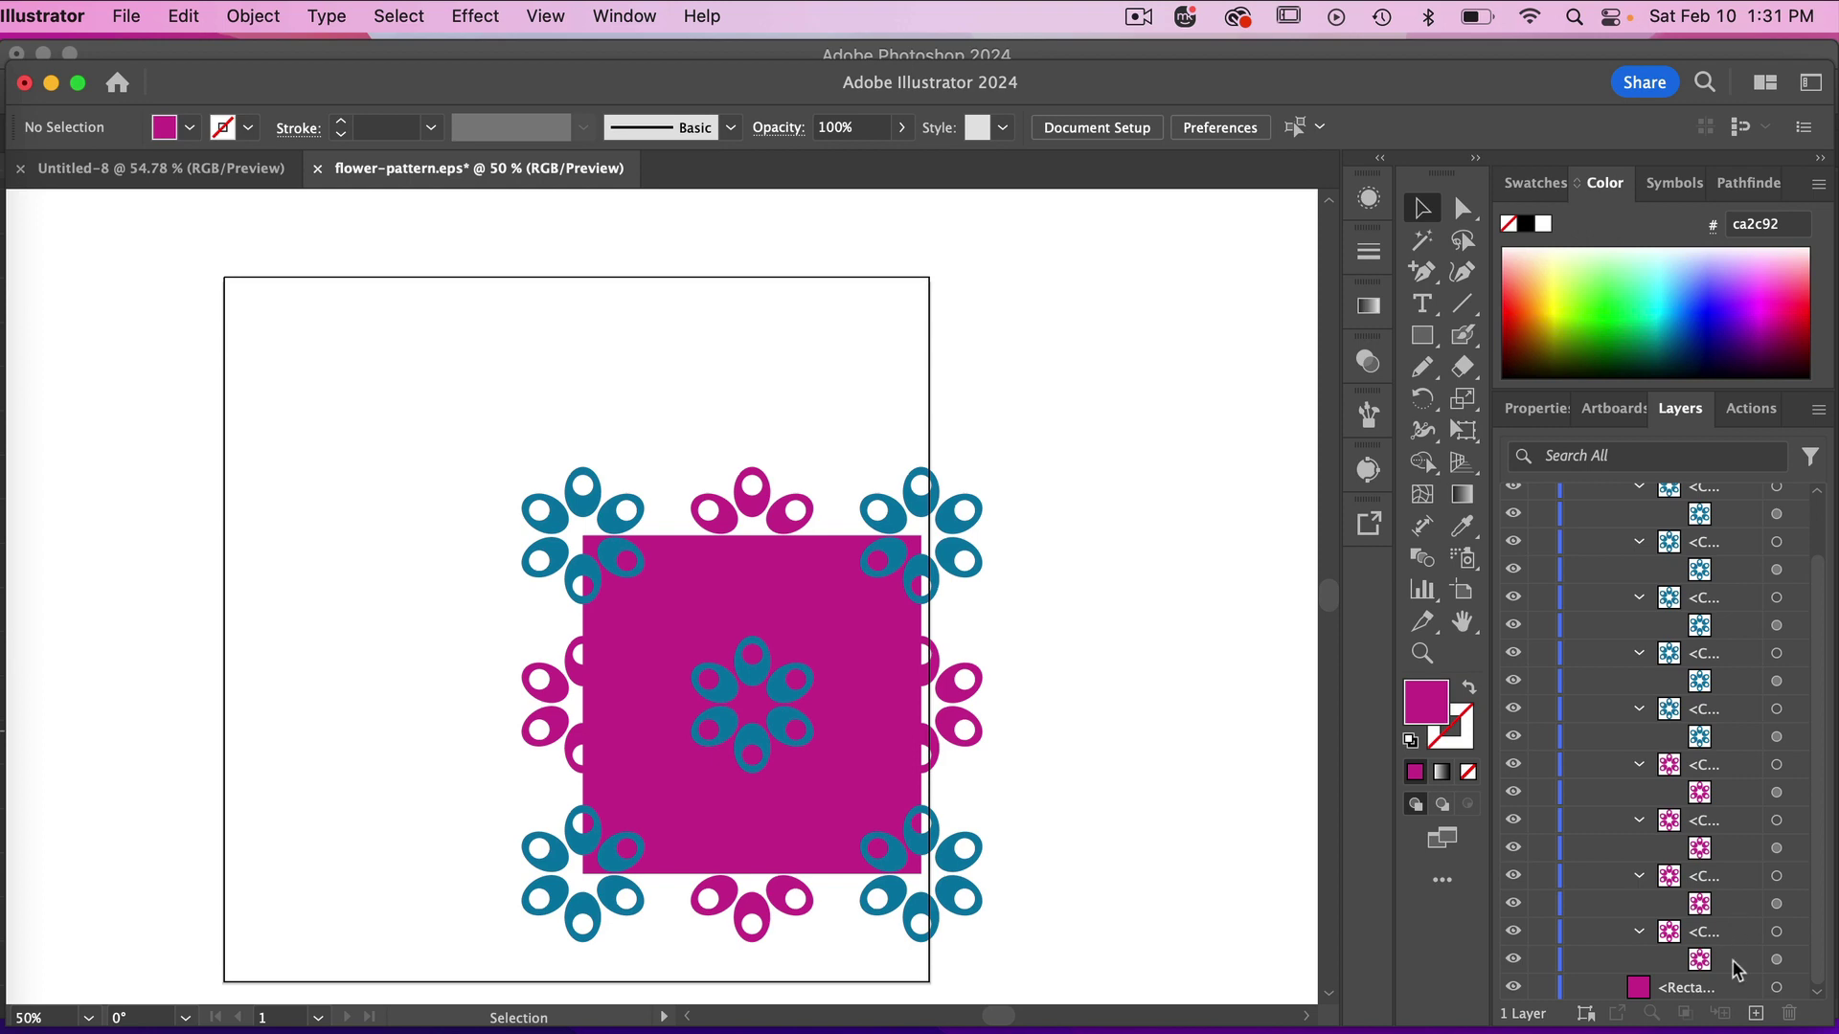
left_click(1777, 988)
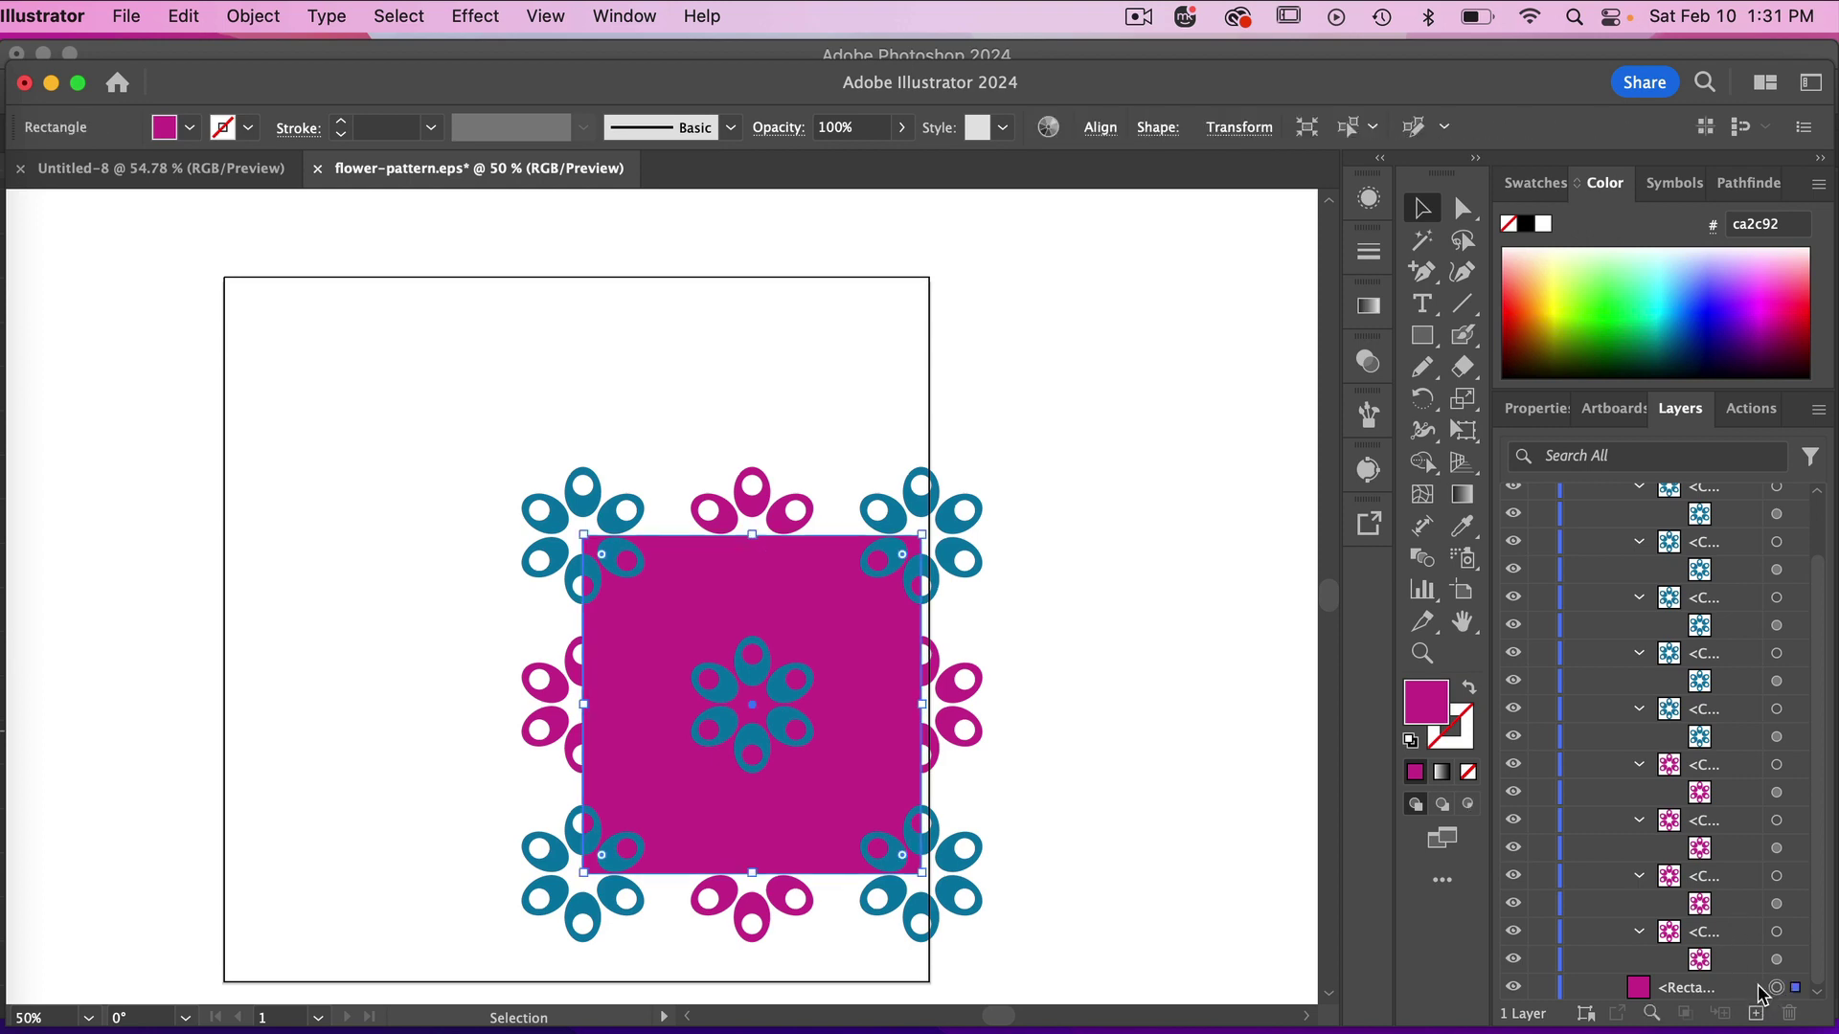
left_click(1468, 772)
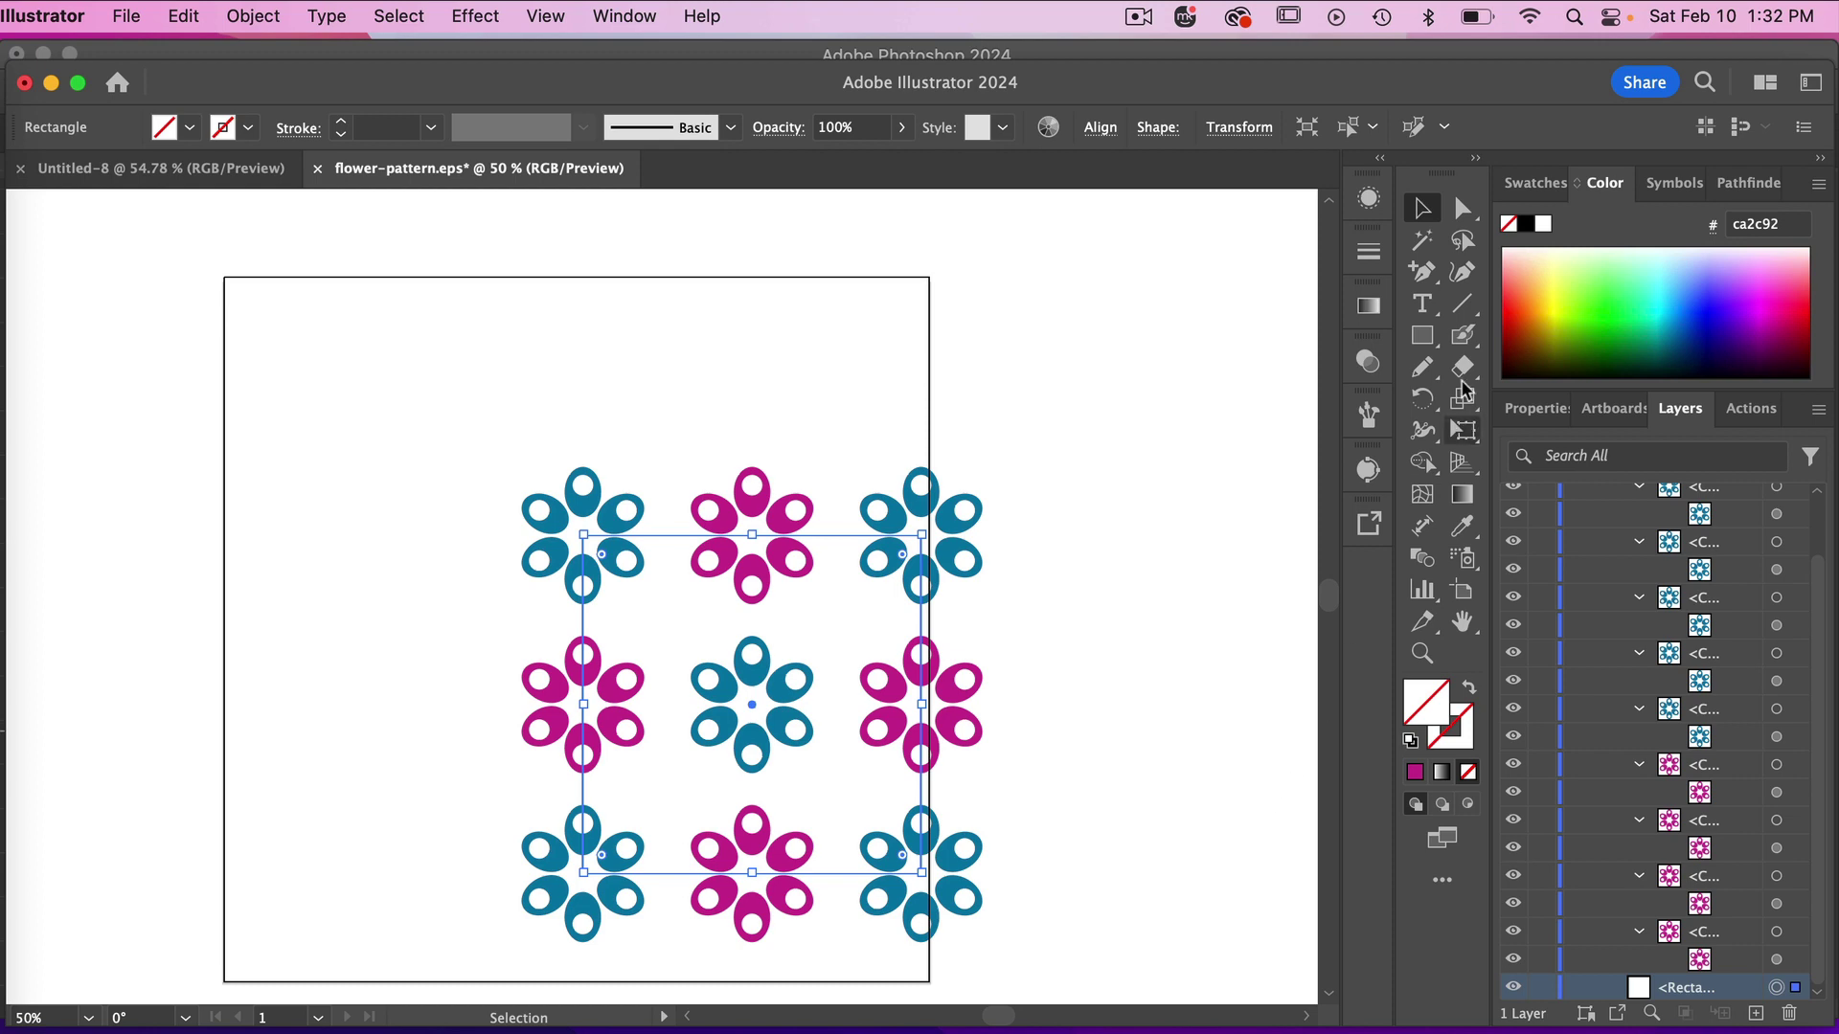
Step: Drag the whole flower tile into the Swatches panel as a pattern swatch, then zoom out
left_click(1535, 182)
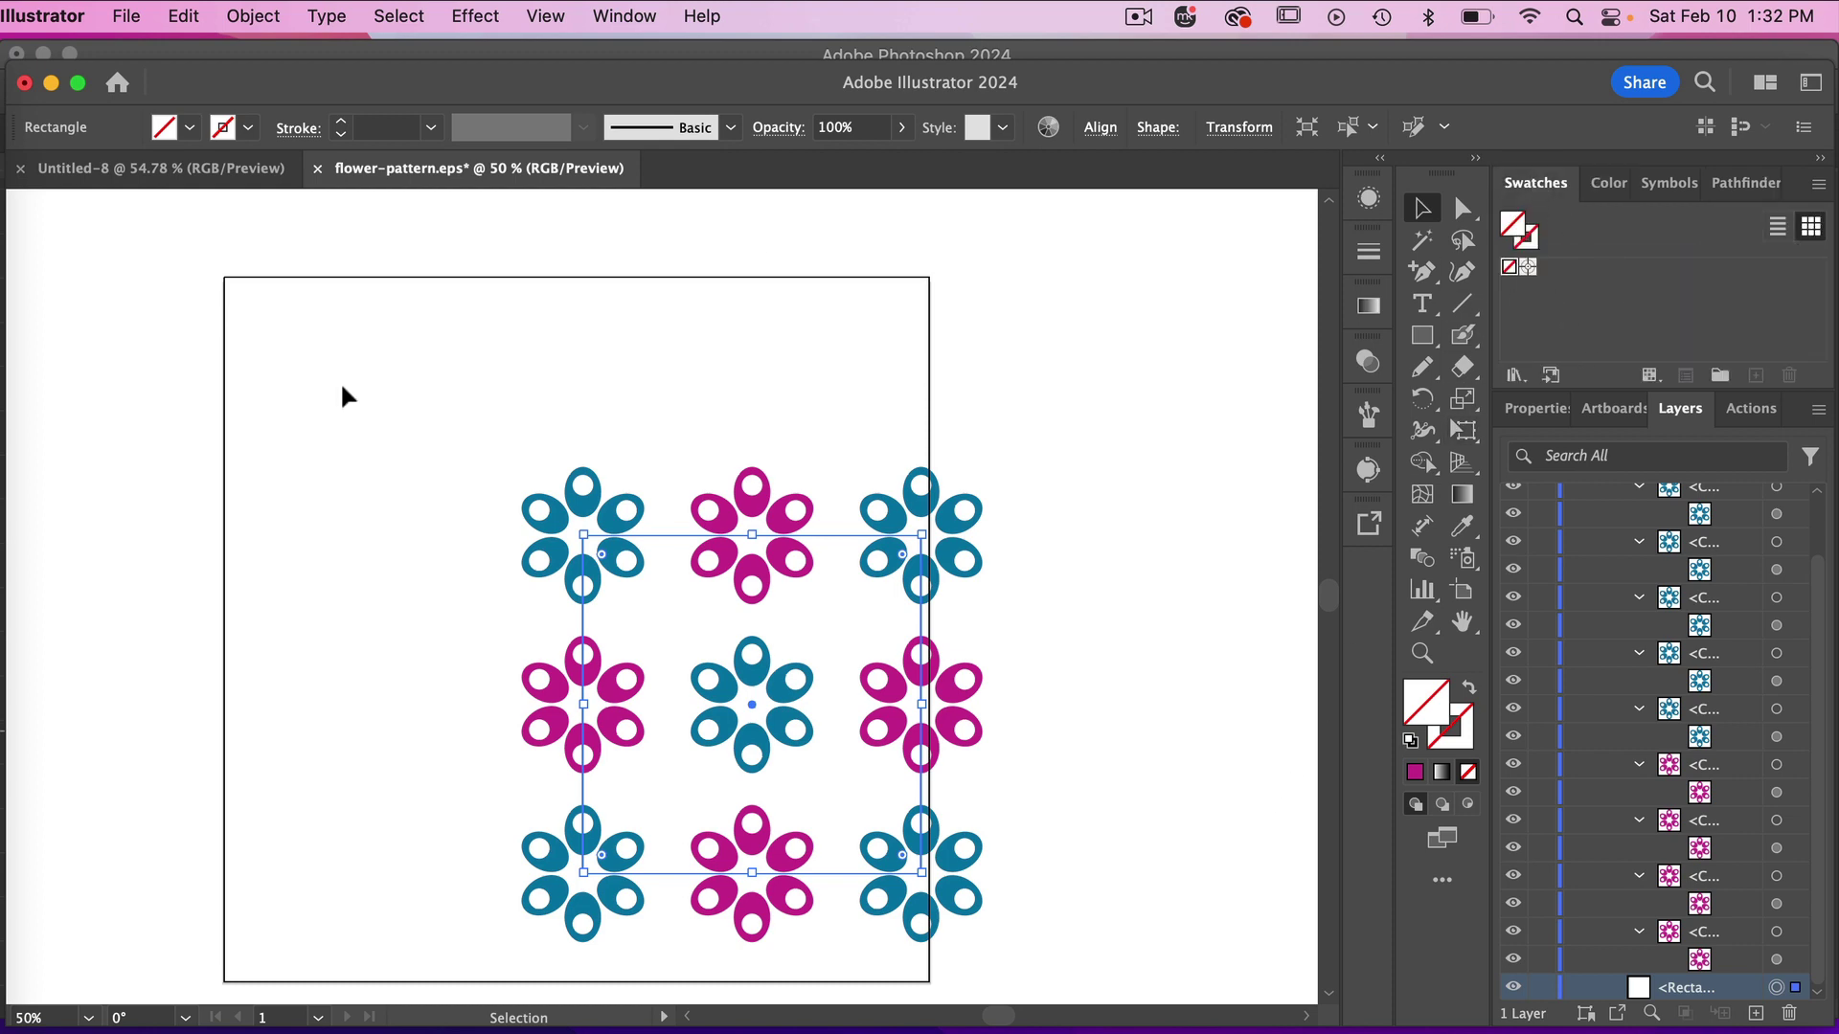
left_click_drag(372, 400, 1106, 991)
left_click_drag(918, 714, 1590, 287)
scroll(1002, 578, "right", 3)
scroll(1002, 579, "down", 2)
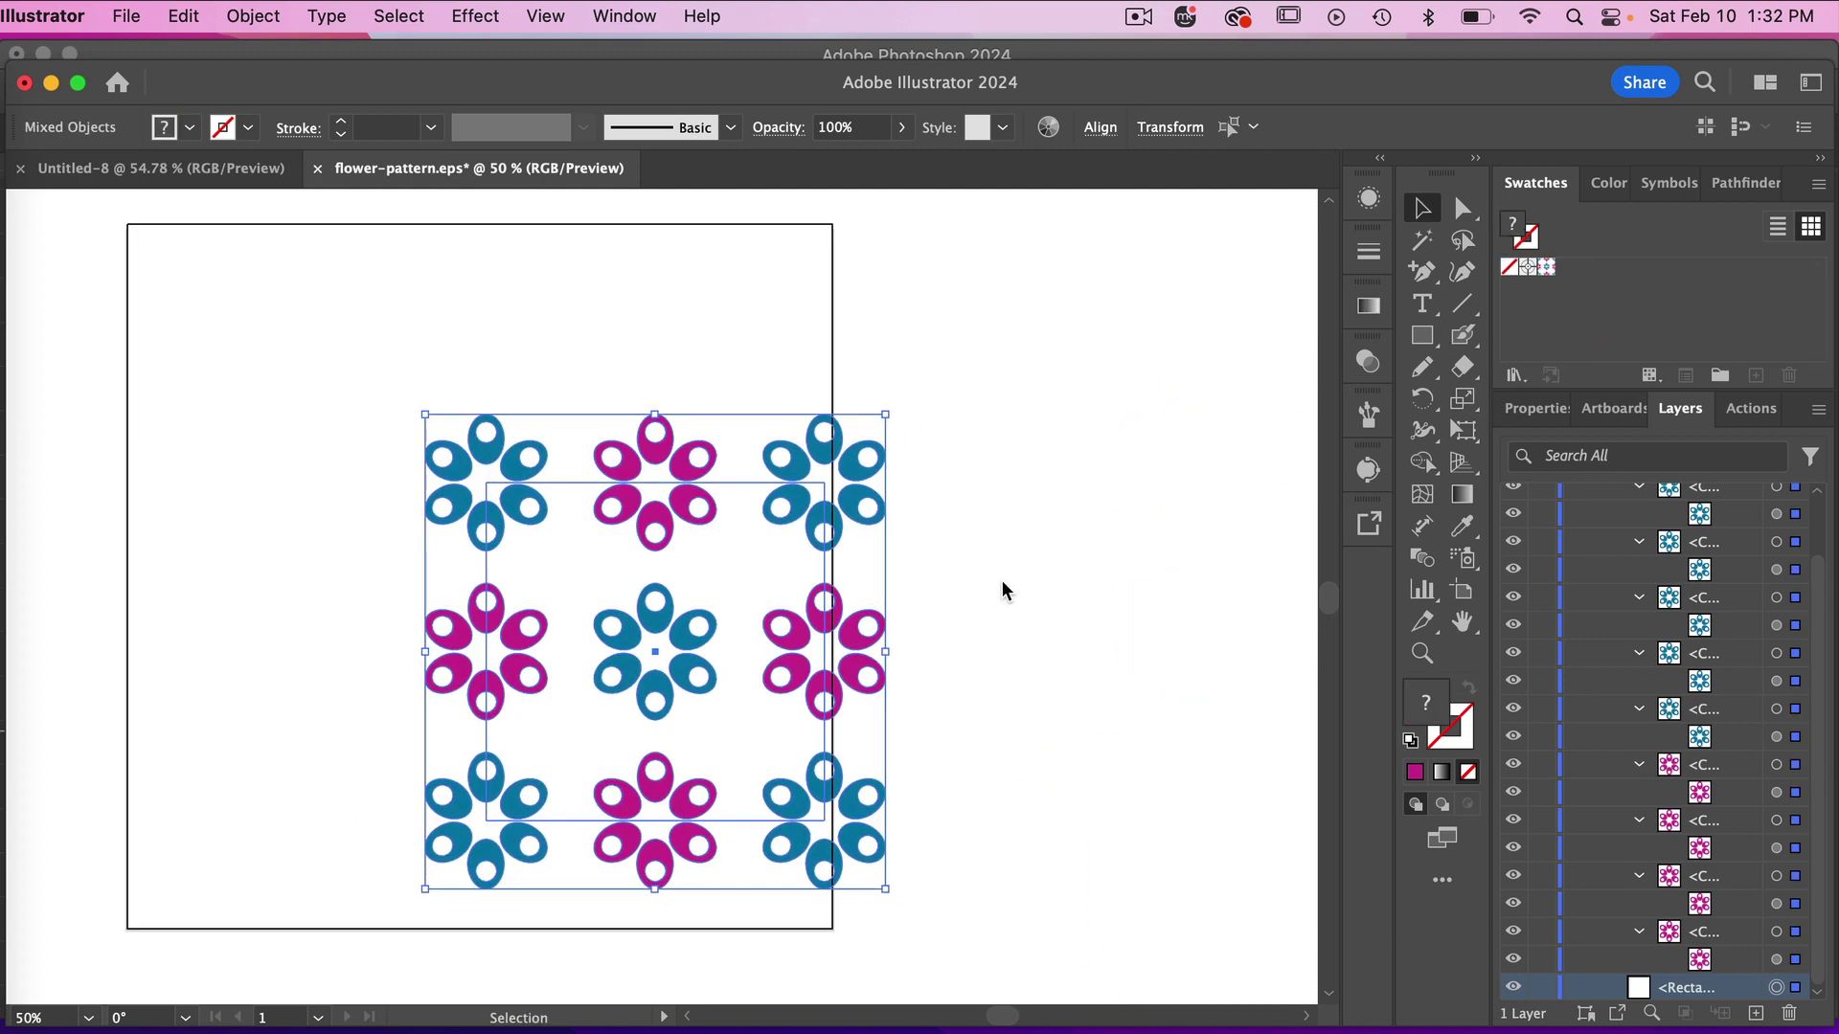
key("super+minus")
key("super+minus")
key("super+minus")
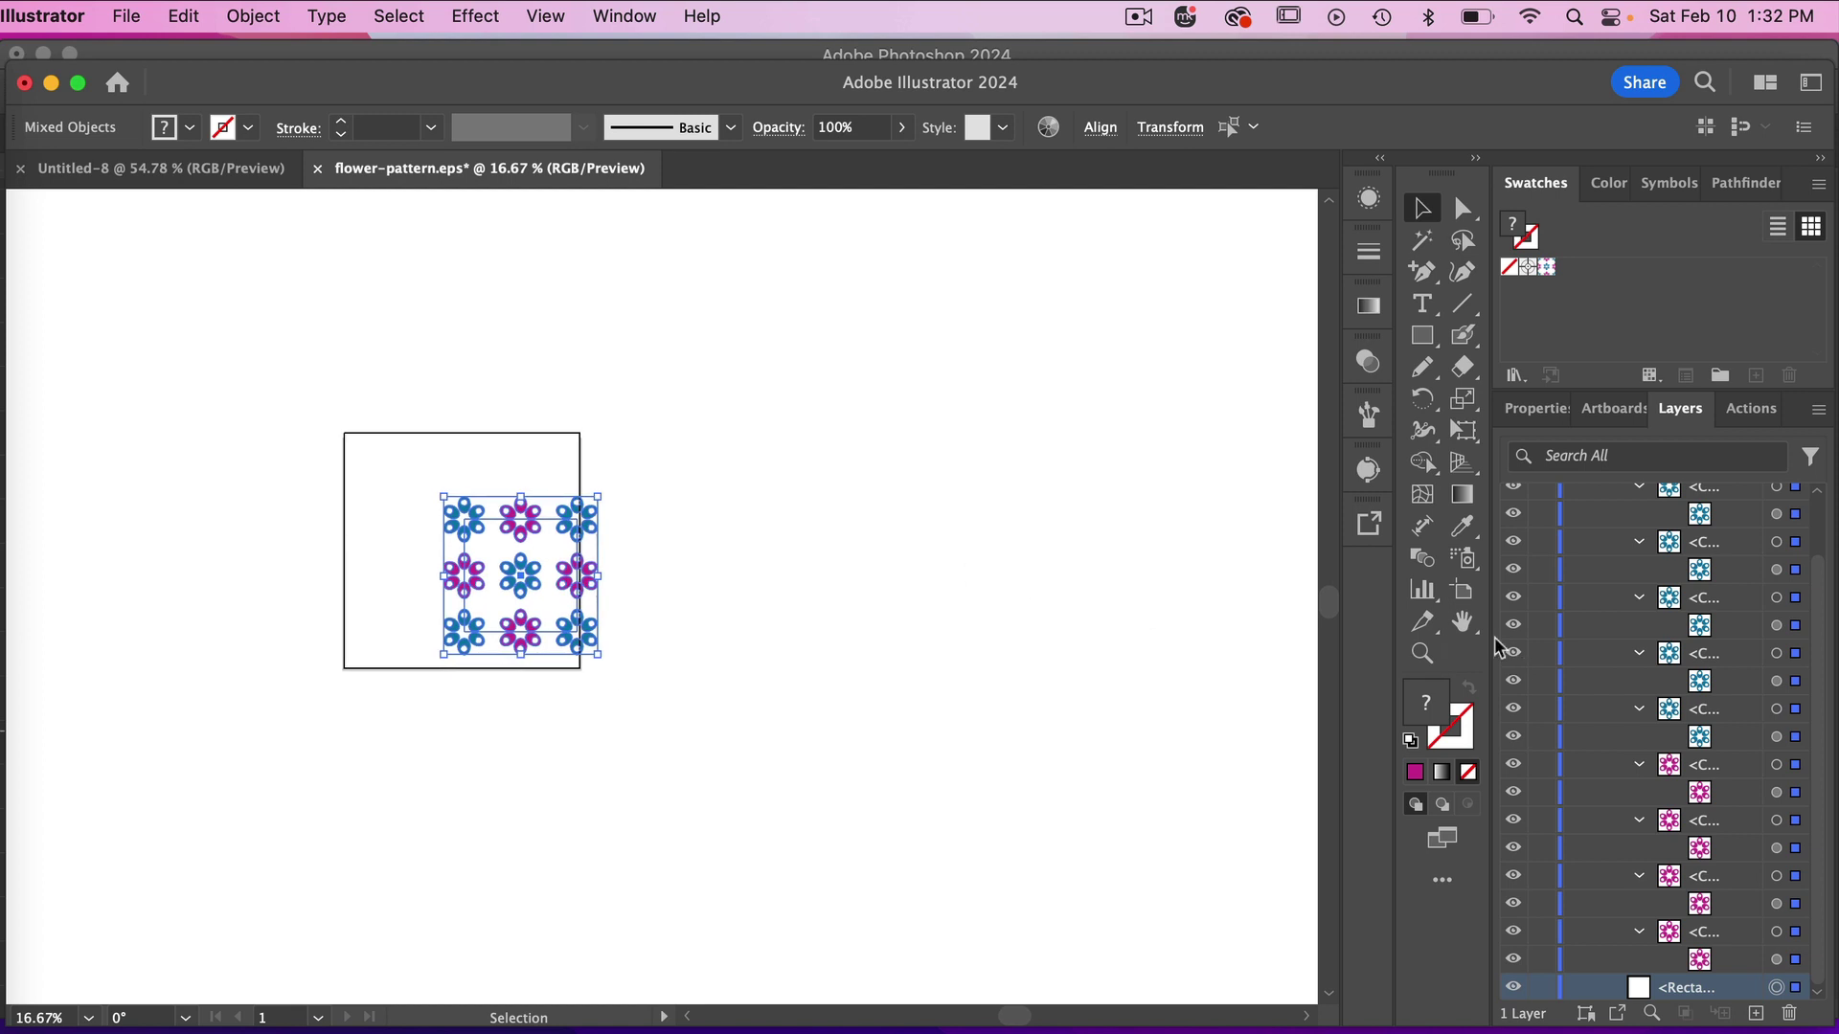
Step: Draw a large test ellipse beside the artboard and fill it with the flower pattern
left_click(1422, 335)
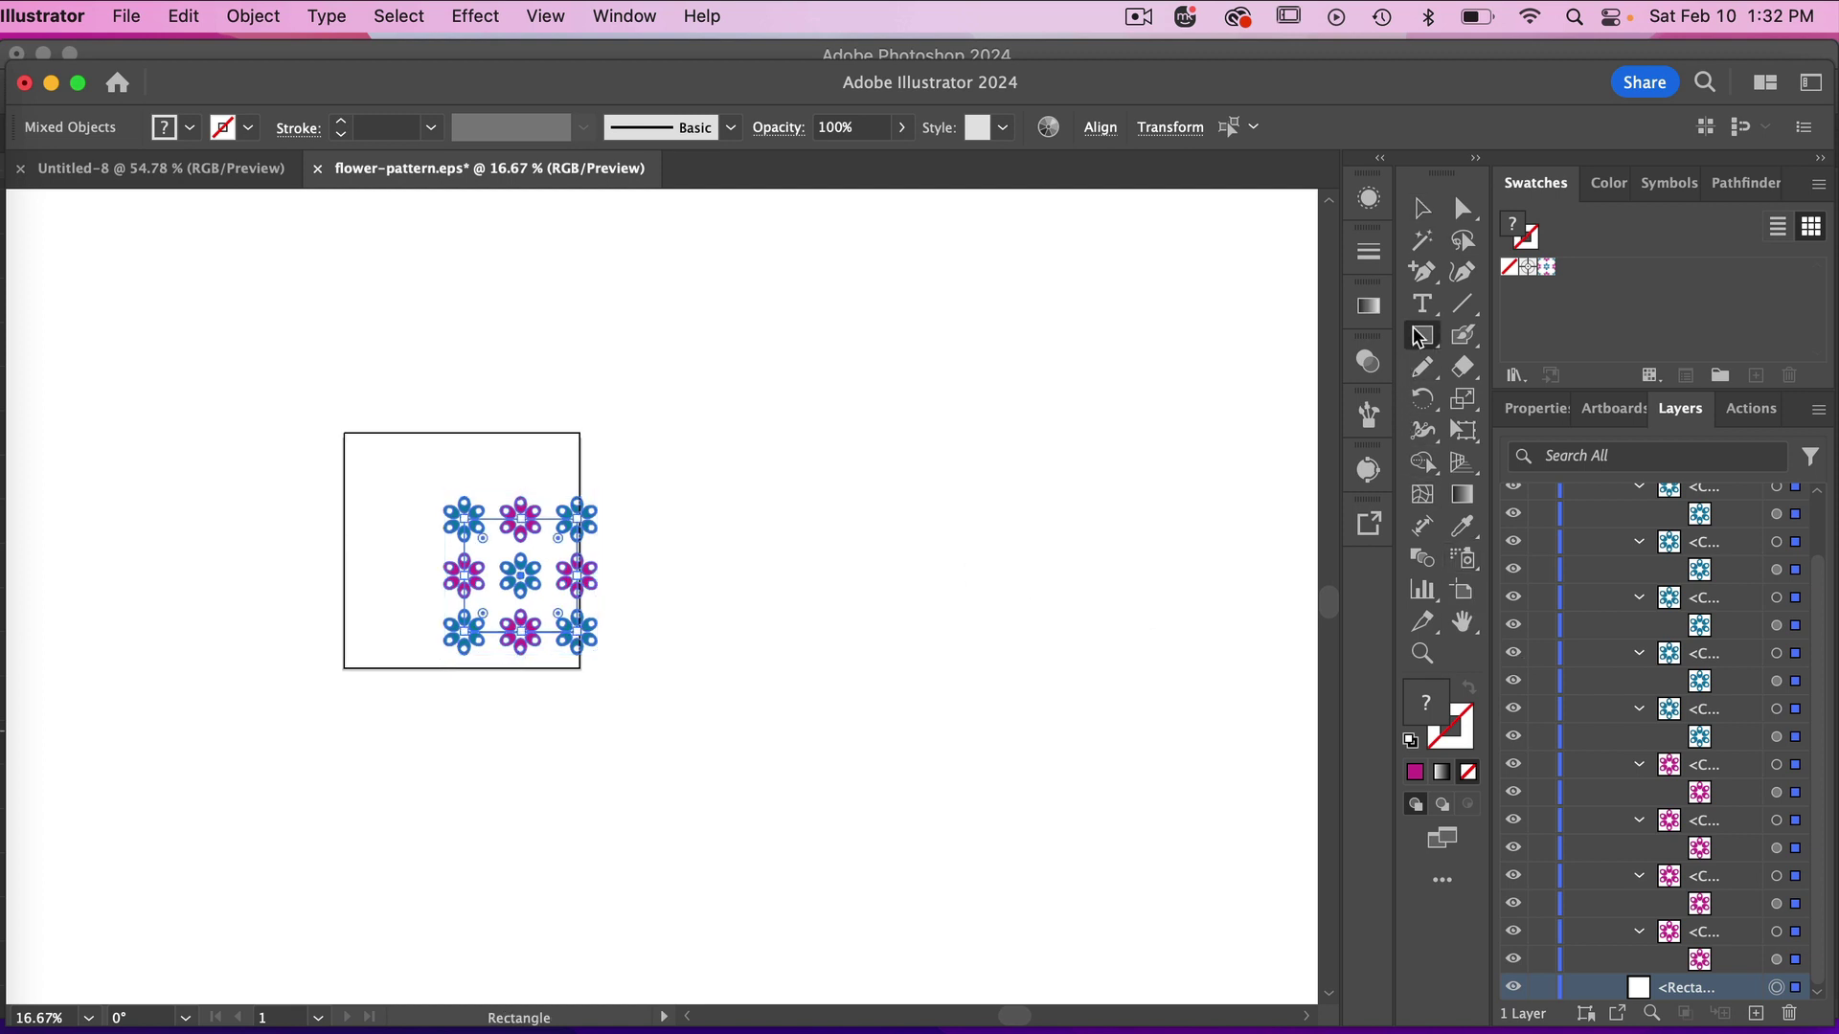
left_click_drag(1418, 337, 1548, 402)
left_click_drag(706, 358, 1202, 825)
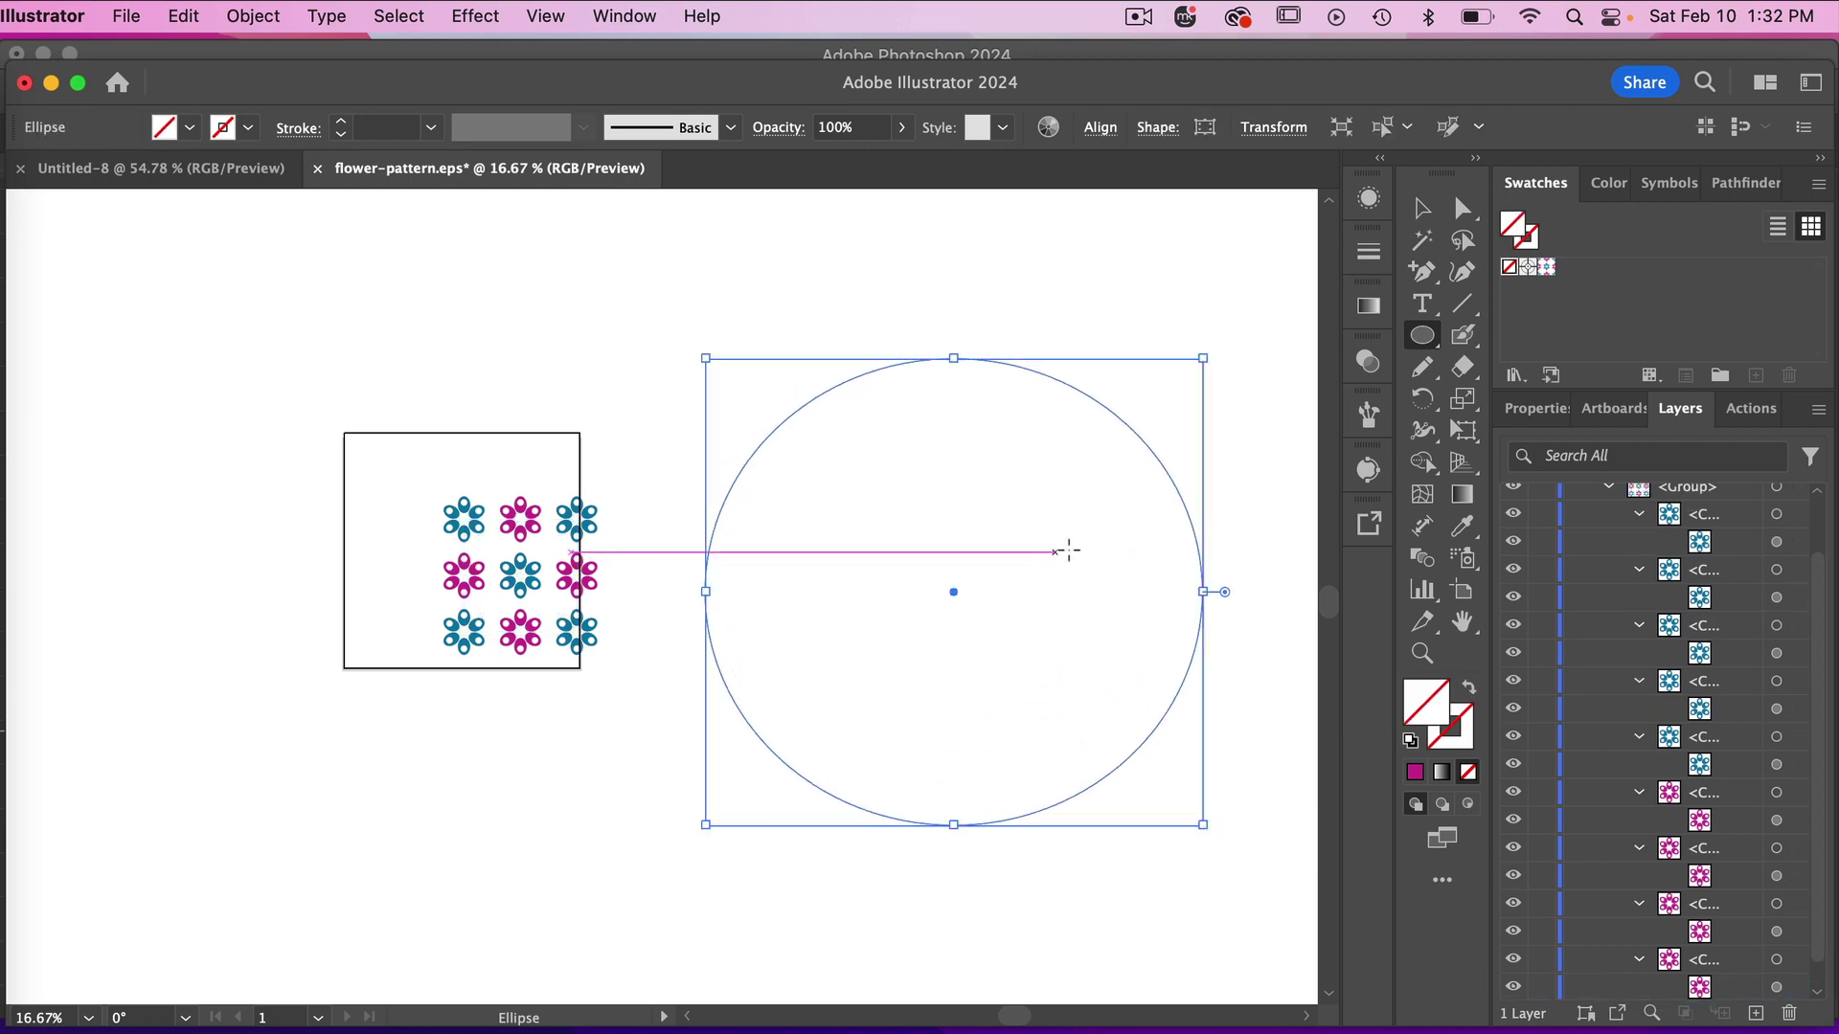
left_click(1544, 275)
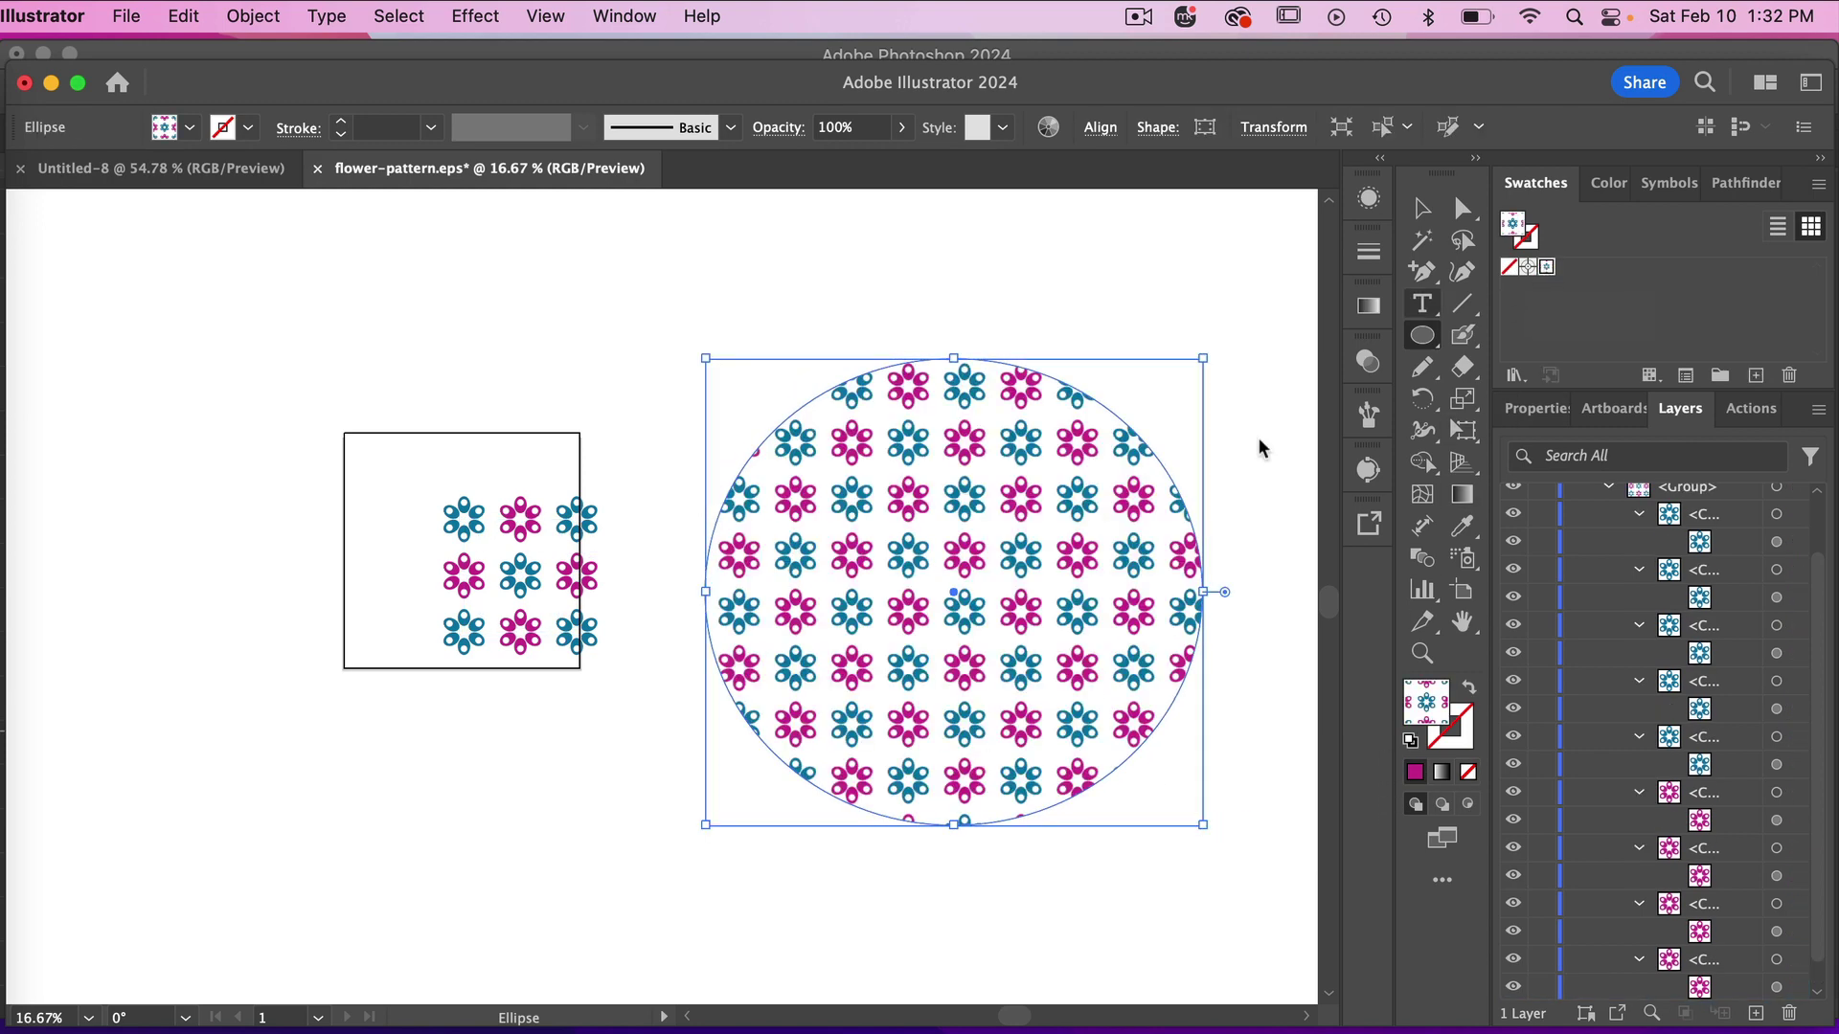
Step: Inspect the pattern-filled ellipse up close, then delete it
key("super+equal")
key("super+equal")
key("super+equal")
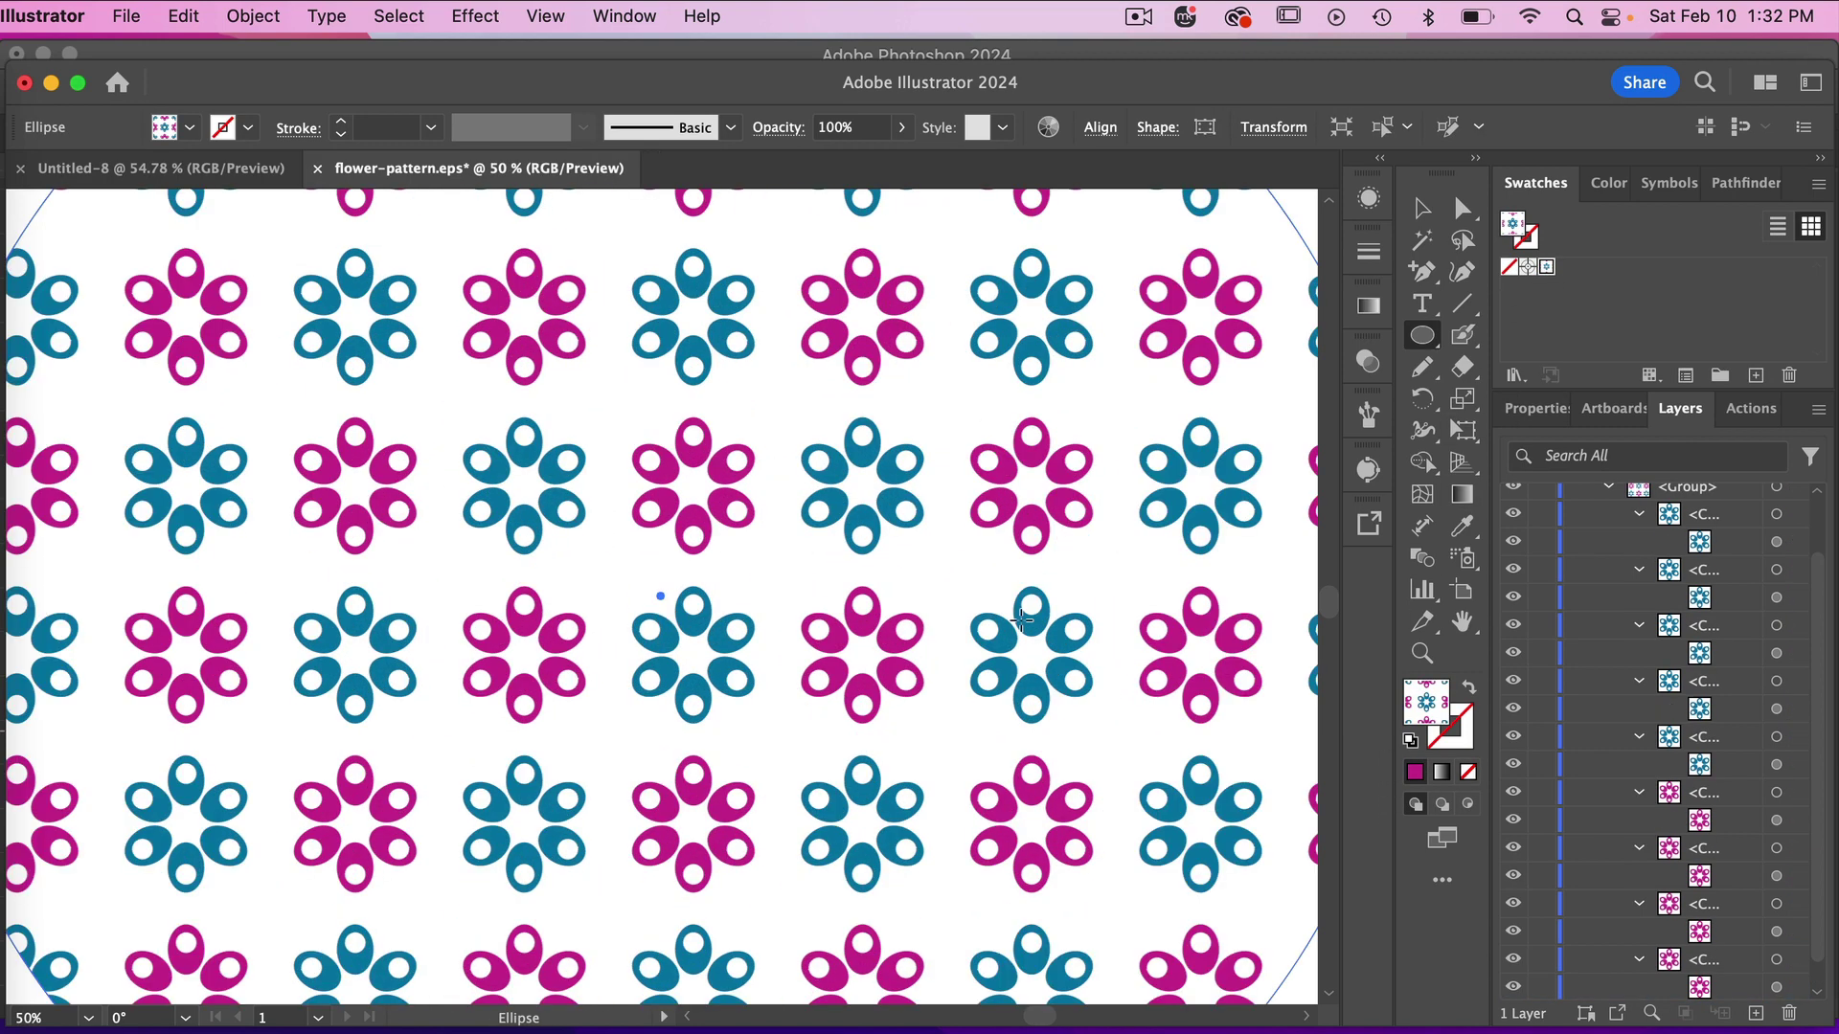
key("super+minus")
key("super+minus")
key("super+minus")
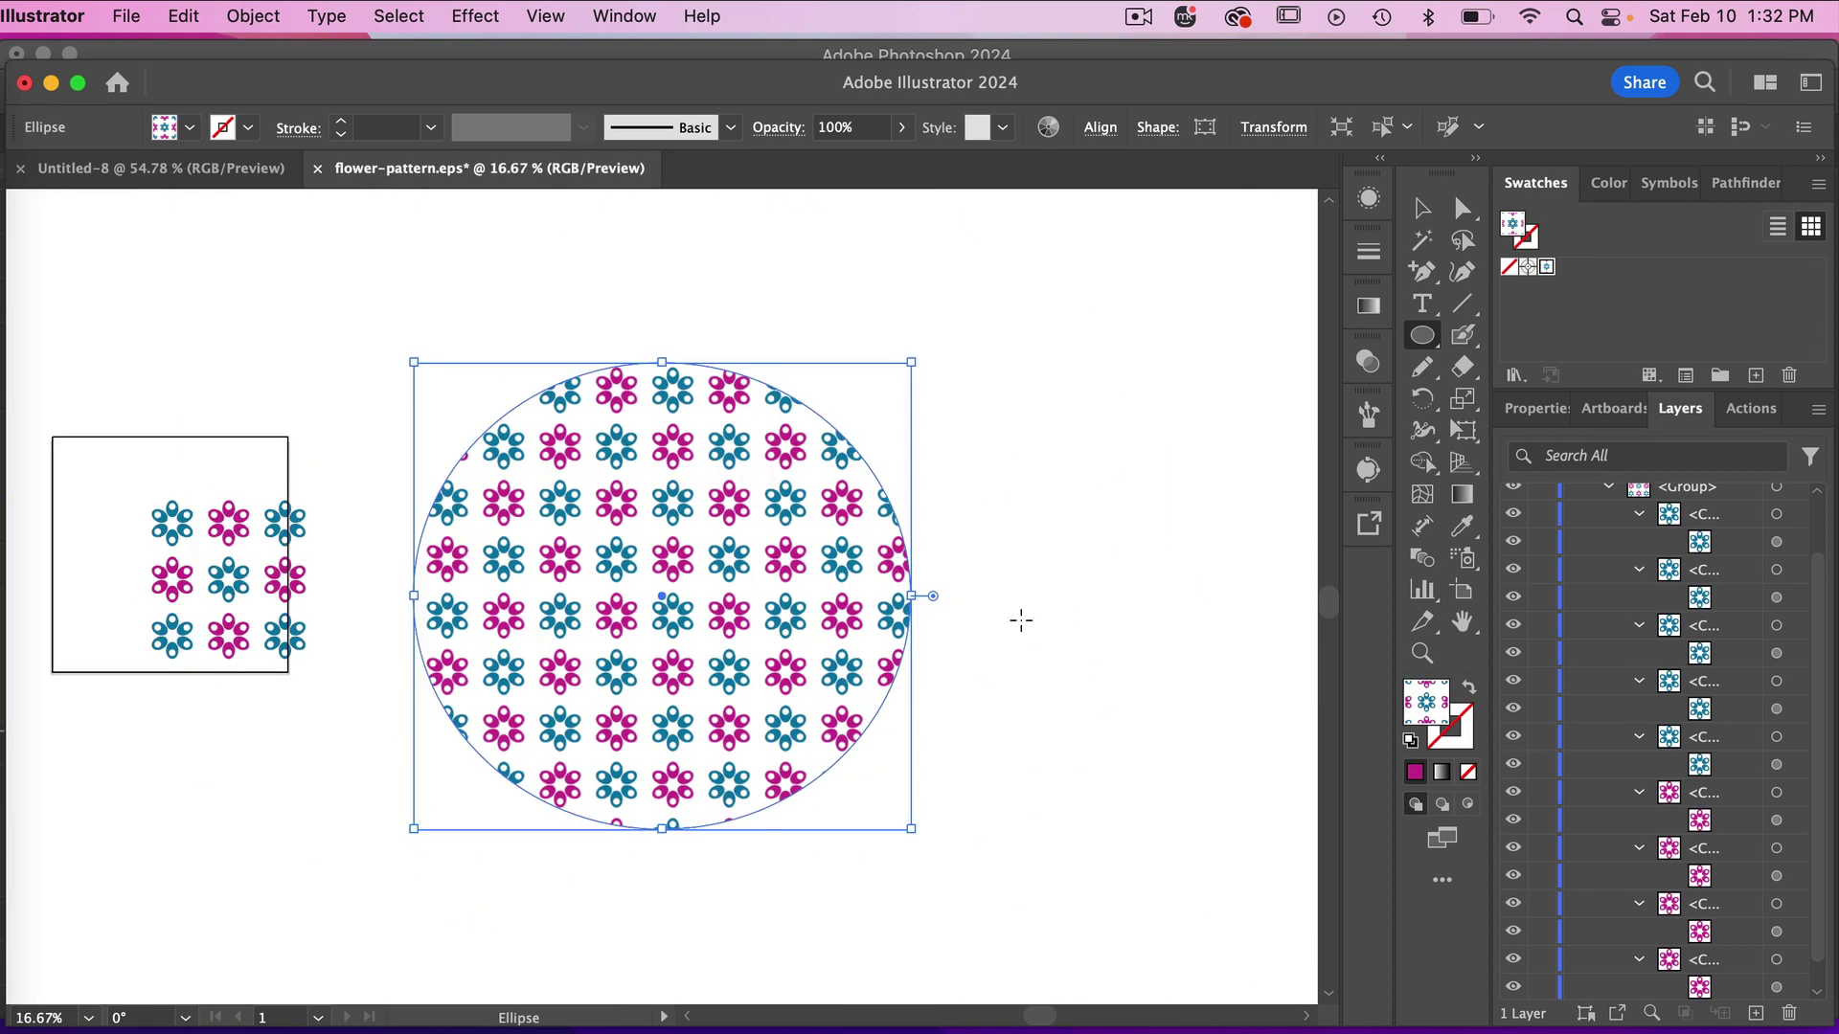
key("Delete")
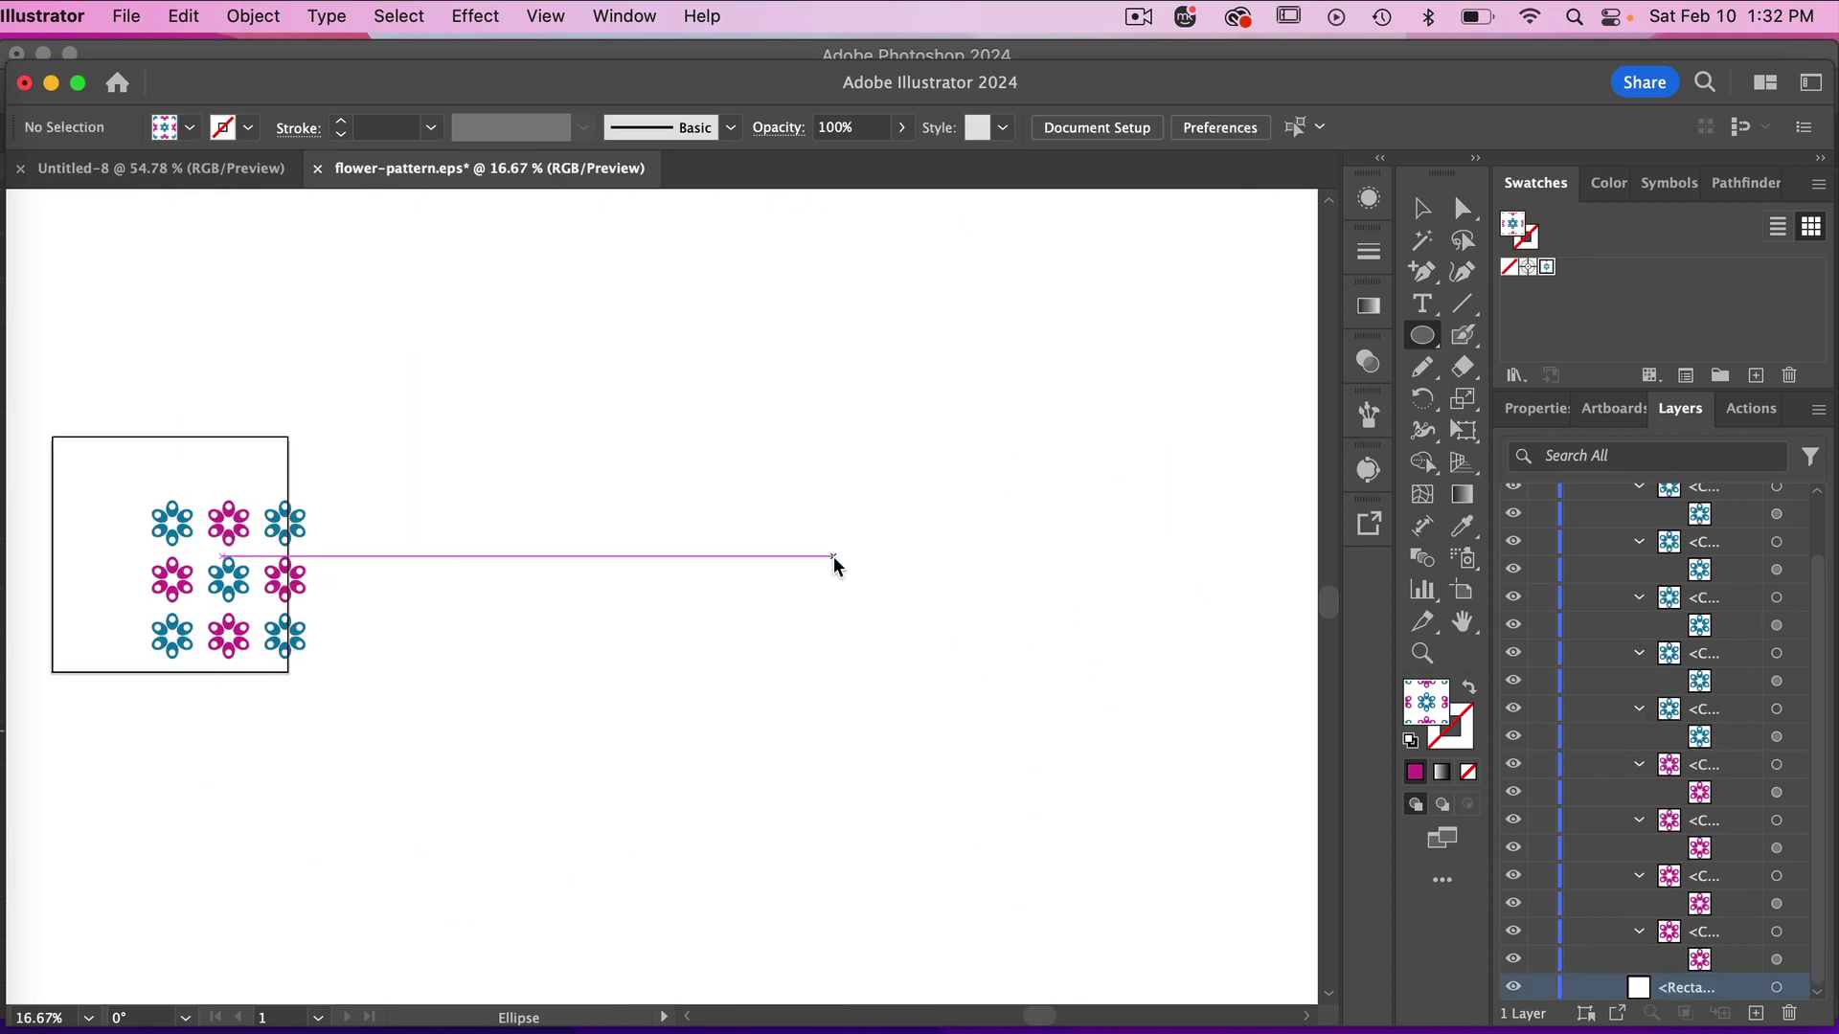
scroll(834, 556, "left", 5)
scroll(983, 574, "left", 2)
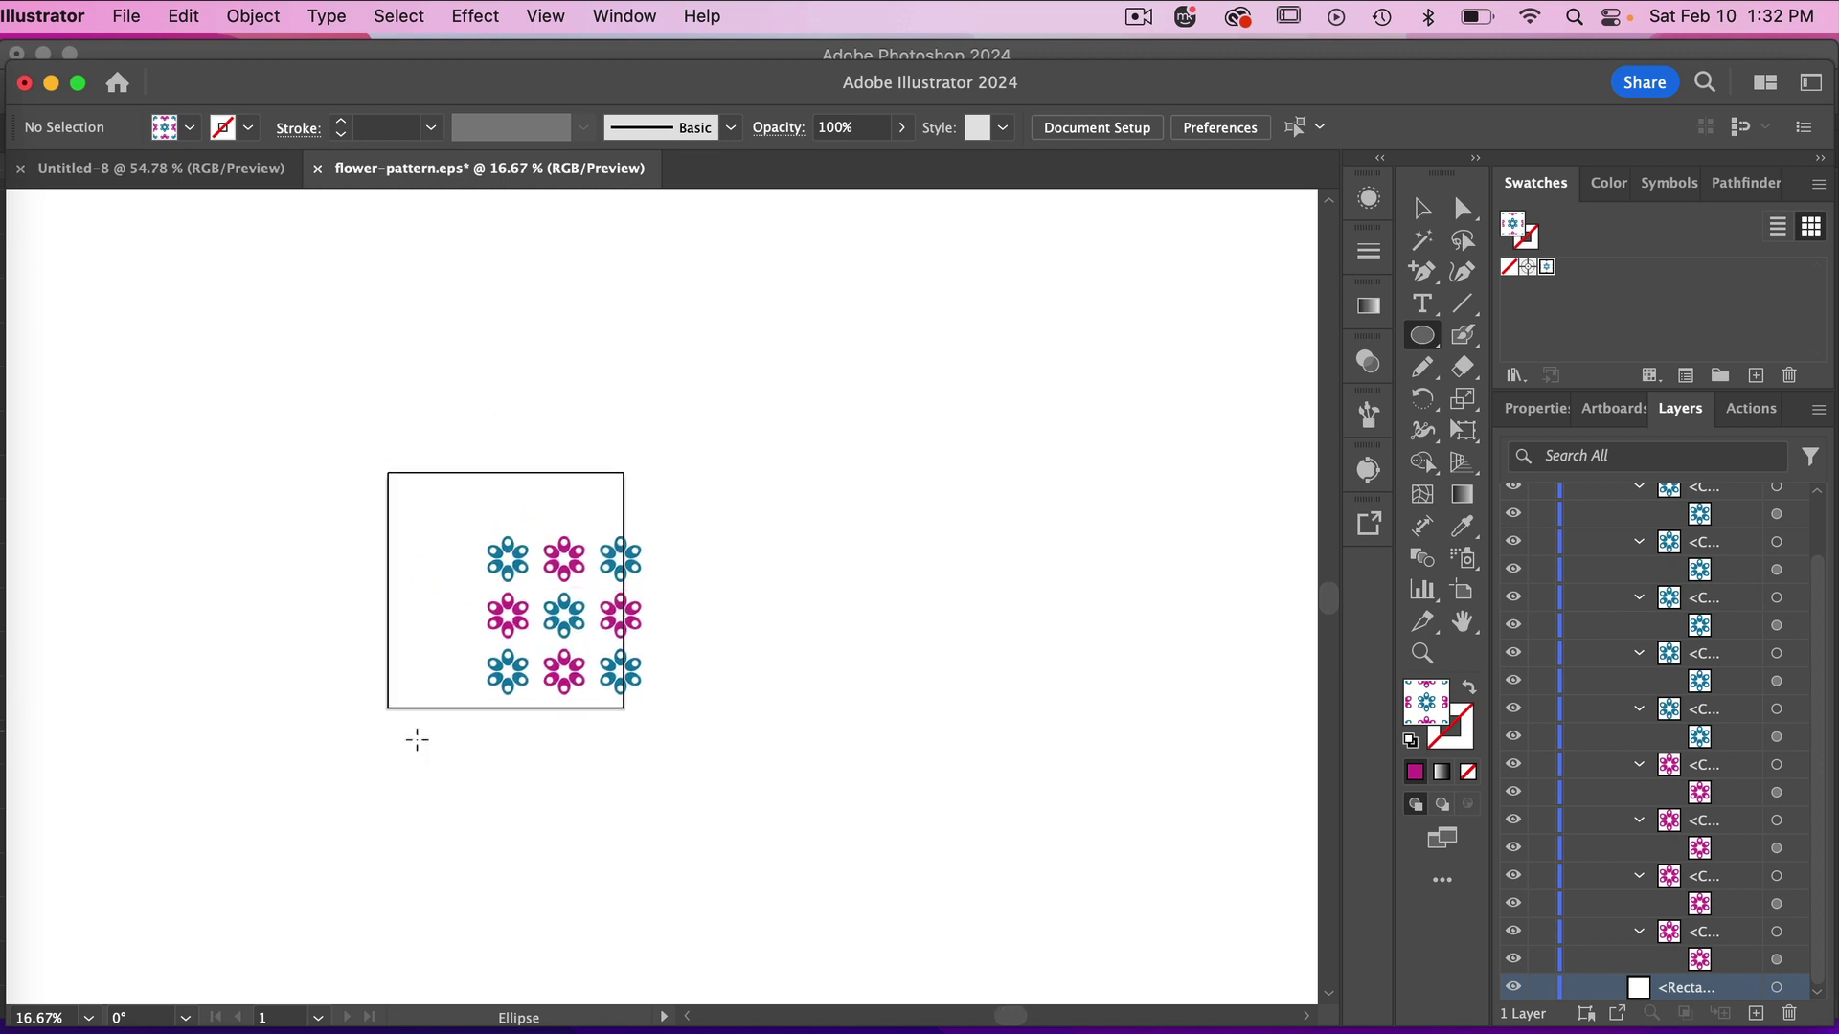
key("super+plus")
key("super+plus")
scroll(752, 732, "left", 2)
left_click(1418, 213)
left_click_drag(375, 387, 848, 874)
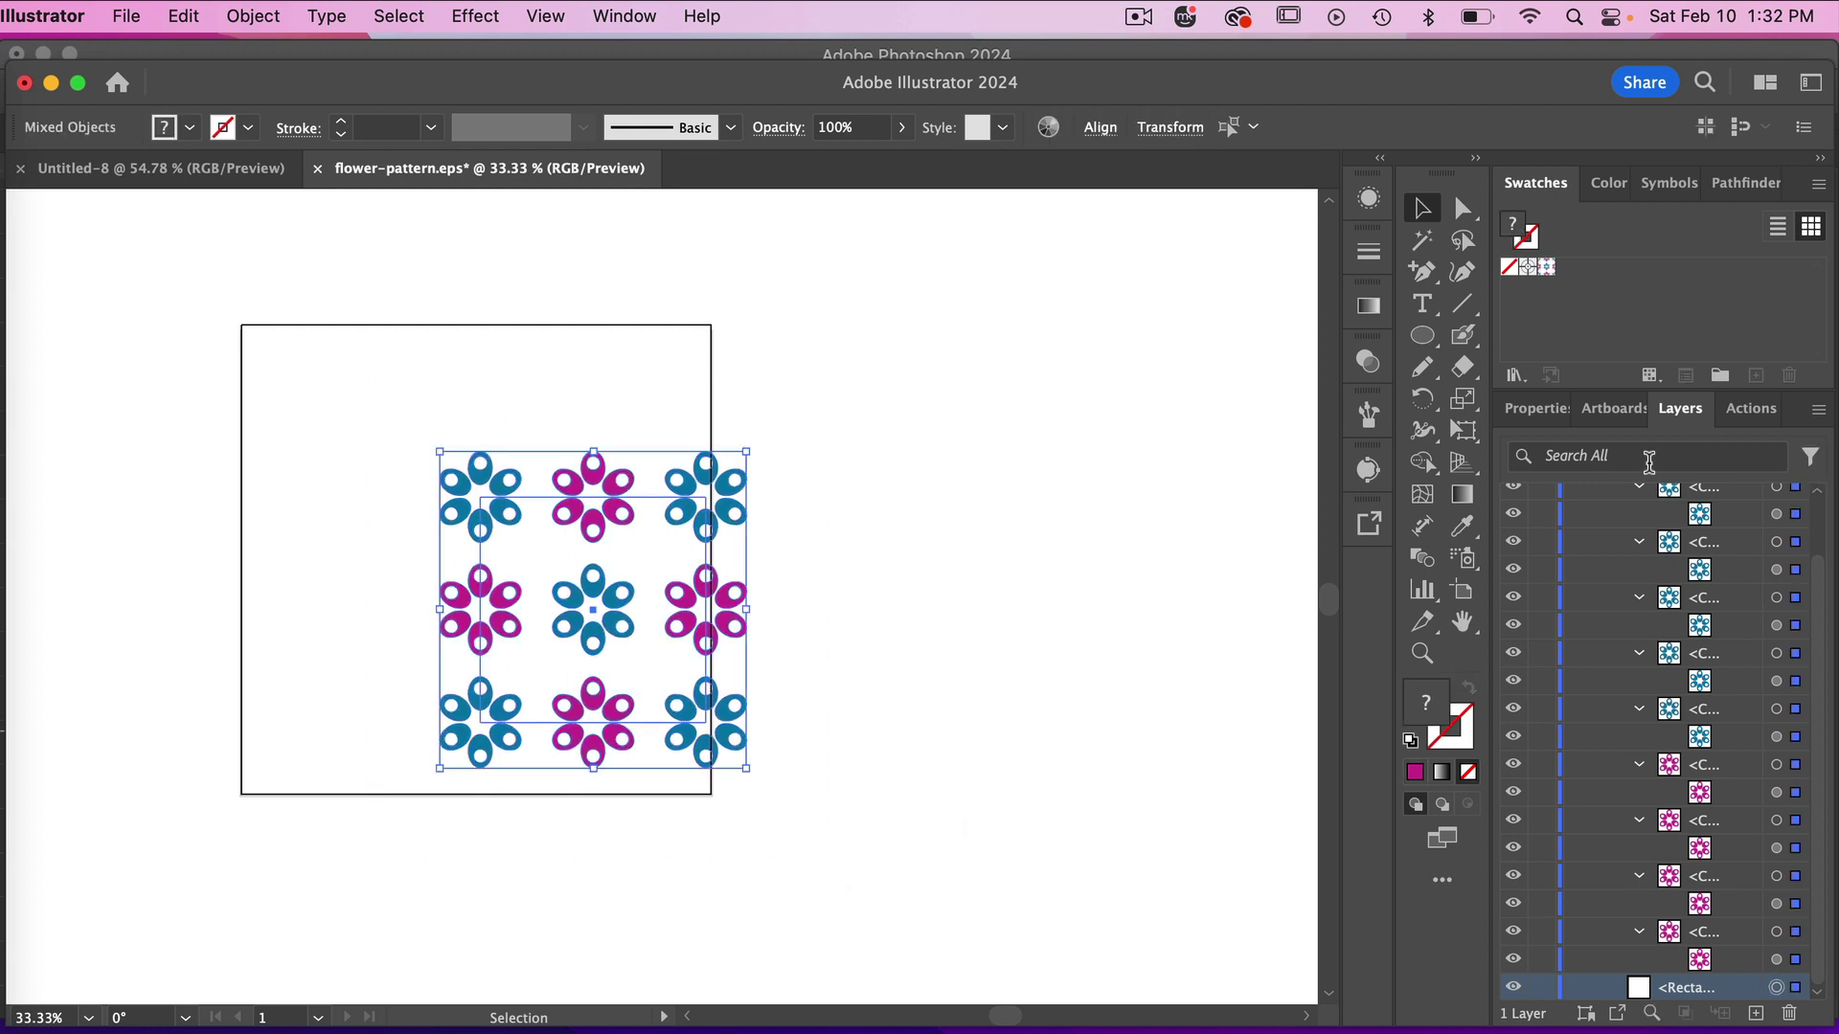
left_click(1534, 419)
left_click(1724, 526)
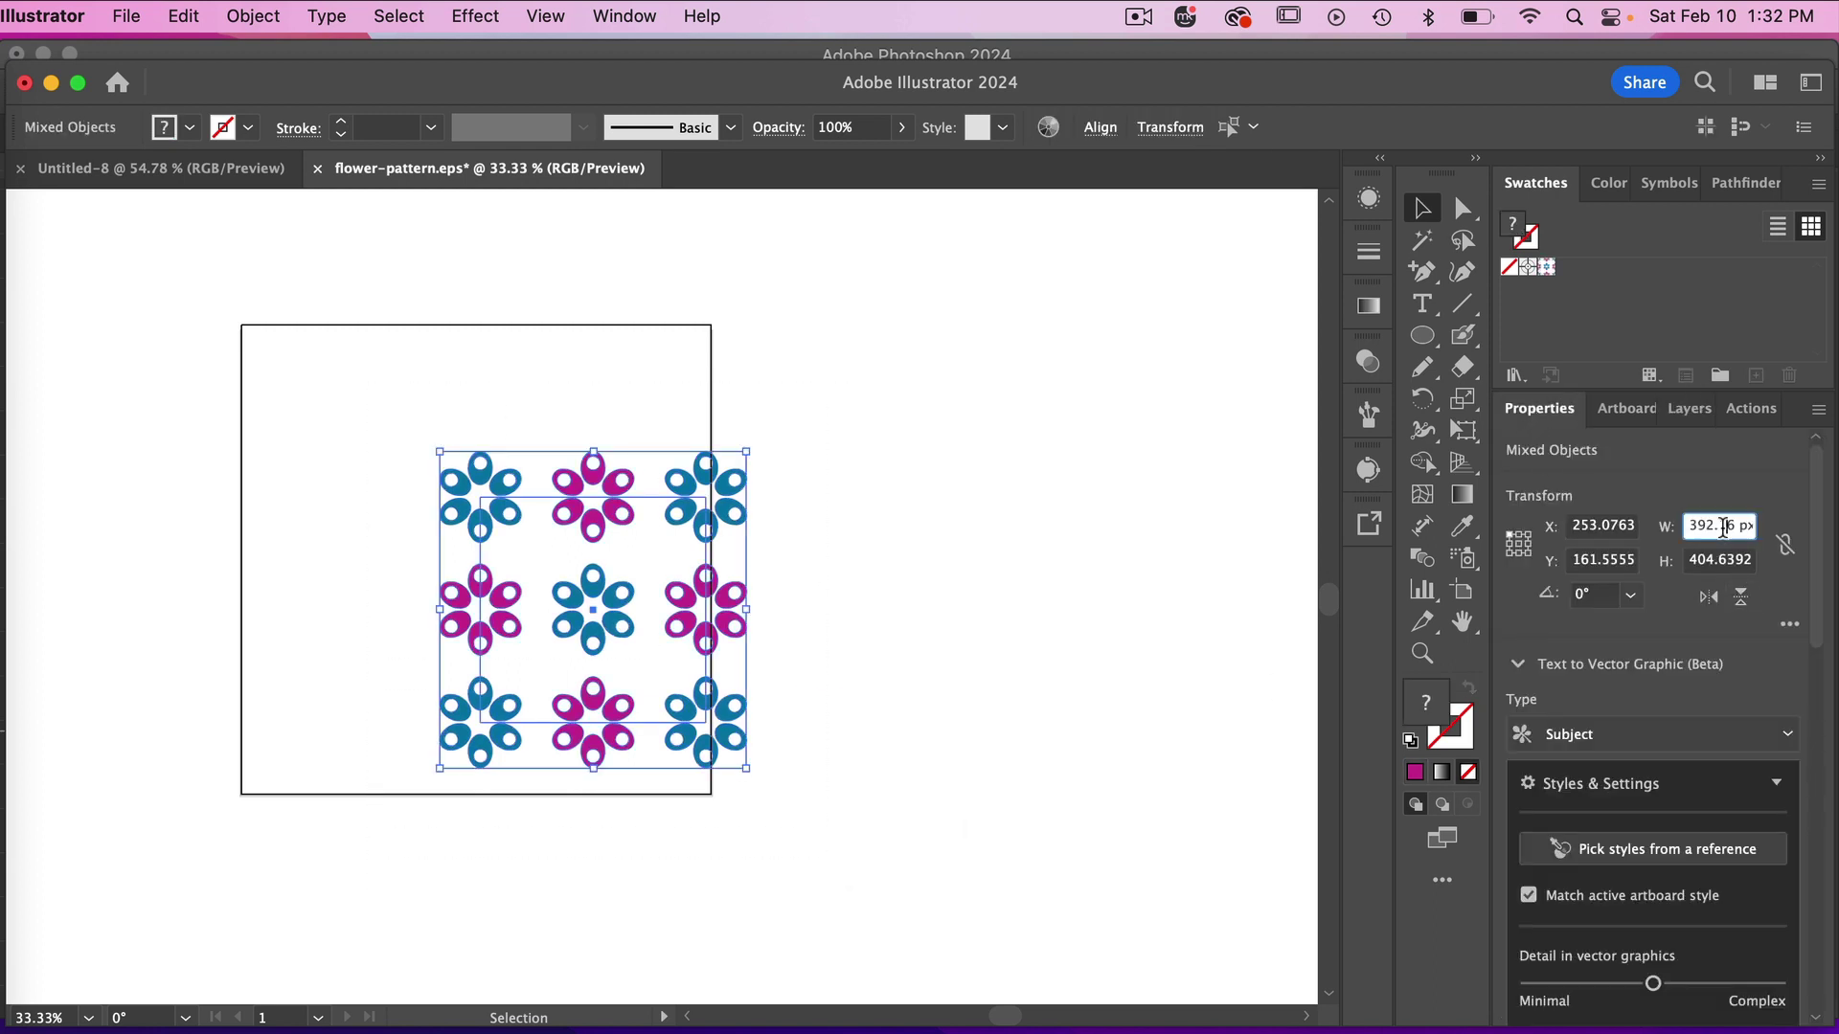
key("super+a")
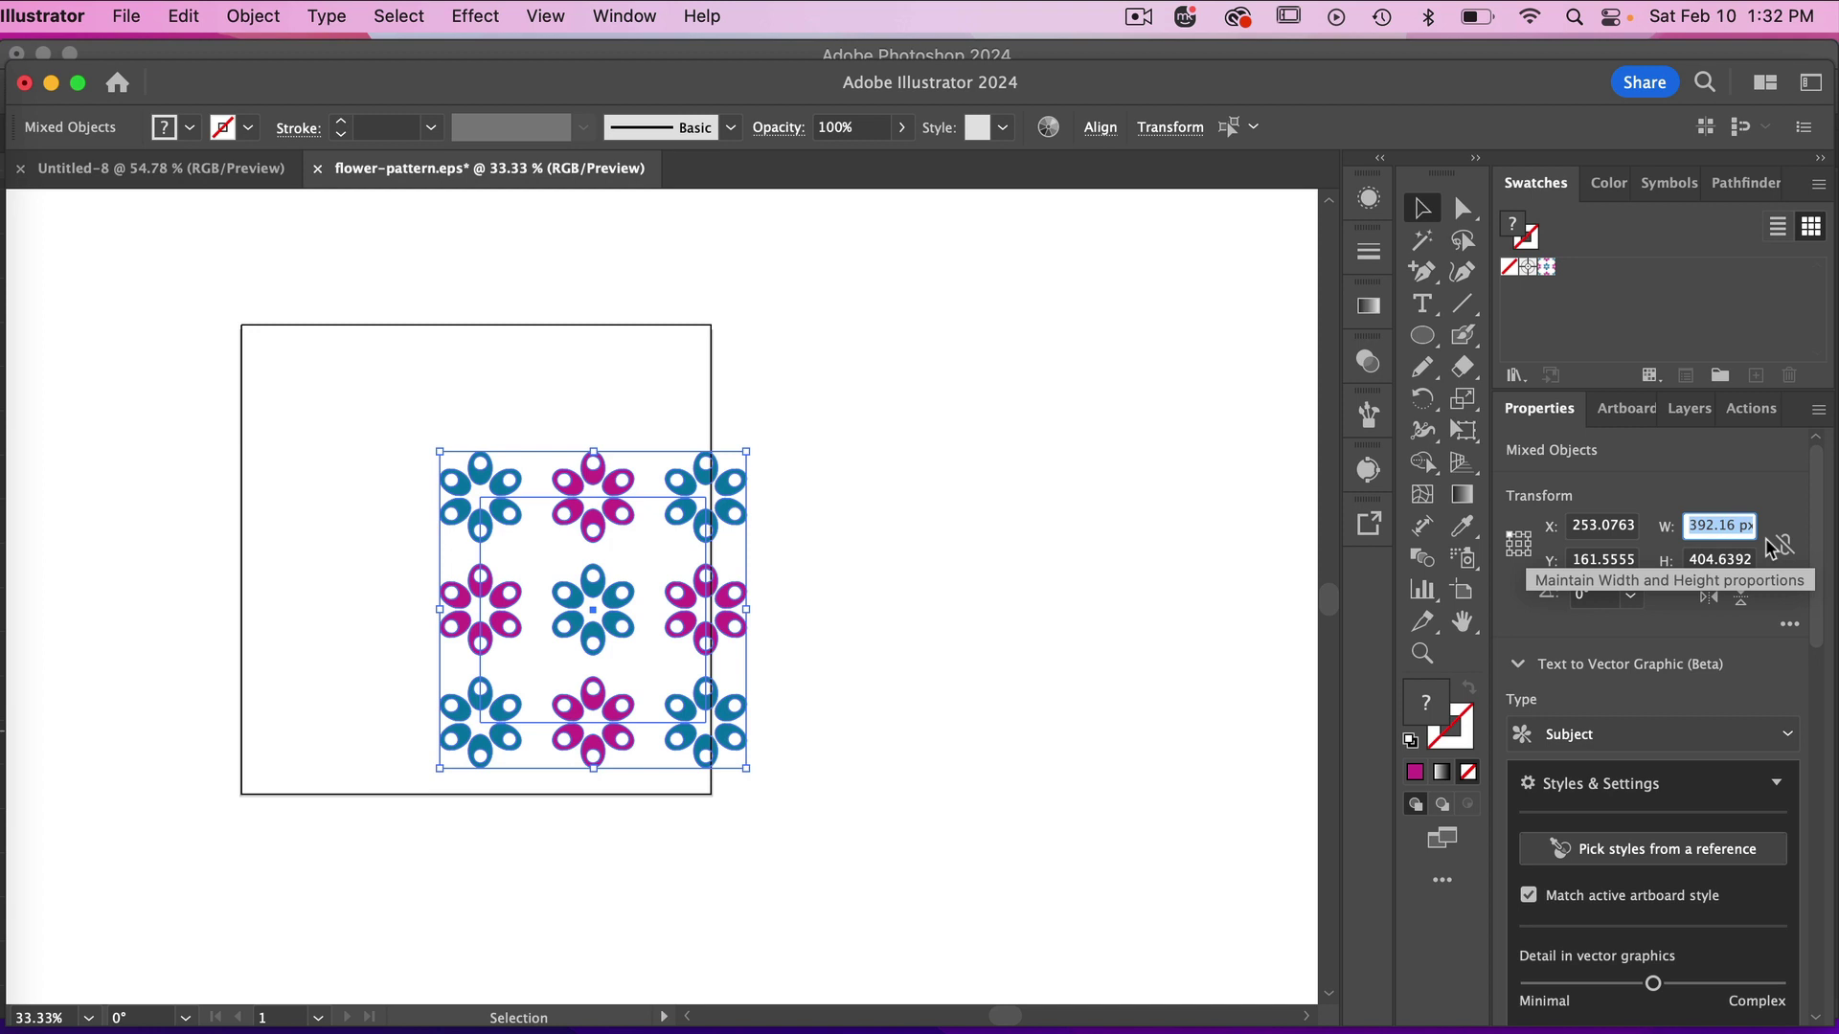
type("600")
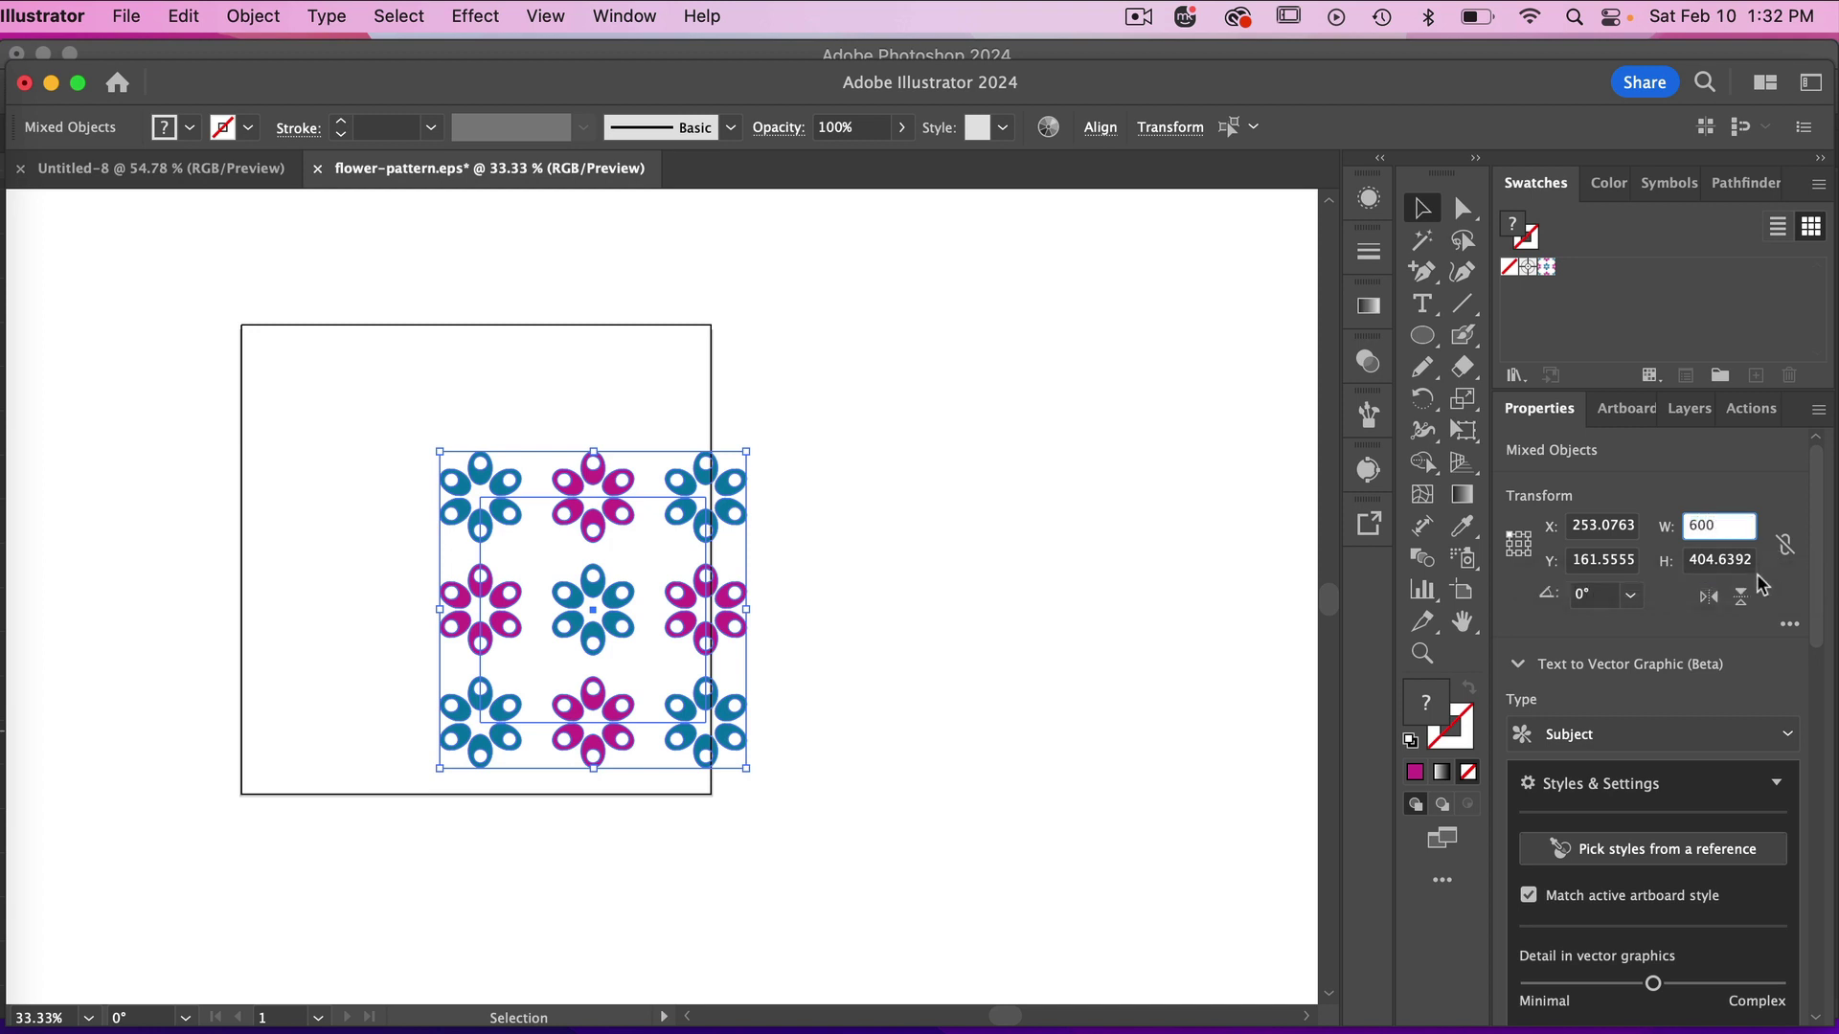
key("Return")
left_click(1721, 569)
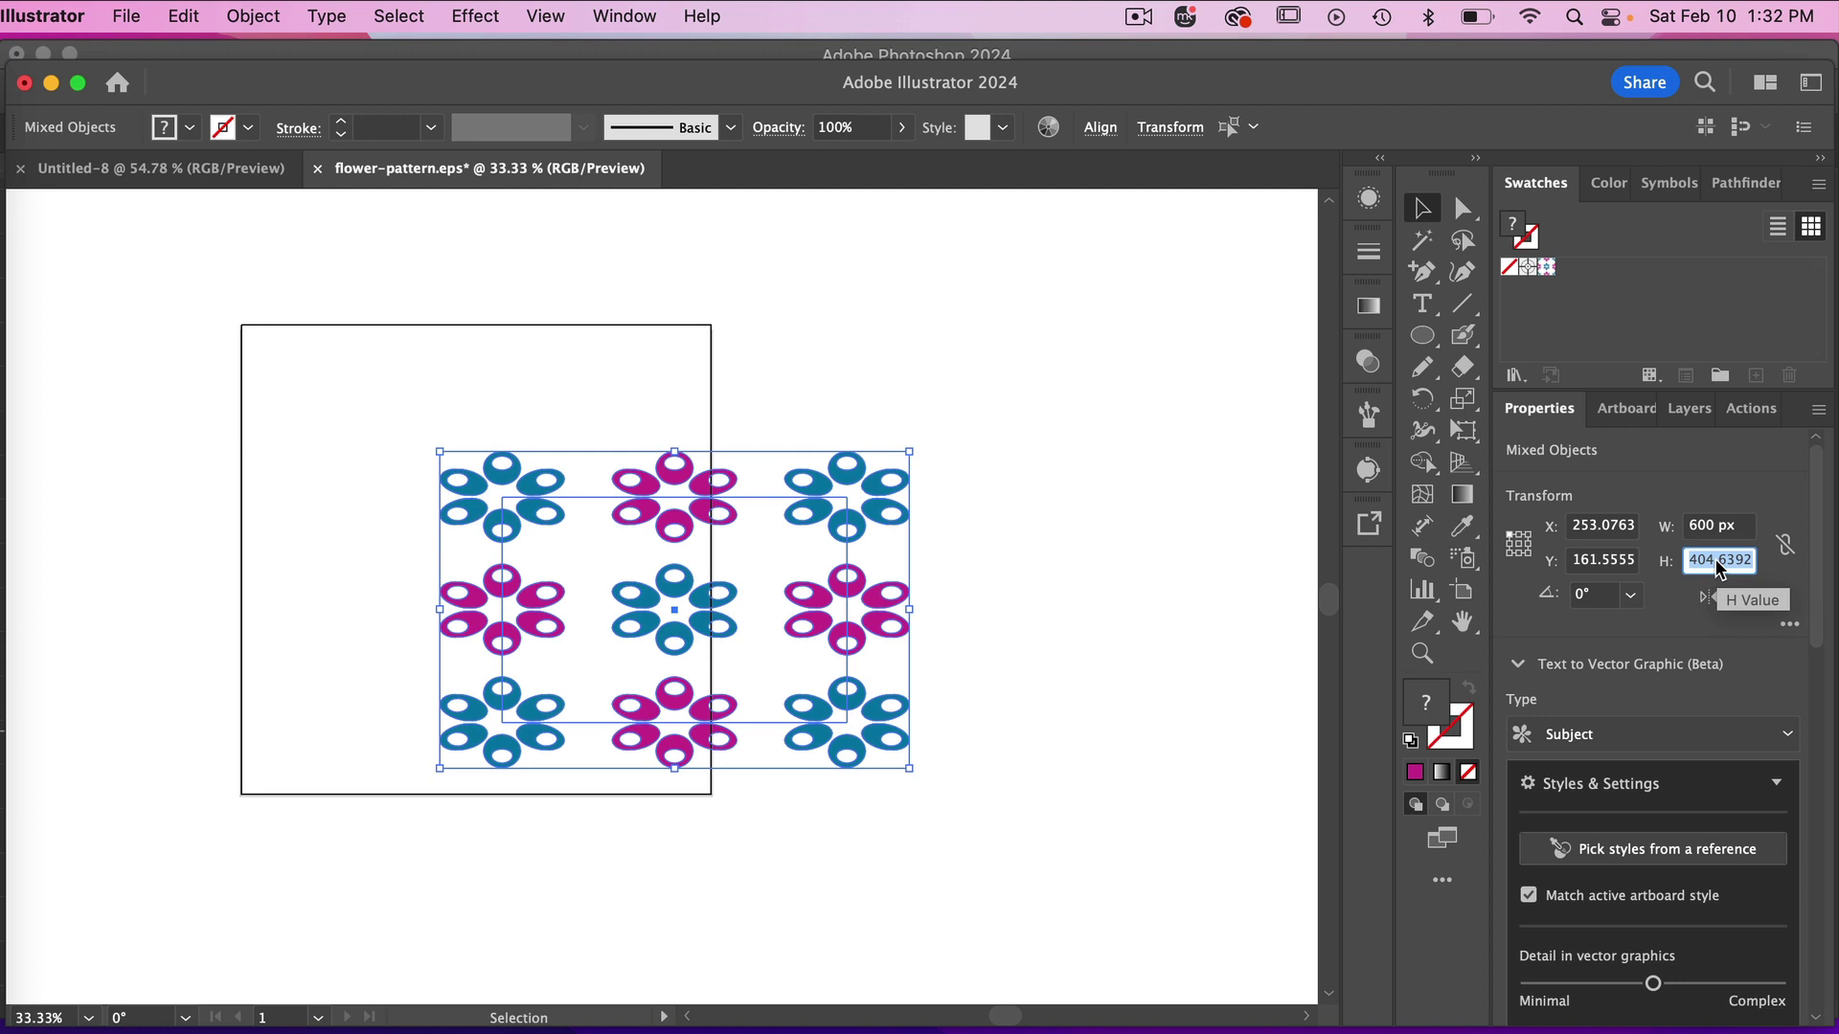
type("600")
key("Return")
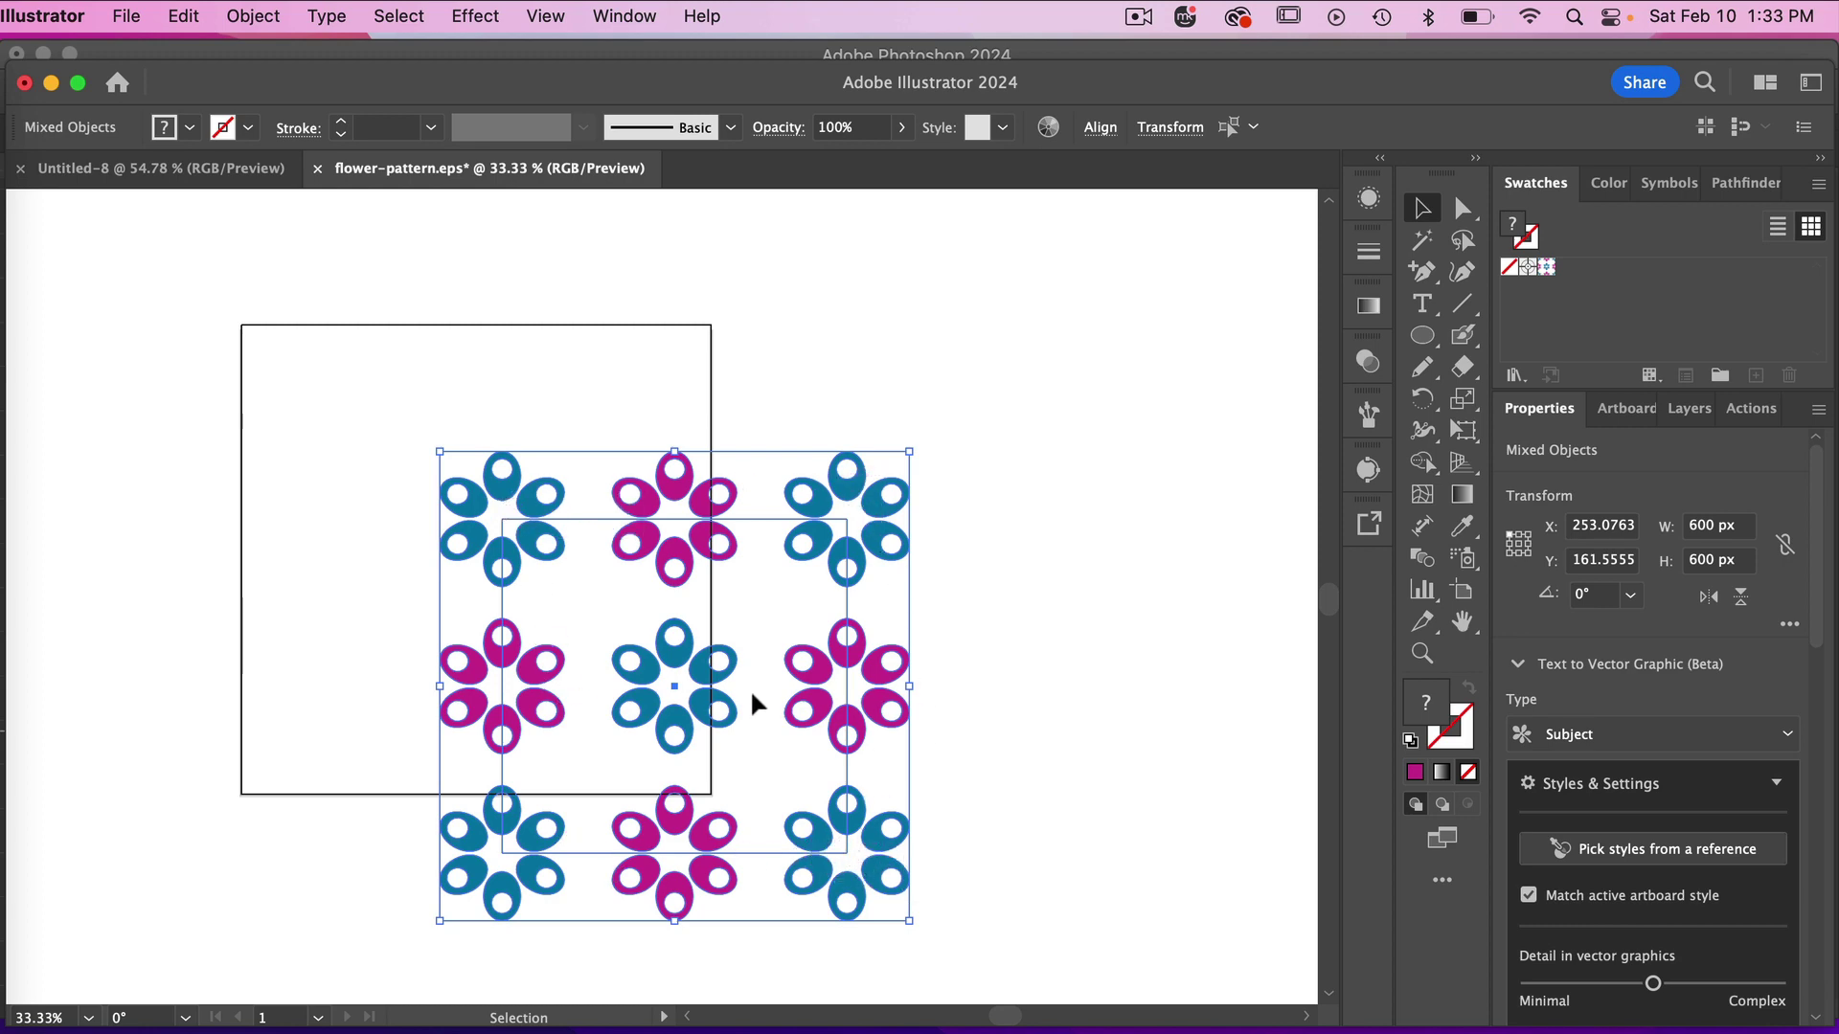
key("super+z")
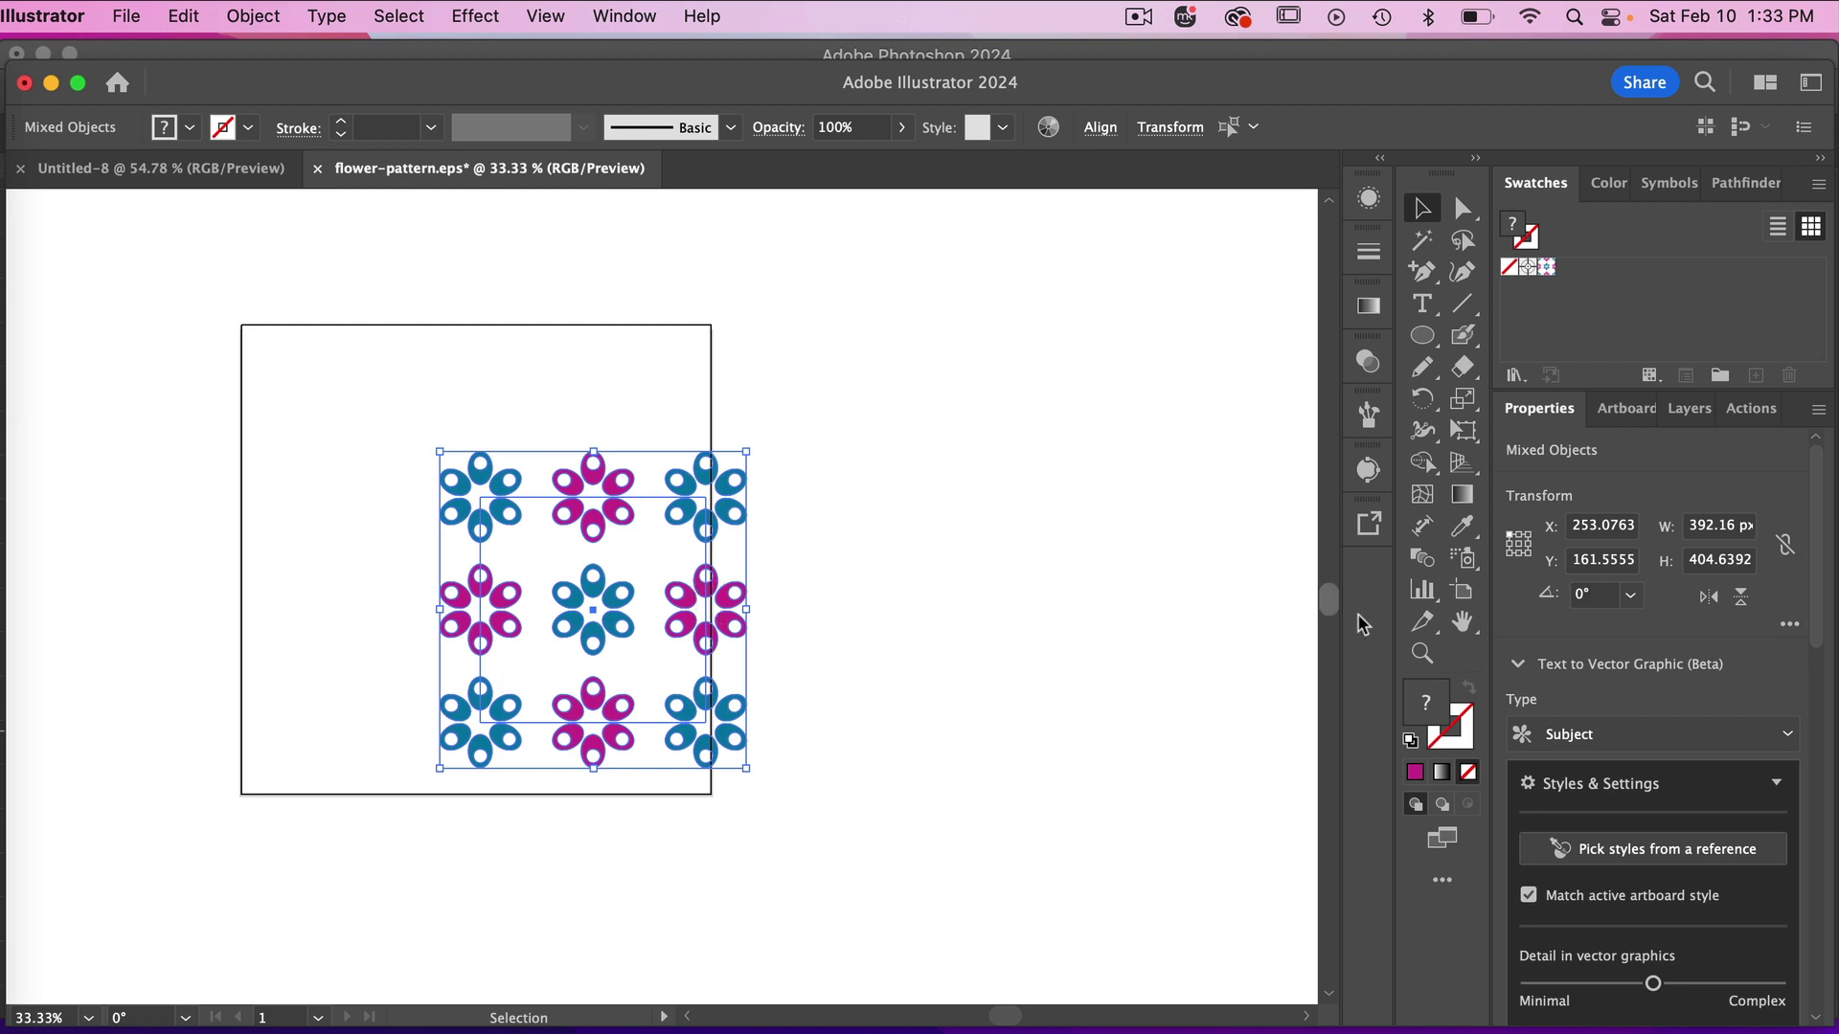
left_click(1688, 409)
Step: Bring the inner square rectangle in front of the flowers
scroll(1678, 639, "down", 3)
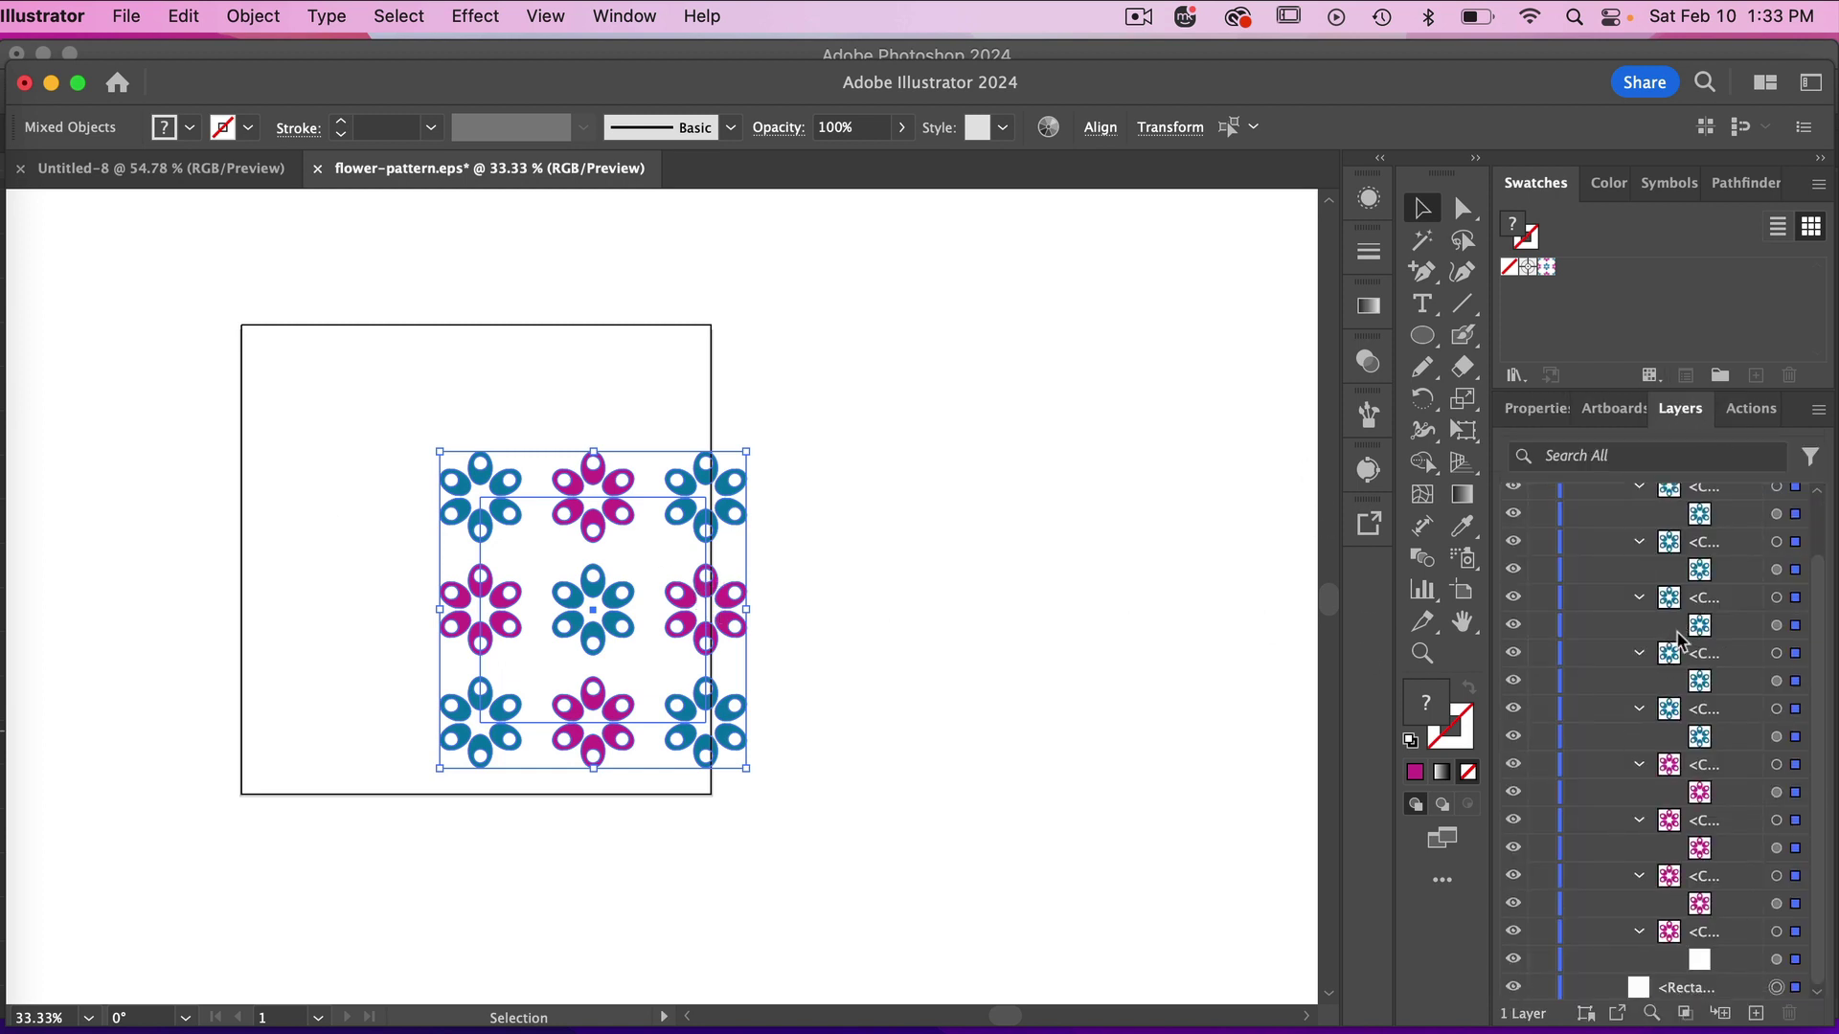
left_click(1776, 987)
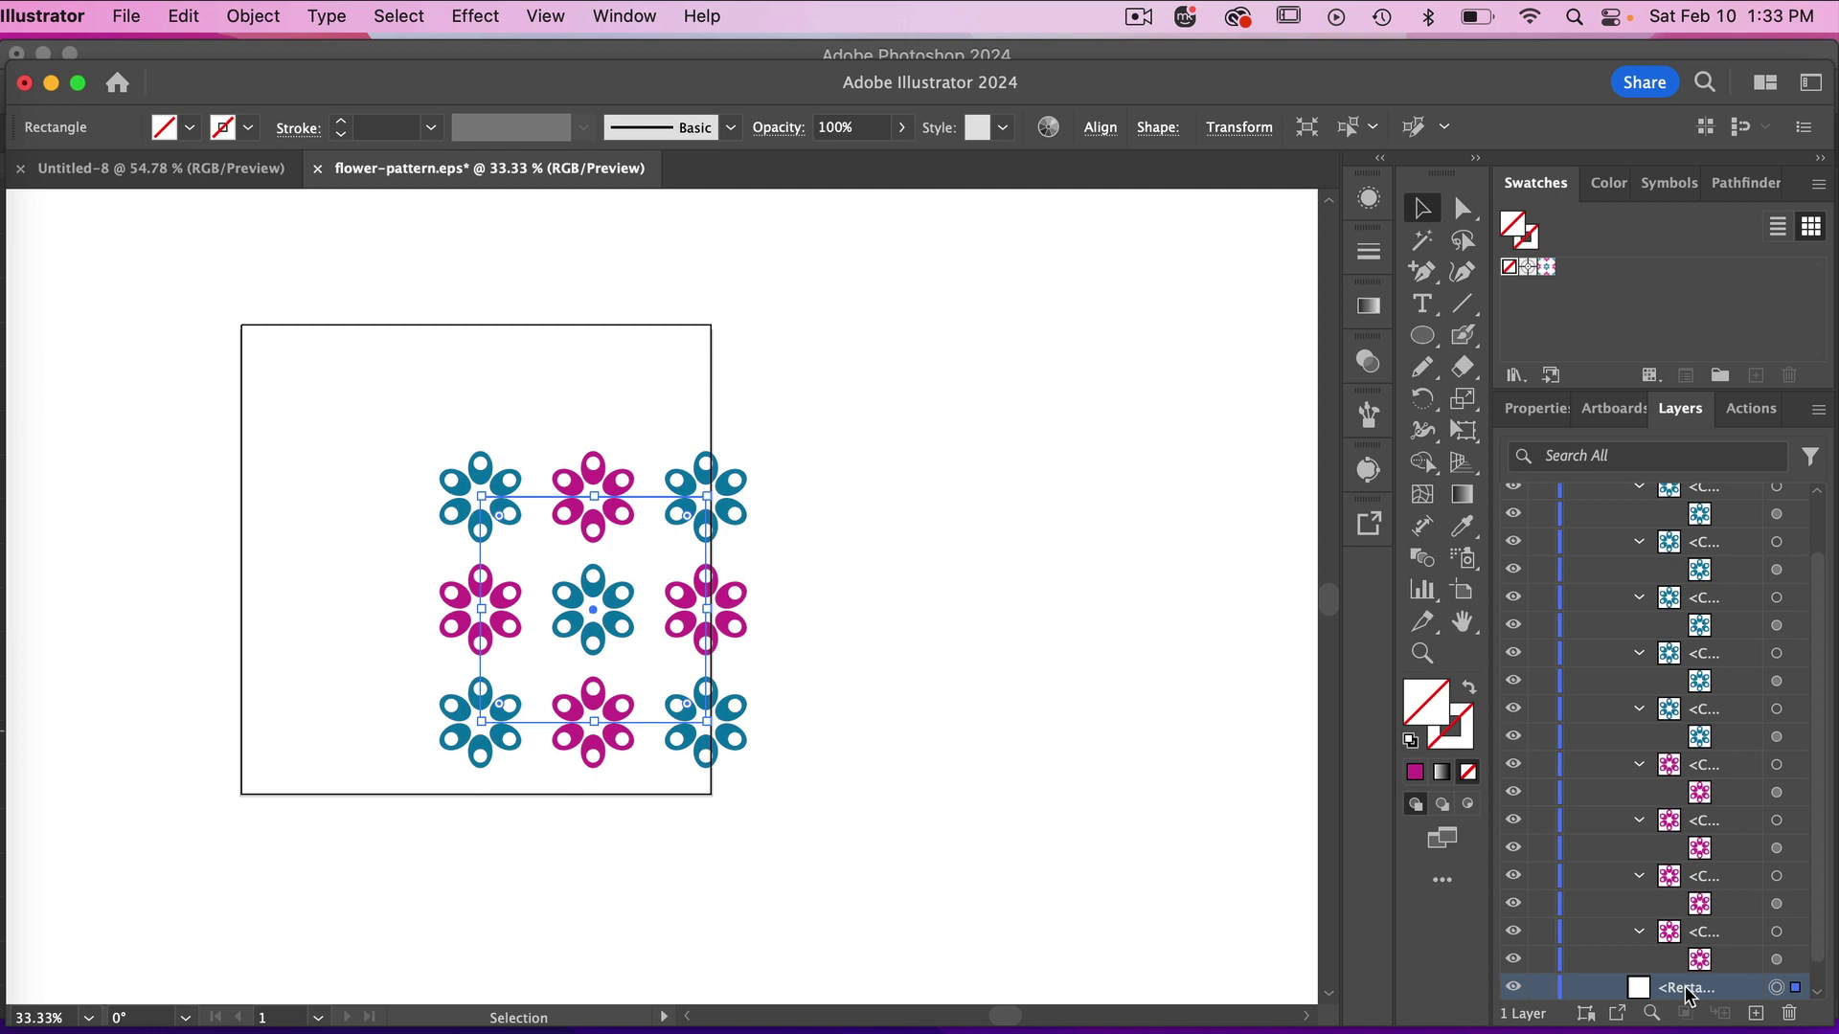
left_click(253, 21)
mouse_move(287, 84)
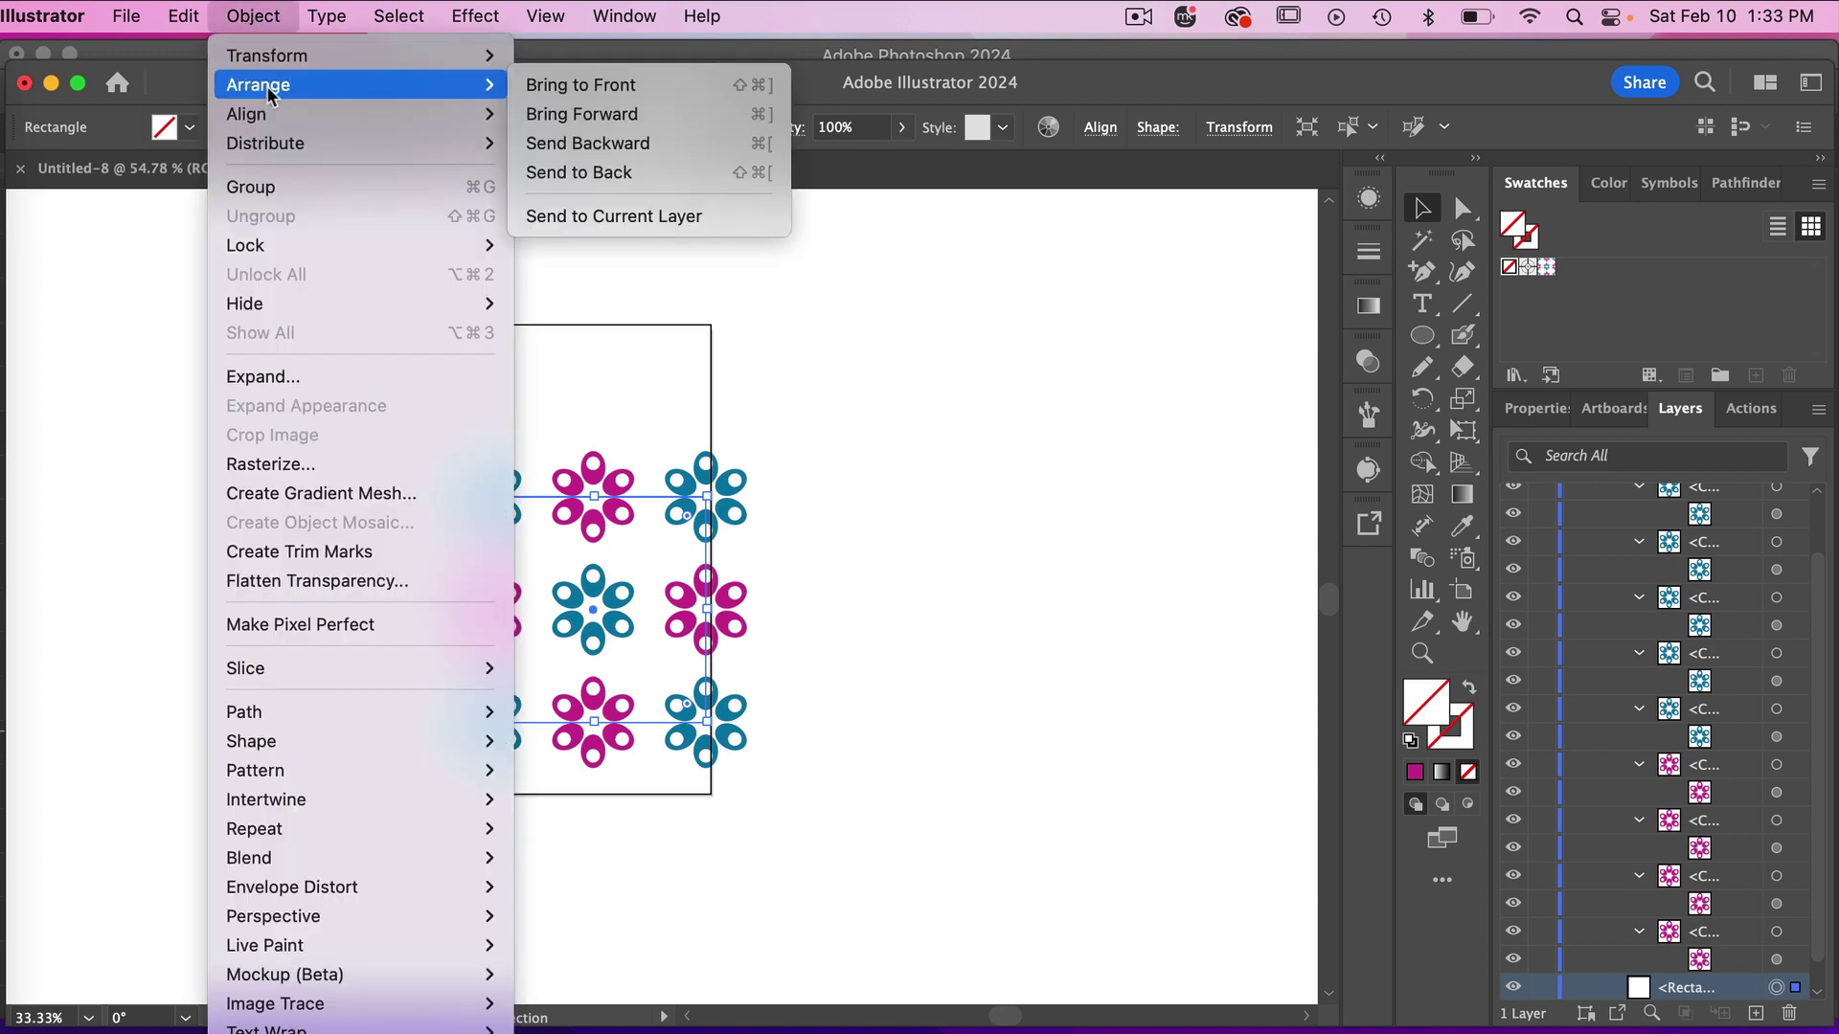
left_click(582, 82)
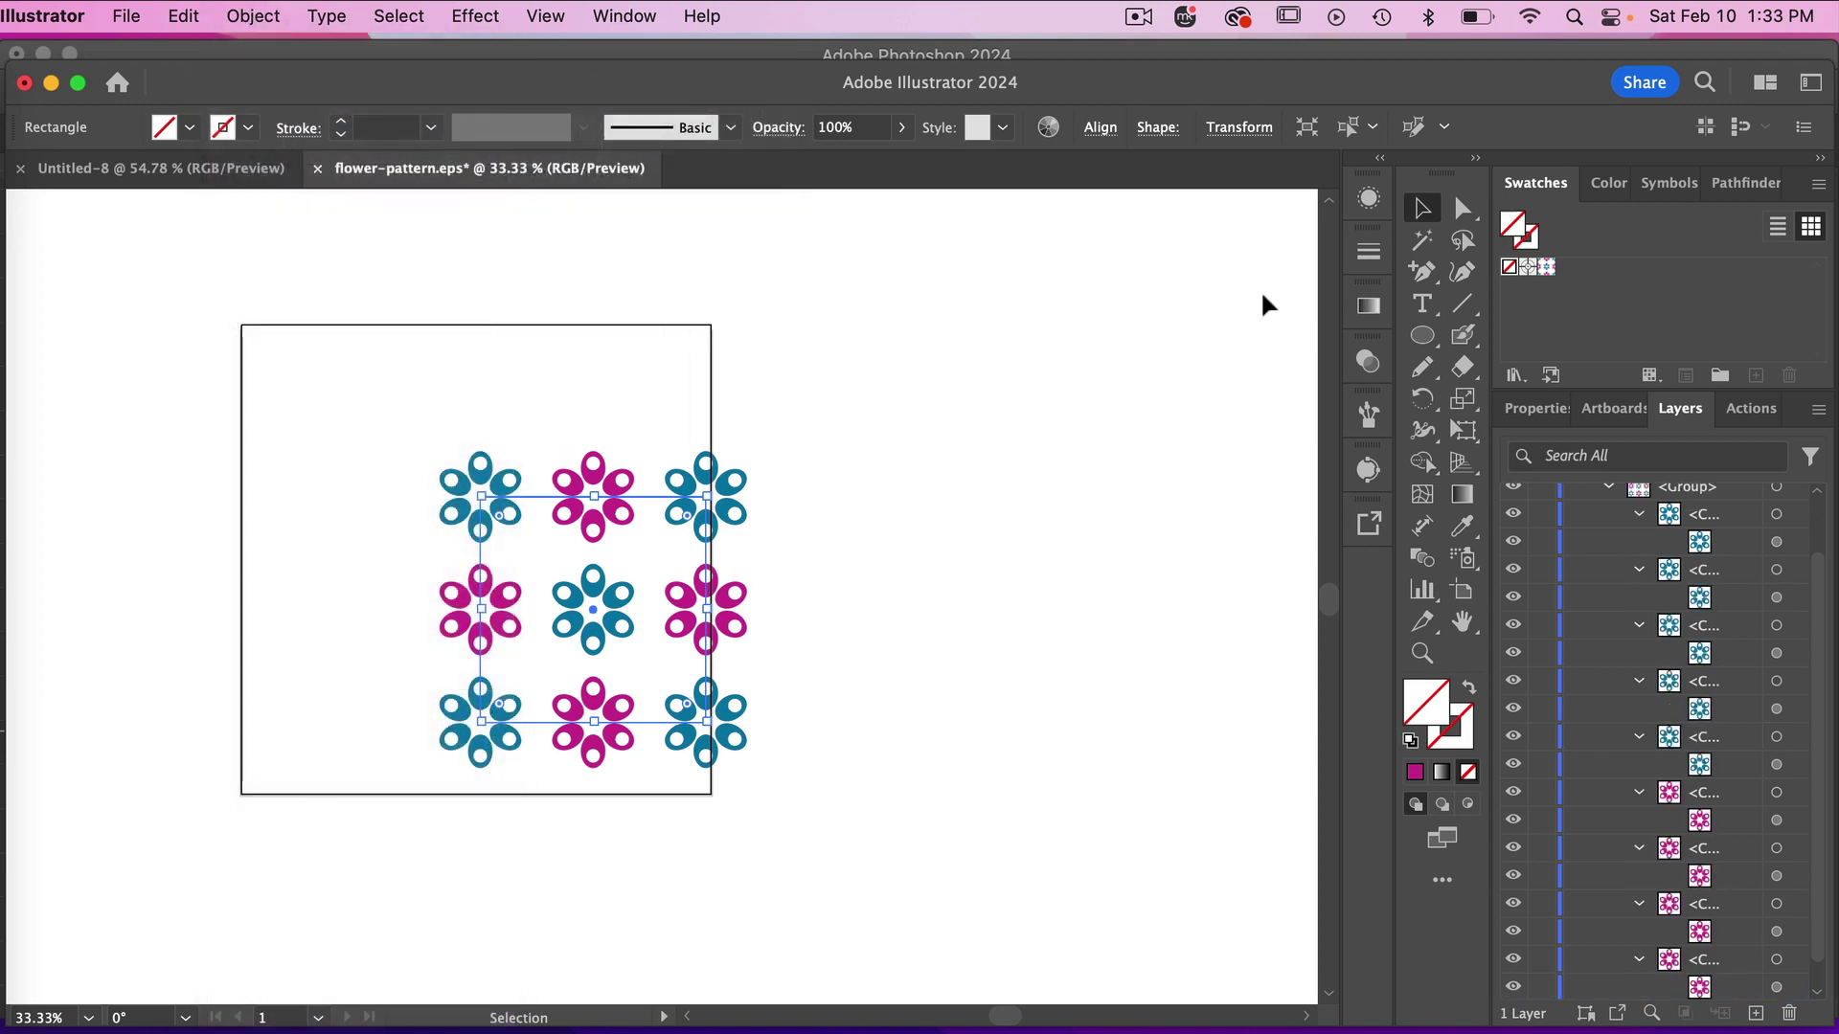
Step: Fill the rectangle with pinkish red d66b6b
scroll(1756, 590, "up", 3)
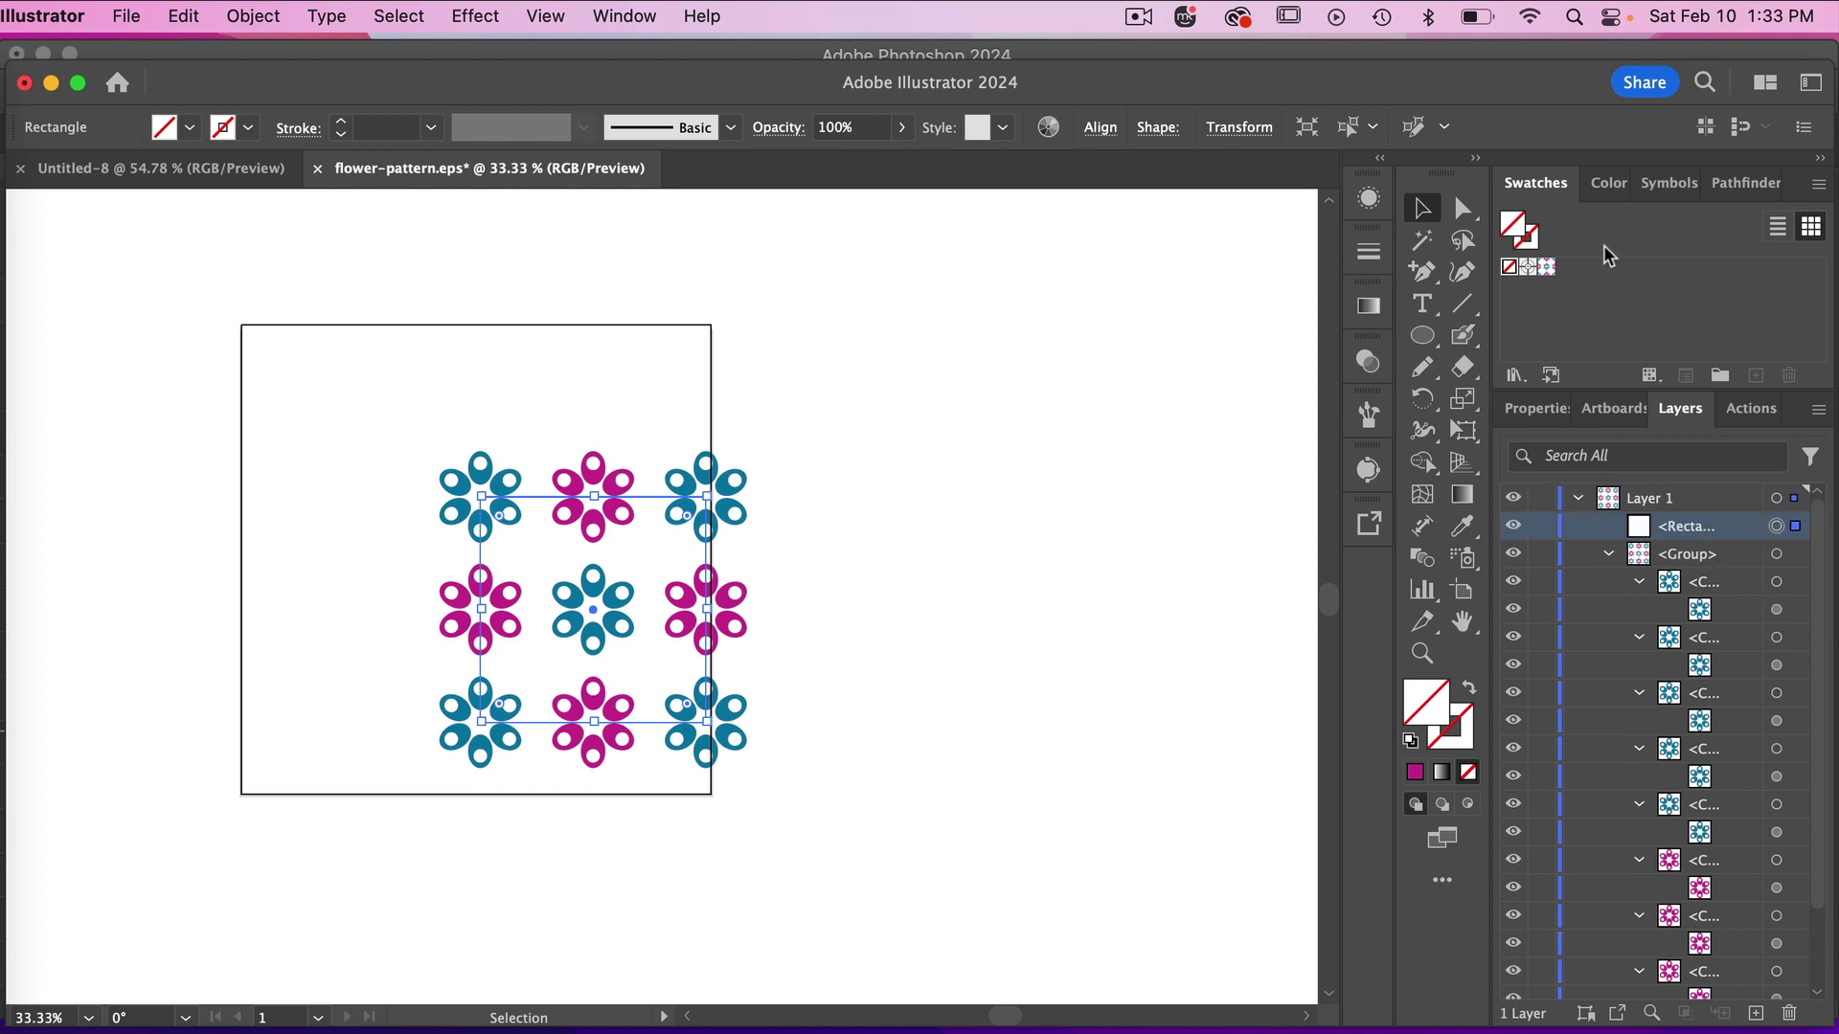
double_click(1514, 227)
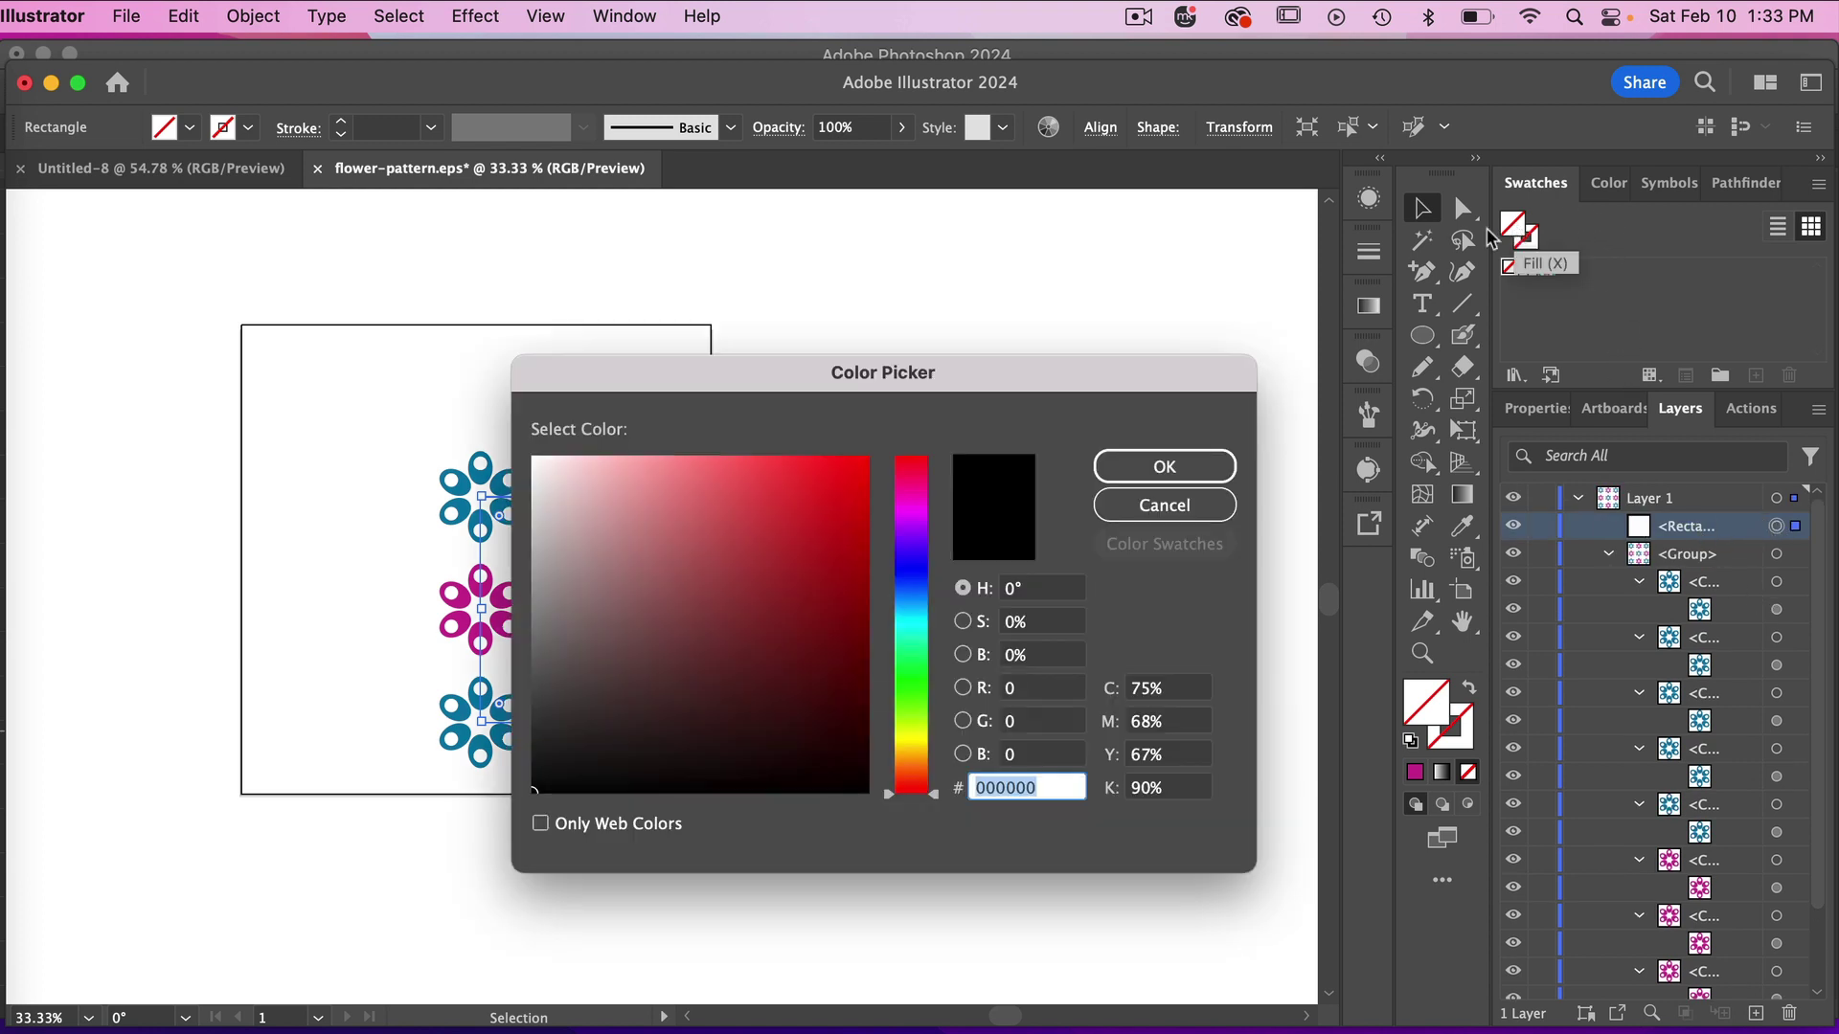
left_click(699, 508)
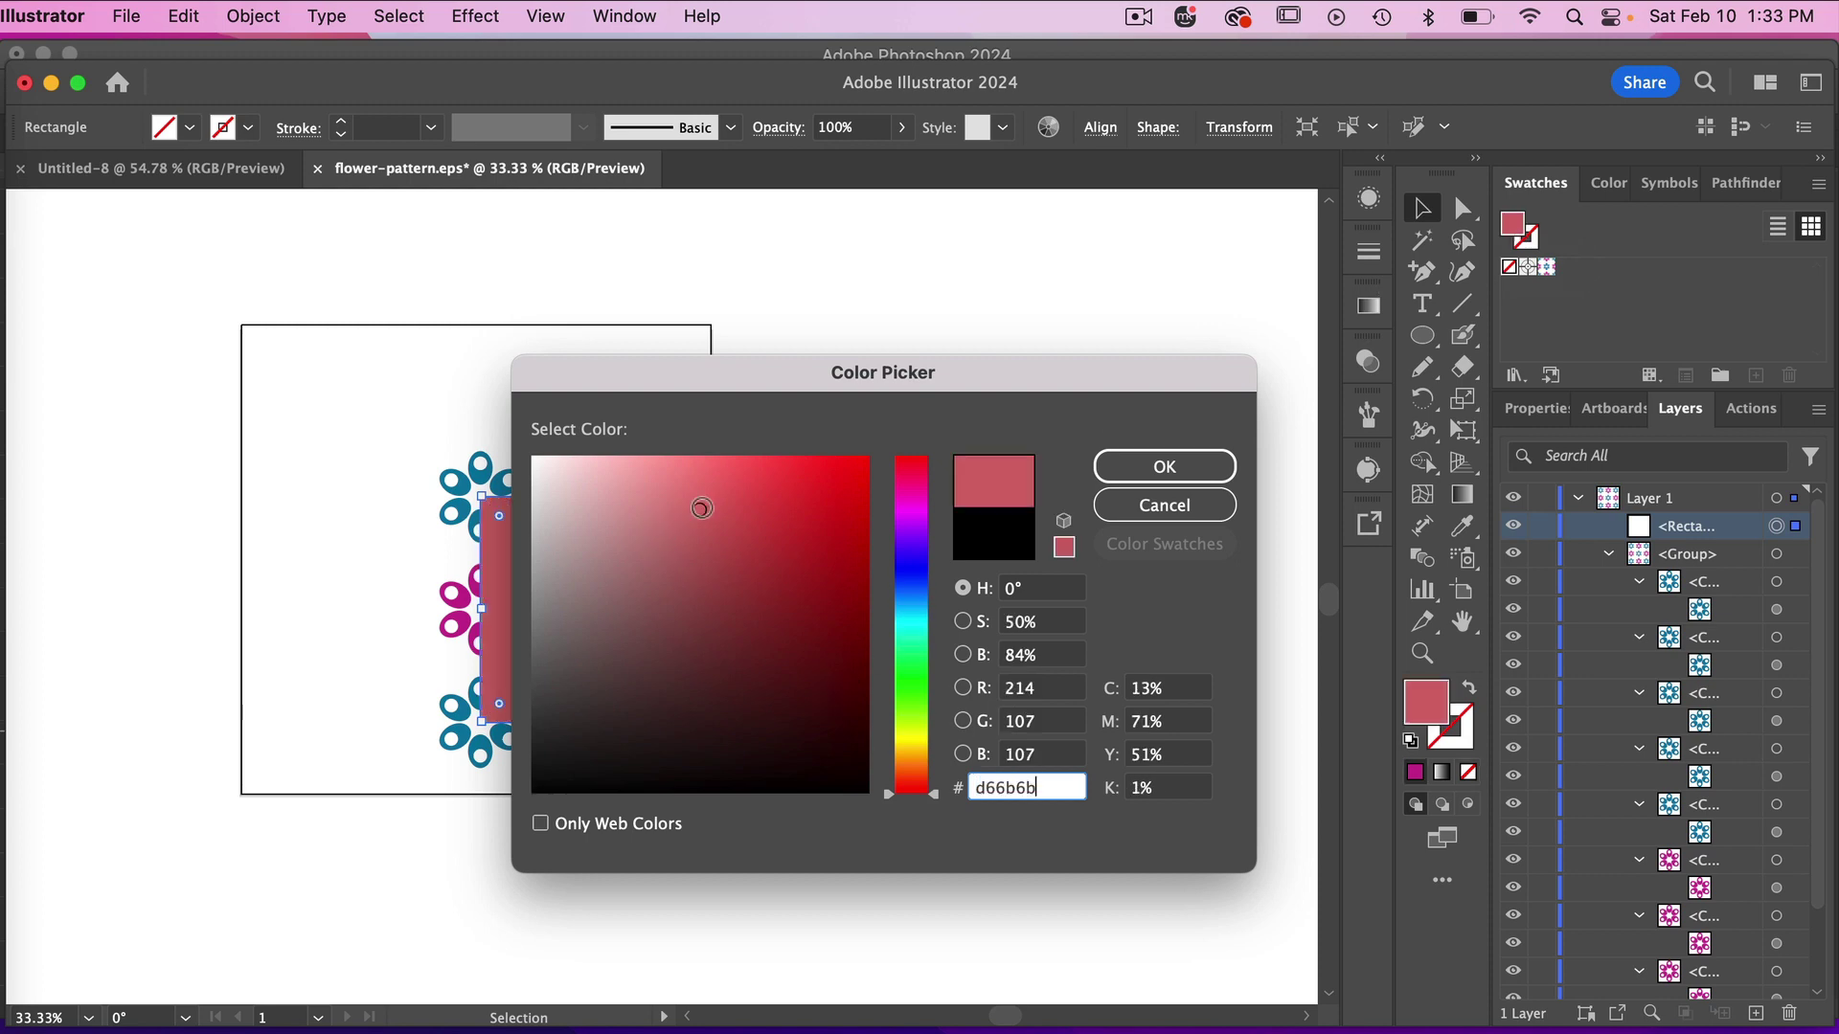
left_click(1163, 466)
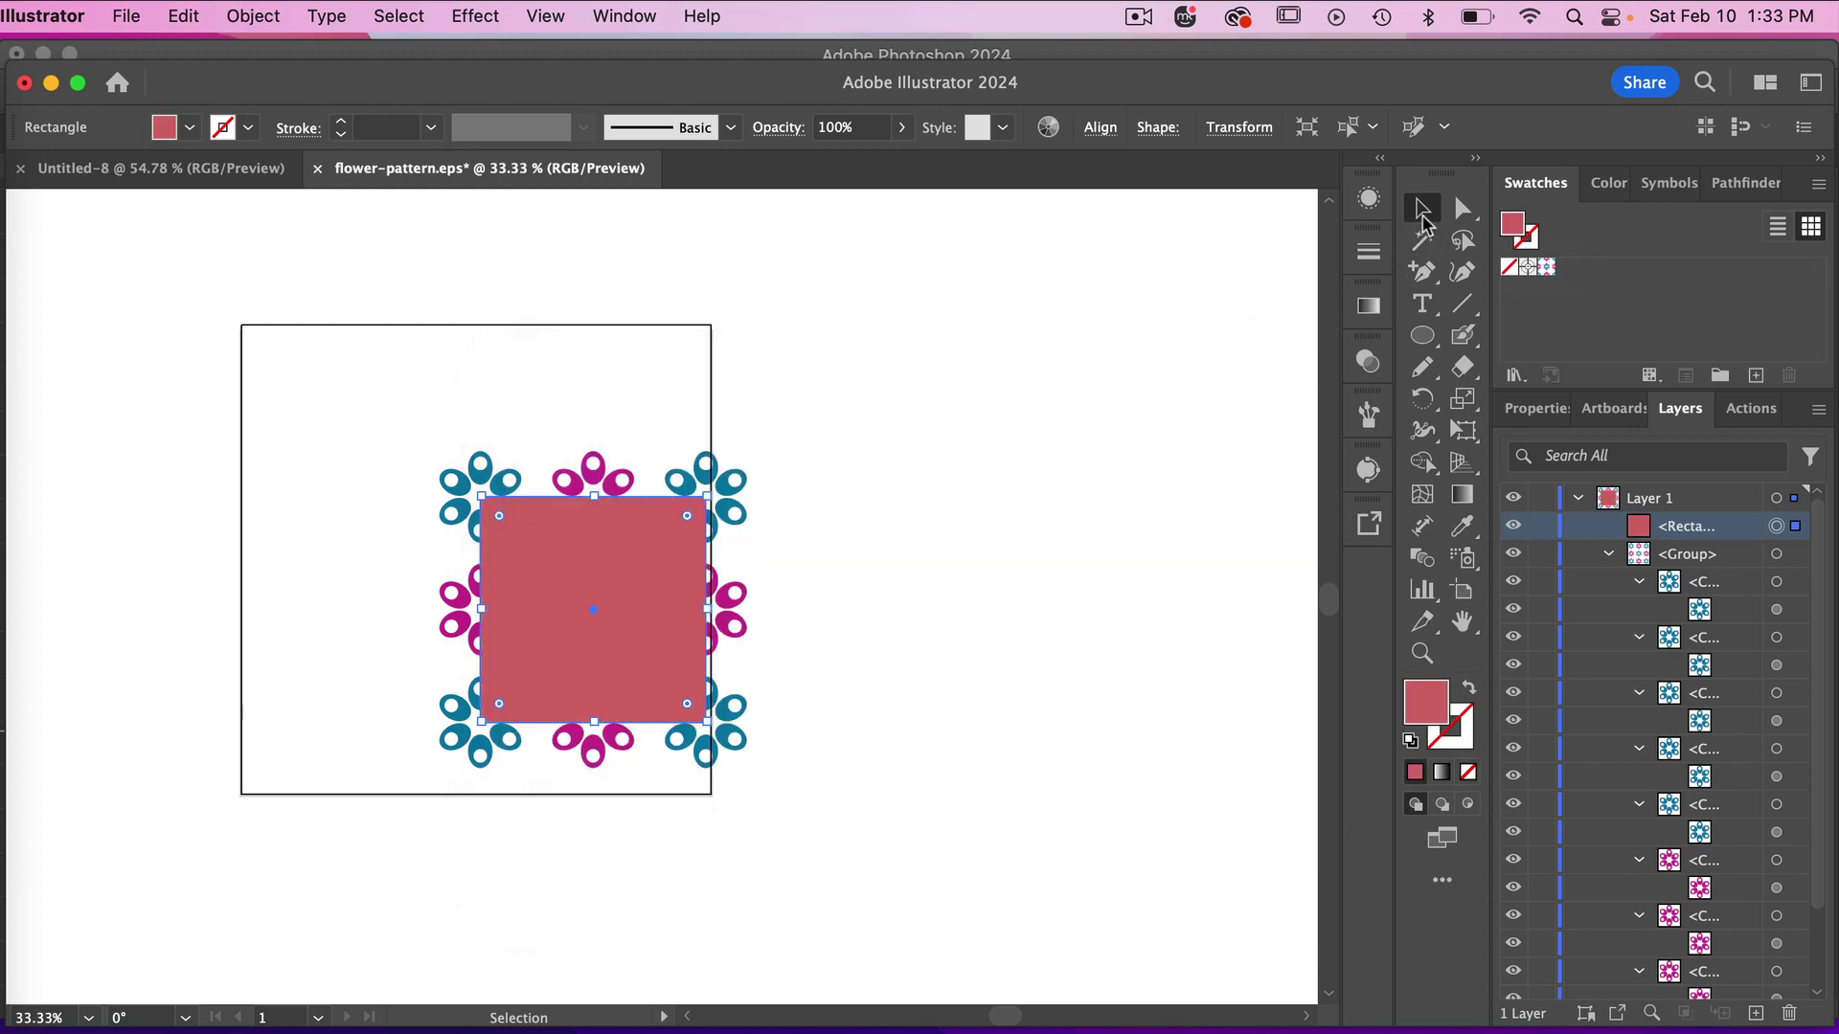
Step: Select the rectangle and flowers together and make a clipping mask from them
left_click_drag(405, 383, 784, 827)
left_click(252, 16)
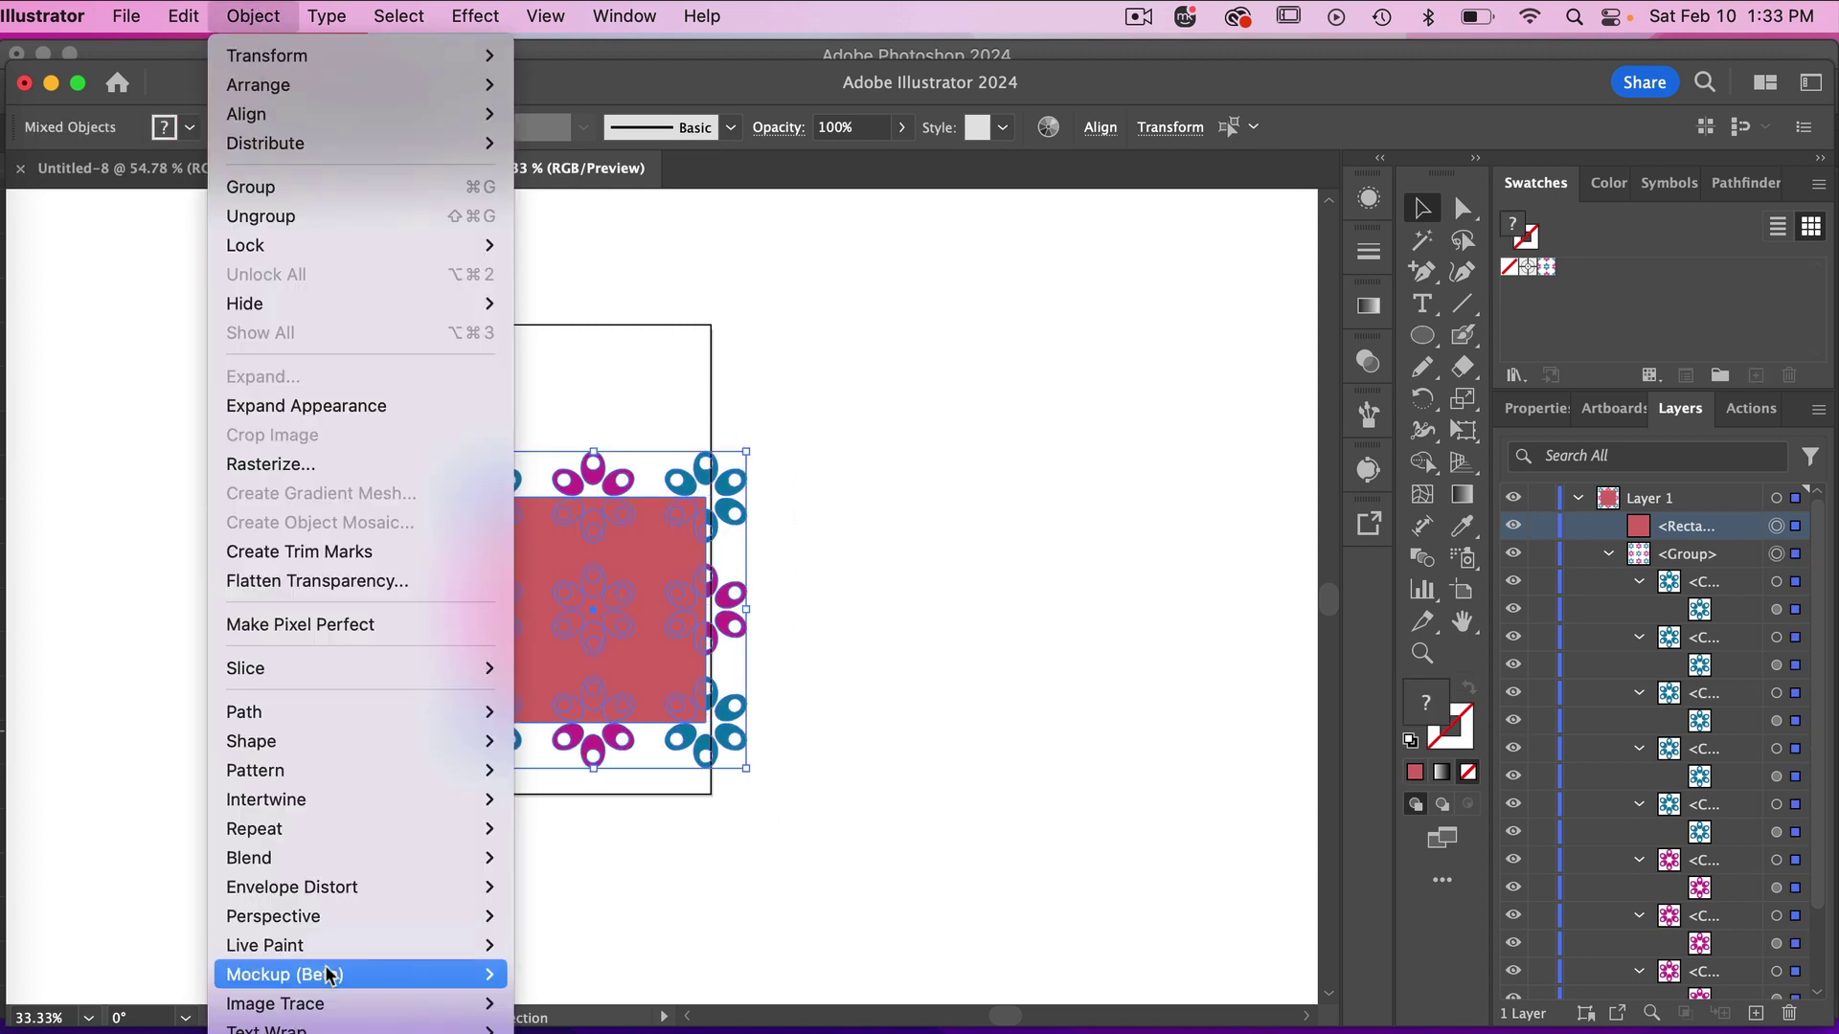
mouse_move(354, 1027)
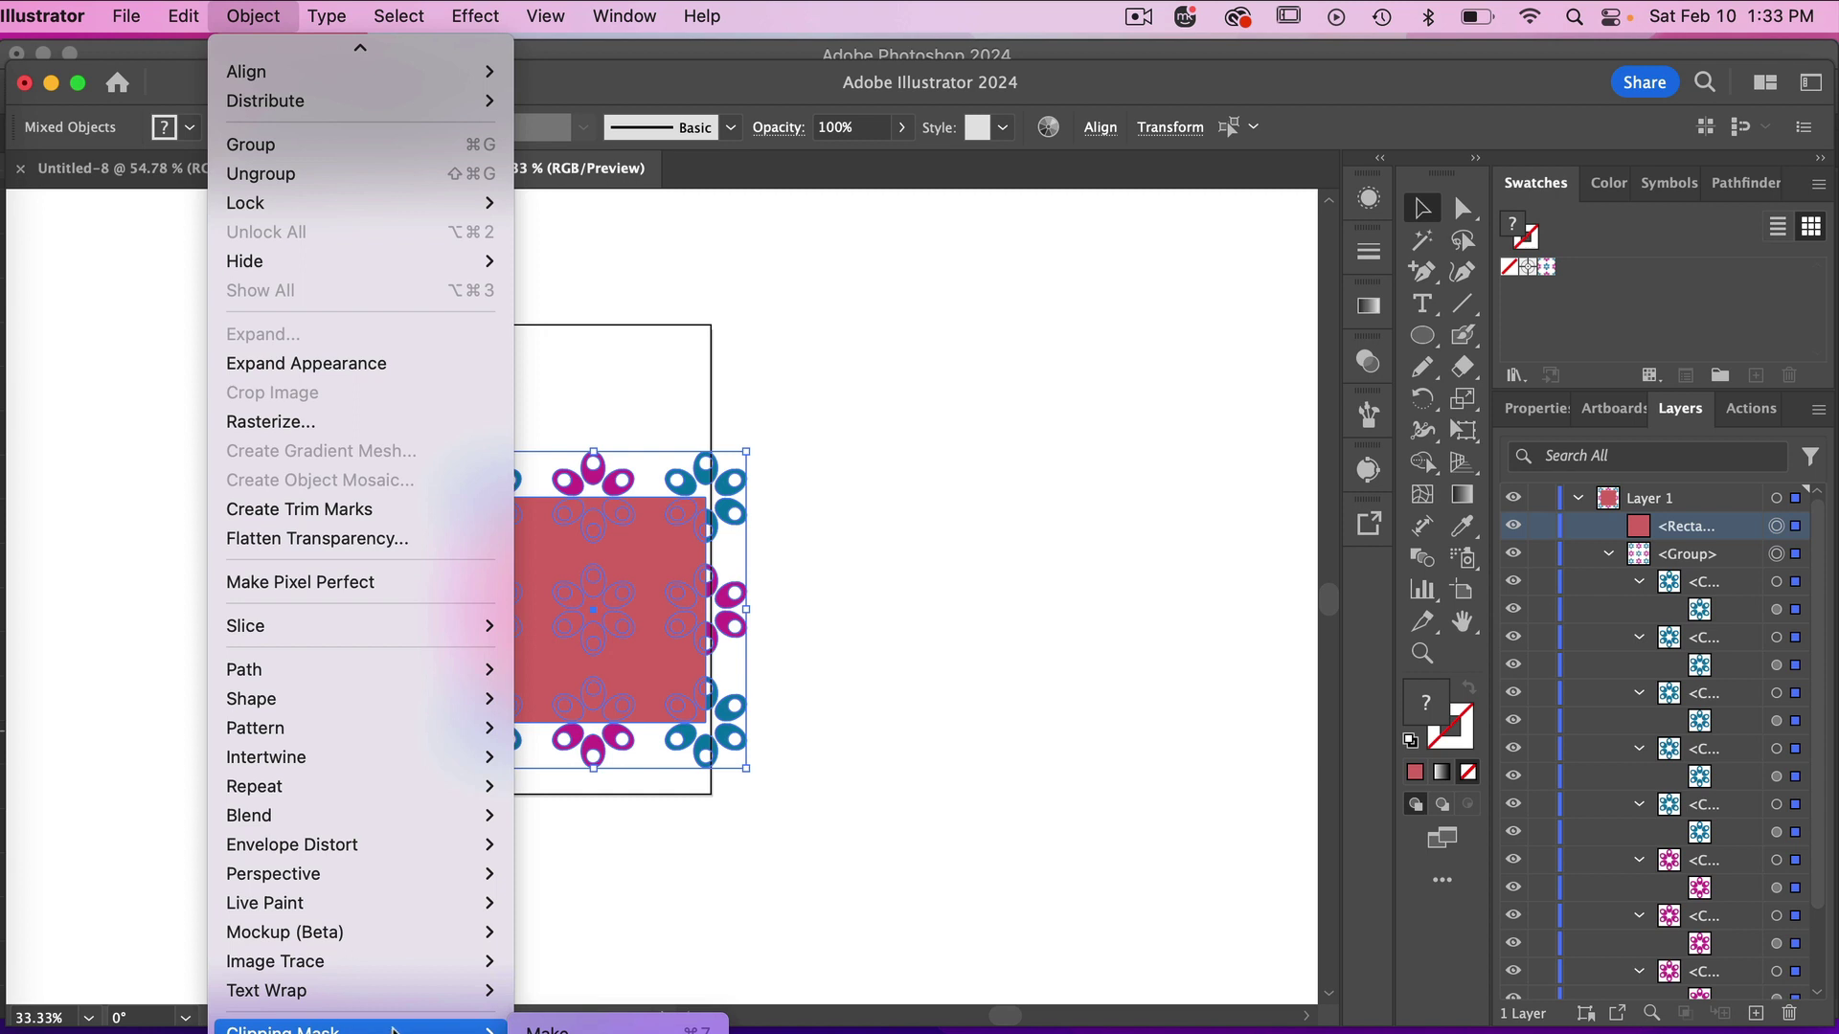
left_click(560, 1029)
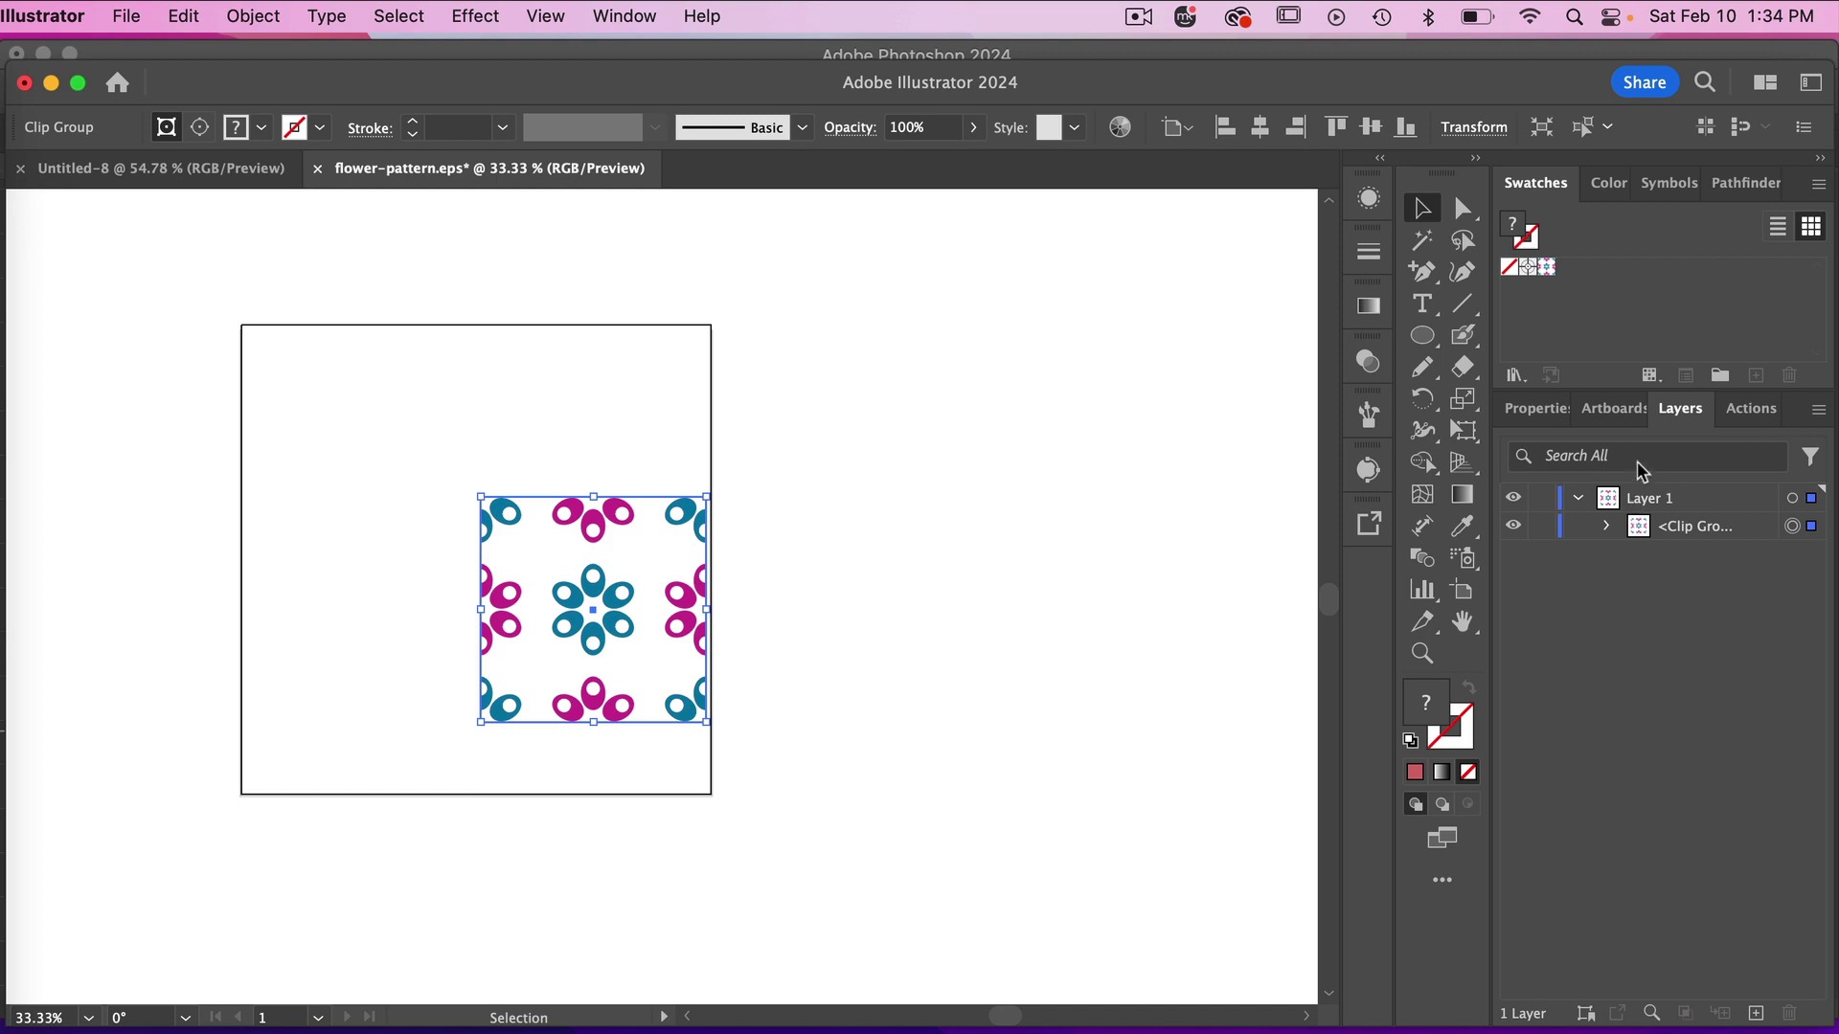
Step: Resize the clip group to 600 px wide and 600 px high
left_click(1526, 405)
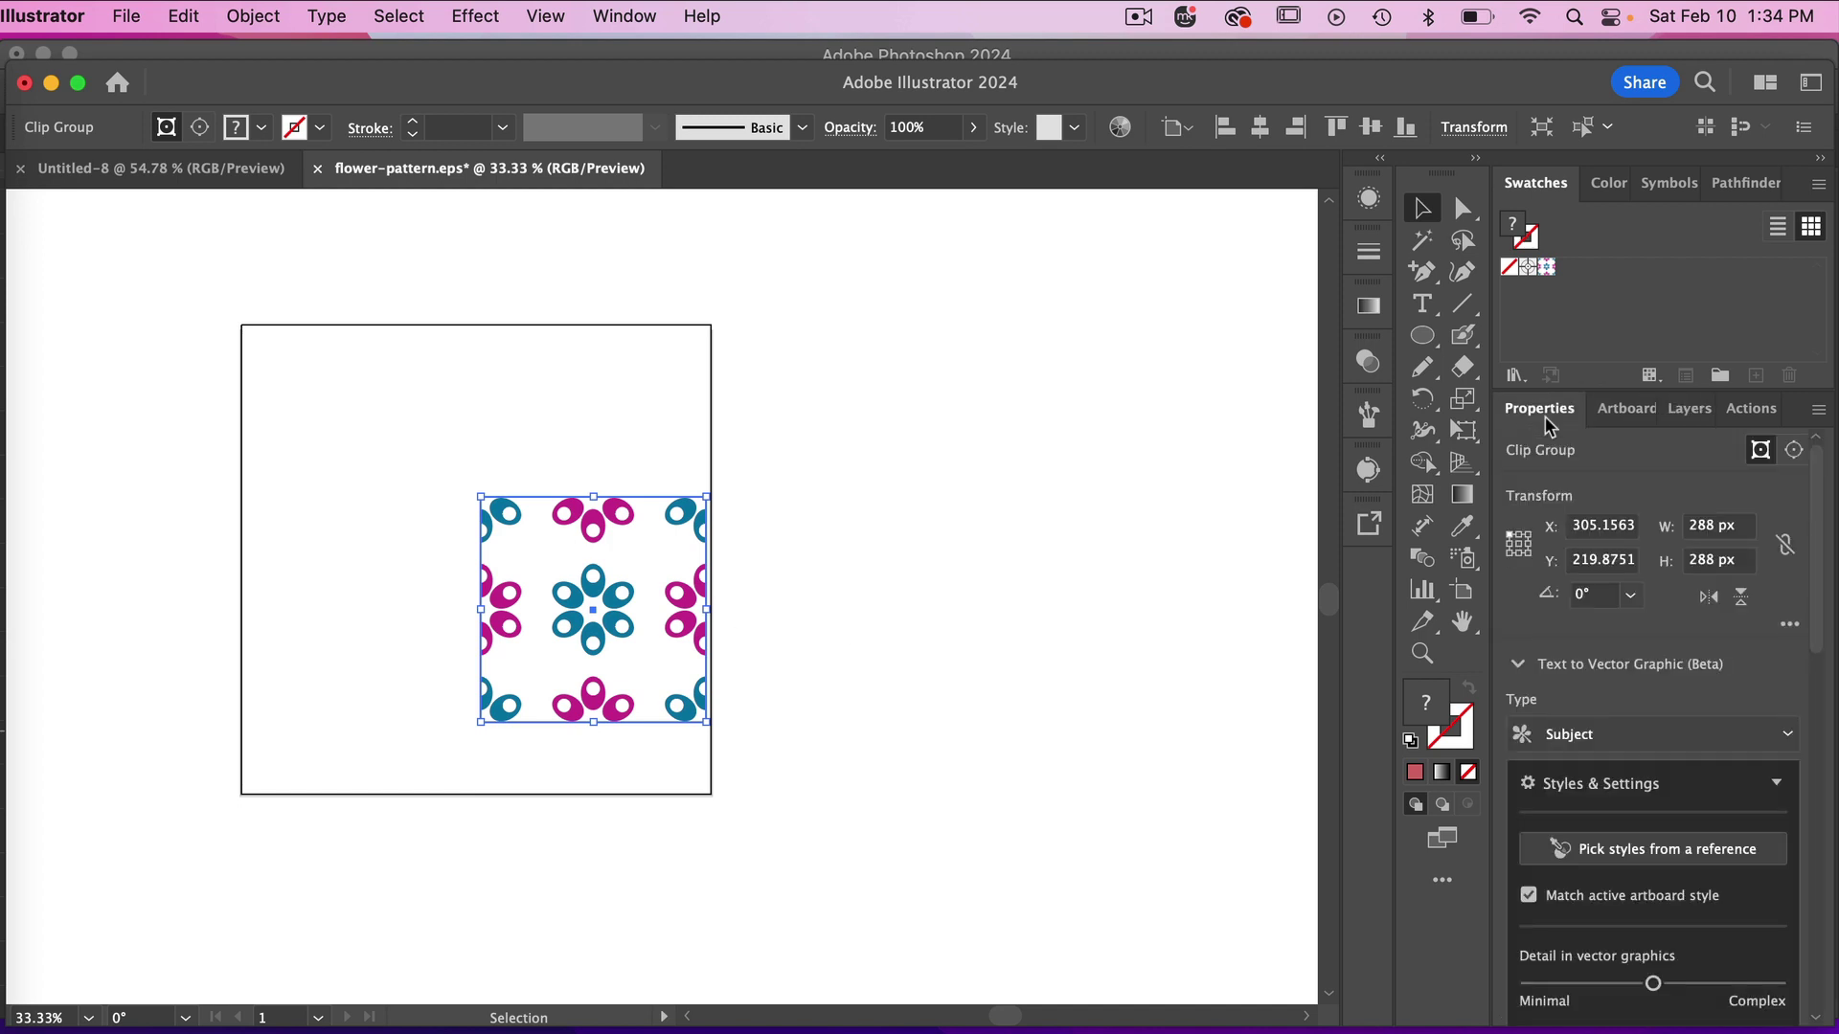
left_click(1738, 530)
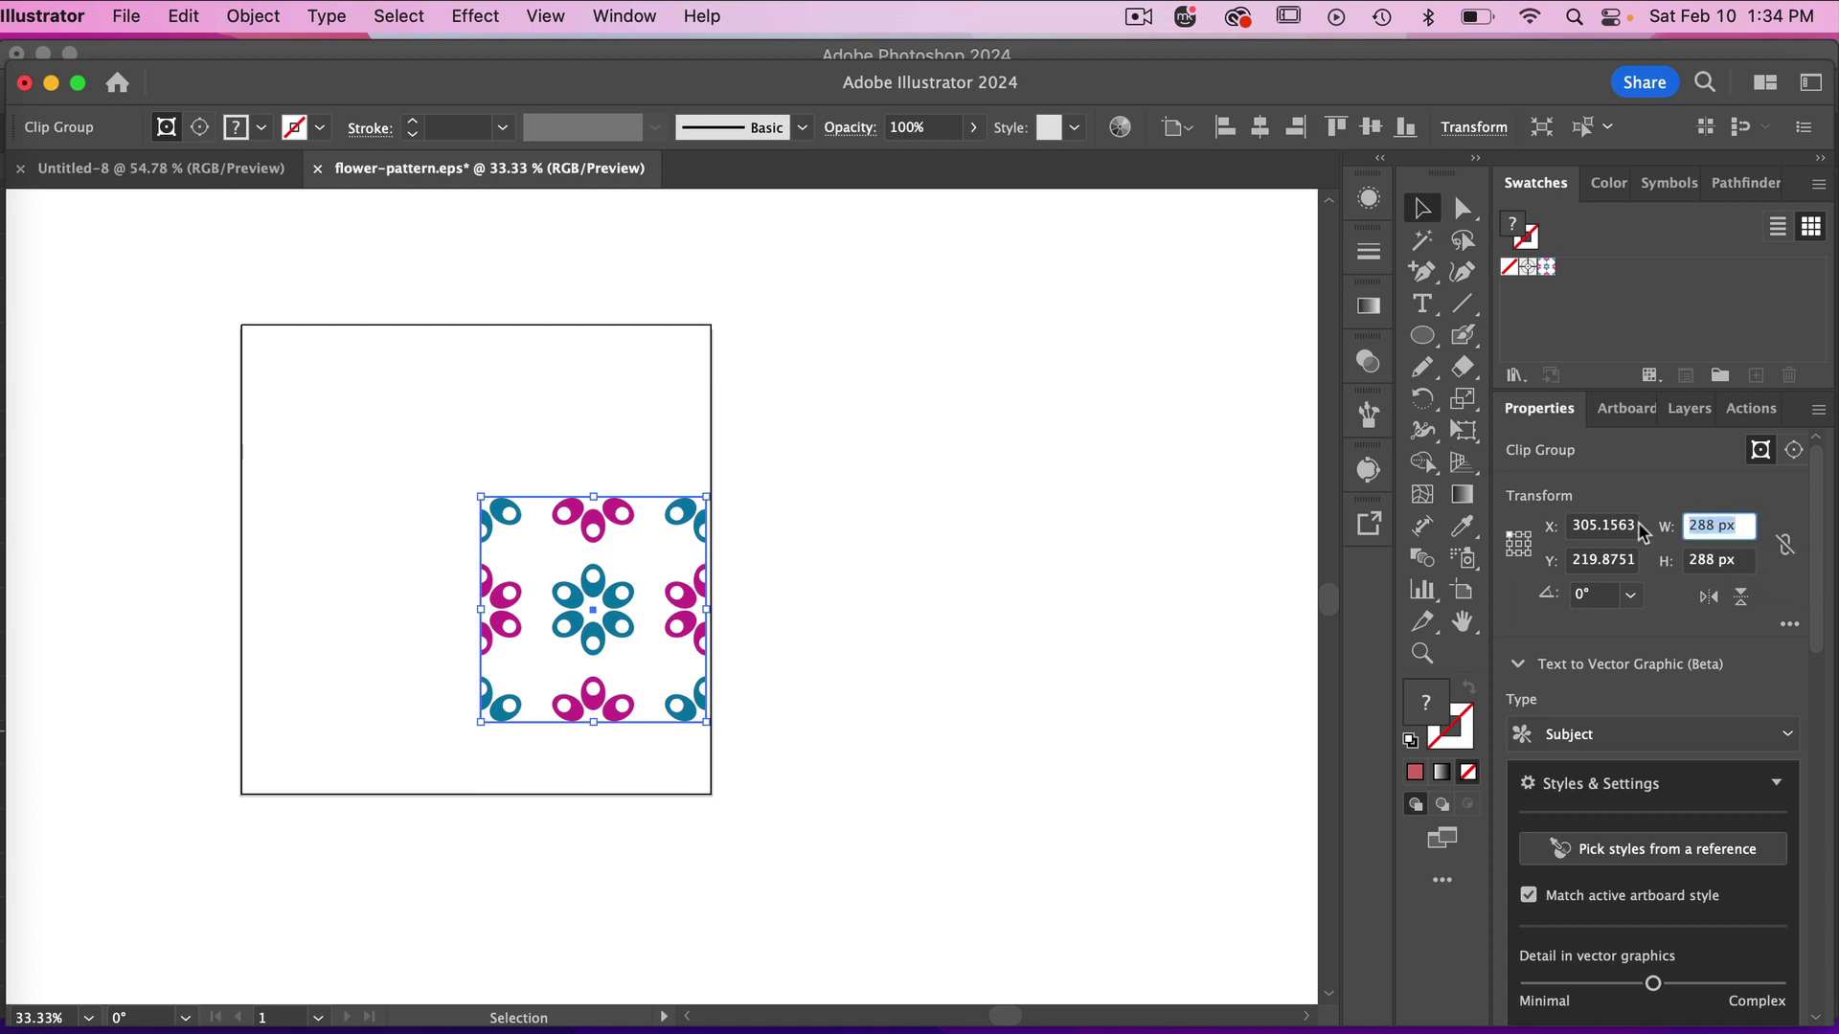
type("600")
key("Return")
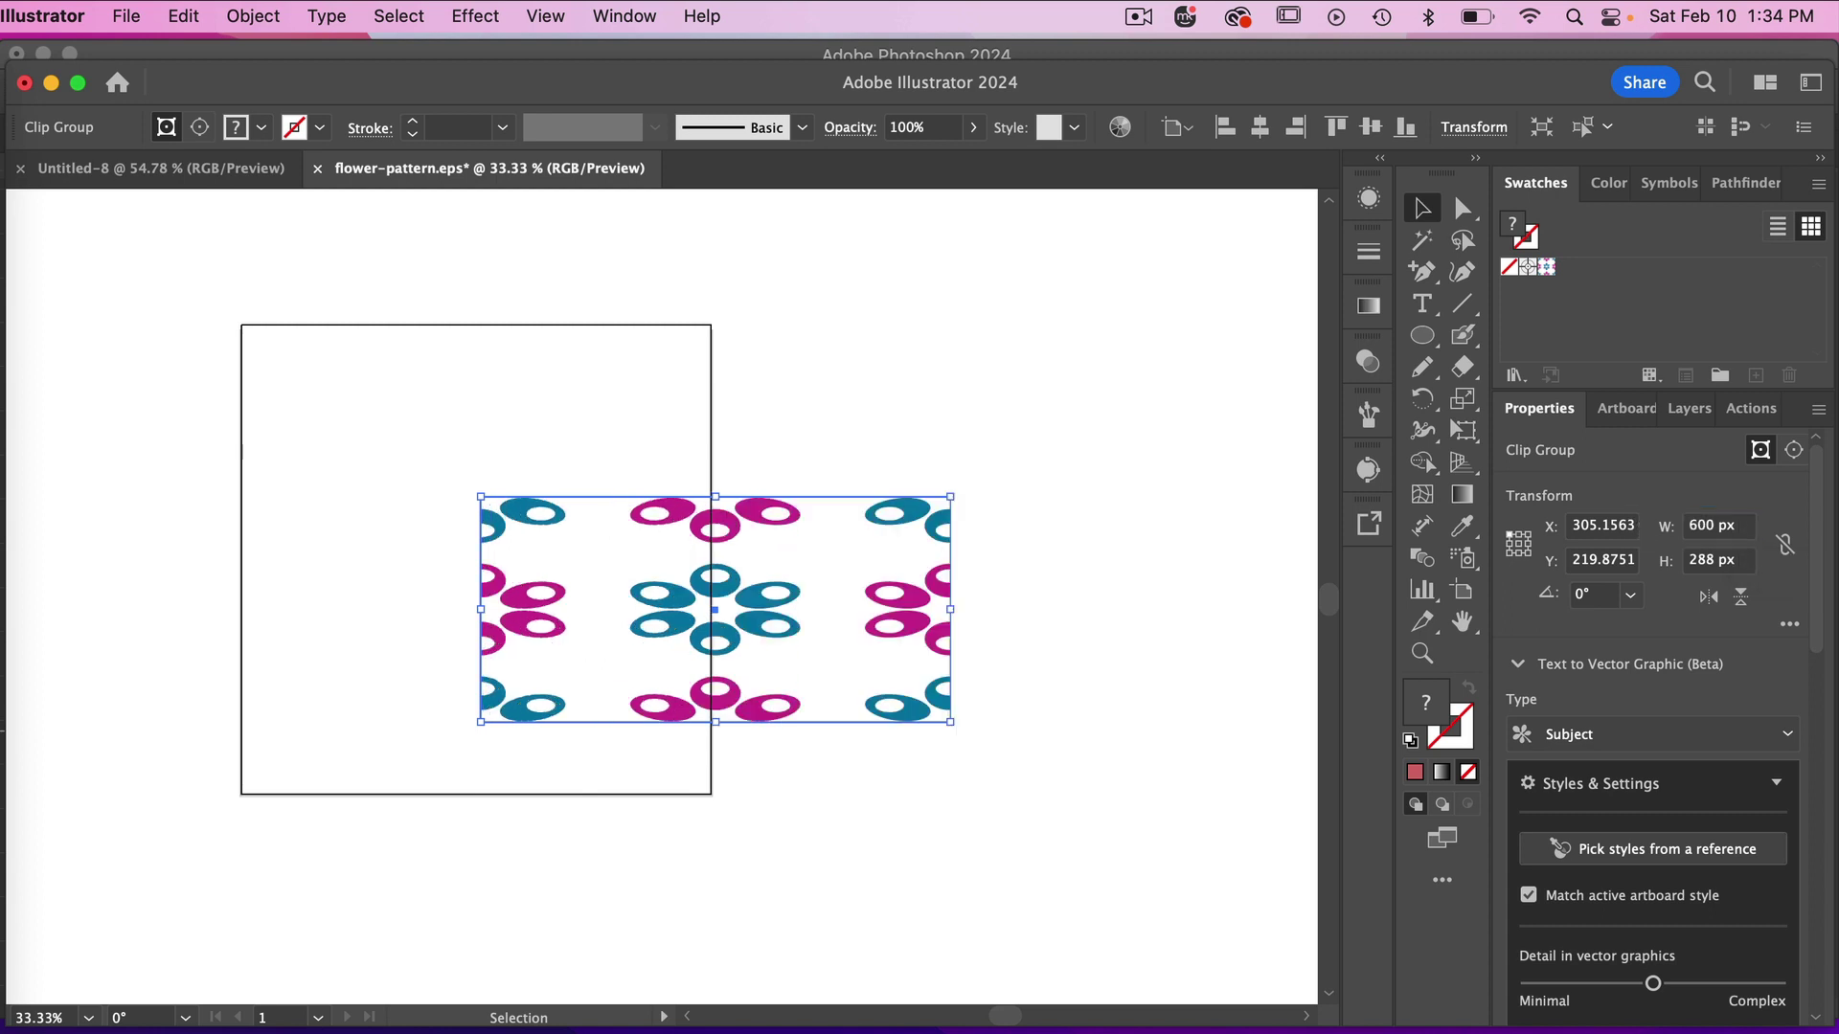
left_click(1743, 563)
type("600")
key("Return")
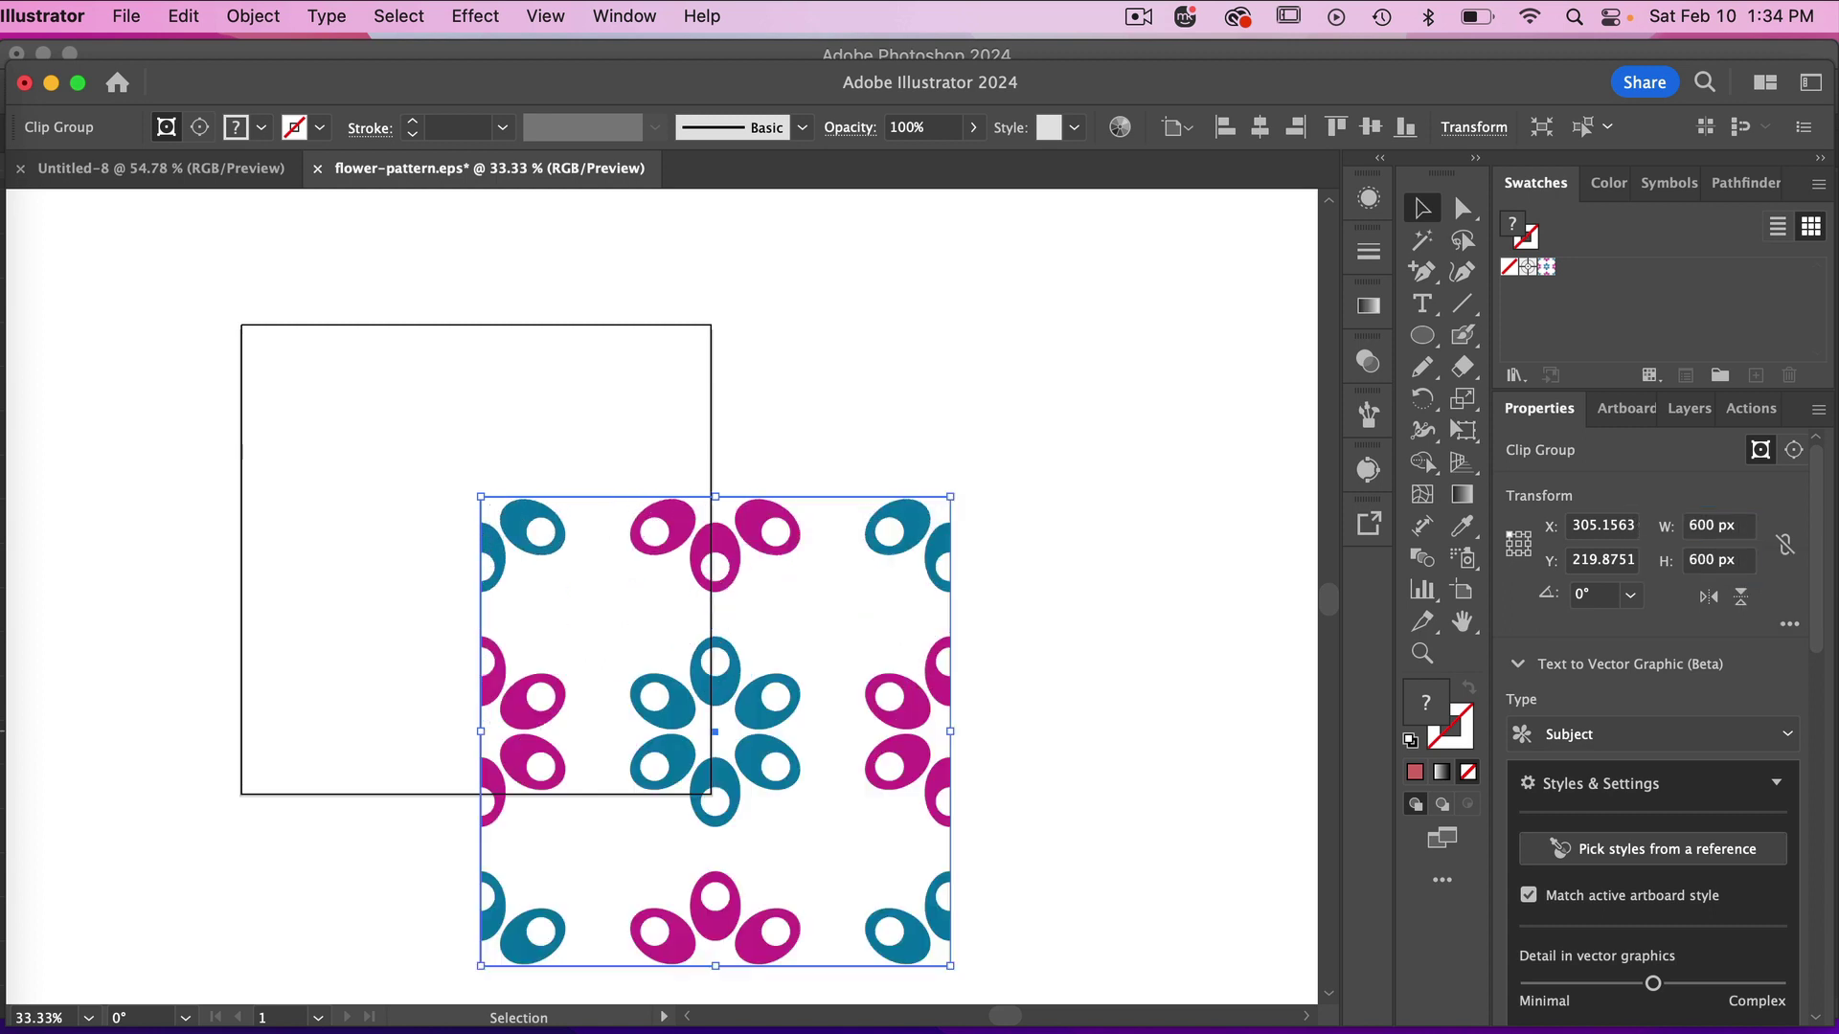
Step: Centre the clip group horizontally and vertically on the artboard
left_click(1193, 129)
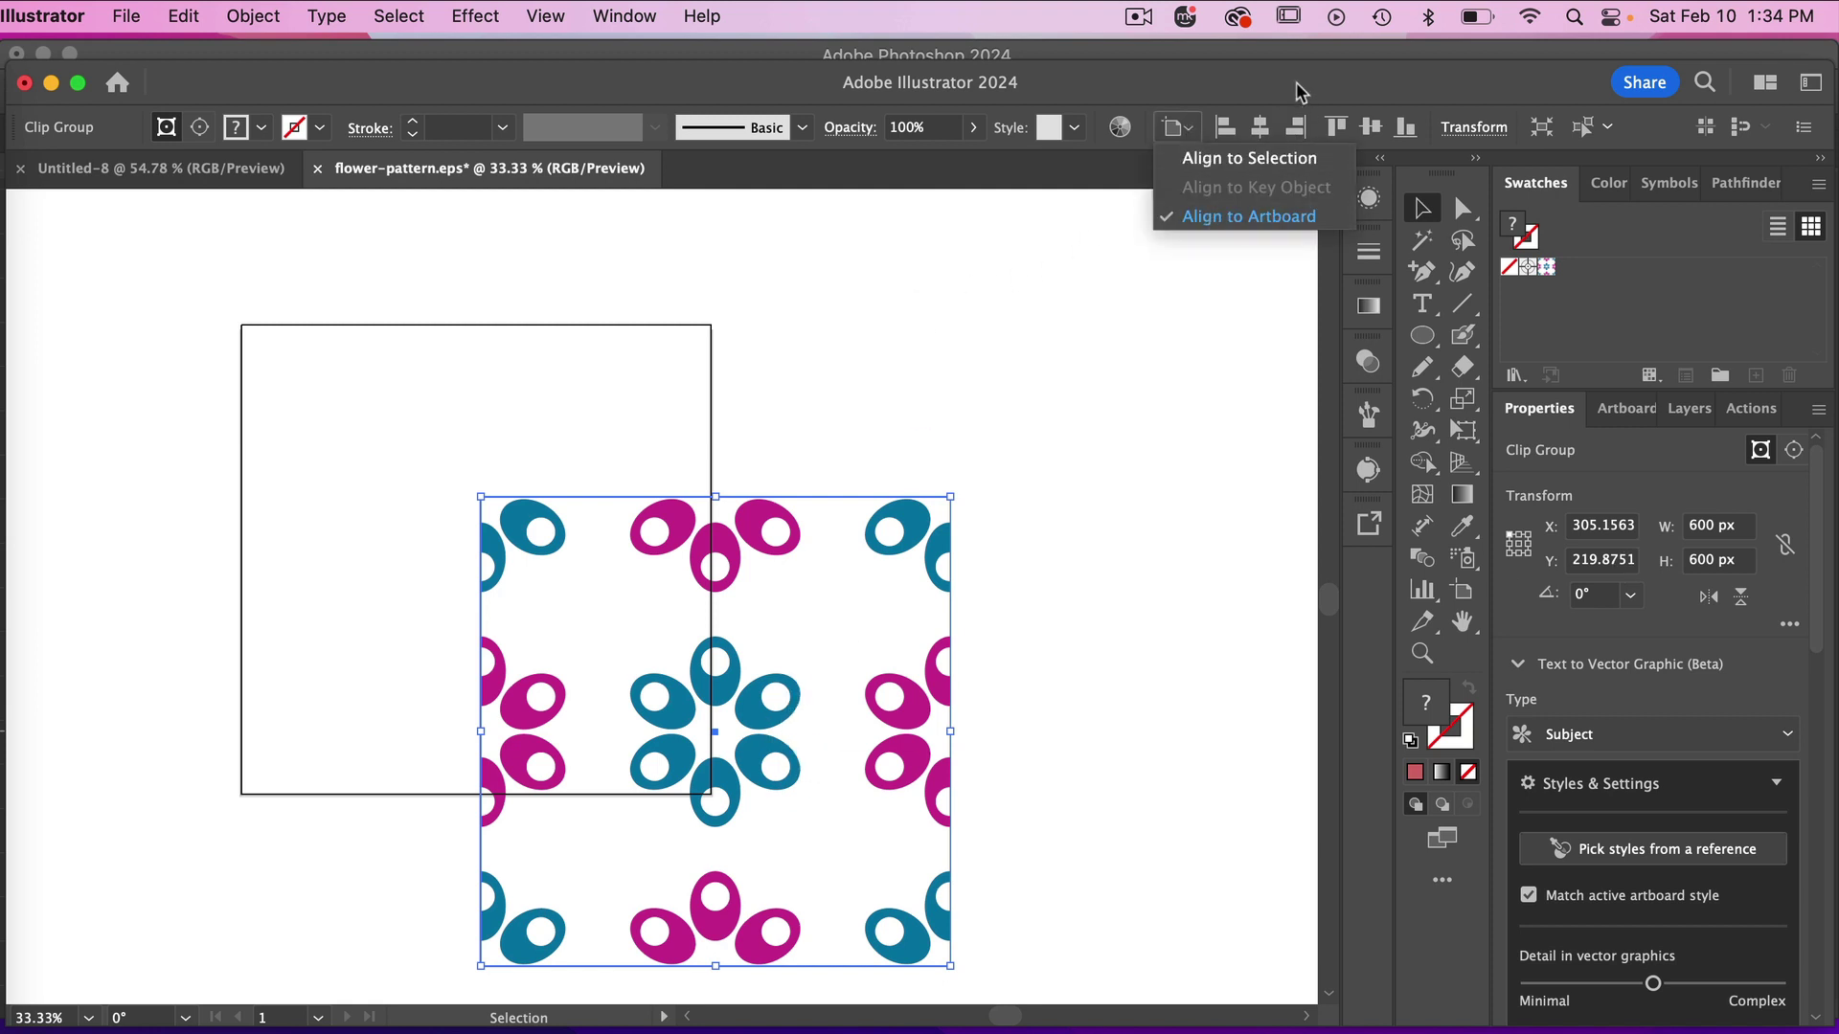
left_click(1262, 133)
left_click(1262, 132)
left_click(1371, 129)
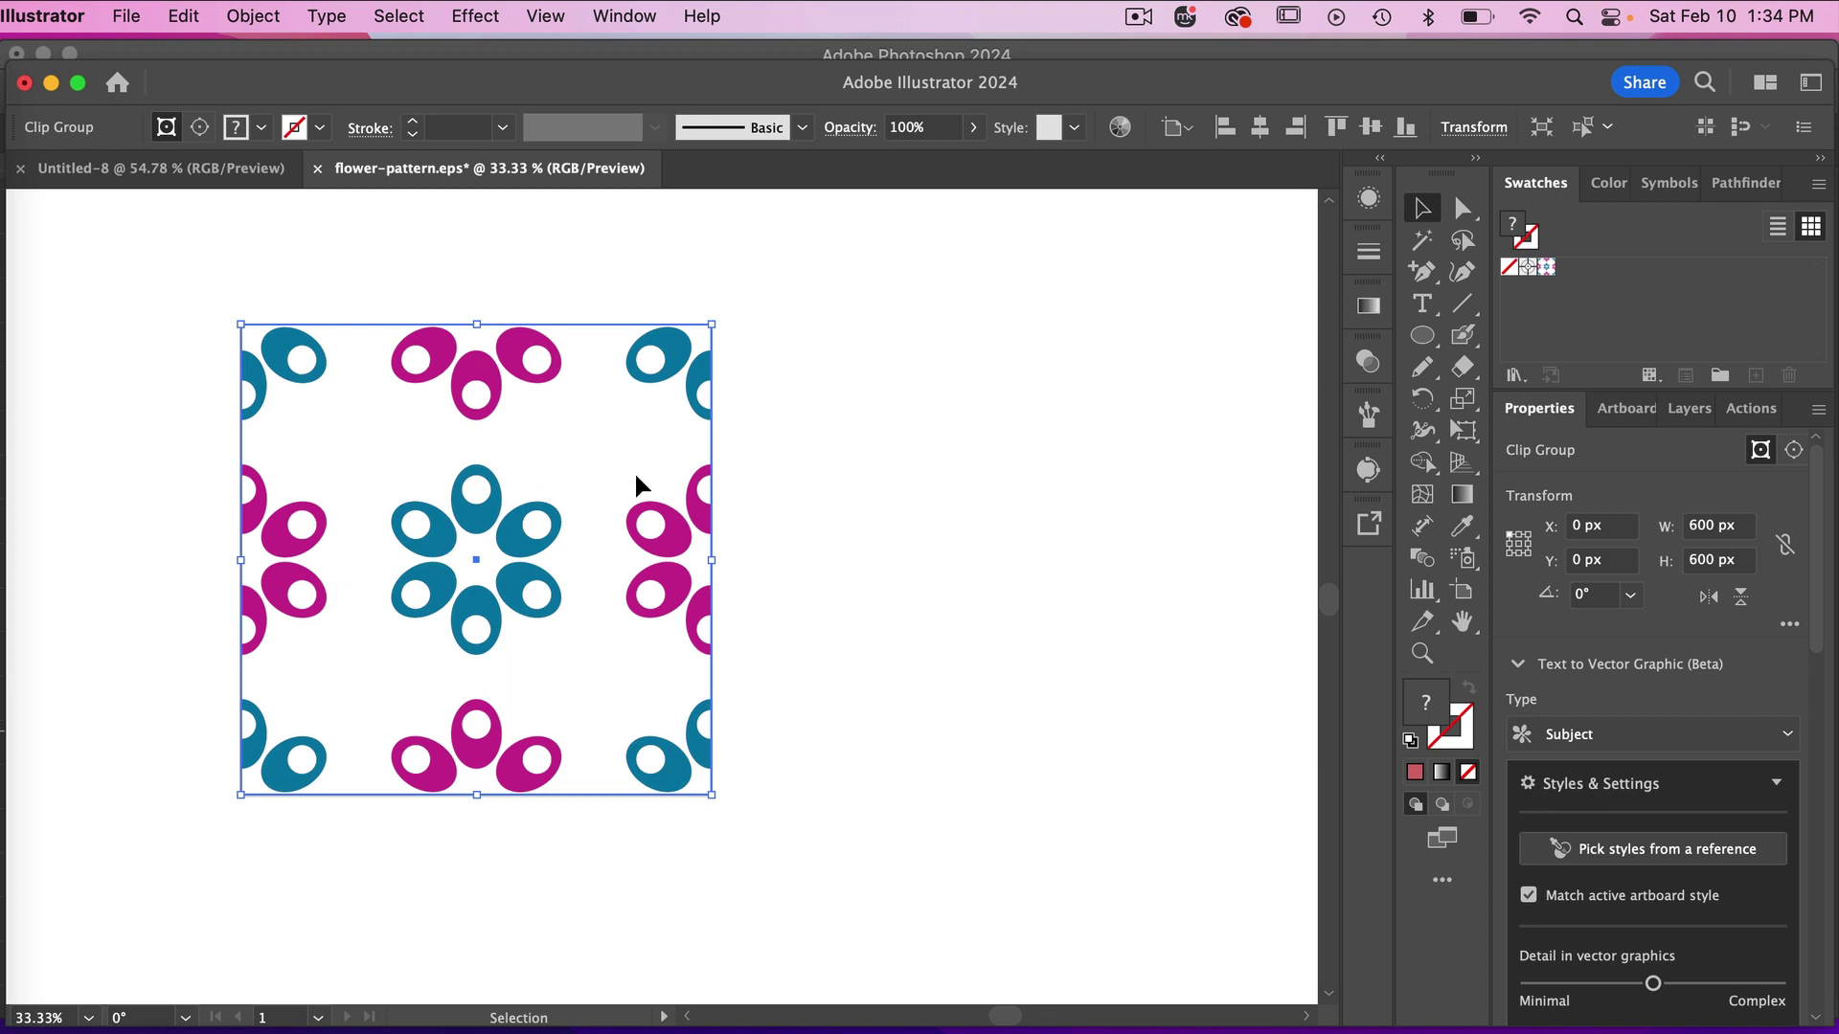
left_click(254, 16)
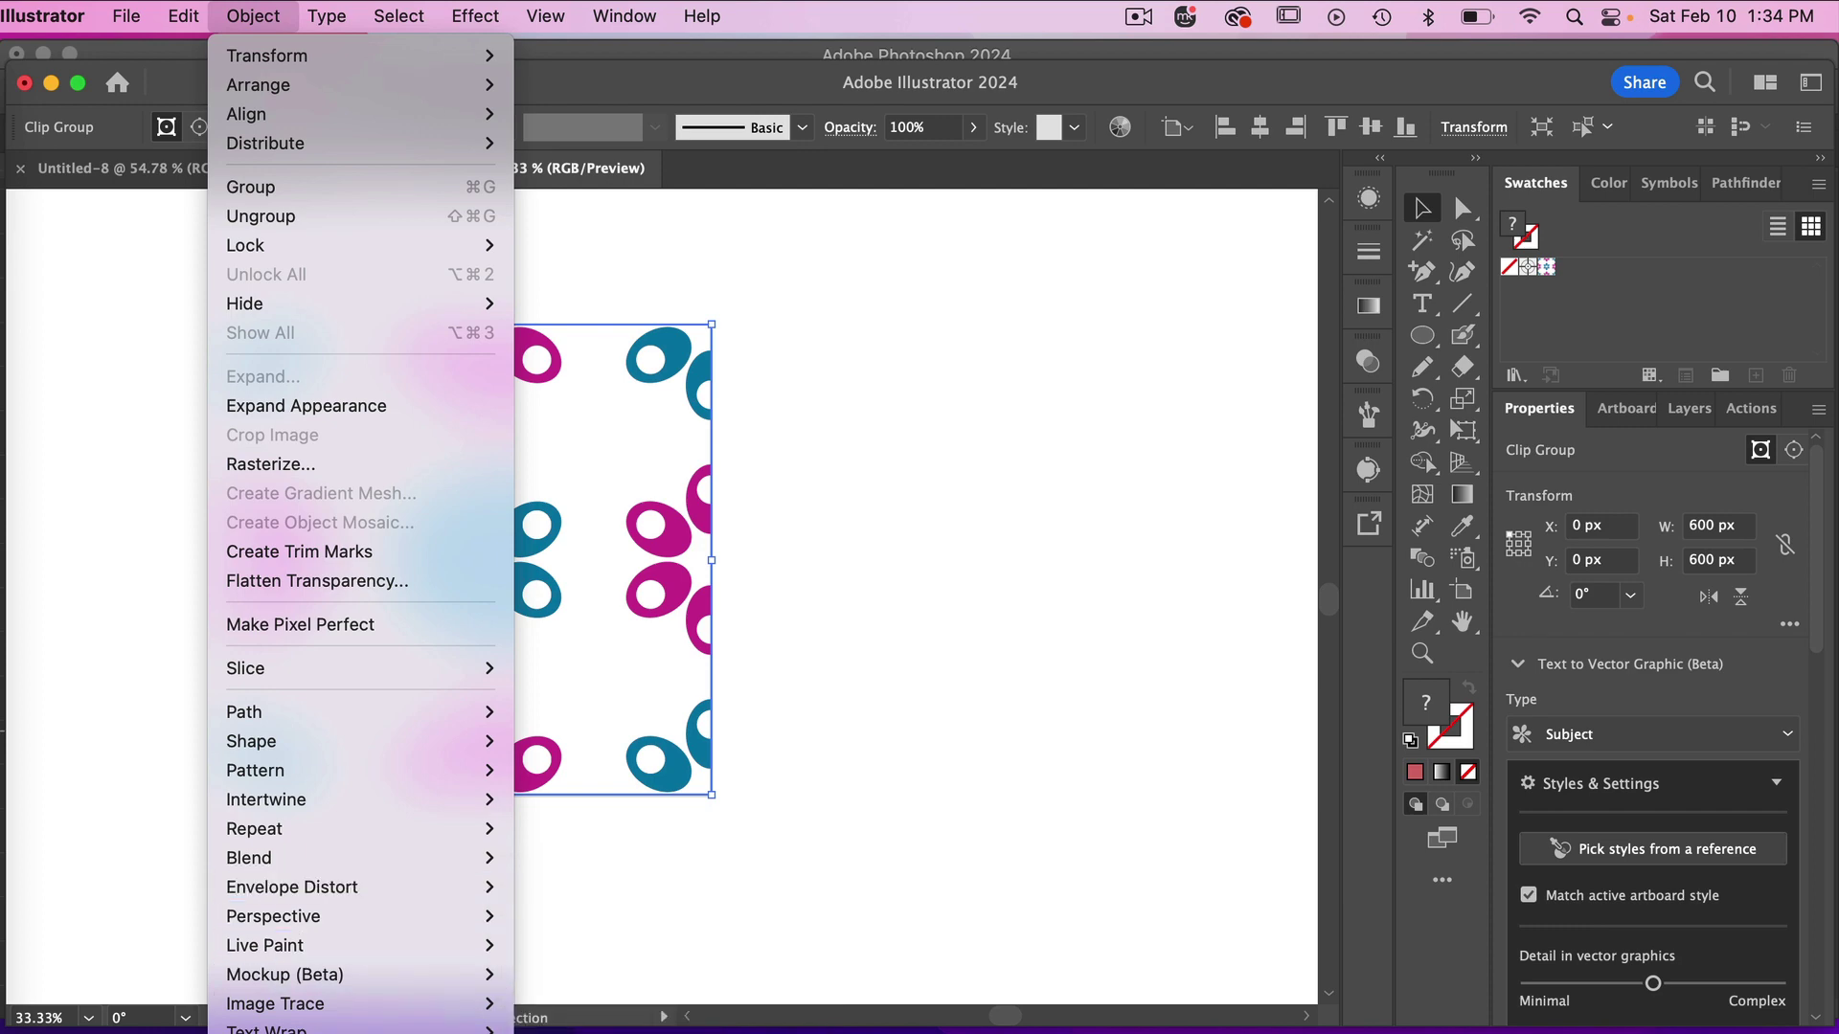
Step: Release the clipping mask with Opt+Cmd+7 and deselect everything
key("alt+super+7")
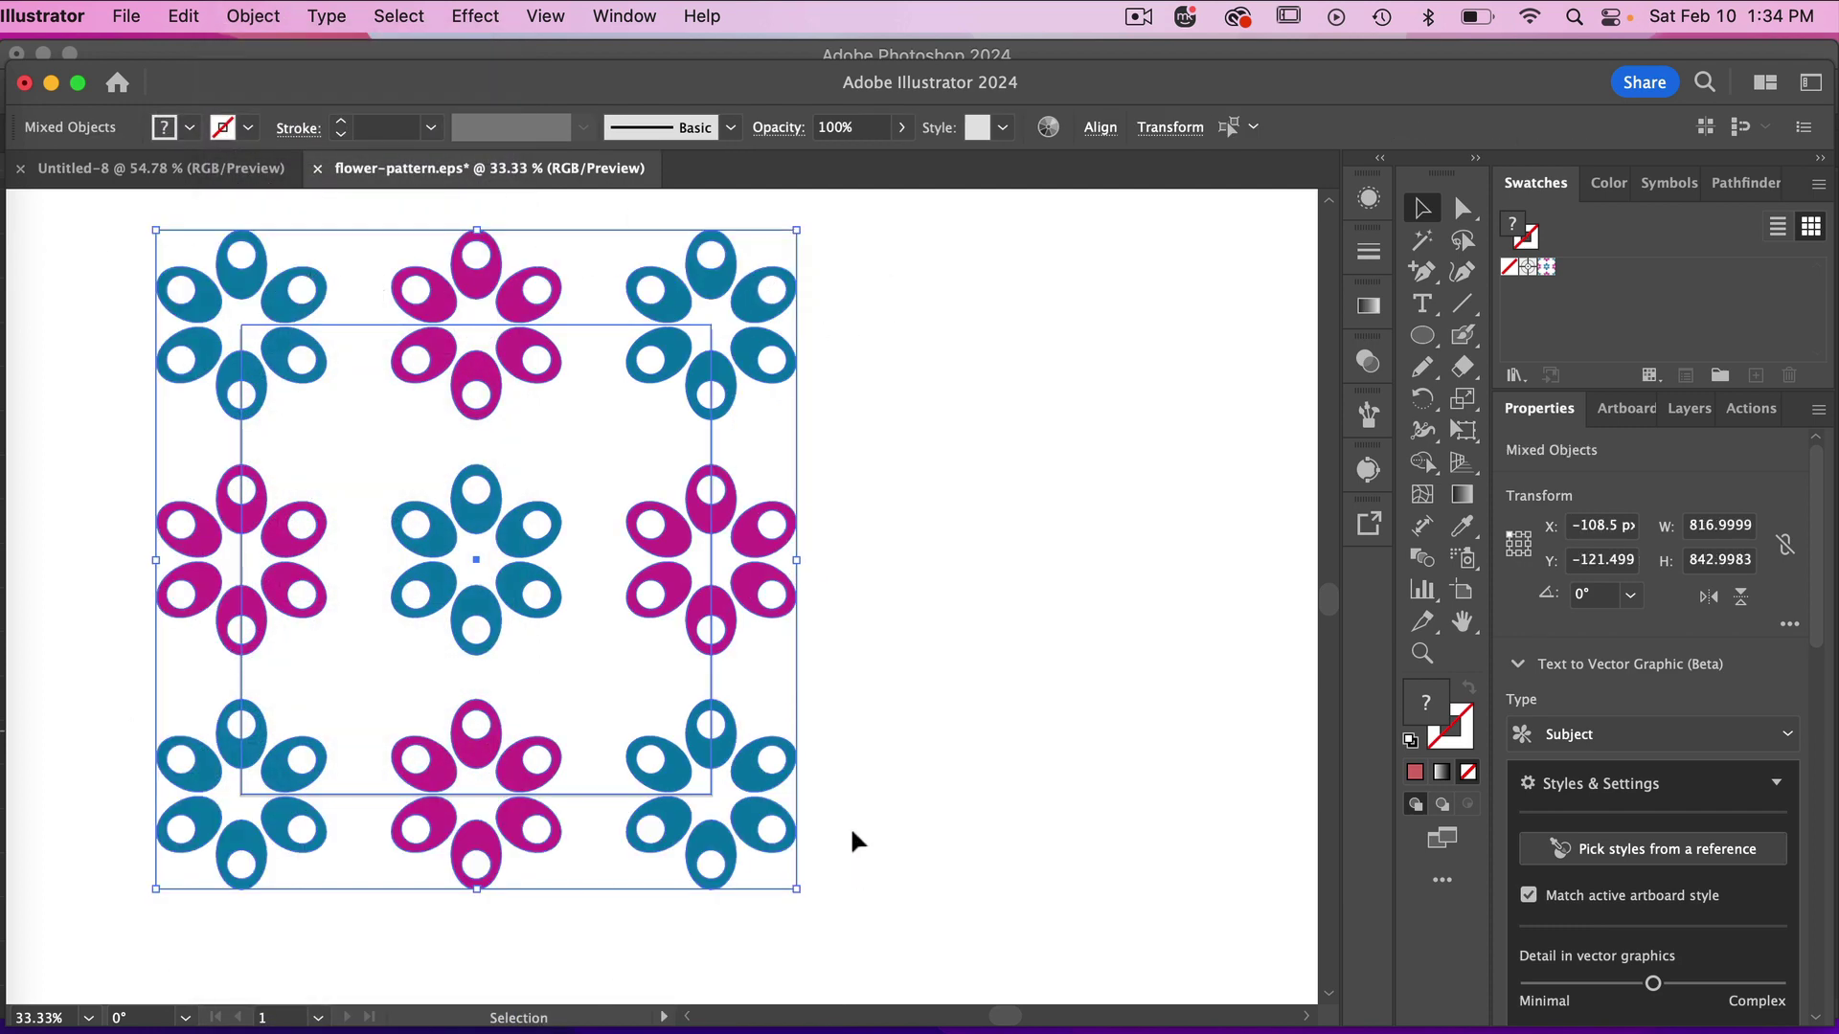
left_click(1009, 574)
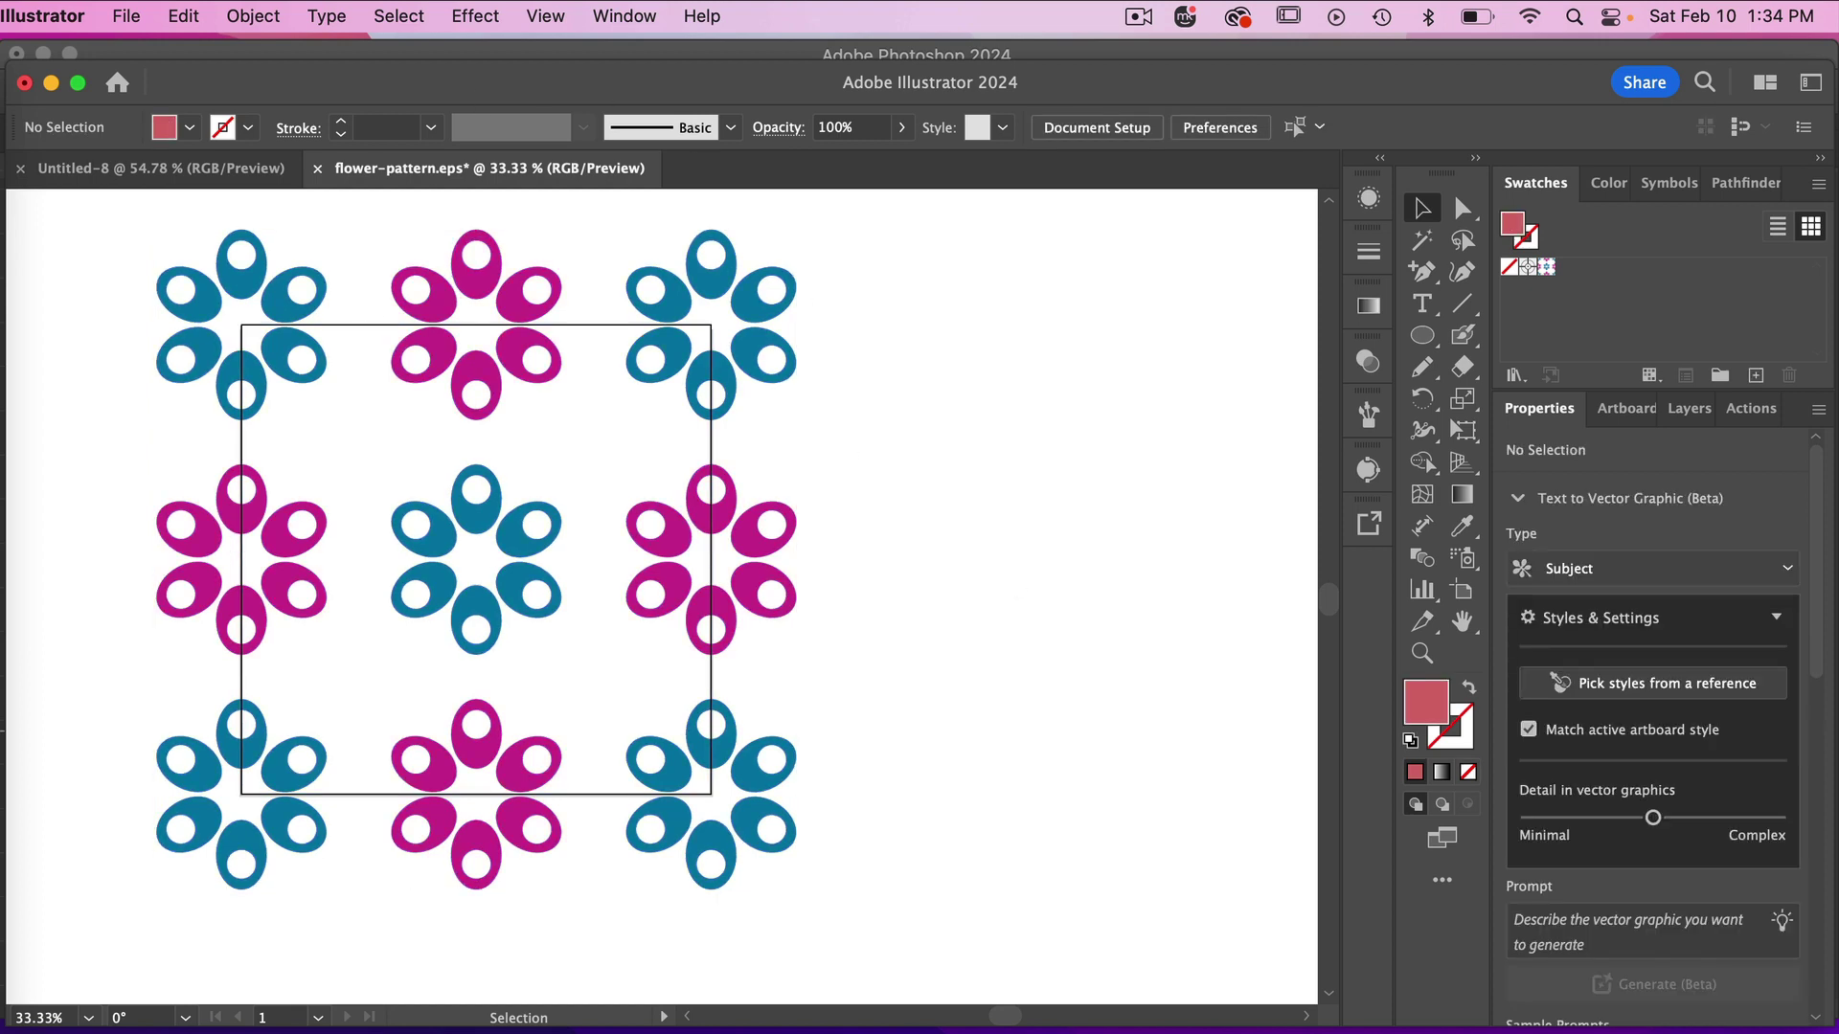